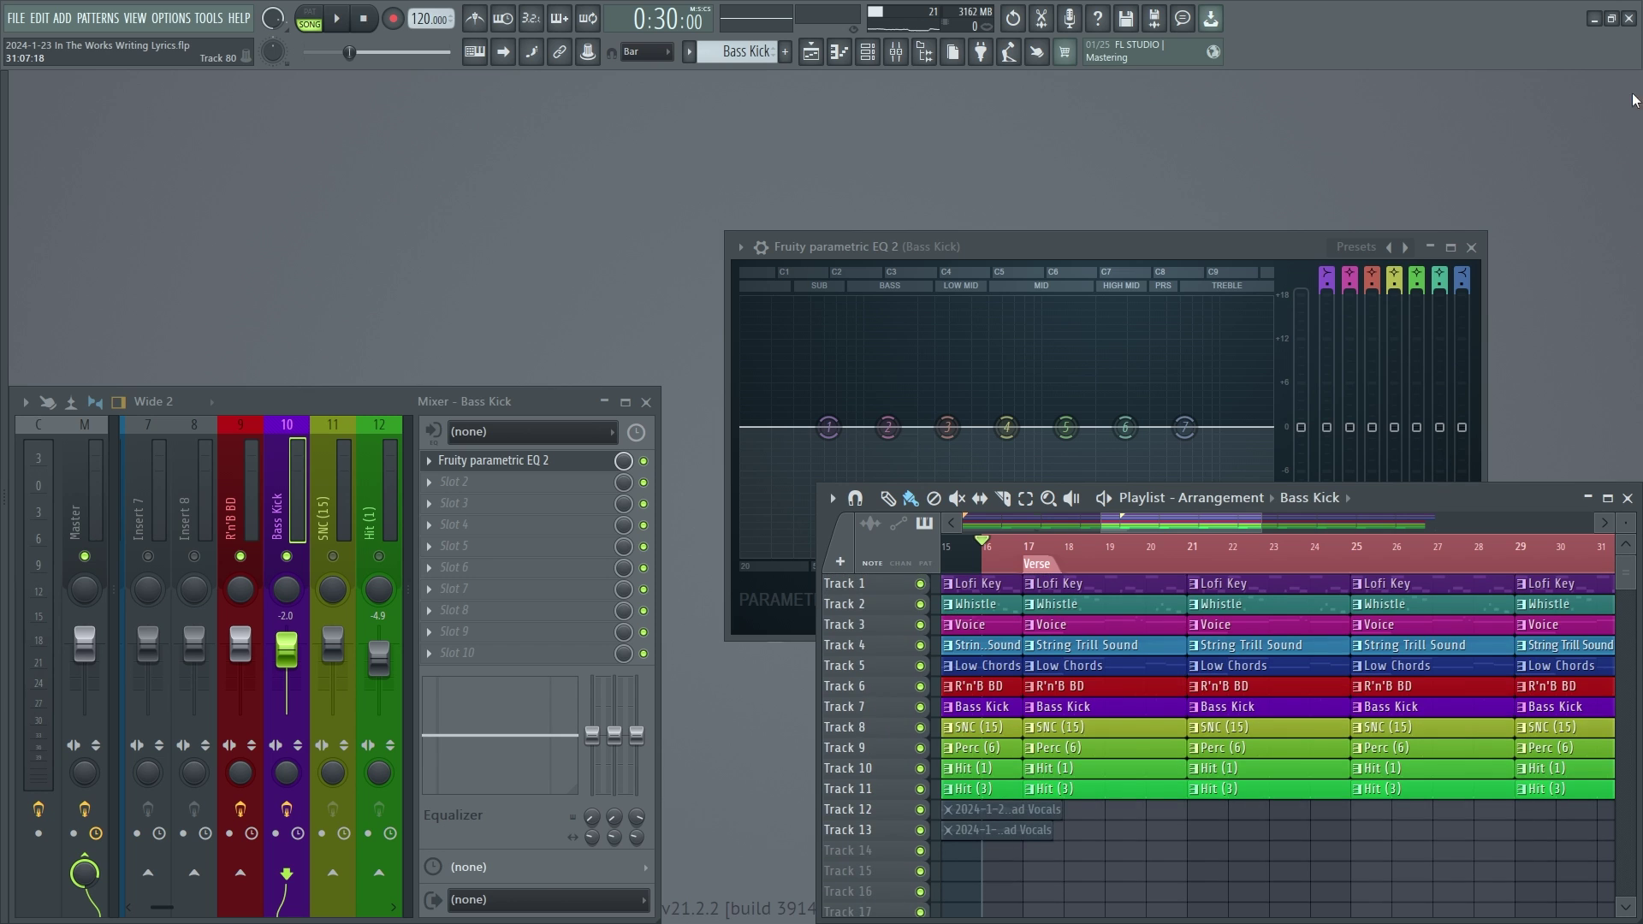
Hide the playlist and play the song
key("F5")
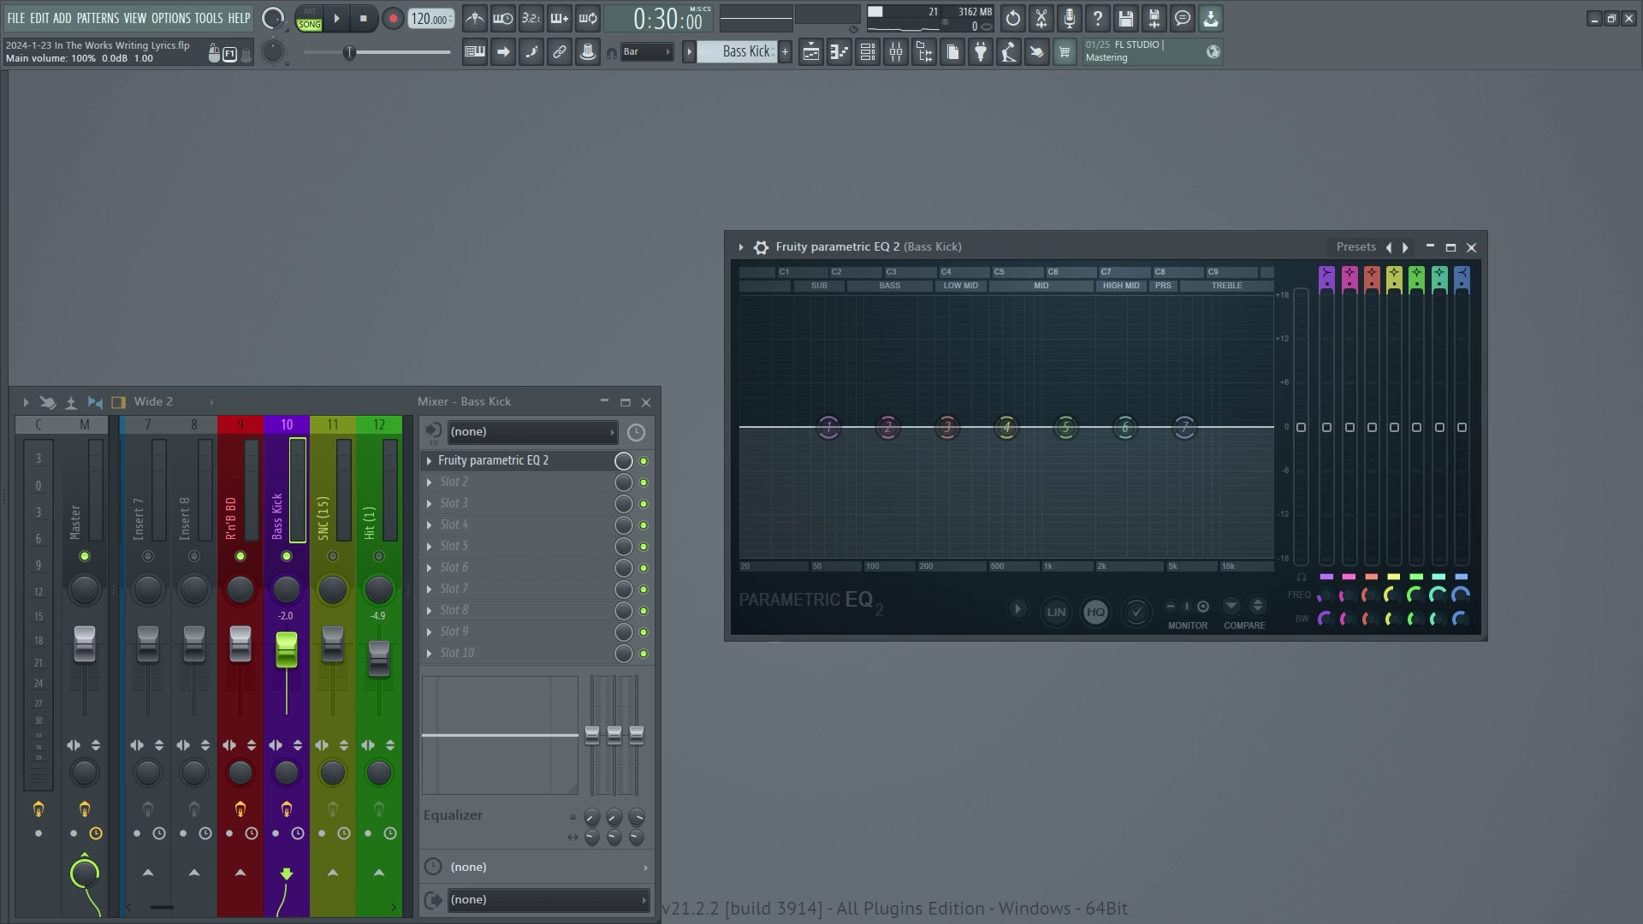
key("space")
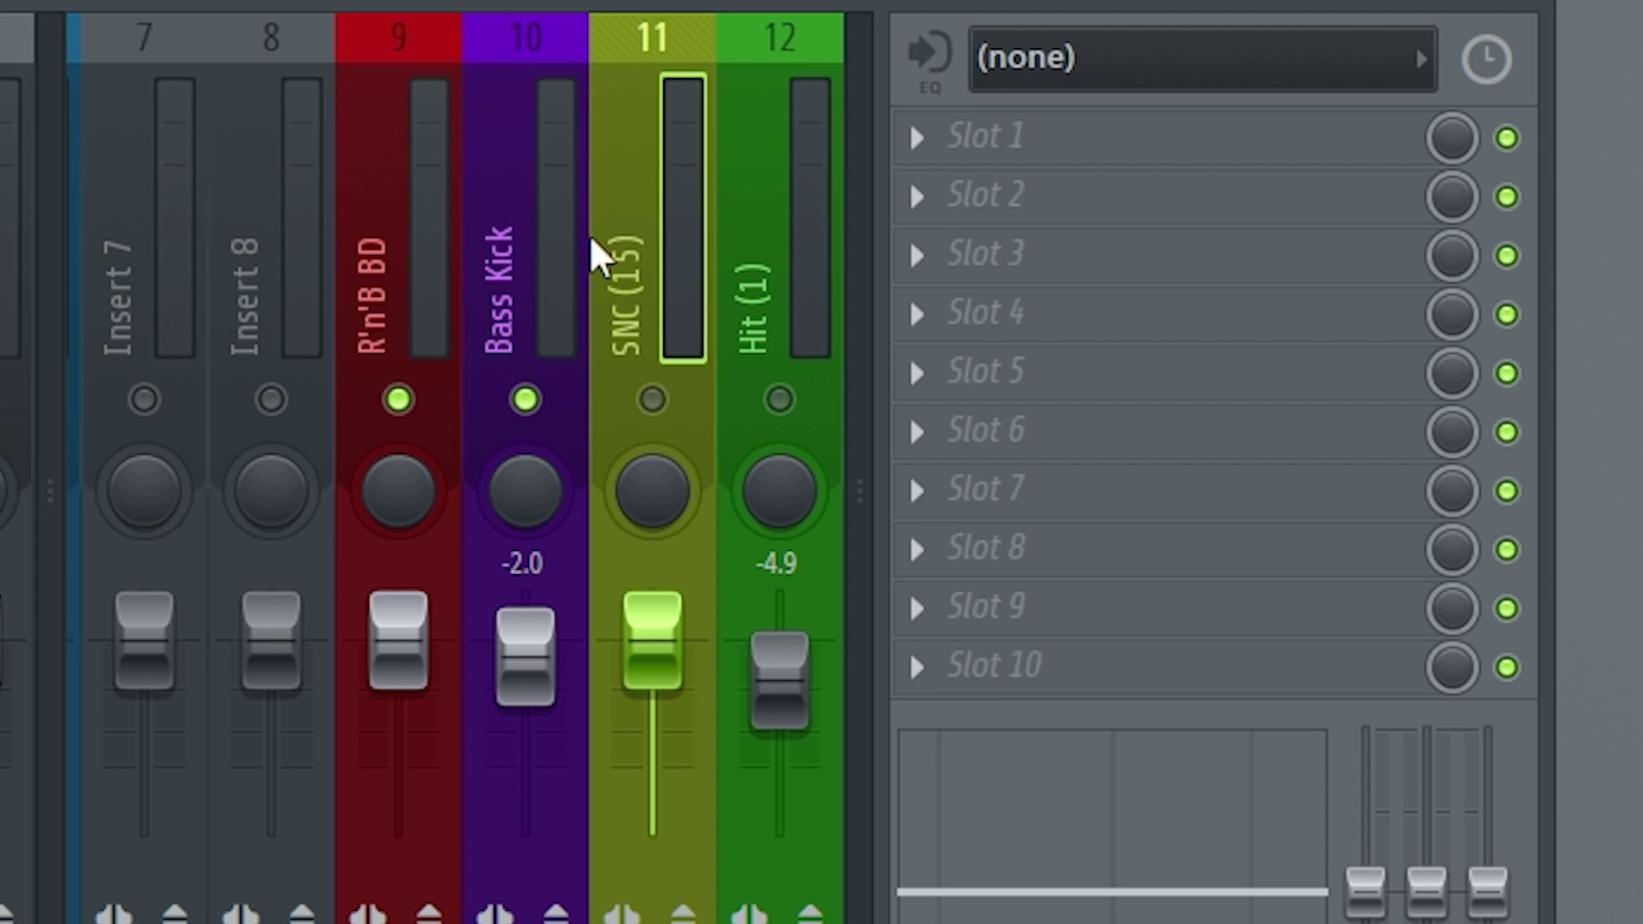
Load Fruity Parametric EQ 2 into the first effect slot of the Bass Kick mixer track
left_click(505, 256)
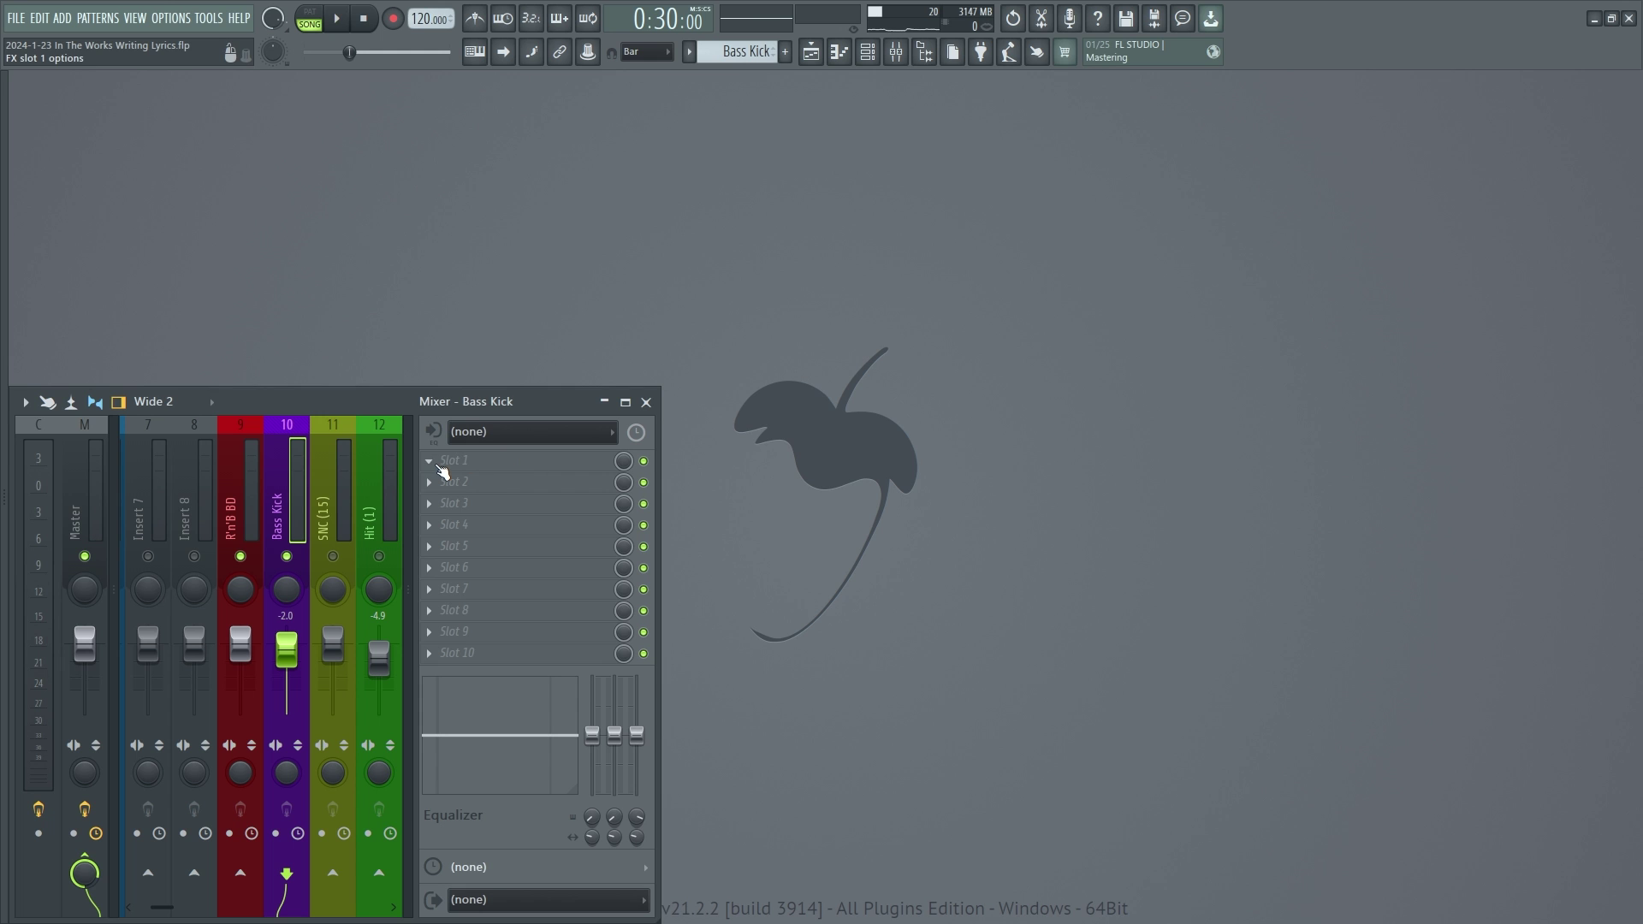
left_click(431, 462)
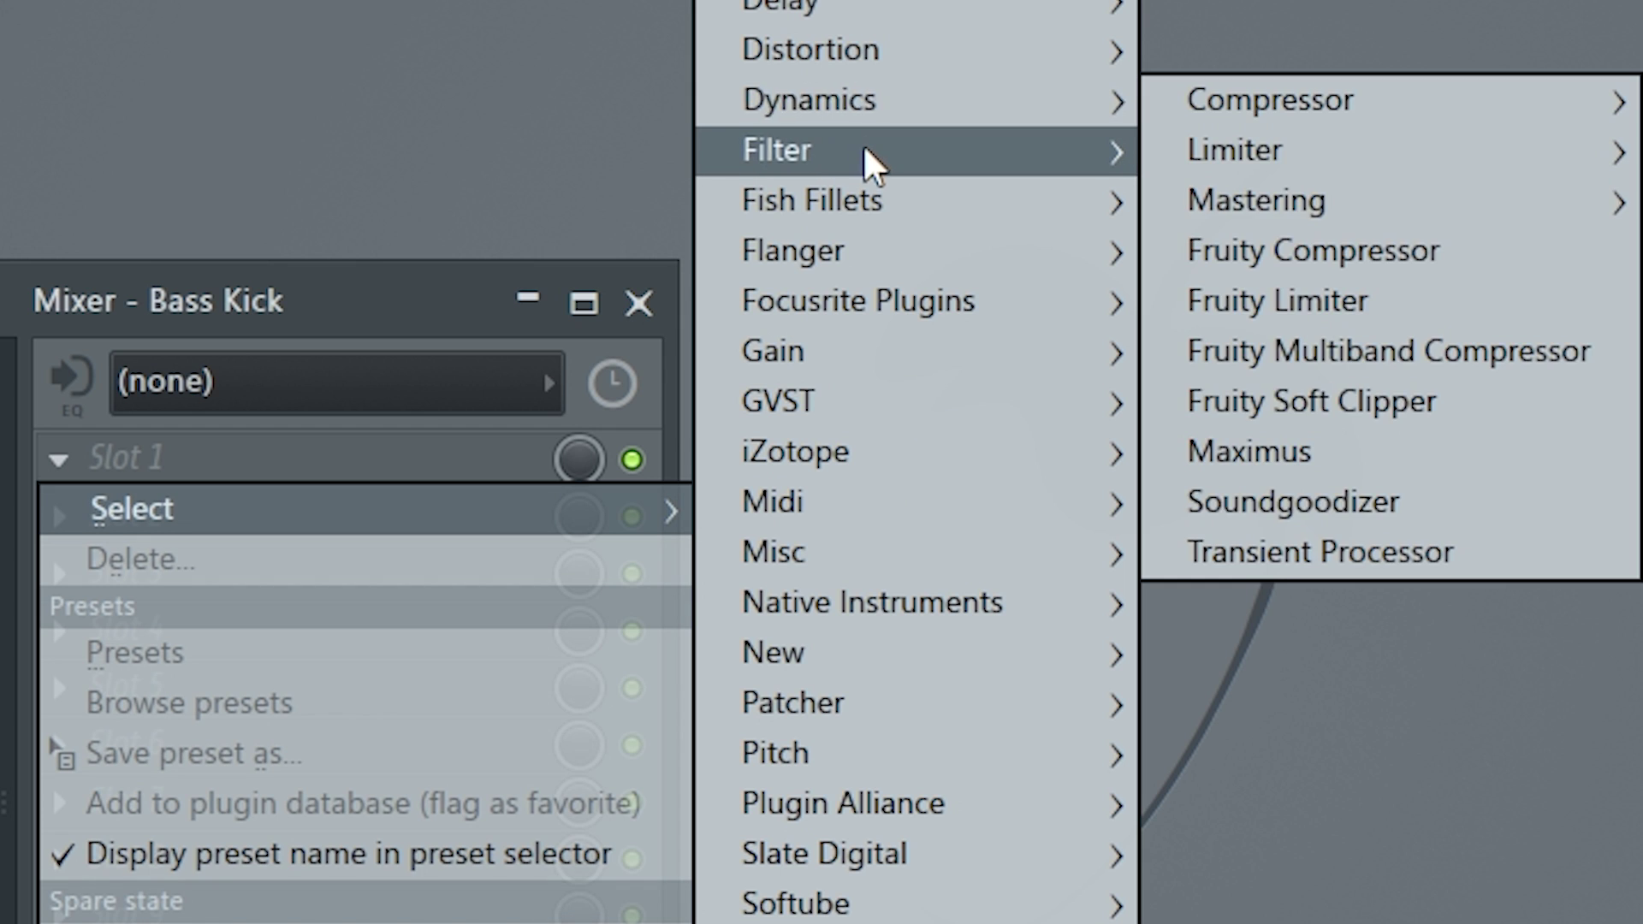
mouse_move(747, 346)
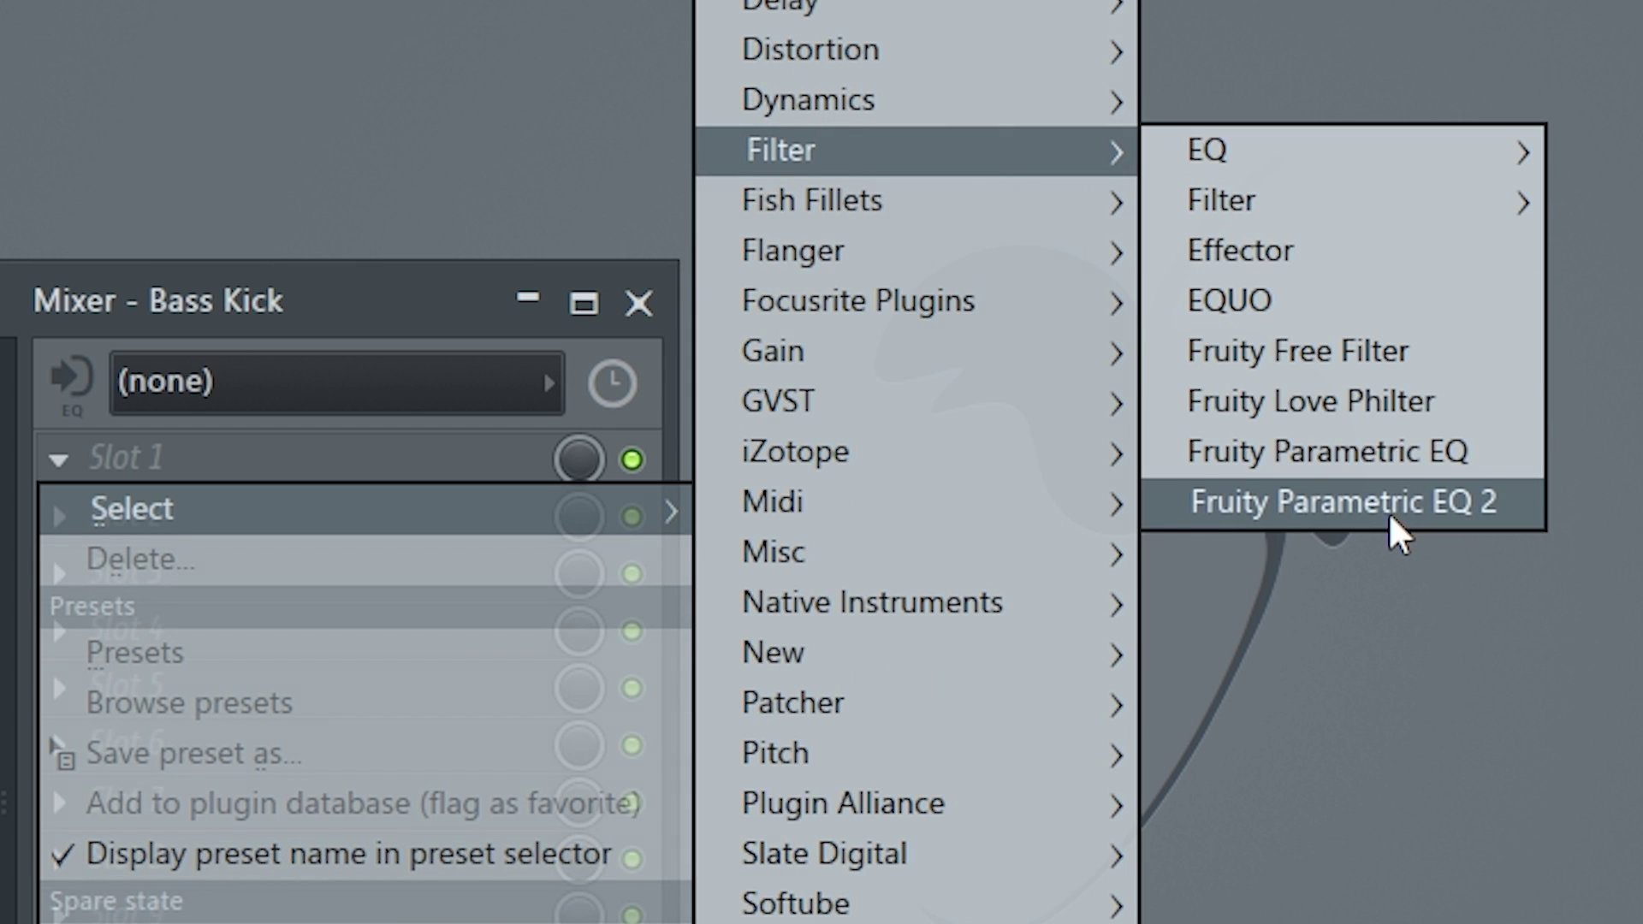
left_click(1382, 502)
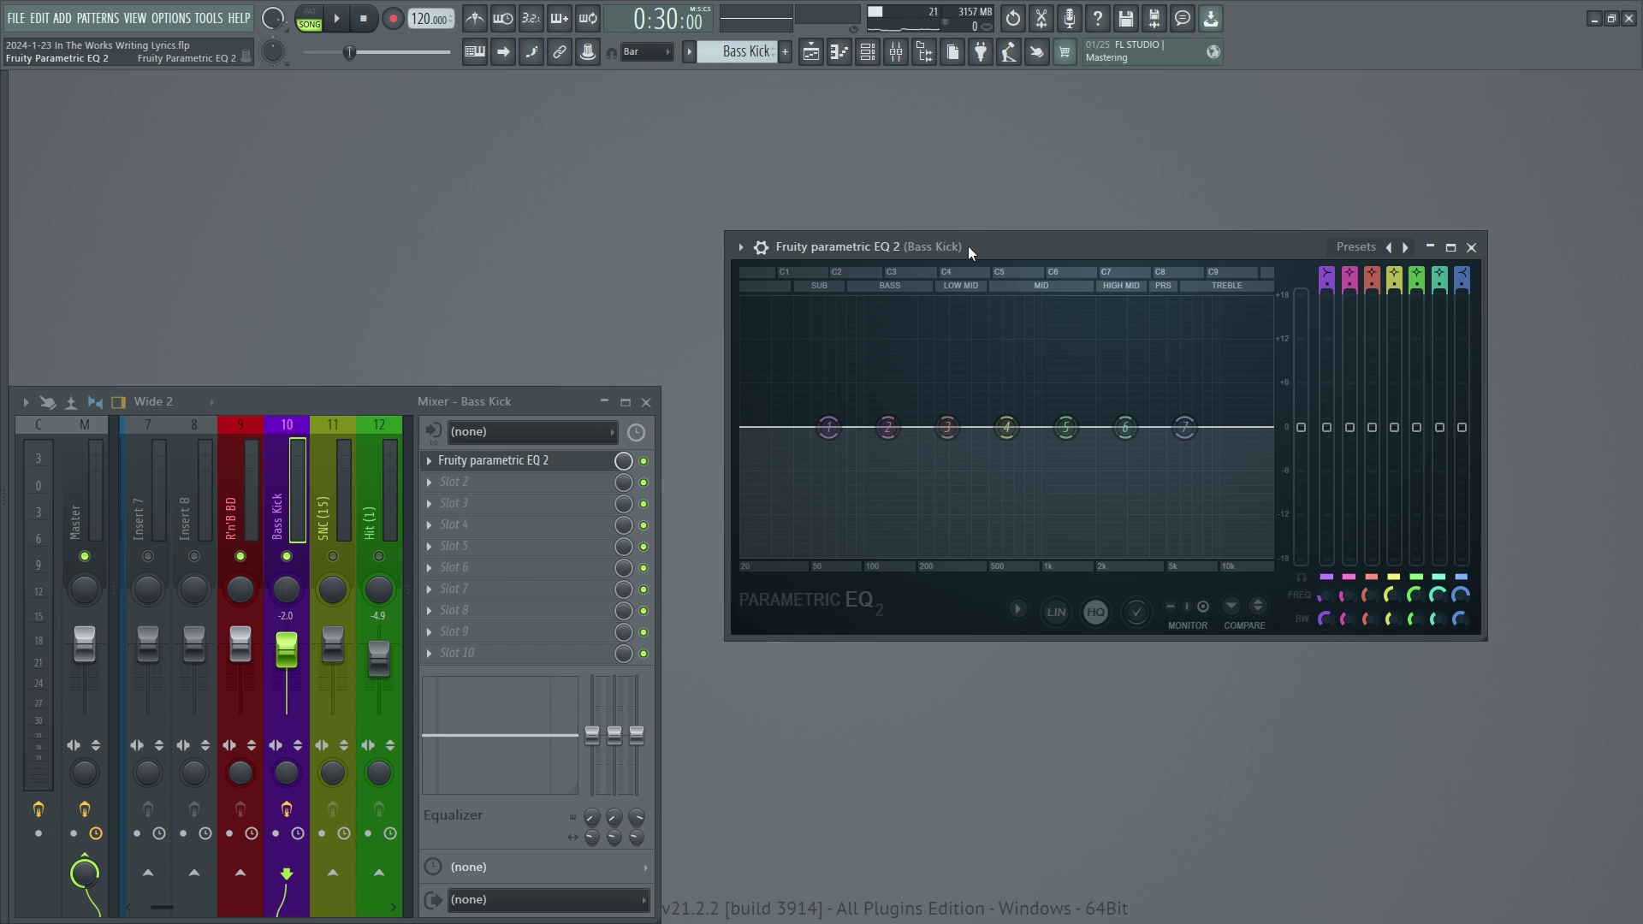
mouse_move(967, 245)
left_mouse_down()
mouse_move(905, 258)
mouse_move(928, 223)
mouse_move(938, 251)
left_mouse_up()
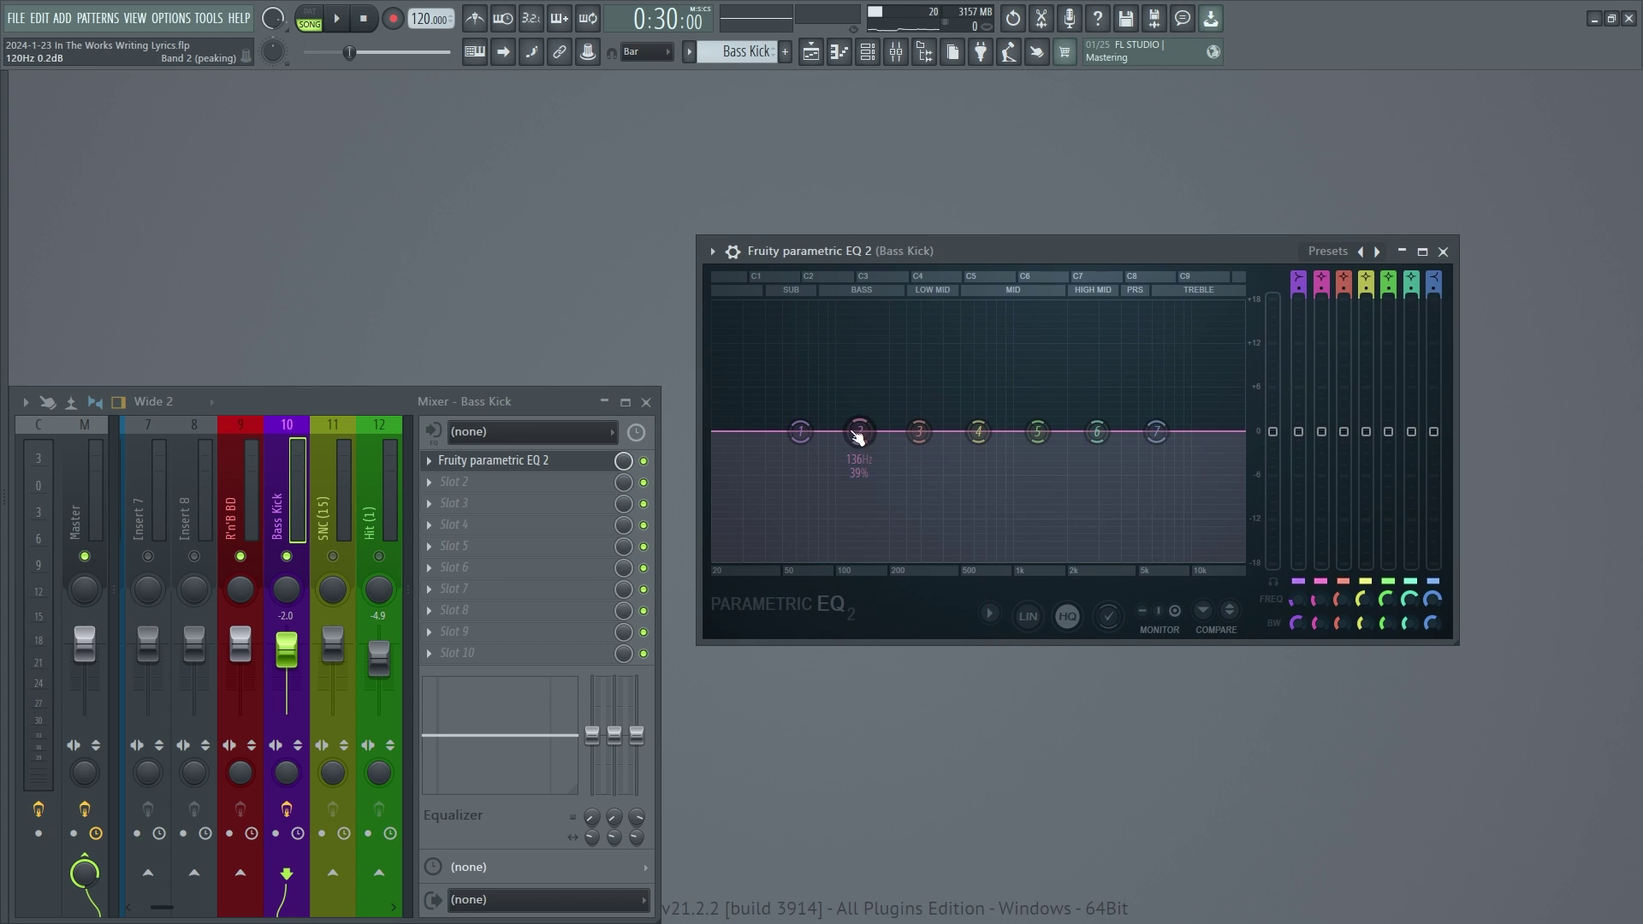
left_click_drag(858, 435, 855, 471)
right_click(855, 472)
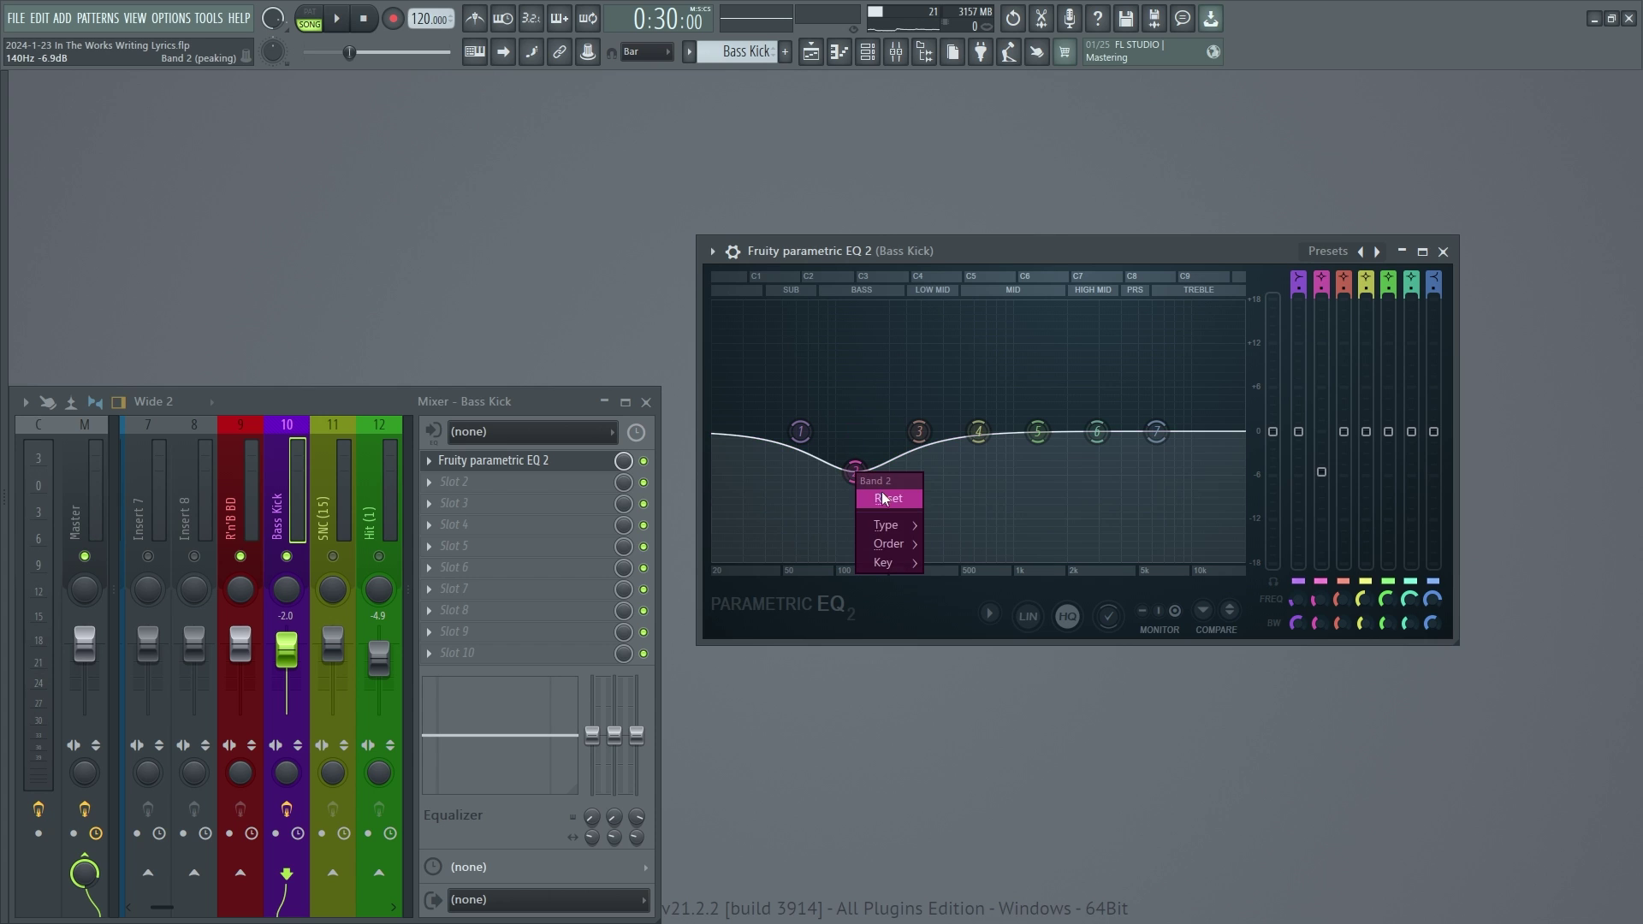
left_click(885, 499)
Solo the R'n'B BD mixer track and play the song
left_click(230, 496)
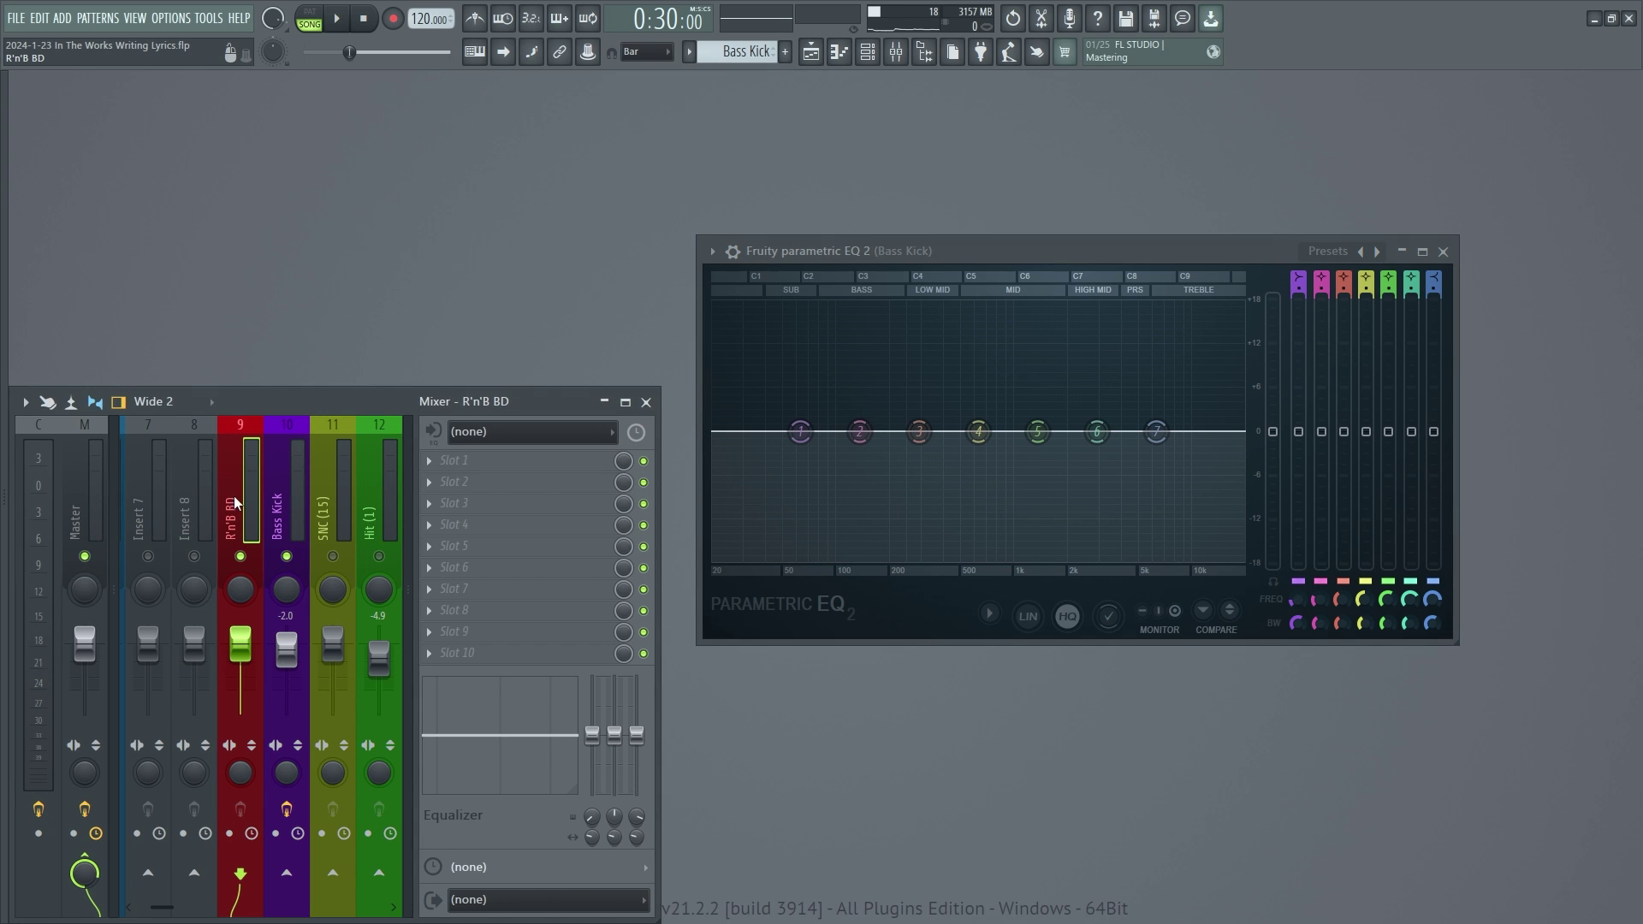
right_click(243, 556)
key("space")
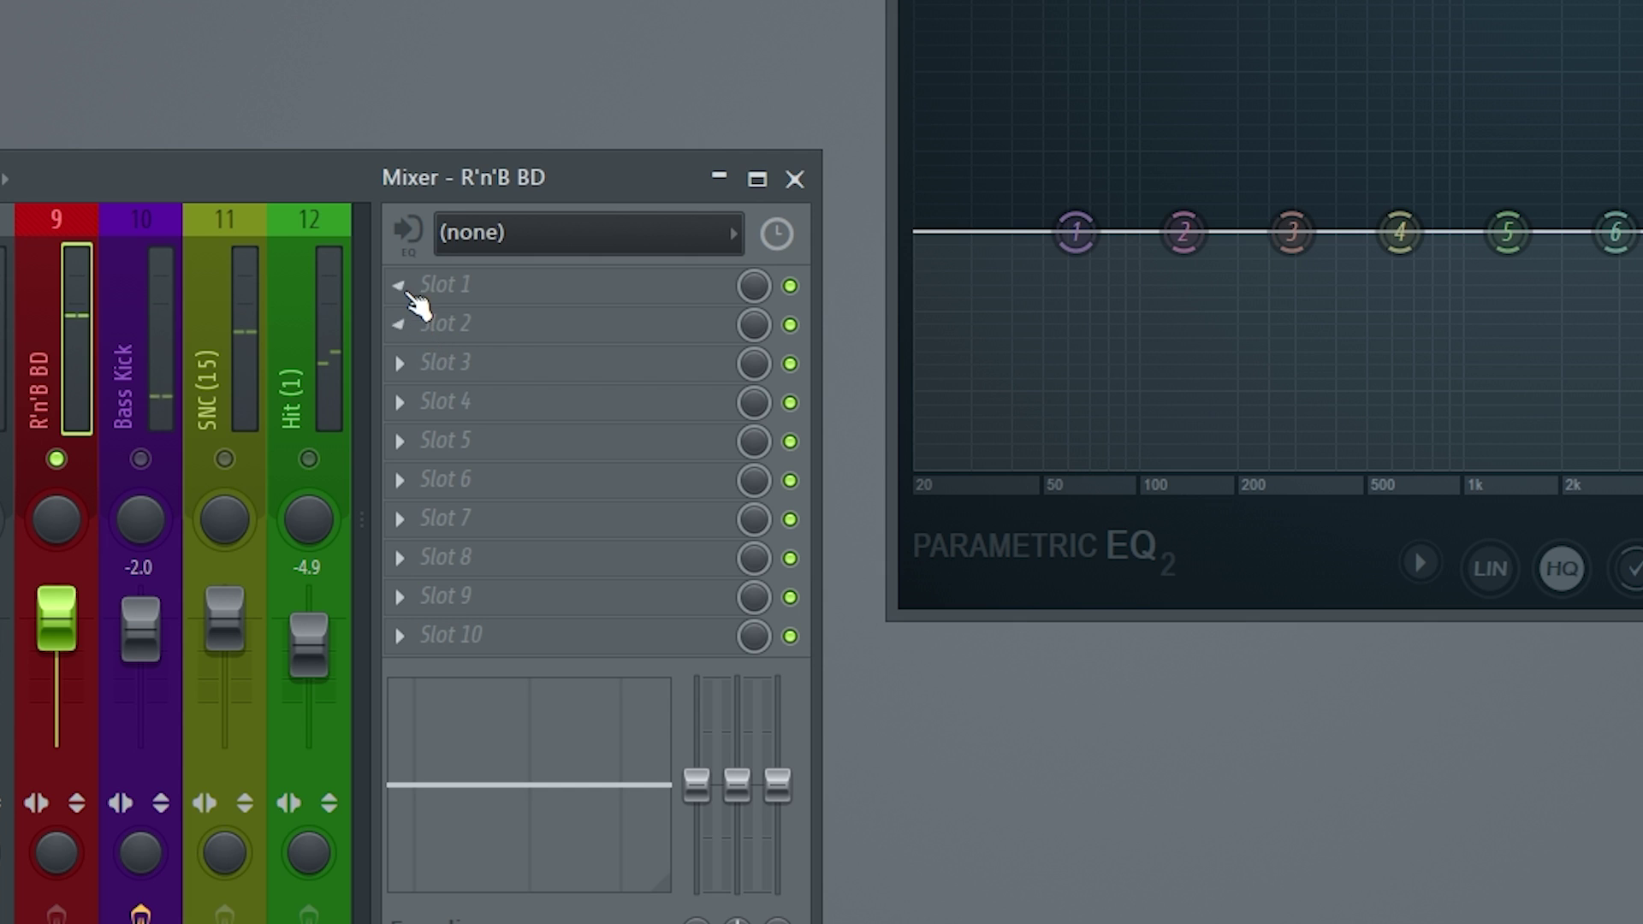
Load Fruity Peak Controller into the first effect slot of the R'n'B BD mixer track and check its response with playback
left_click(401, 289)
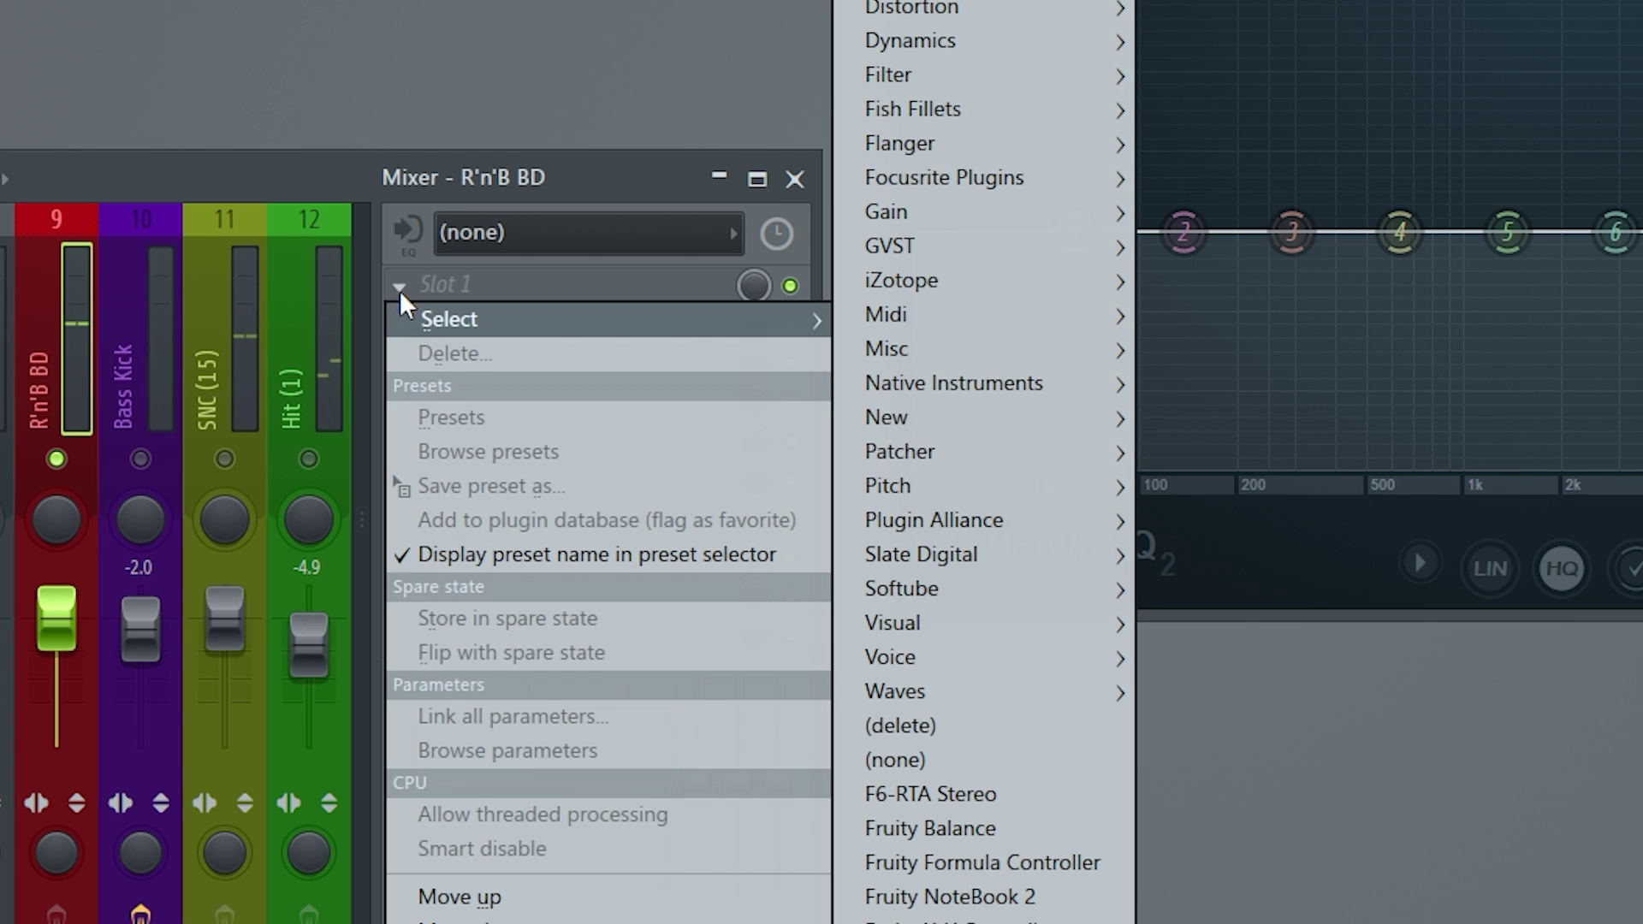
mouse_move(928, 329)
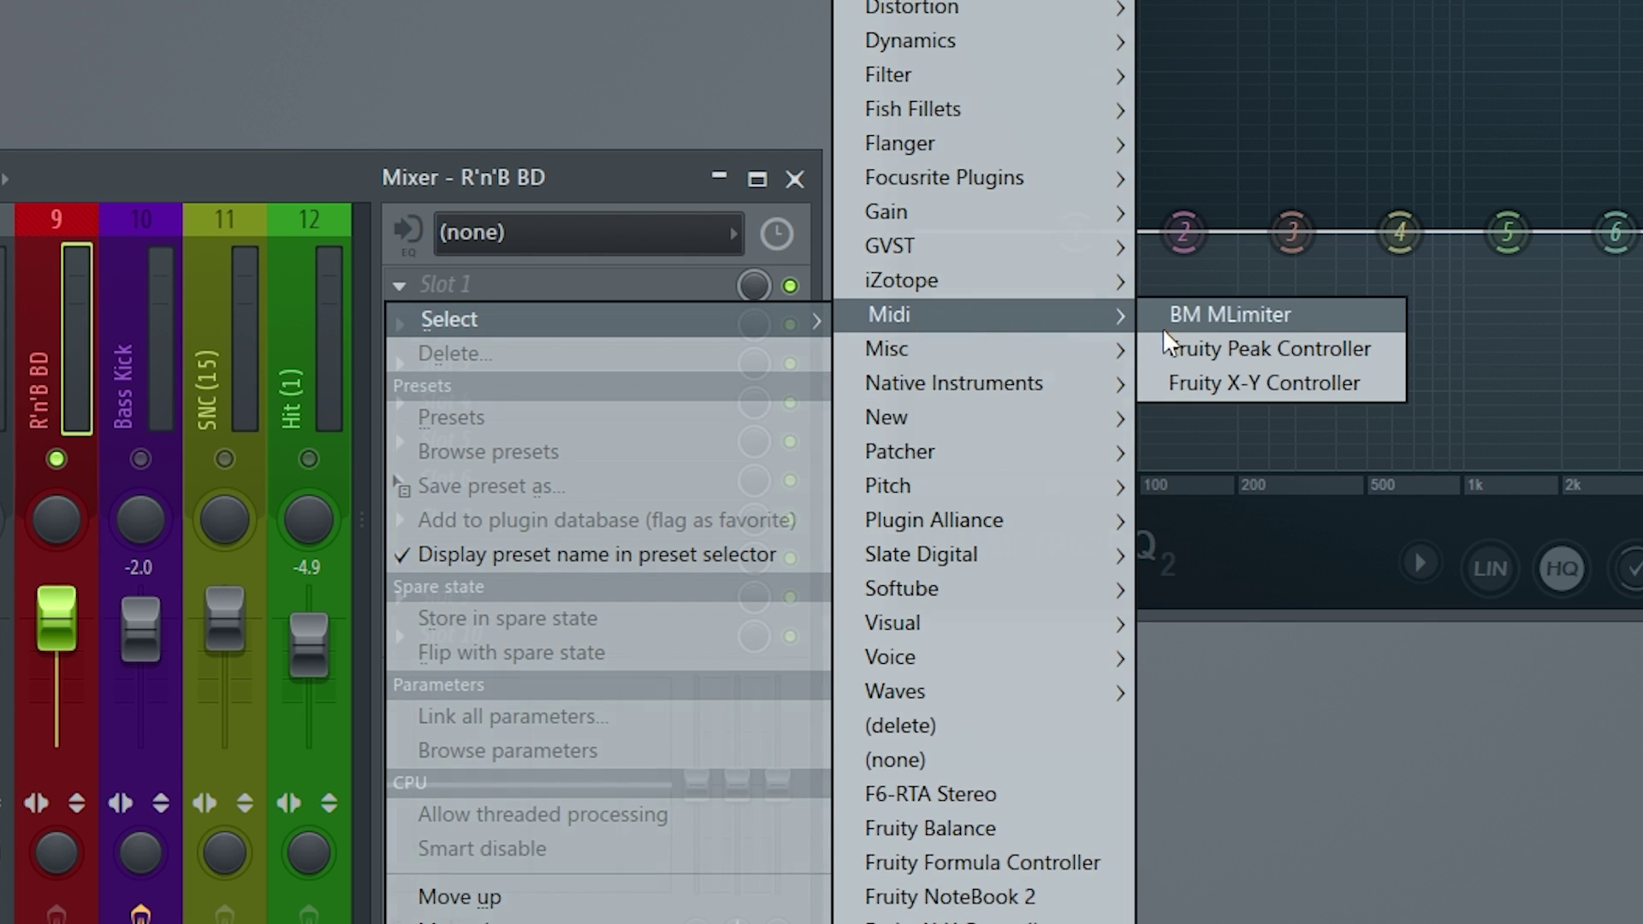
left_click(1260, 348)
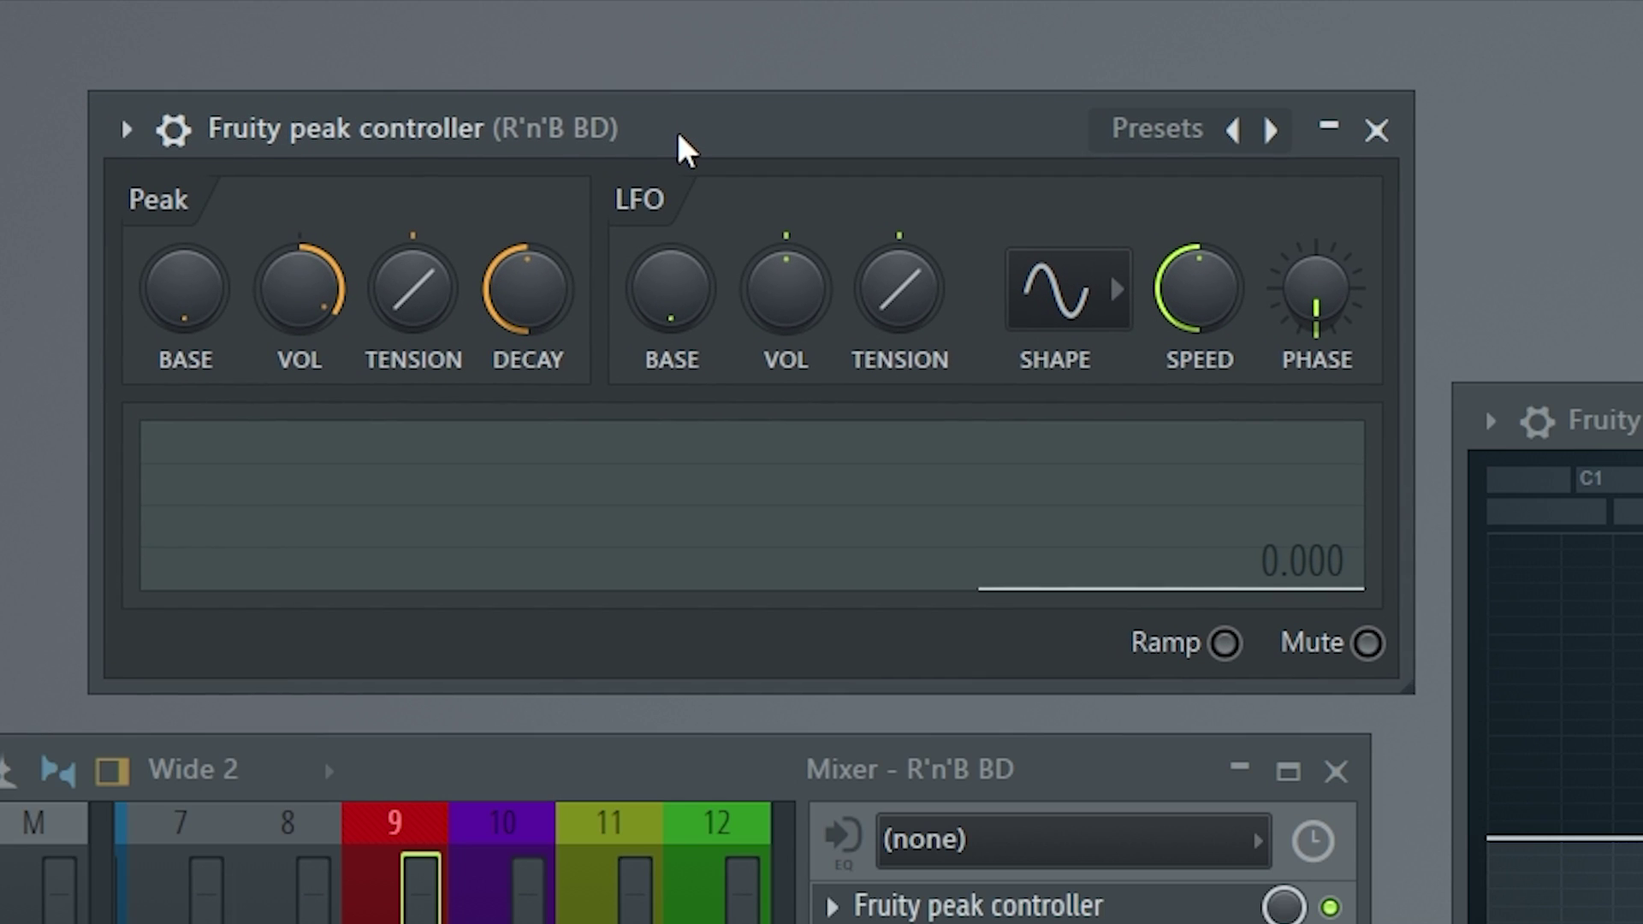
left_click_drag(679, 148, 685, 197)
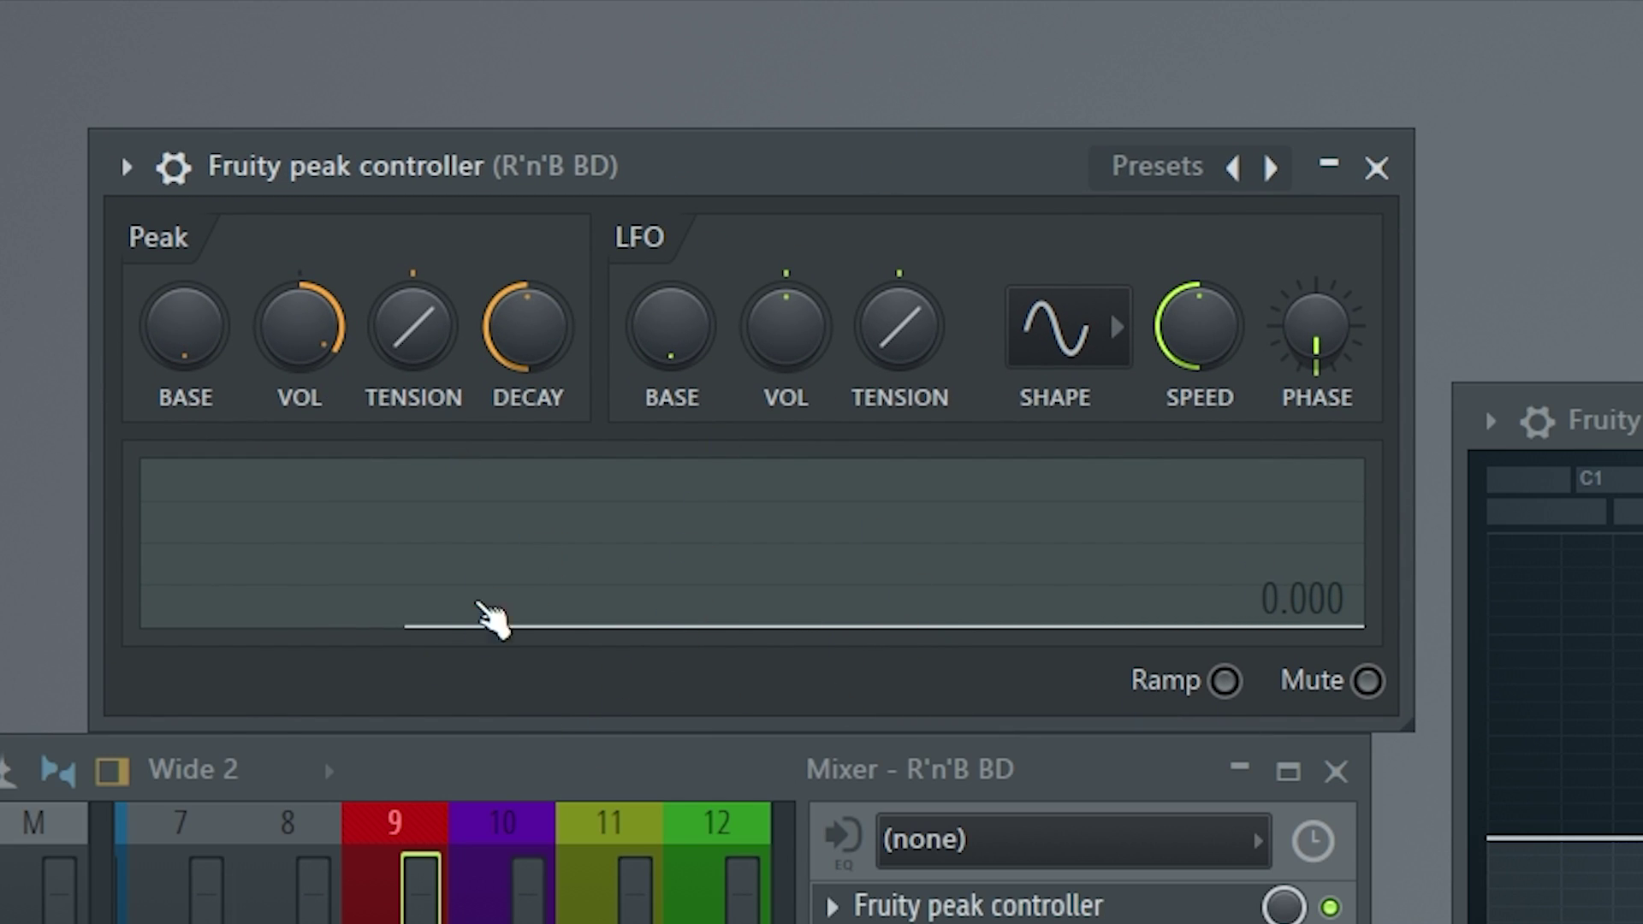
key("space")
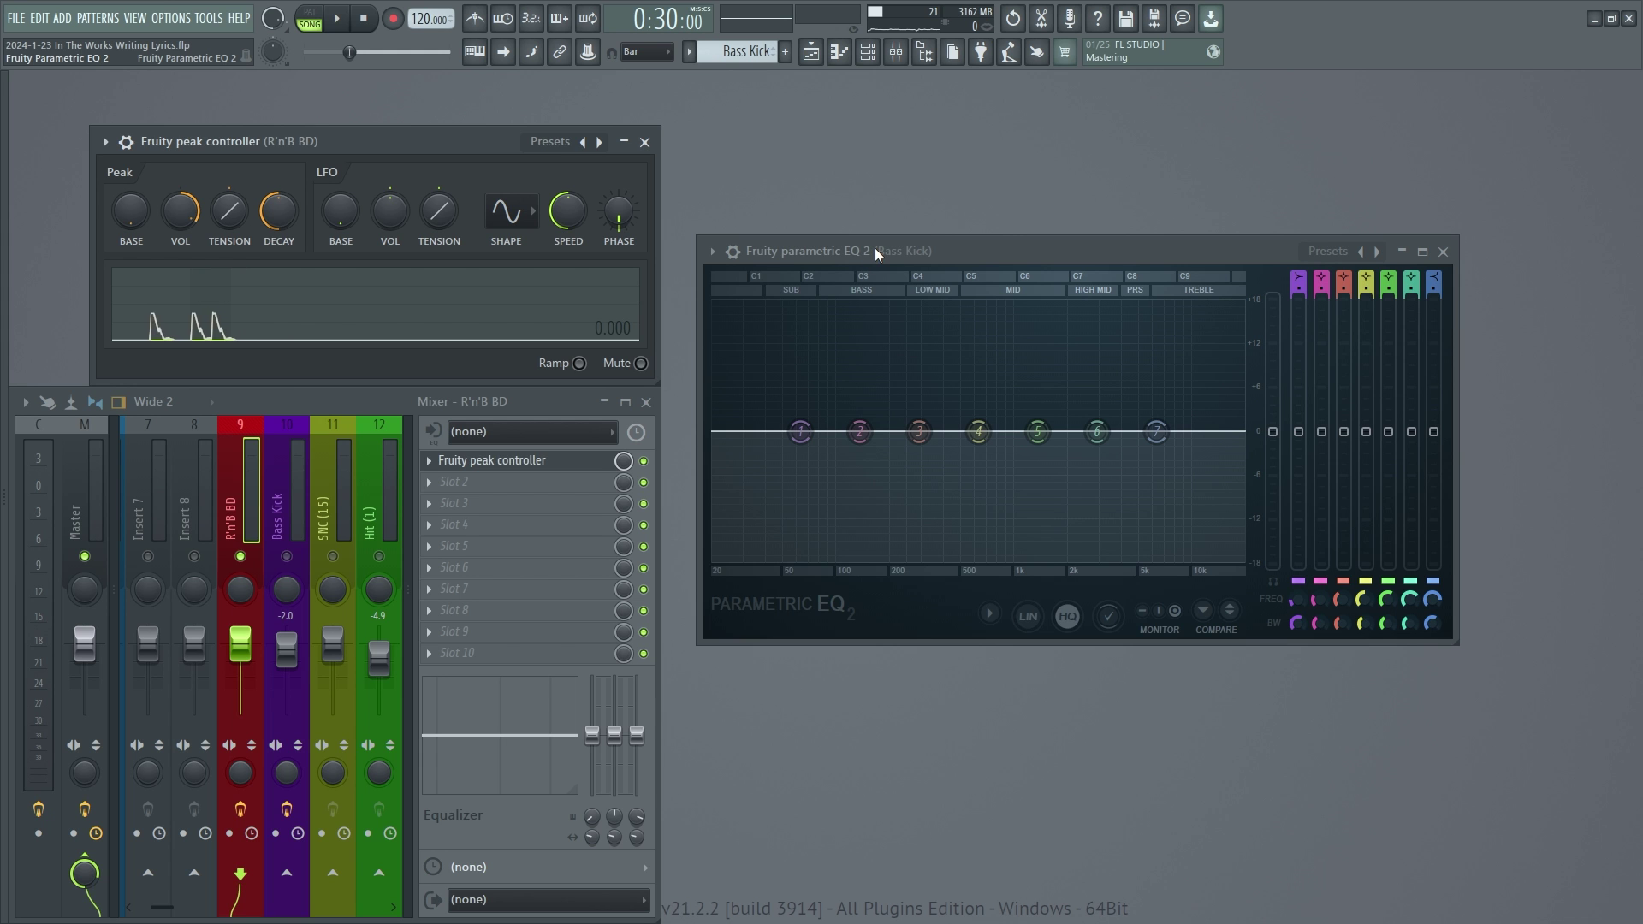
Raise the level of band 2 in the Bass Kick track's parametric EQ
left_click_drag(869, 267, 844, 249)
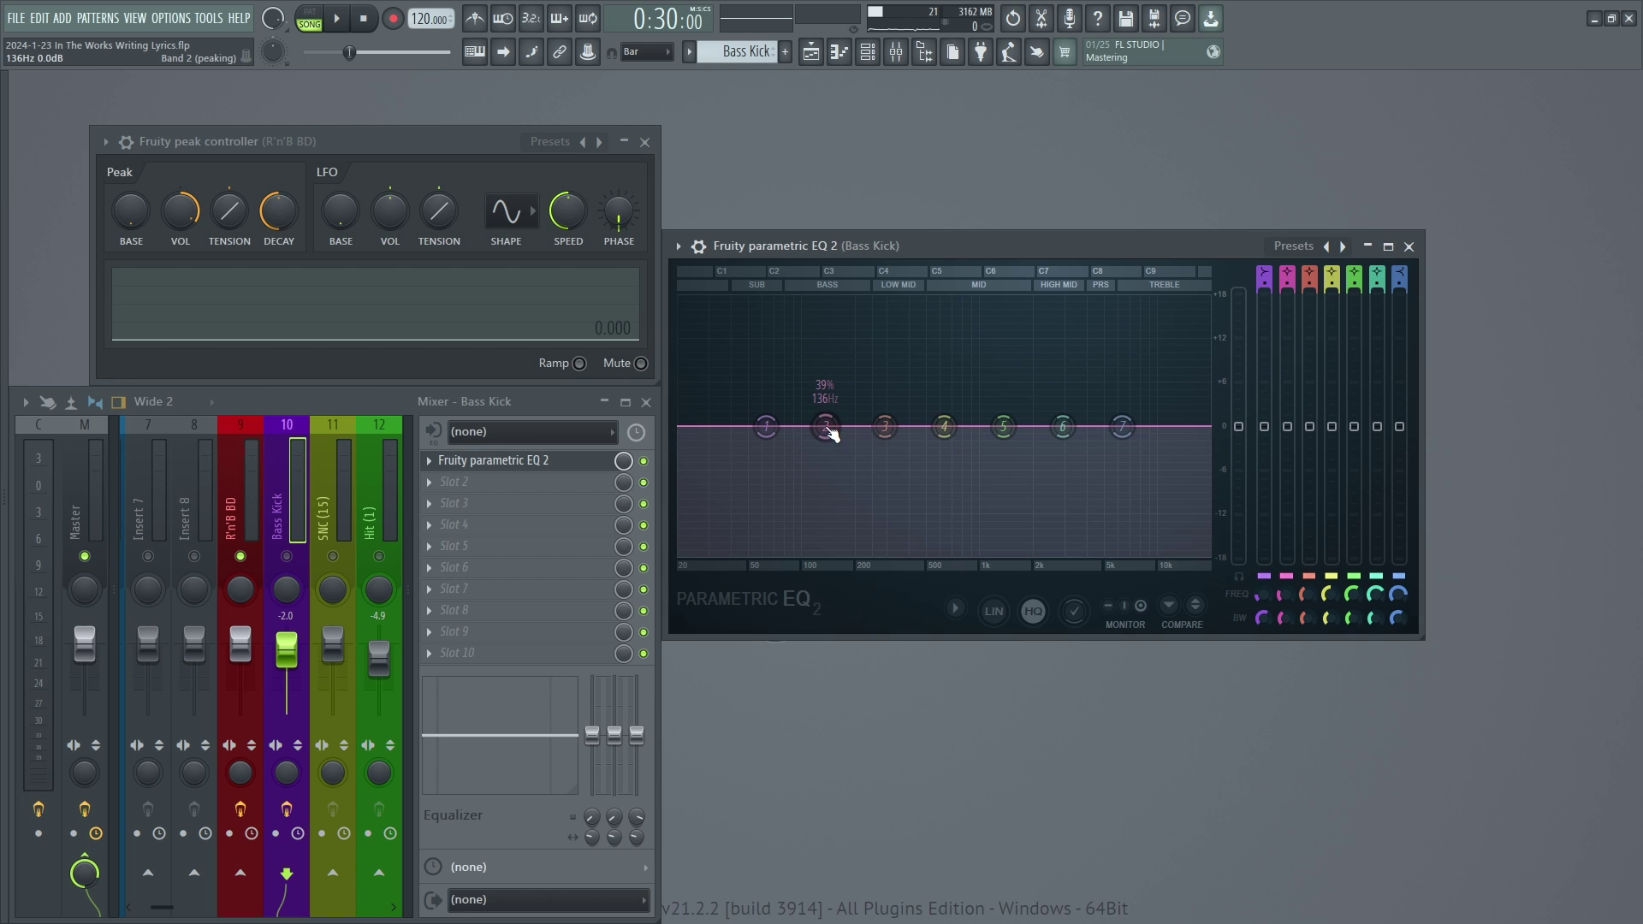
left_click_drag(832, 434, 833, 398)
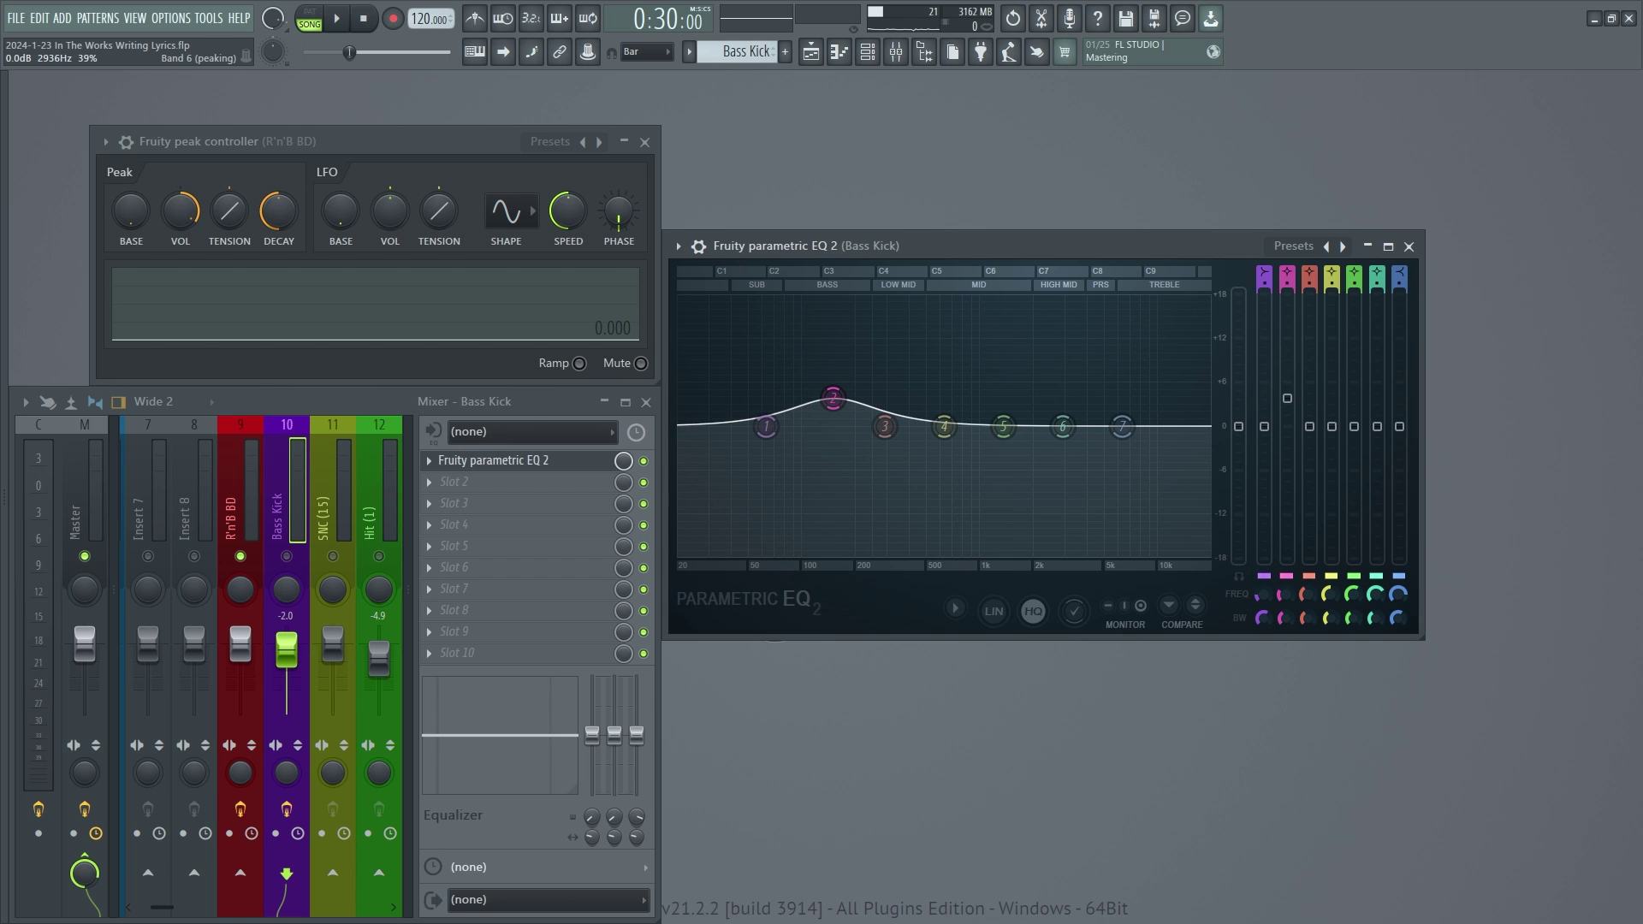
left_click_drag(1293, 409, 1293, 396)
Link the EQ's band 2 level to the internal controller Peak ctrl - Peak and audition the result
right_click(1288, 391)
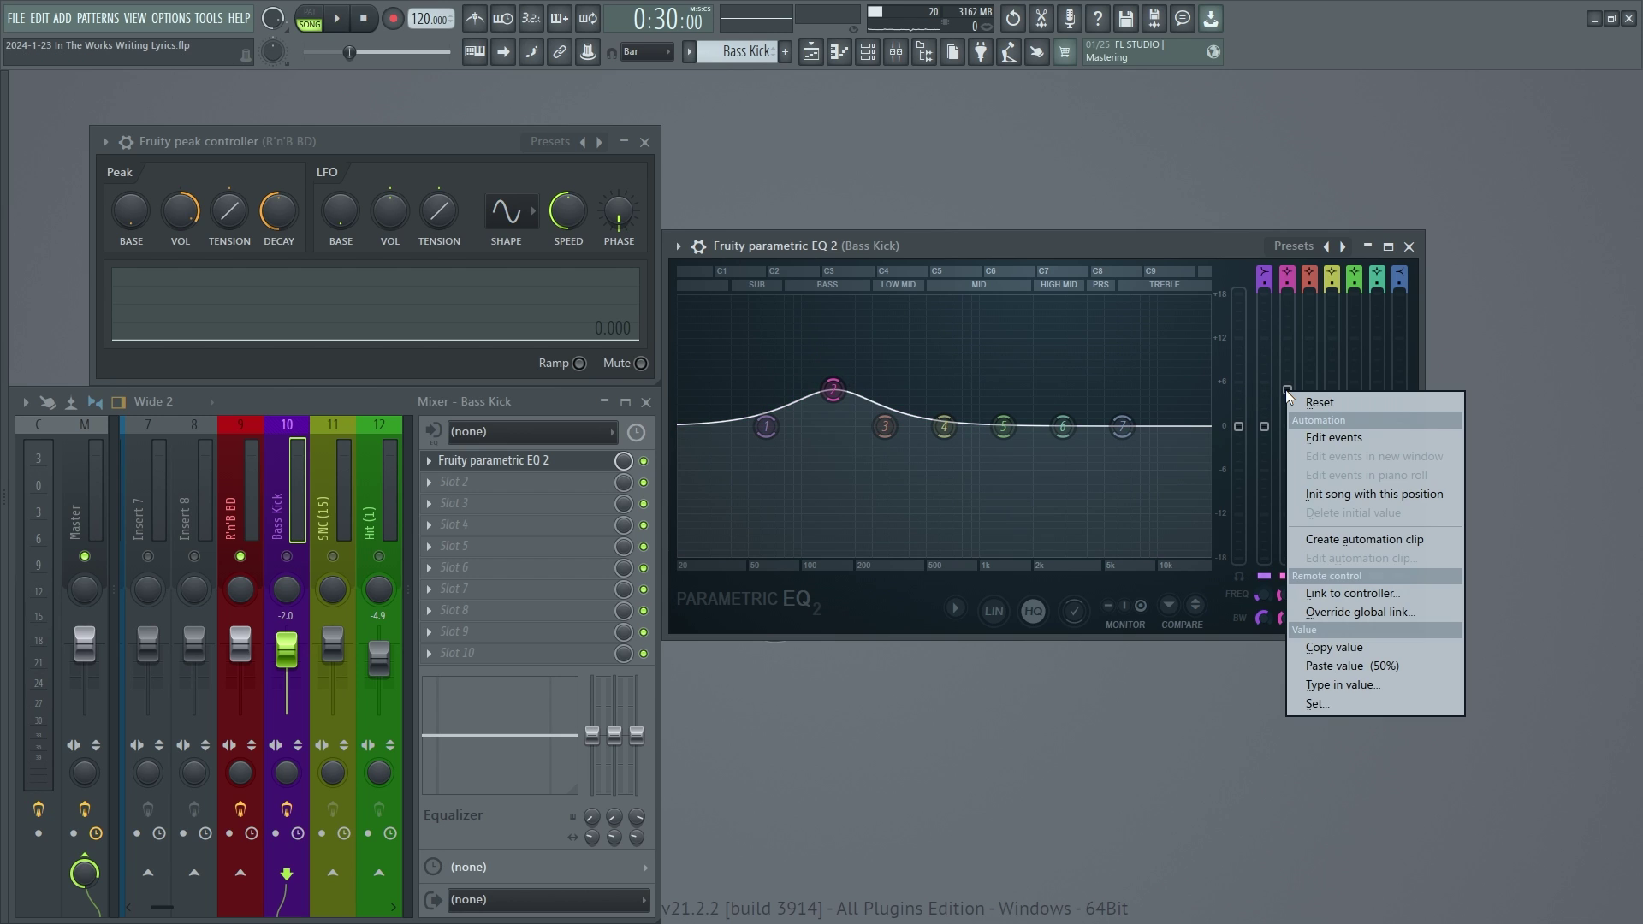
left_click(1383, 594)
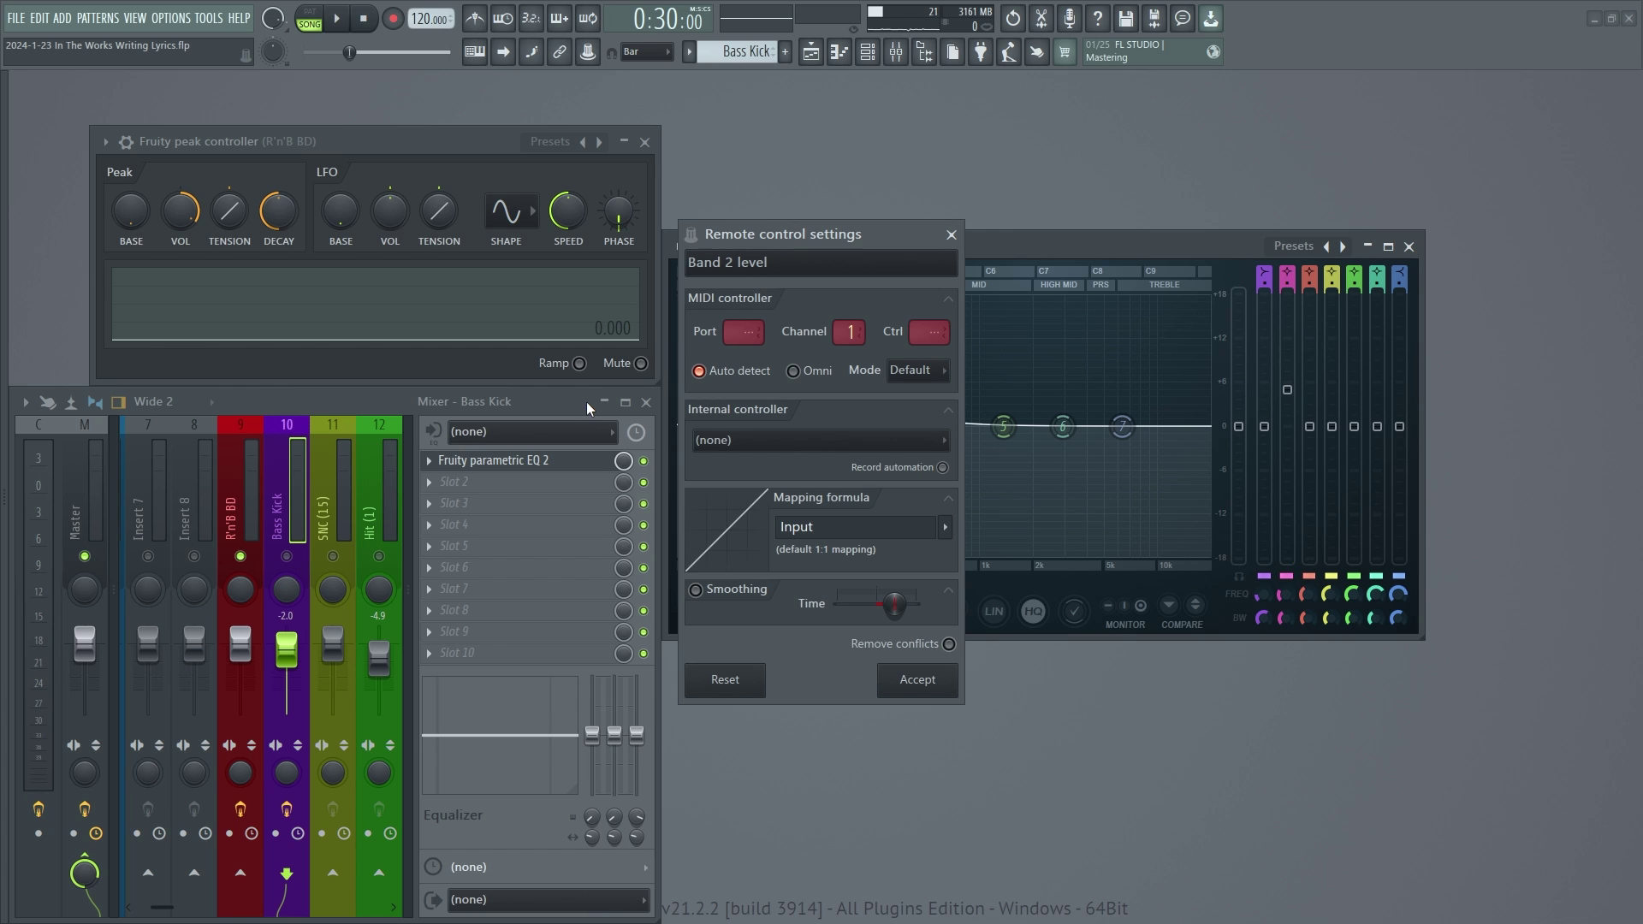
left_click(841, 442)
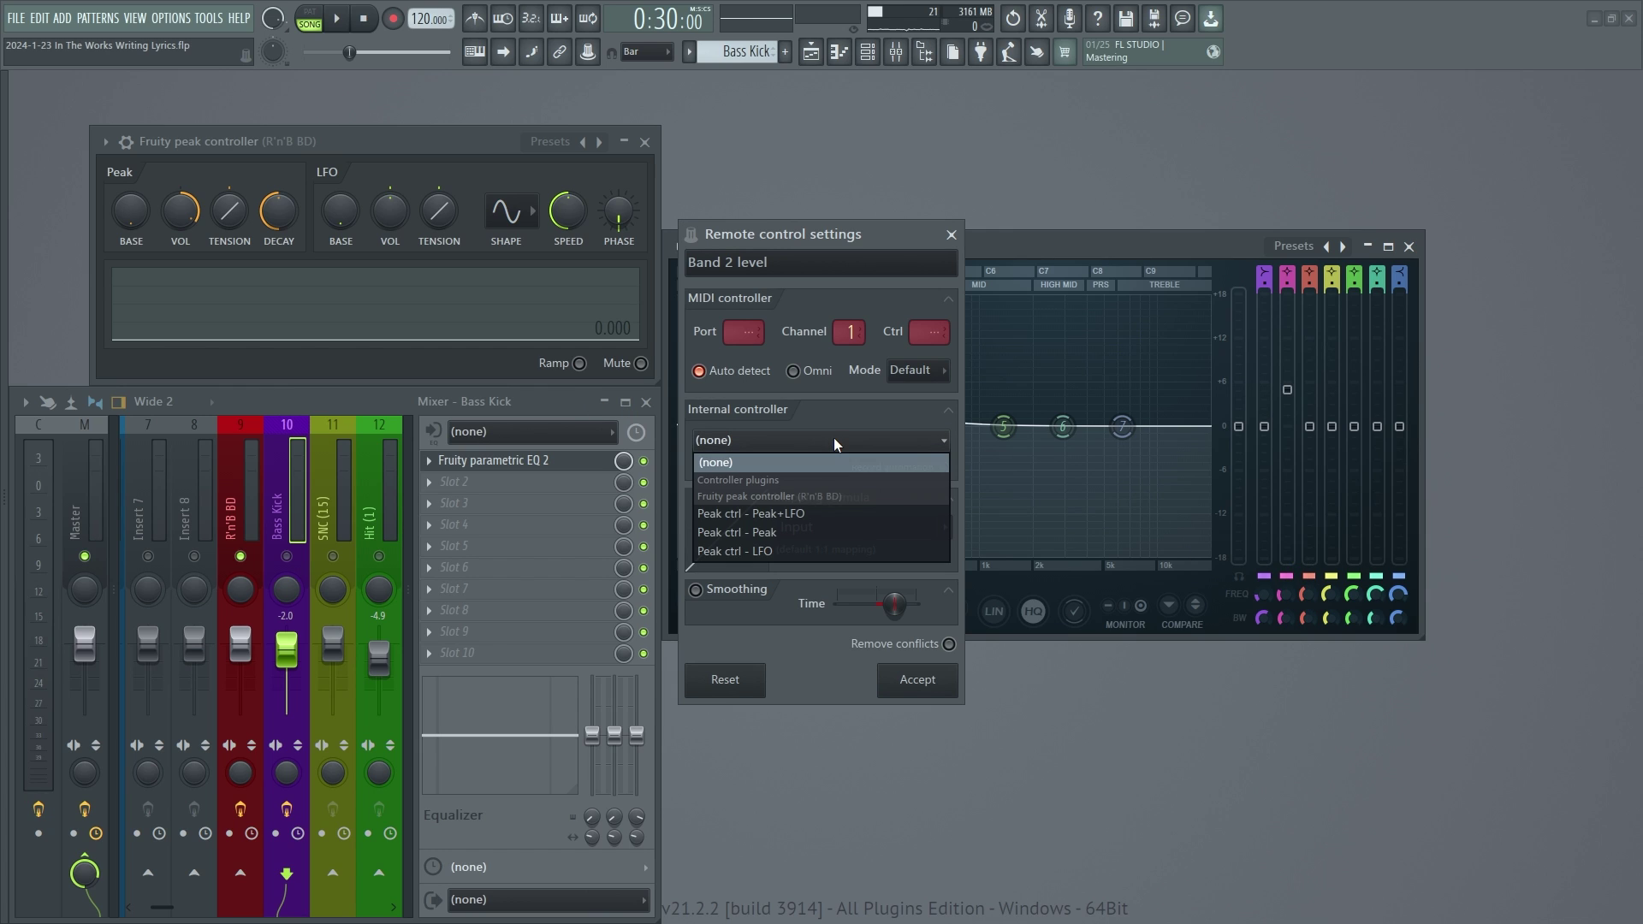
left_click(786, 532)
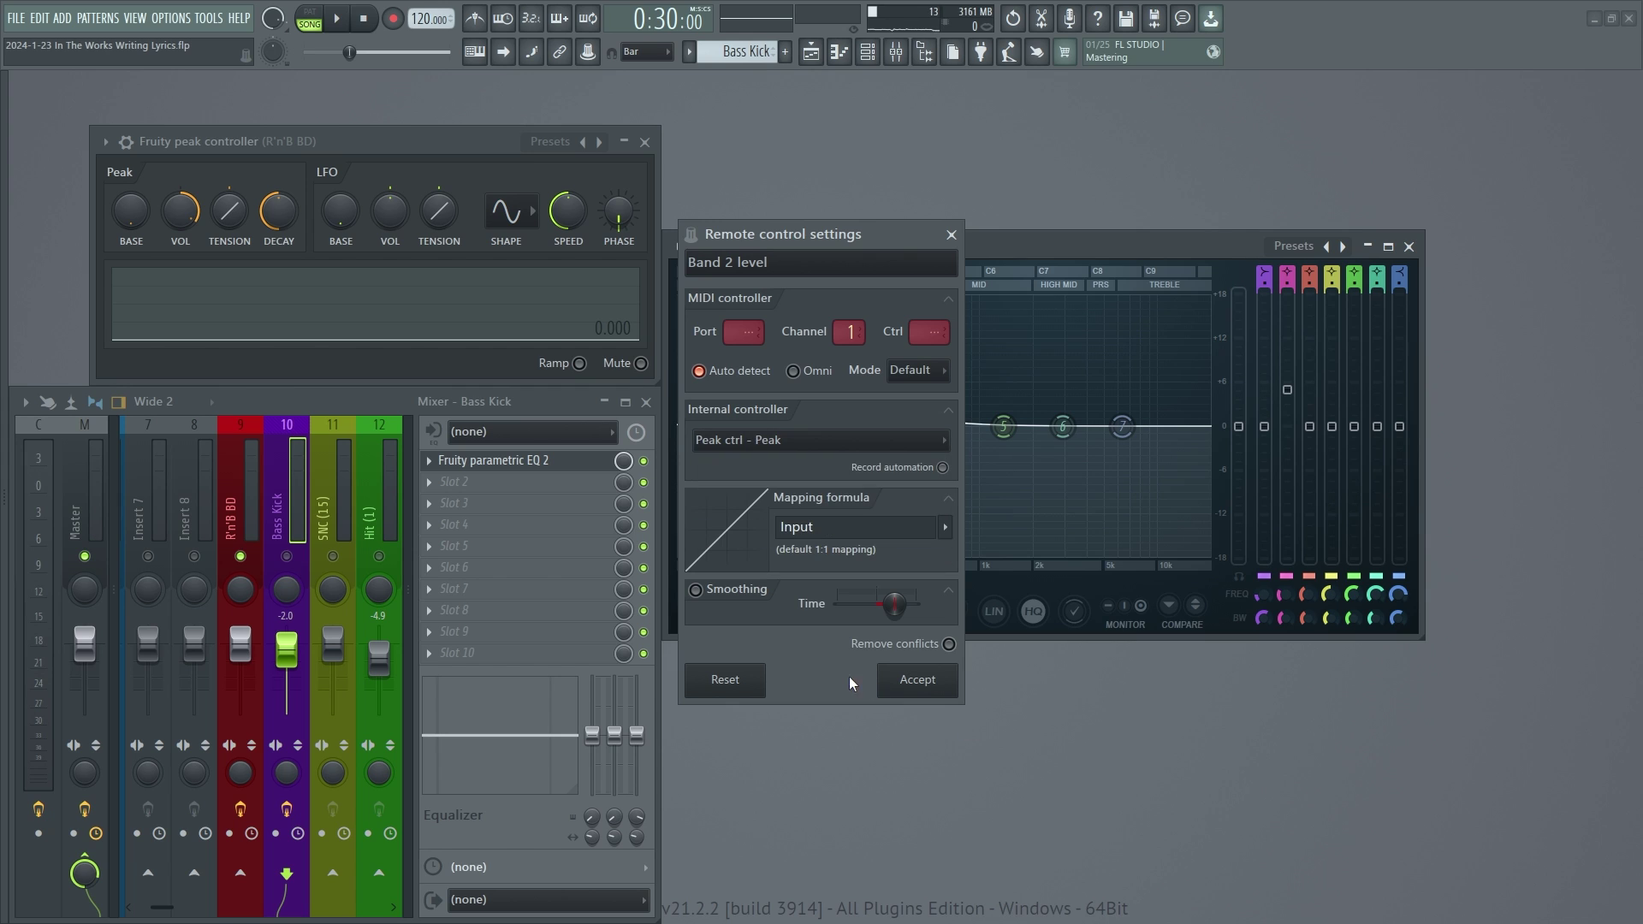
left_click(929, 689)
key("space")
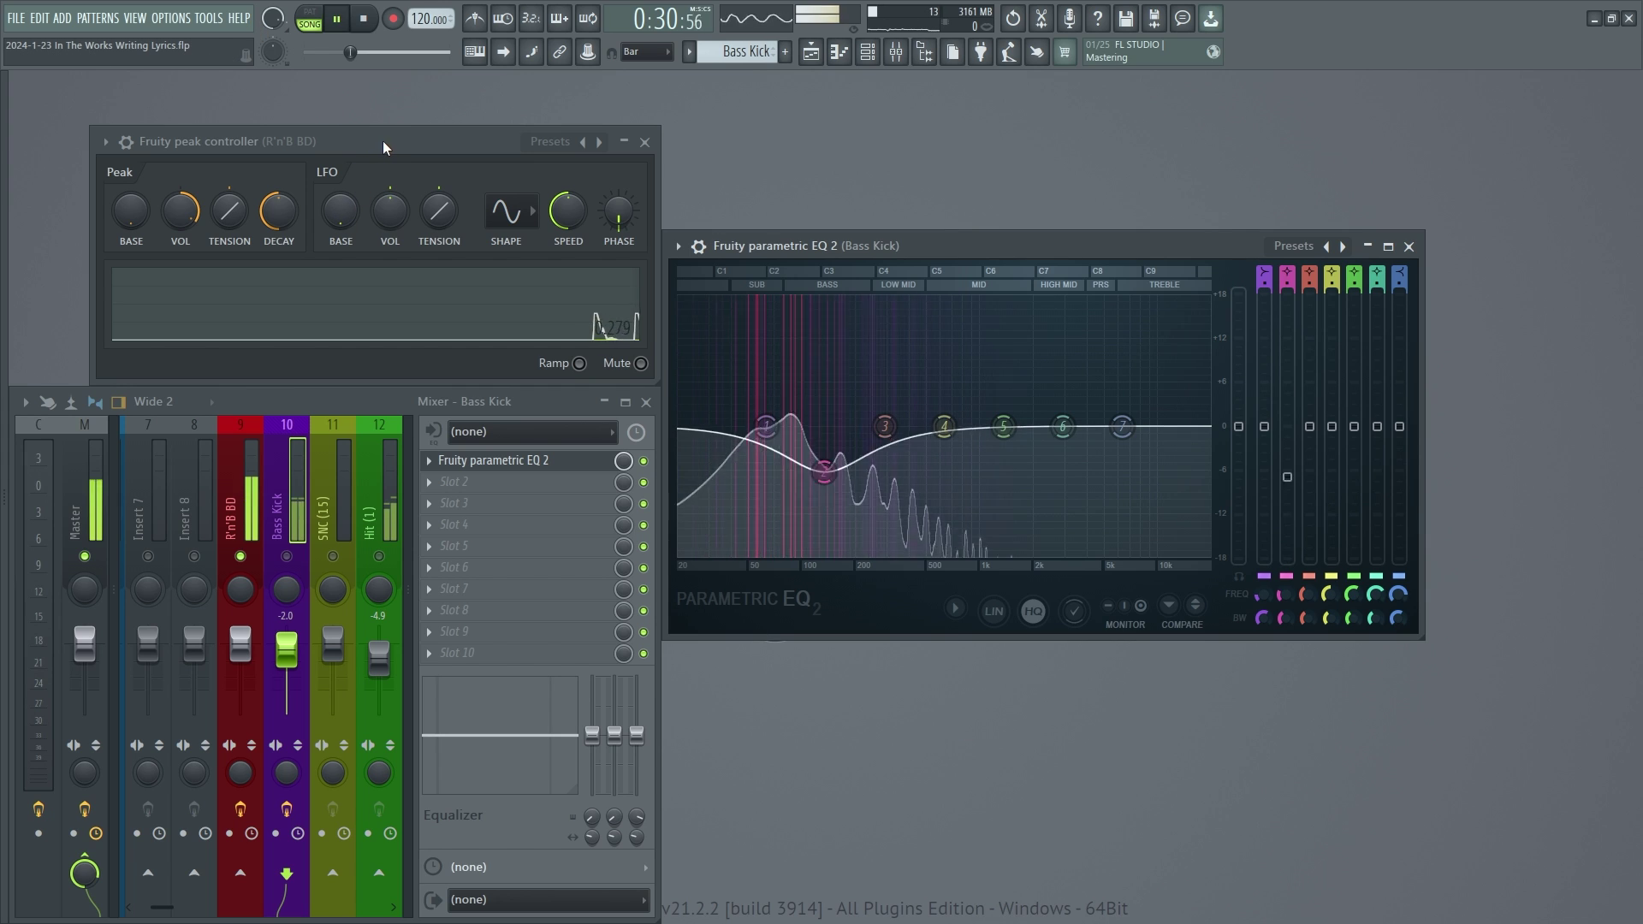
key("space")
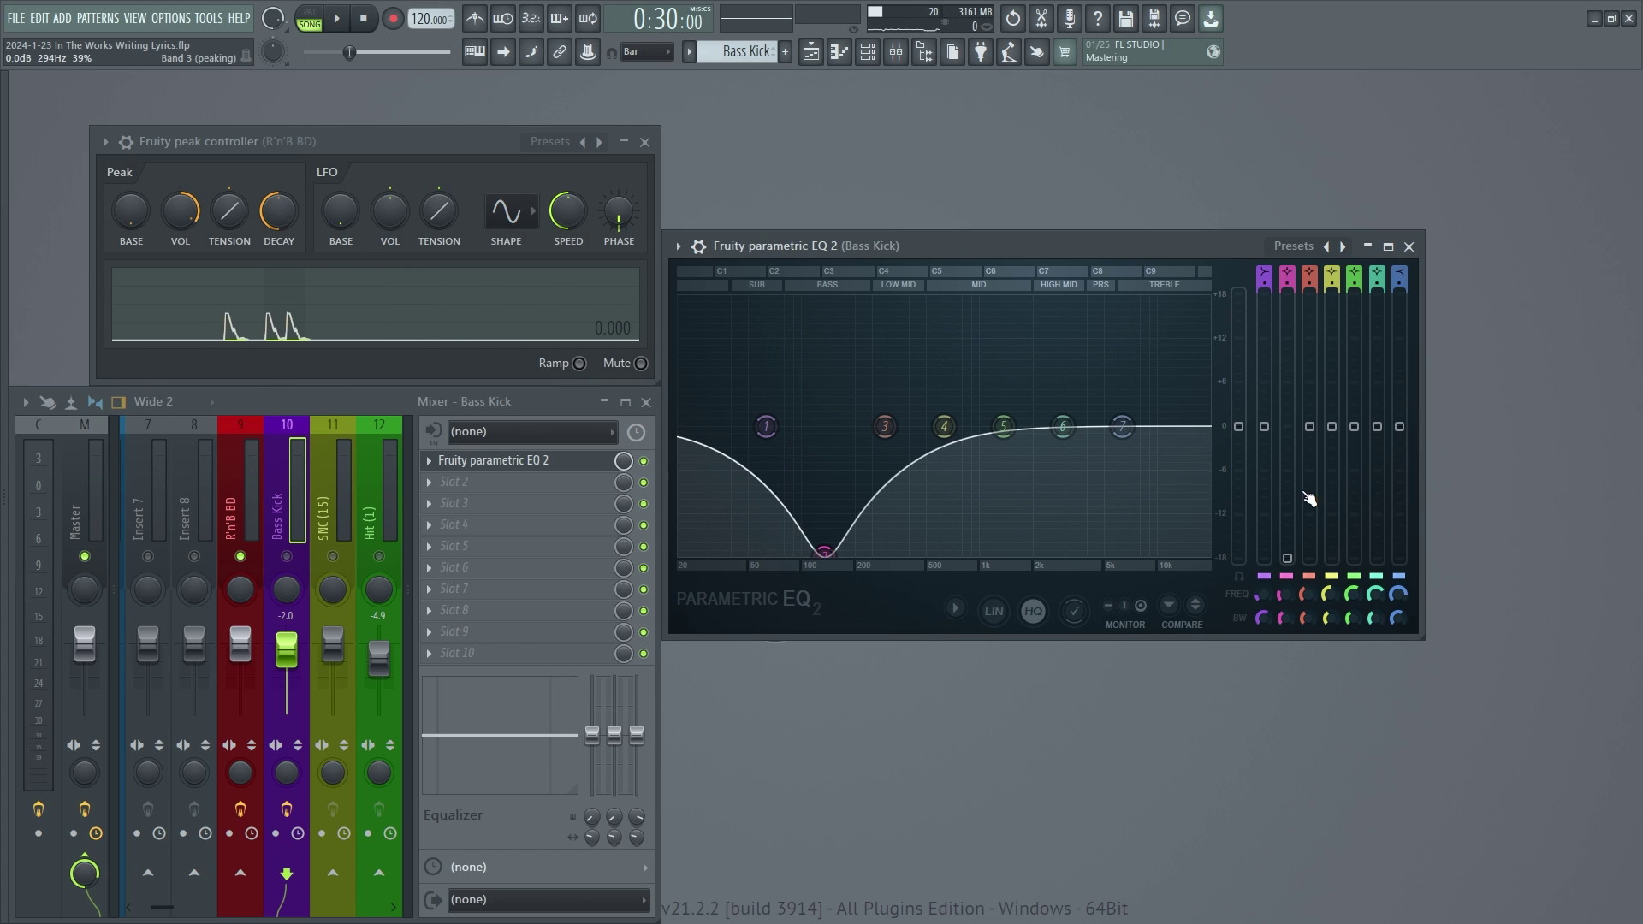
Set band 2 of the Bass Kick EQ to 3.0 dB and copy its level value
left_click_drag(823, 552, 824, 405)
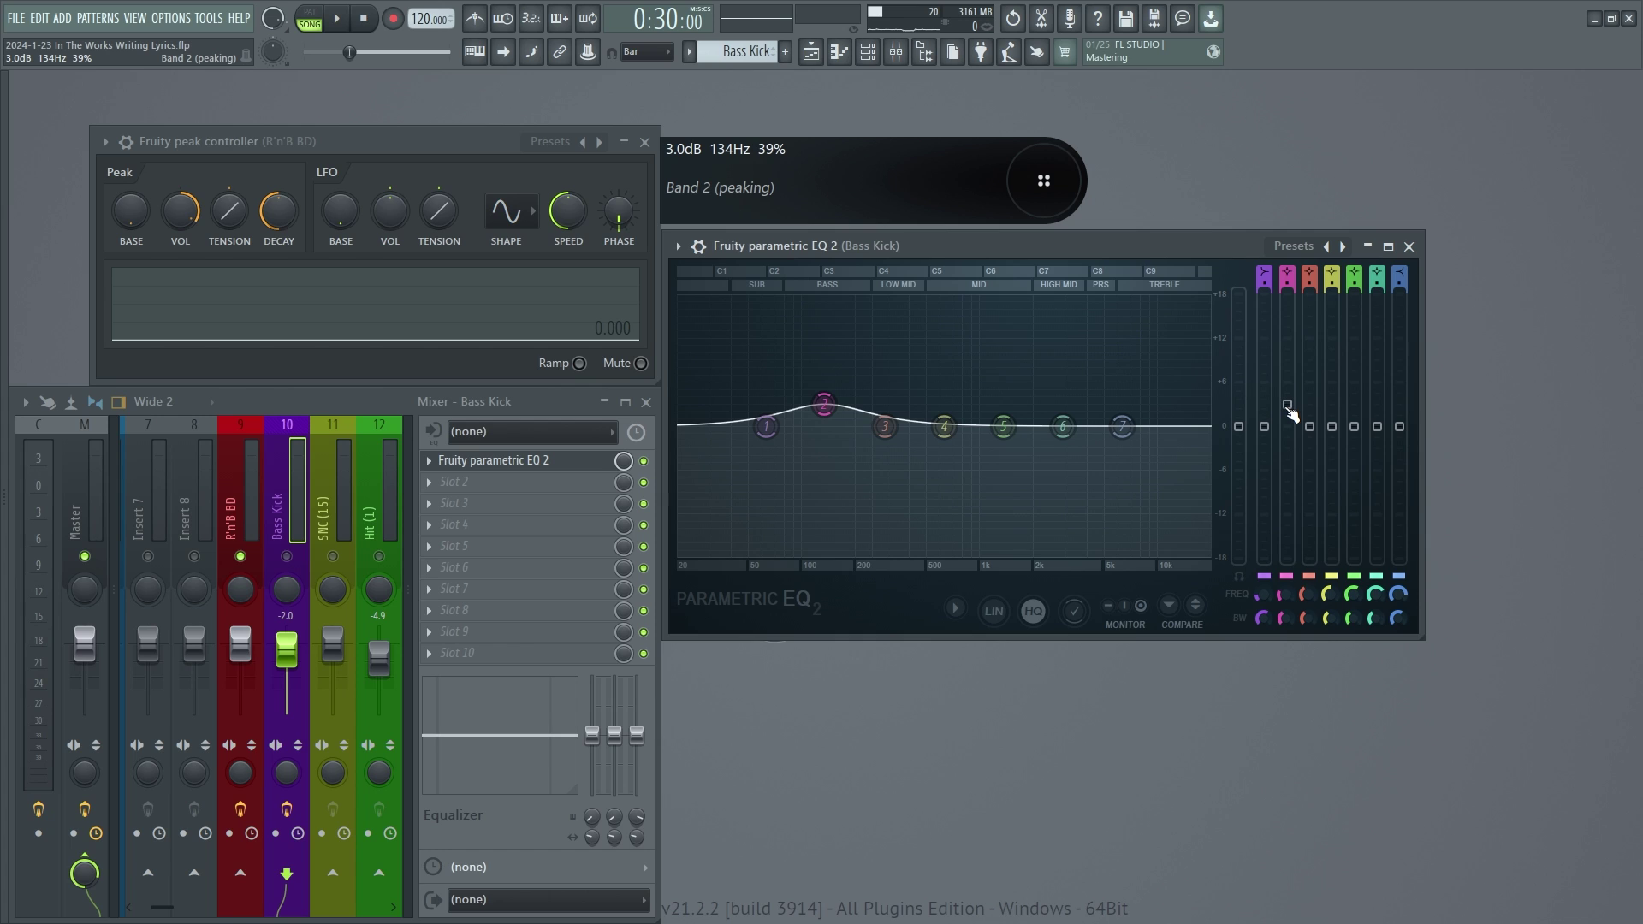
right_click(1289, 408)
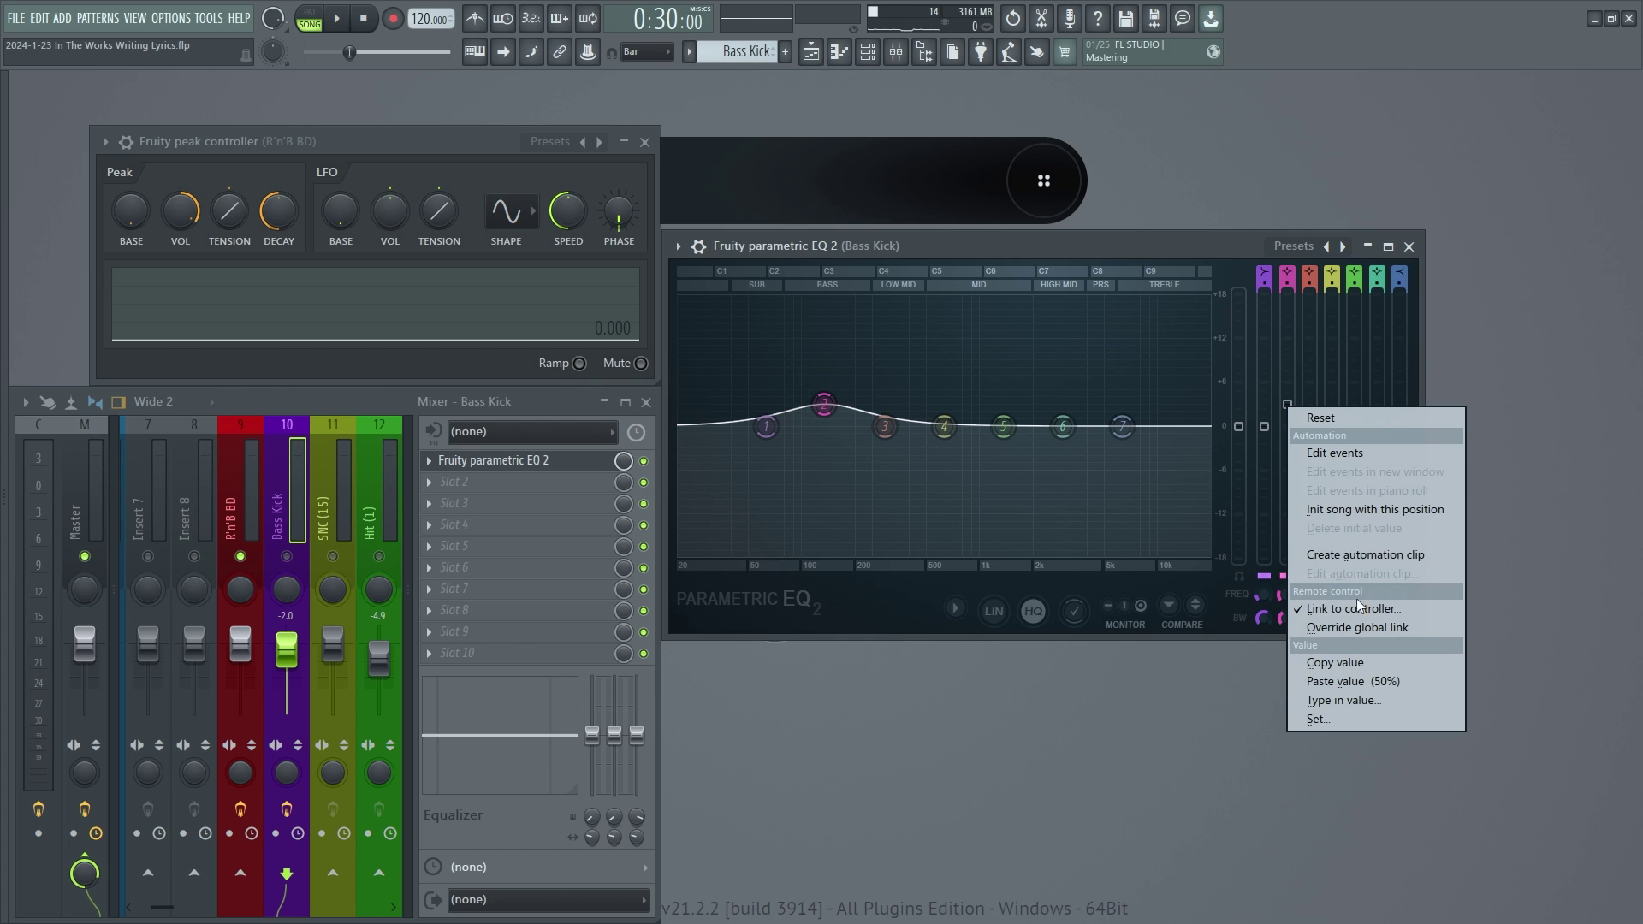
left_click(1339, 666)
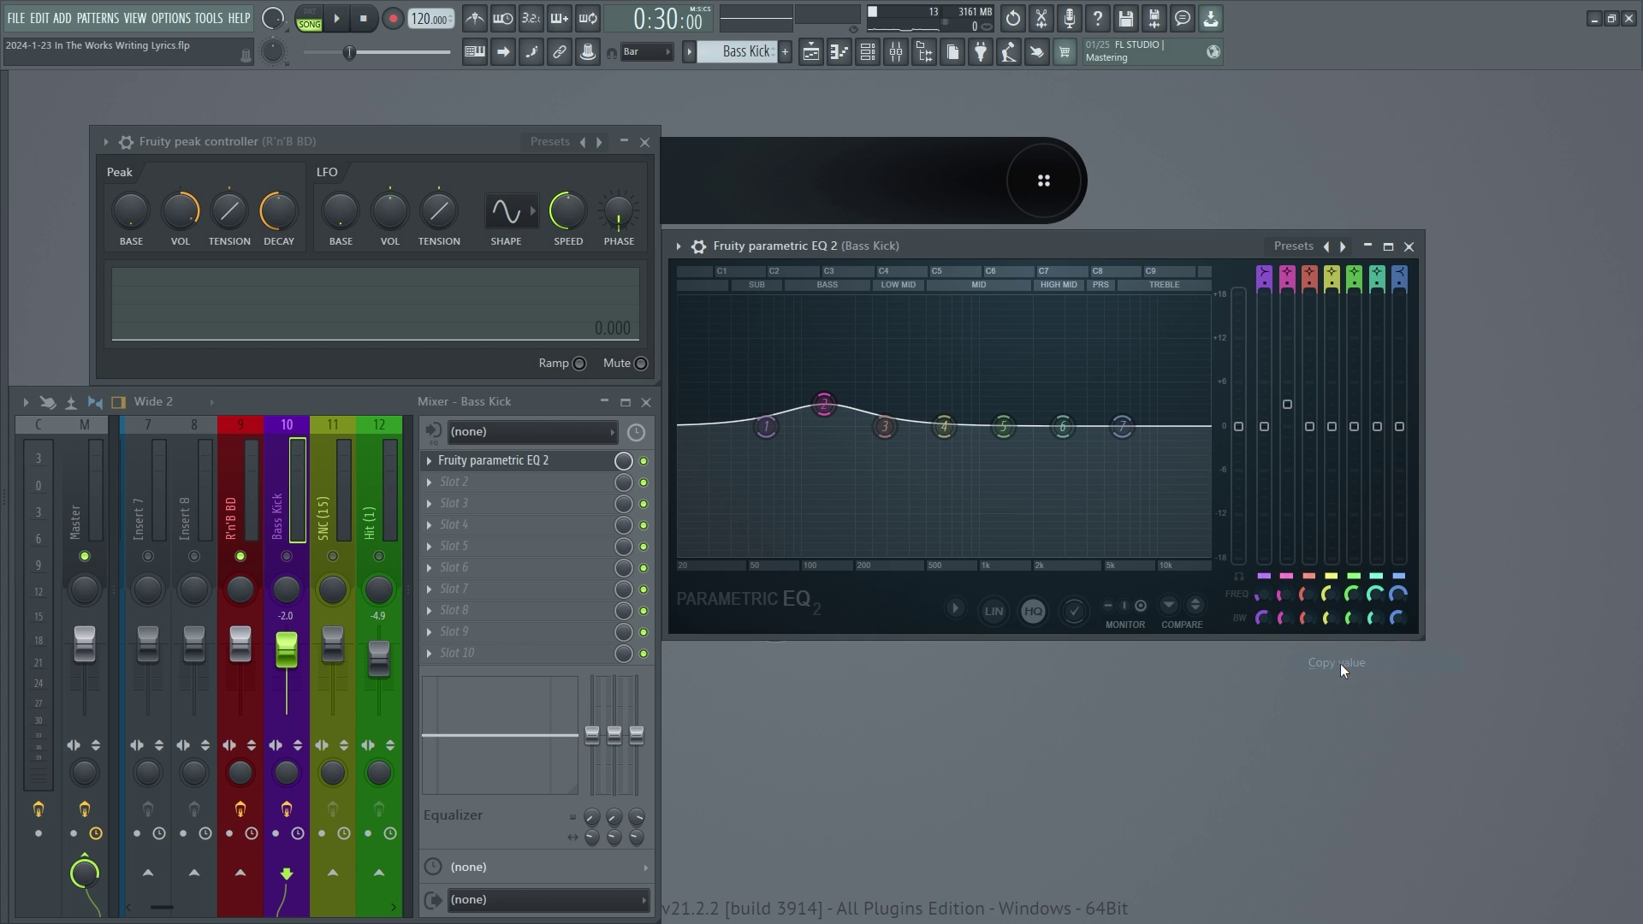
Paste the copied 58% value into the Peak section's base setting of the R'n'B BD peak controller
left_click(135, 214)
right_click(135, 214)
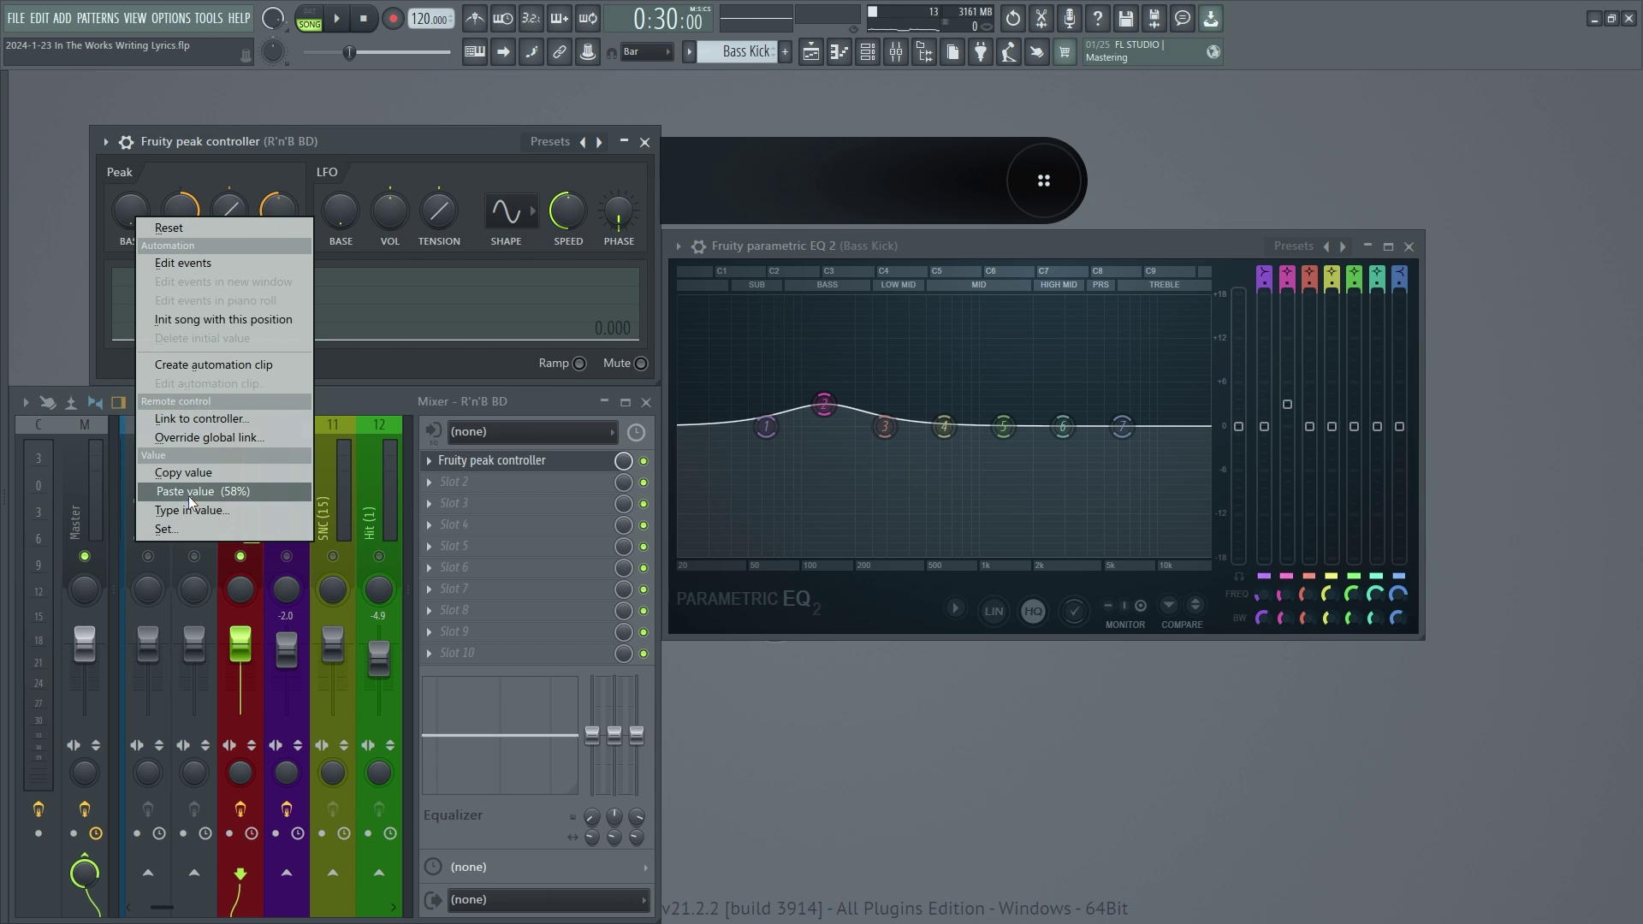
left_click(188, 495)
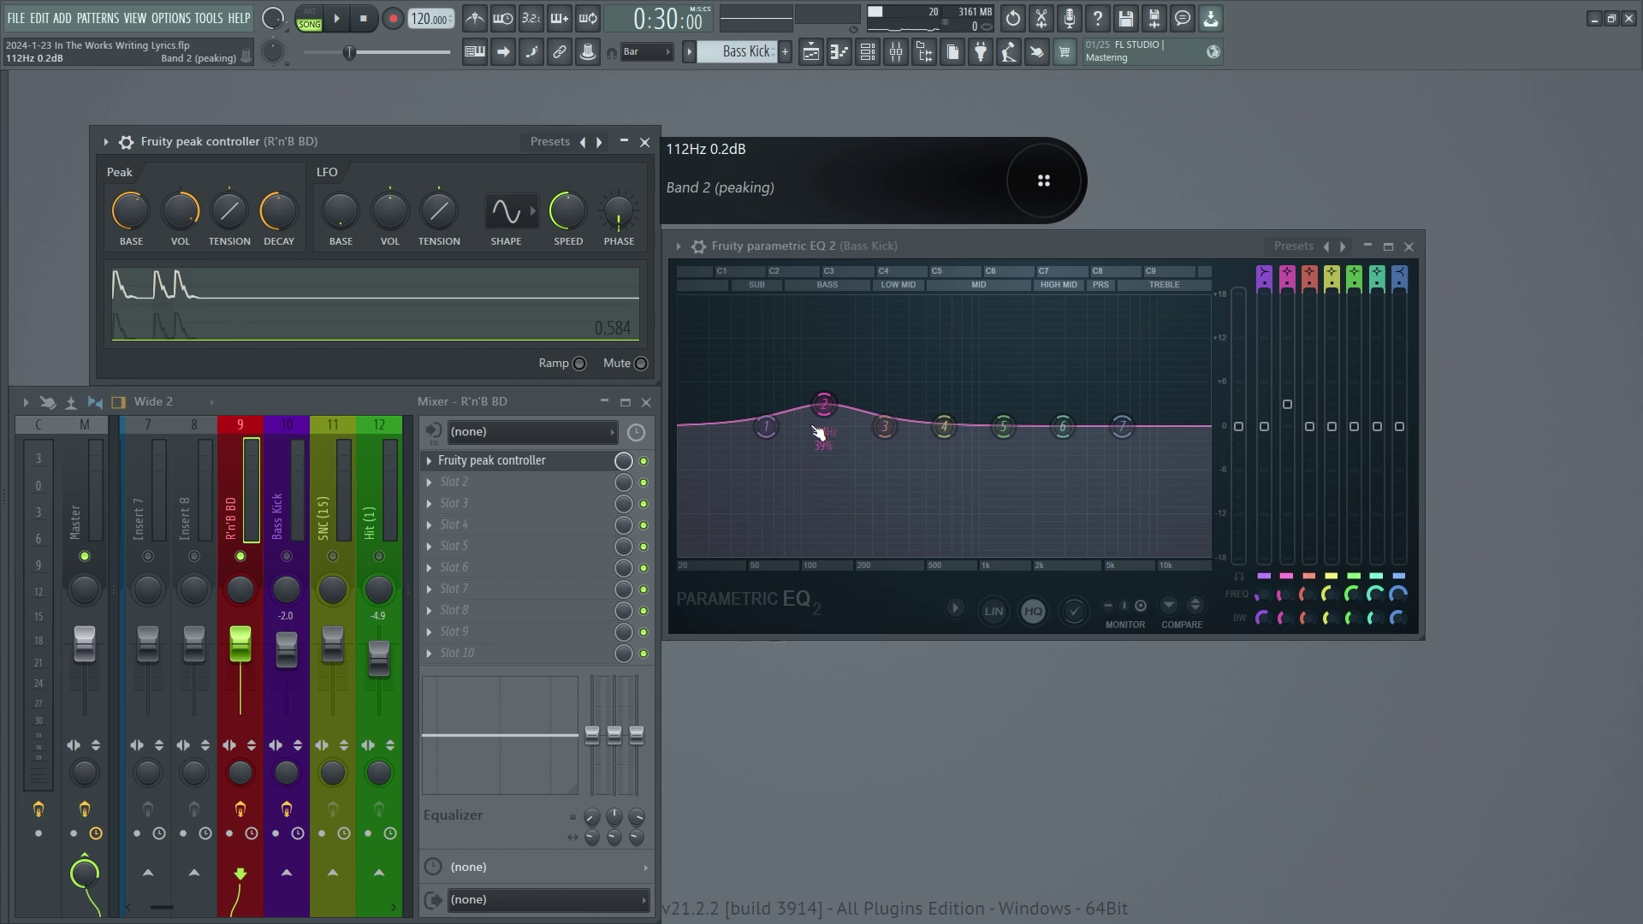
Lower the peak controller's peak volume to -200%, and ease it back up while playing the song
left_click_drag(190, 213, 190, 274)
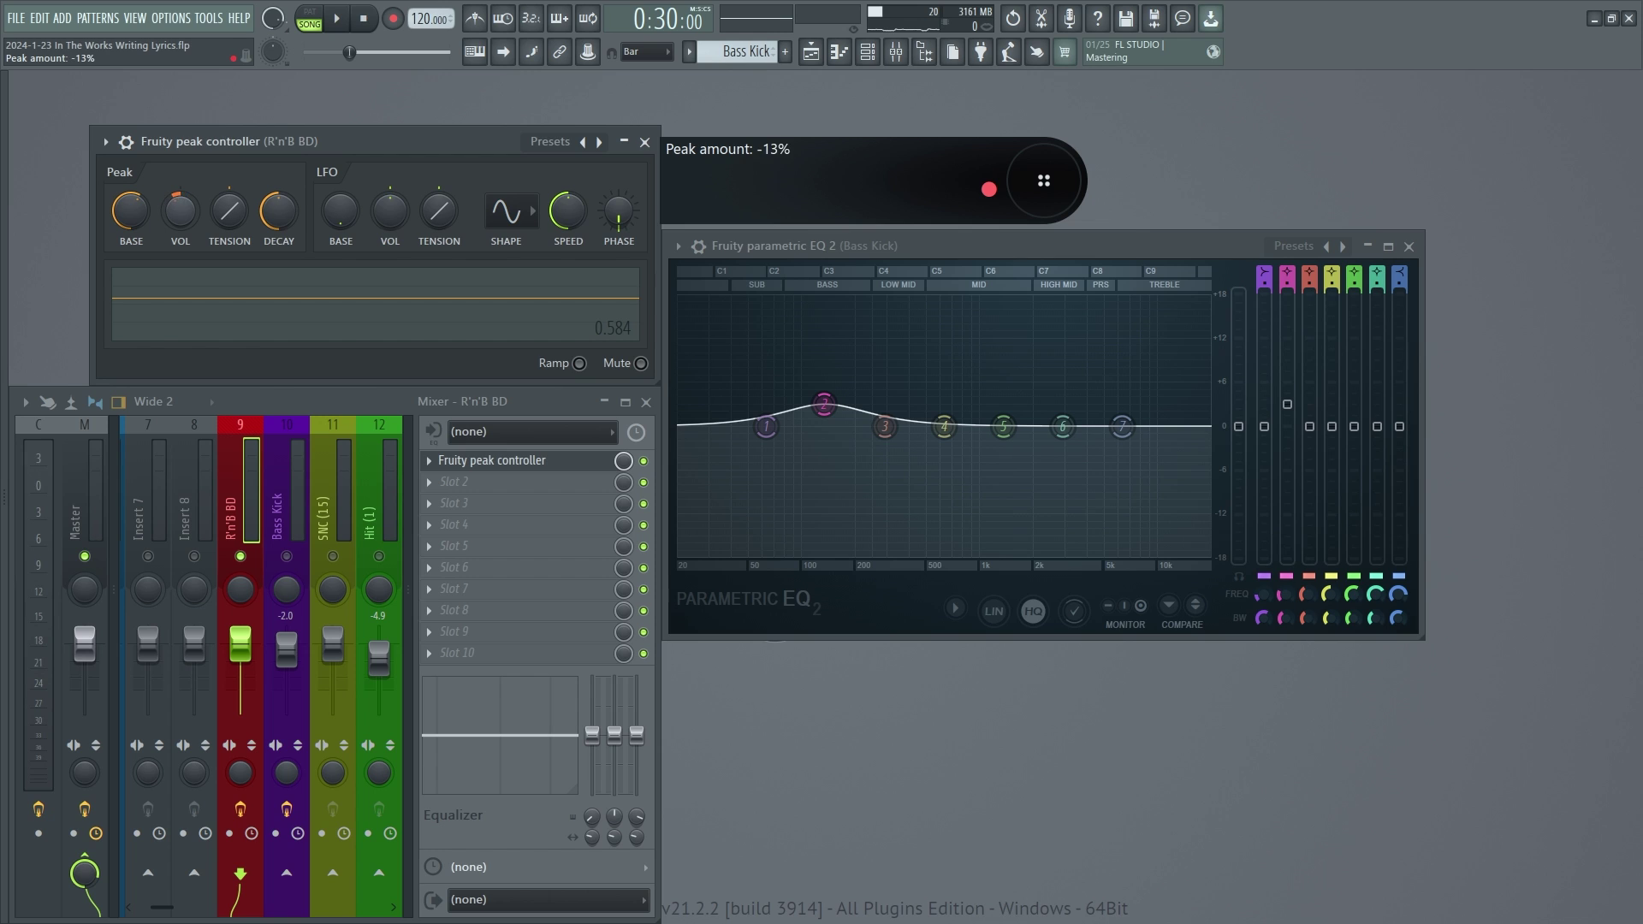
left_click_drag(183, 218, 188, 282)
key("space")
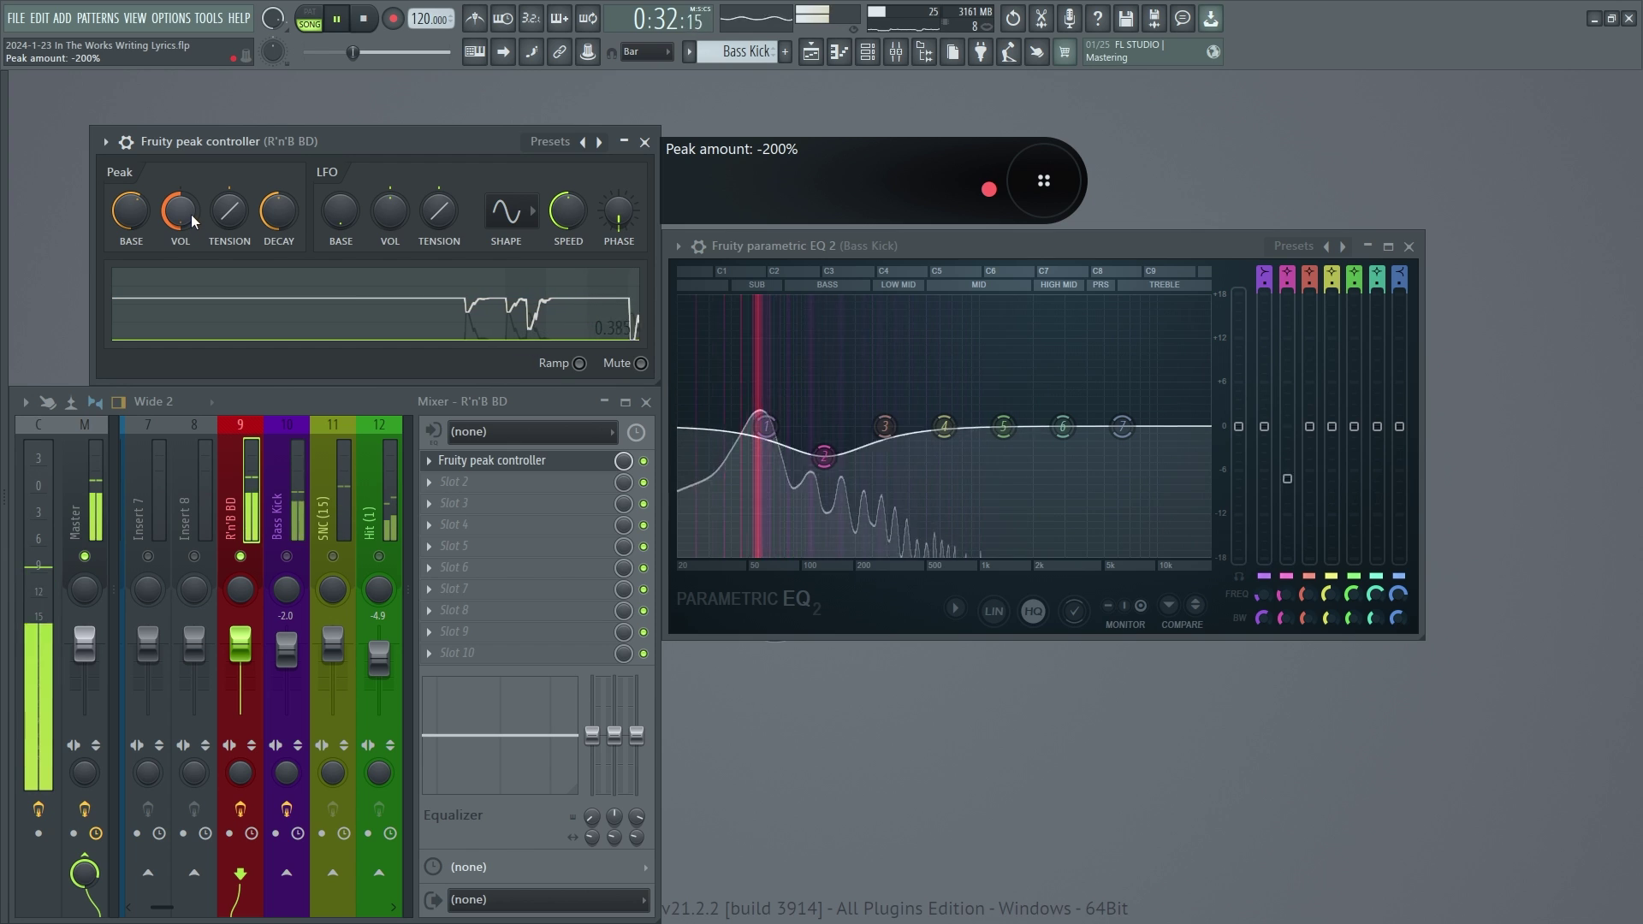
left_click_drag(192, 210, 192, 175)
key("space")
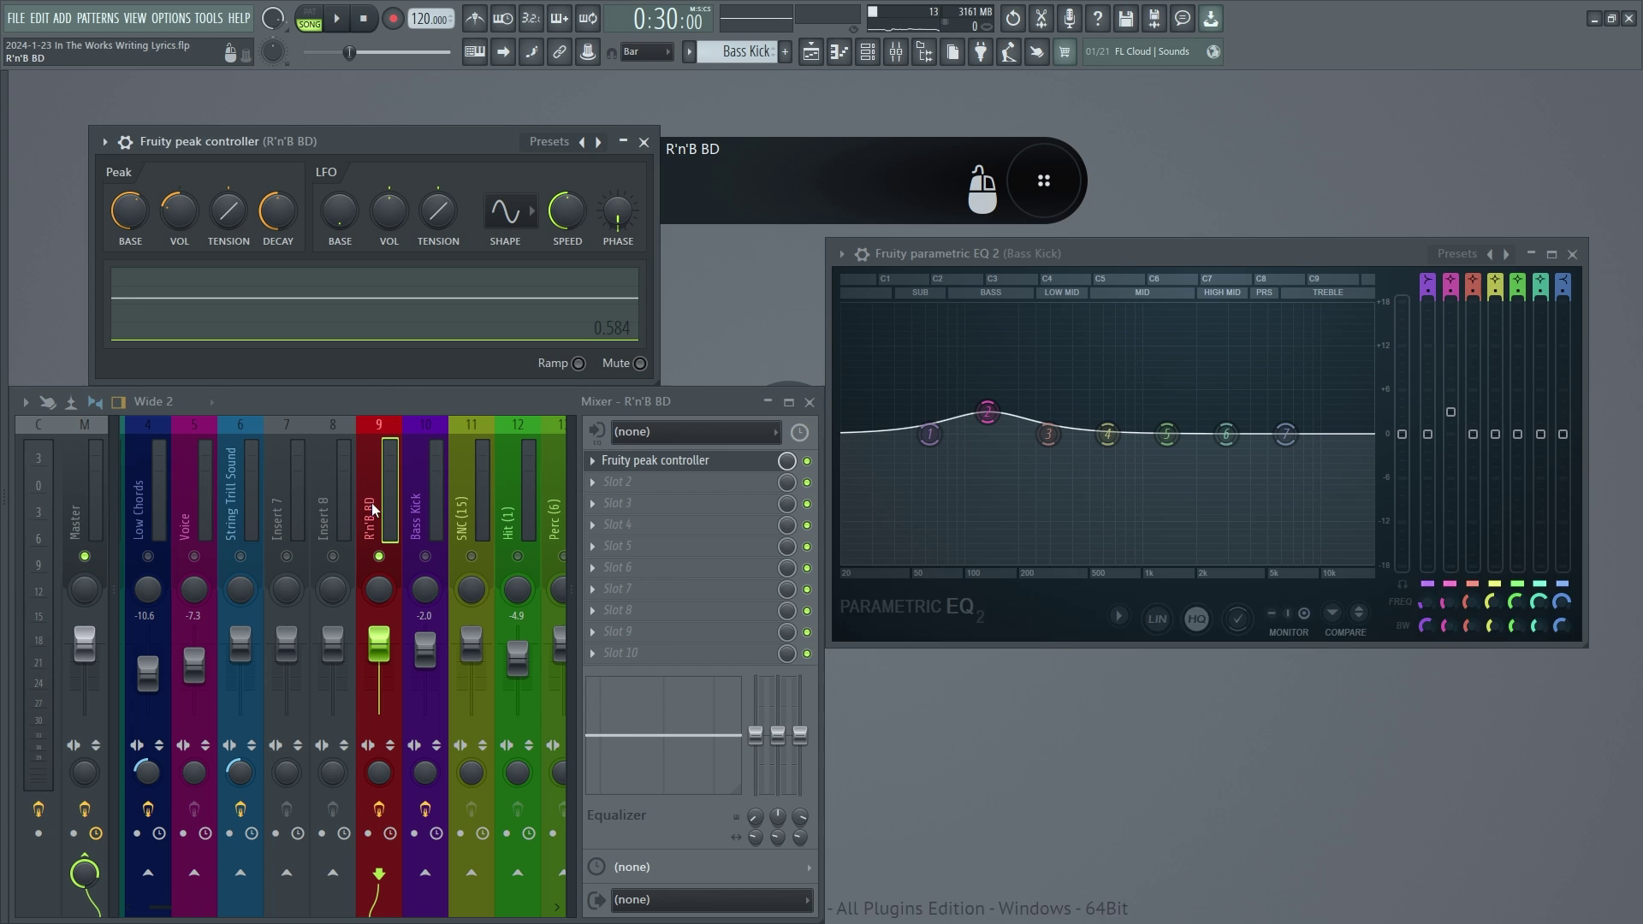
Open the R'n'B BD sampler settings from the channel rack and close the rack
key("F5")
key("F5")
key("F6")
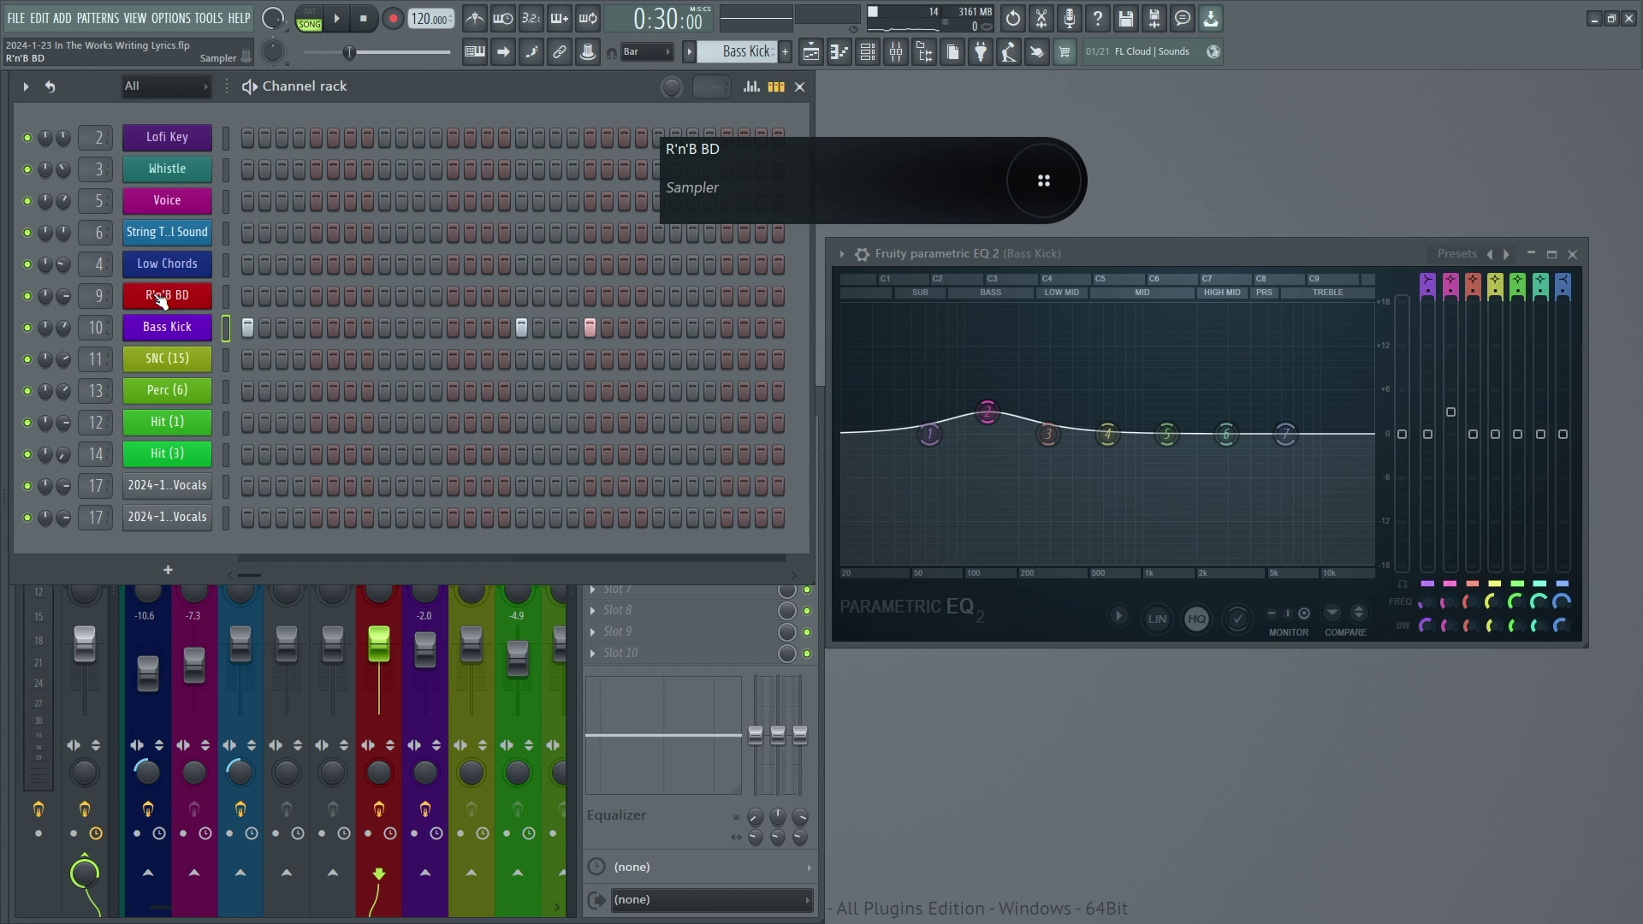
left_click(162, 295)
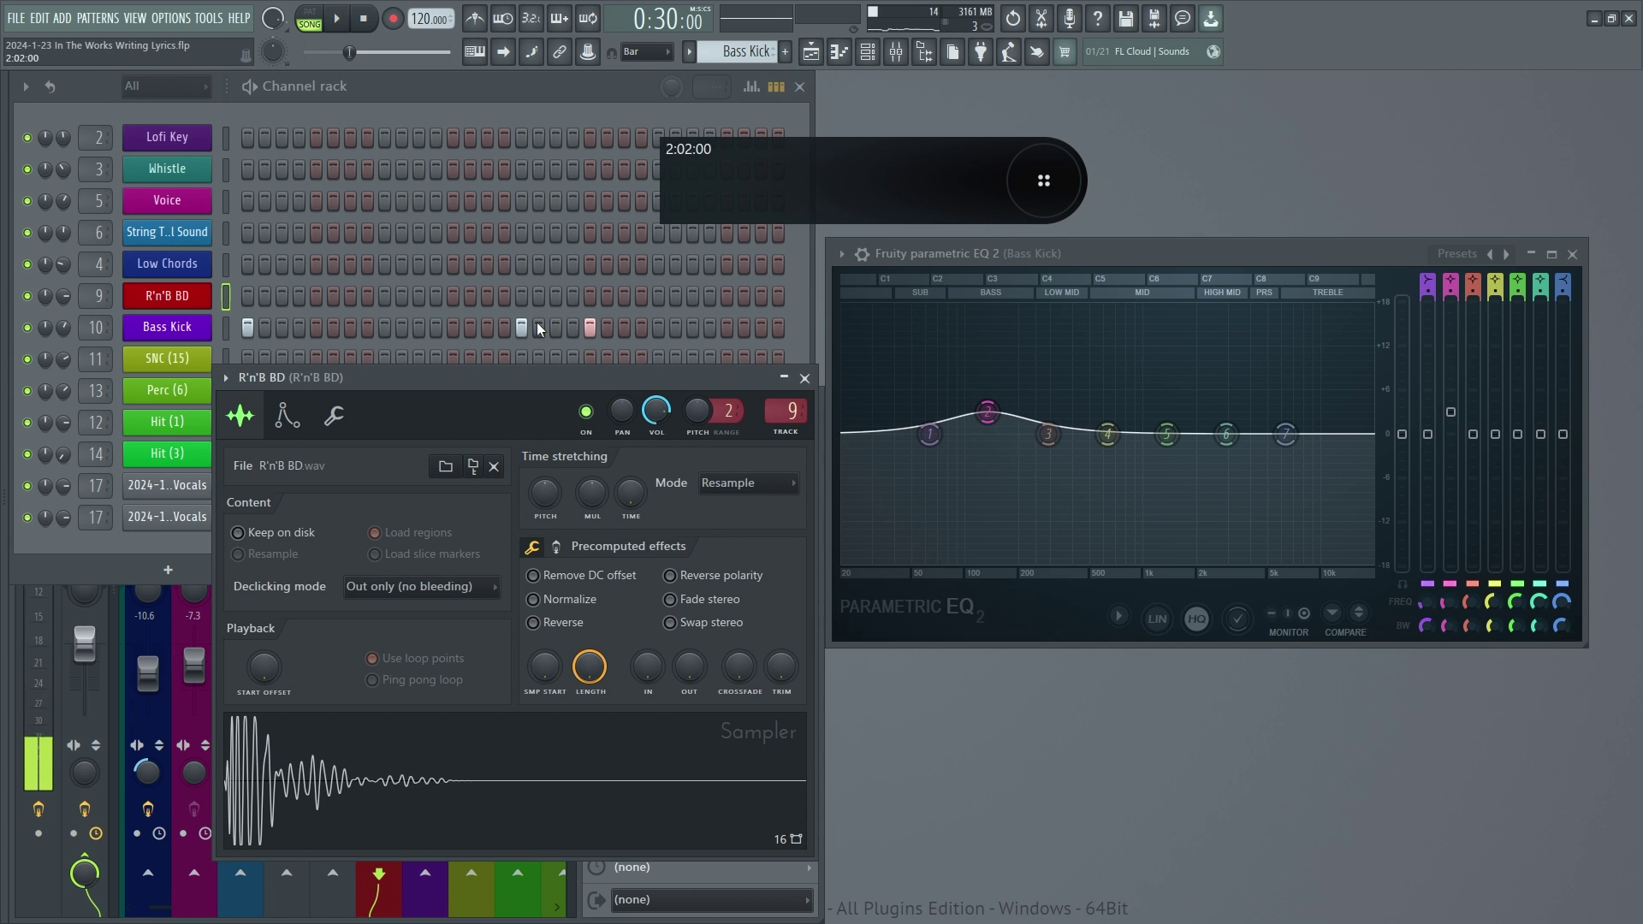
left_click(799, 87)
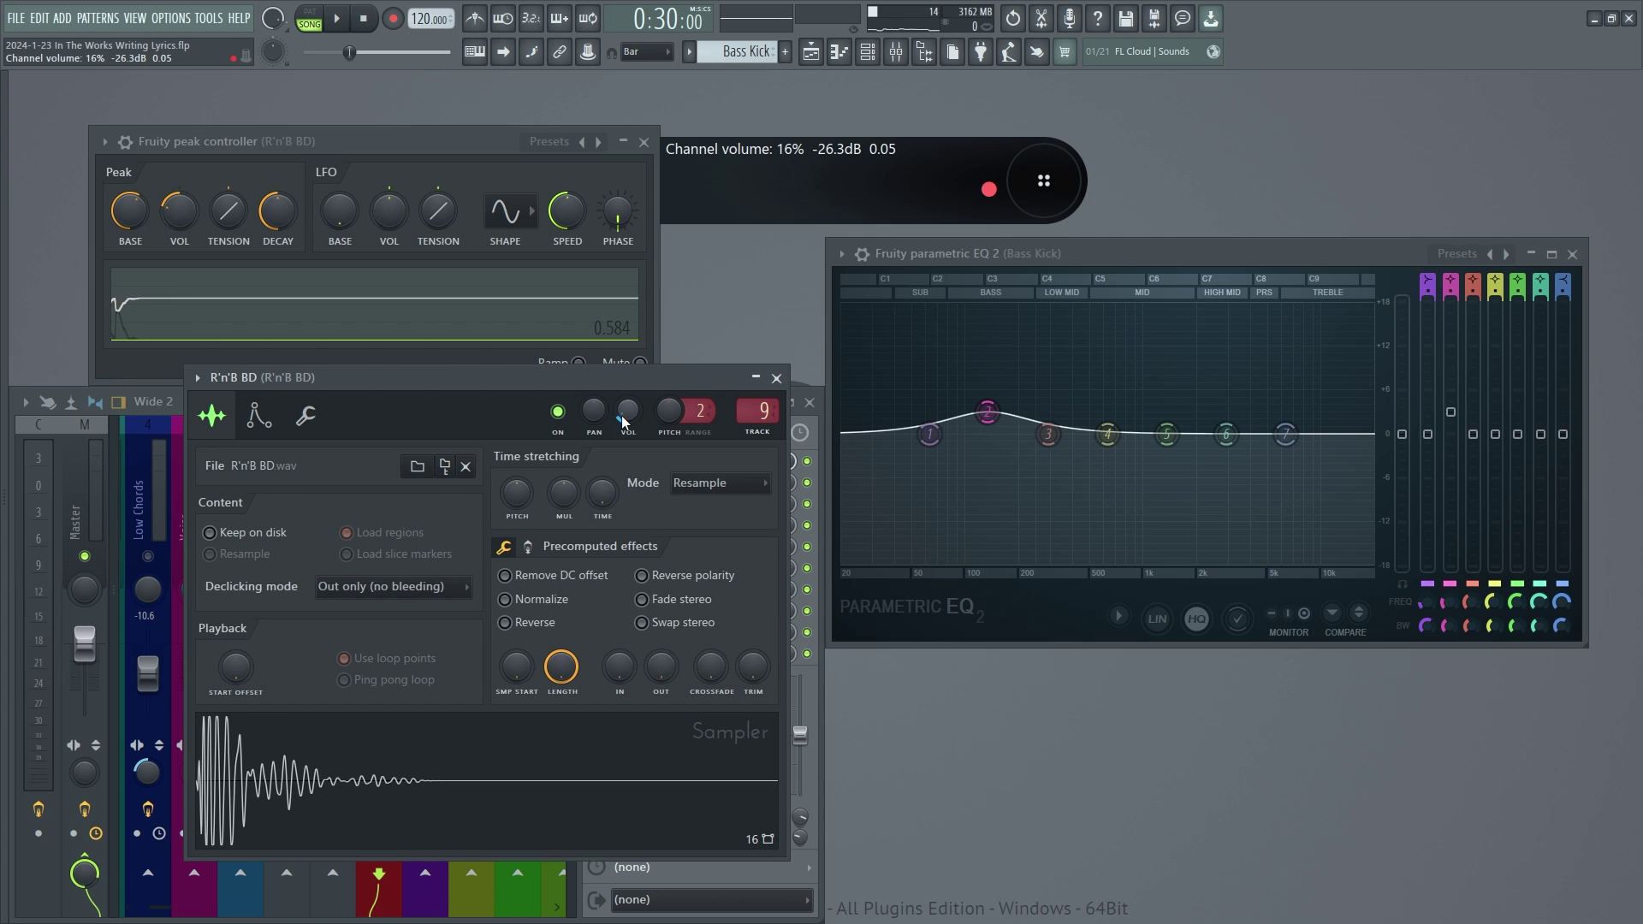
Play the song and fine-tune the peak volume in the R'n'B BD peak controller
key("space")
left_click_drag(180, 214, 185, 216)
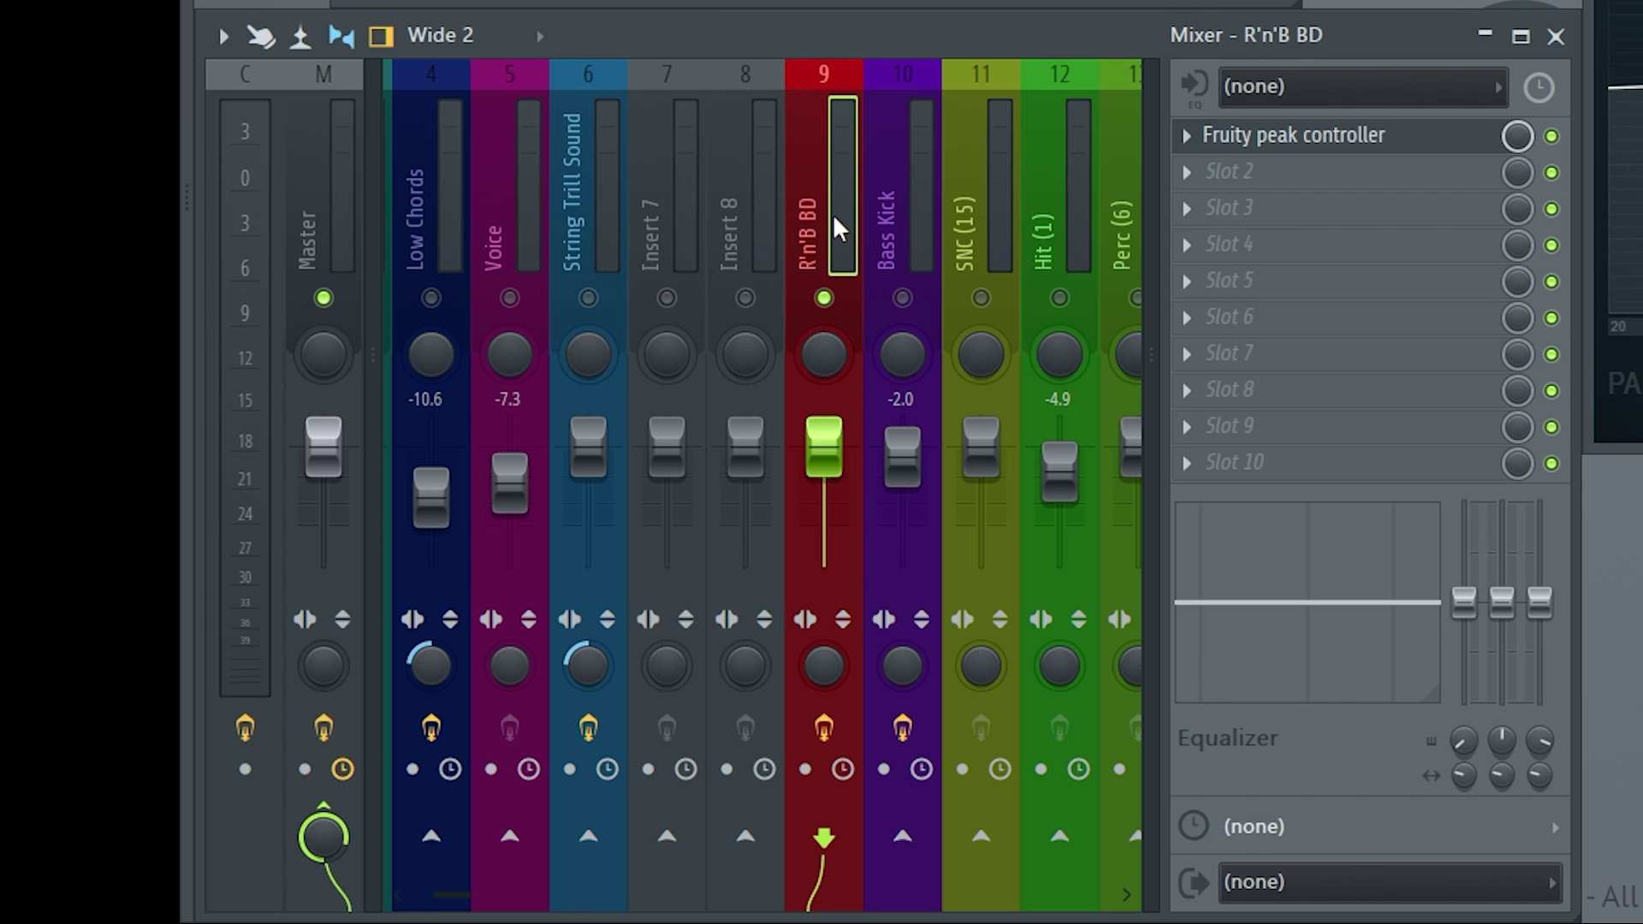
Route the R'n'B BD mixer track to the empty Insert 8 track
right_click(753, 852)
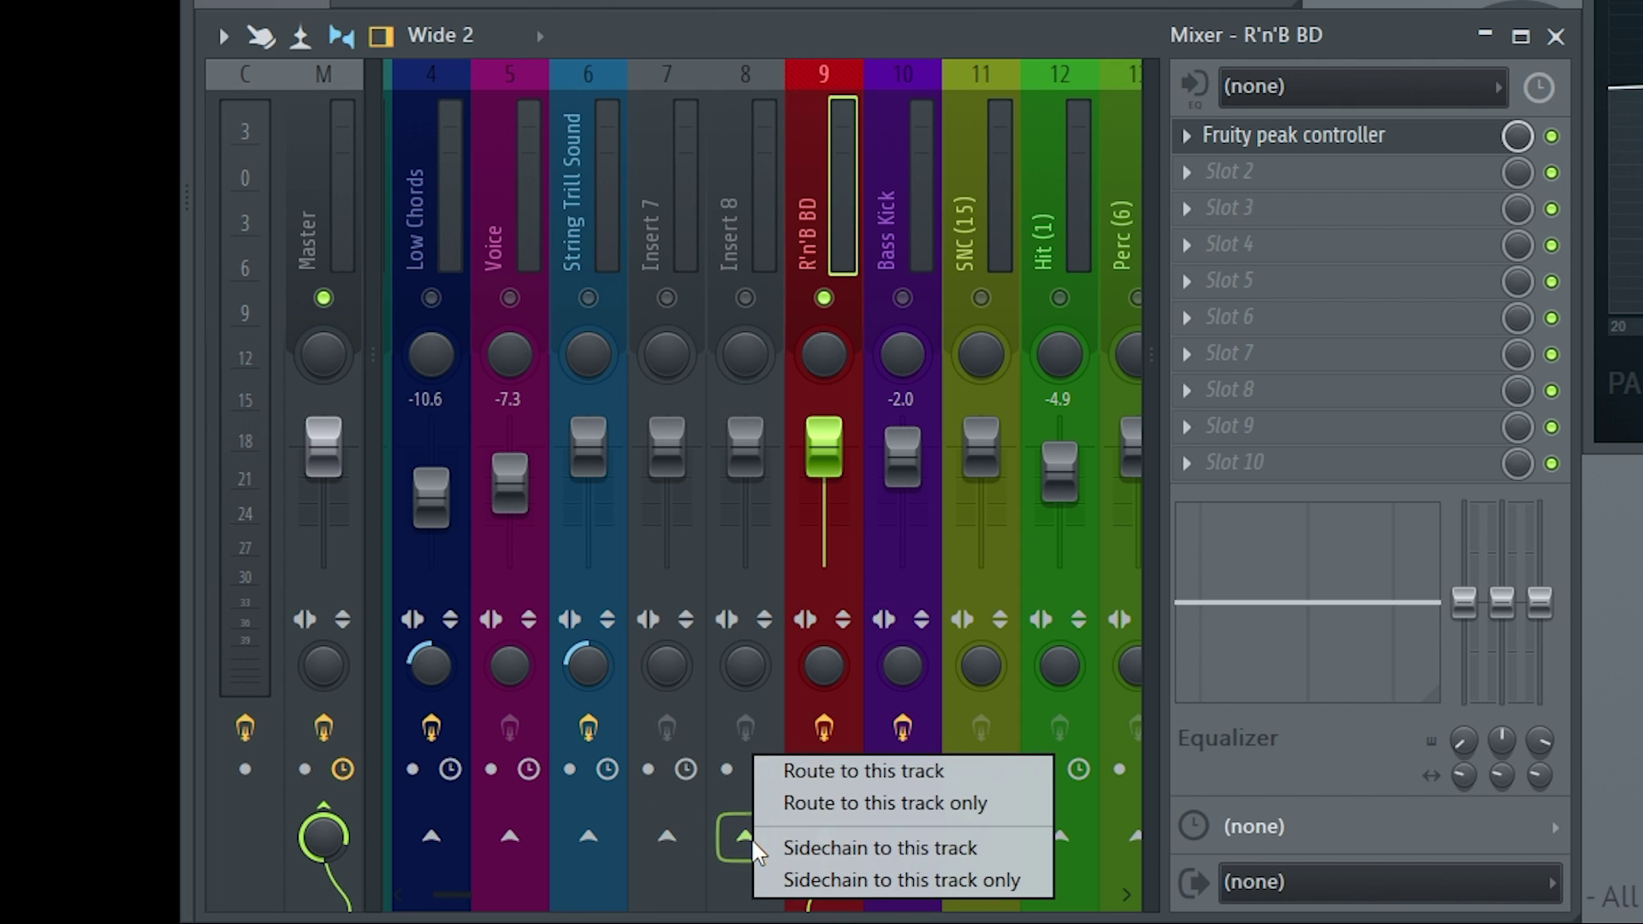
left_click(829, 769)
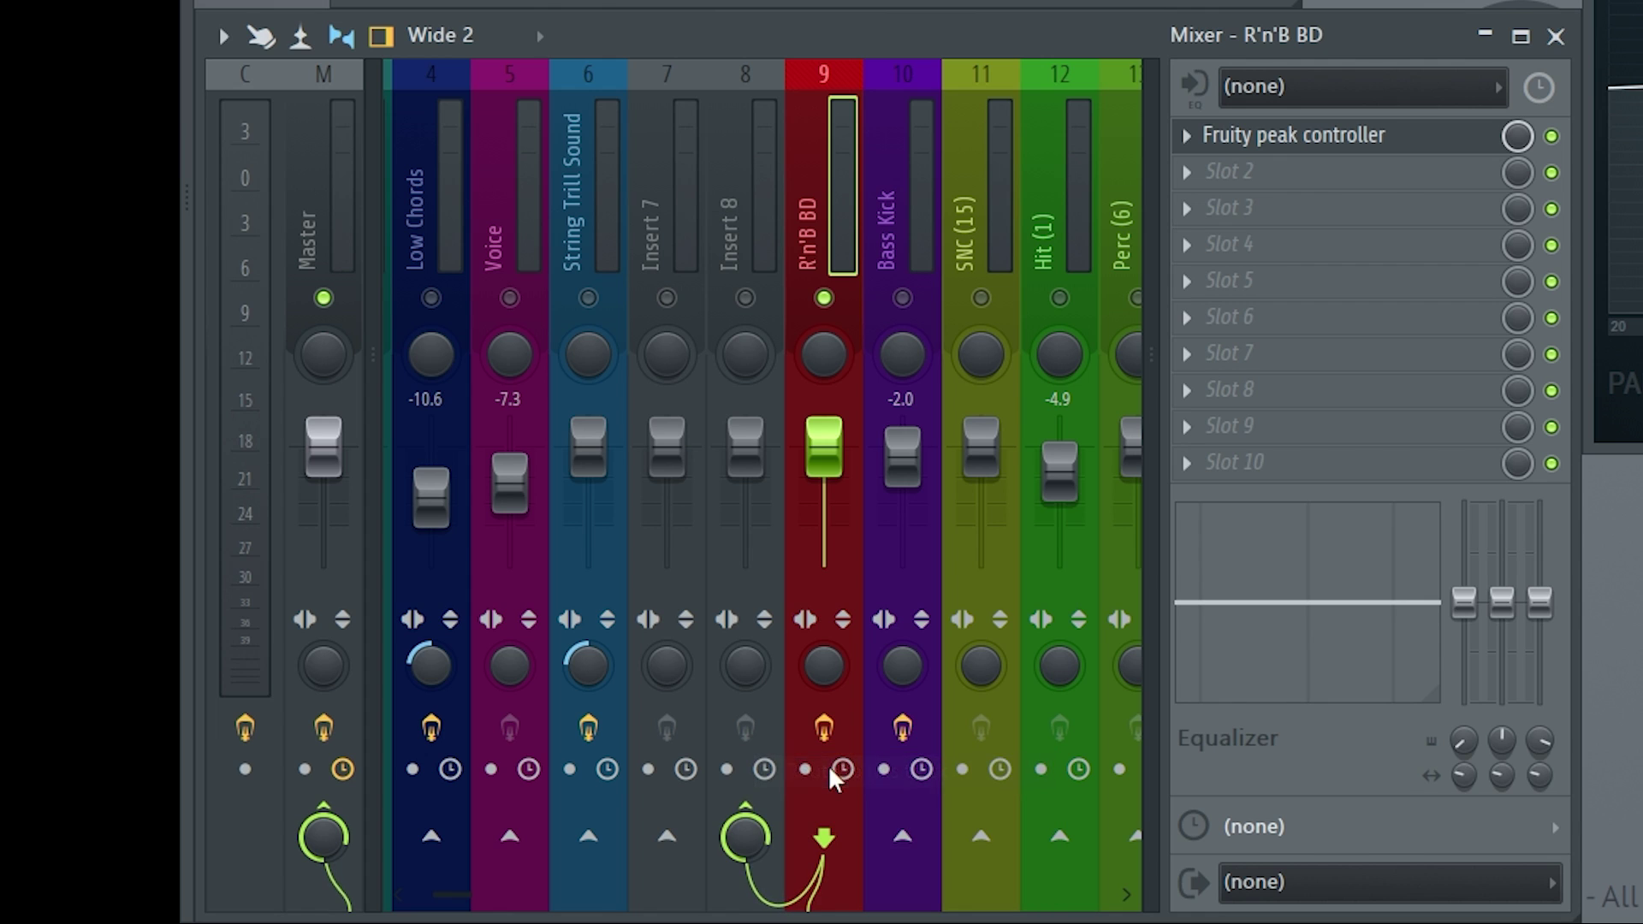
Copy the Fruity Peak Controller from the R'n'B BD track onto Insert 8
left_click(741, 222)
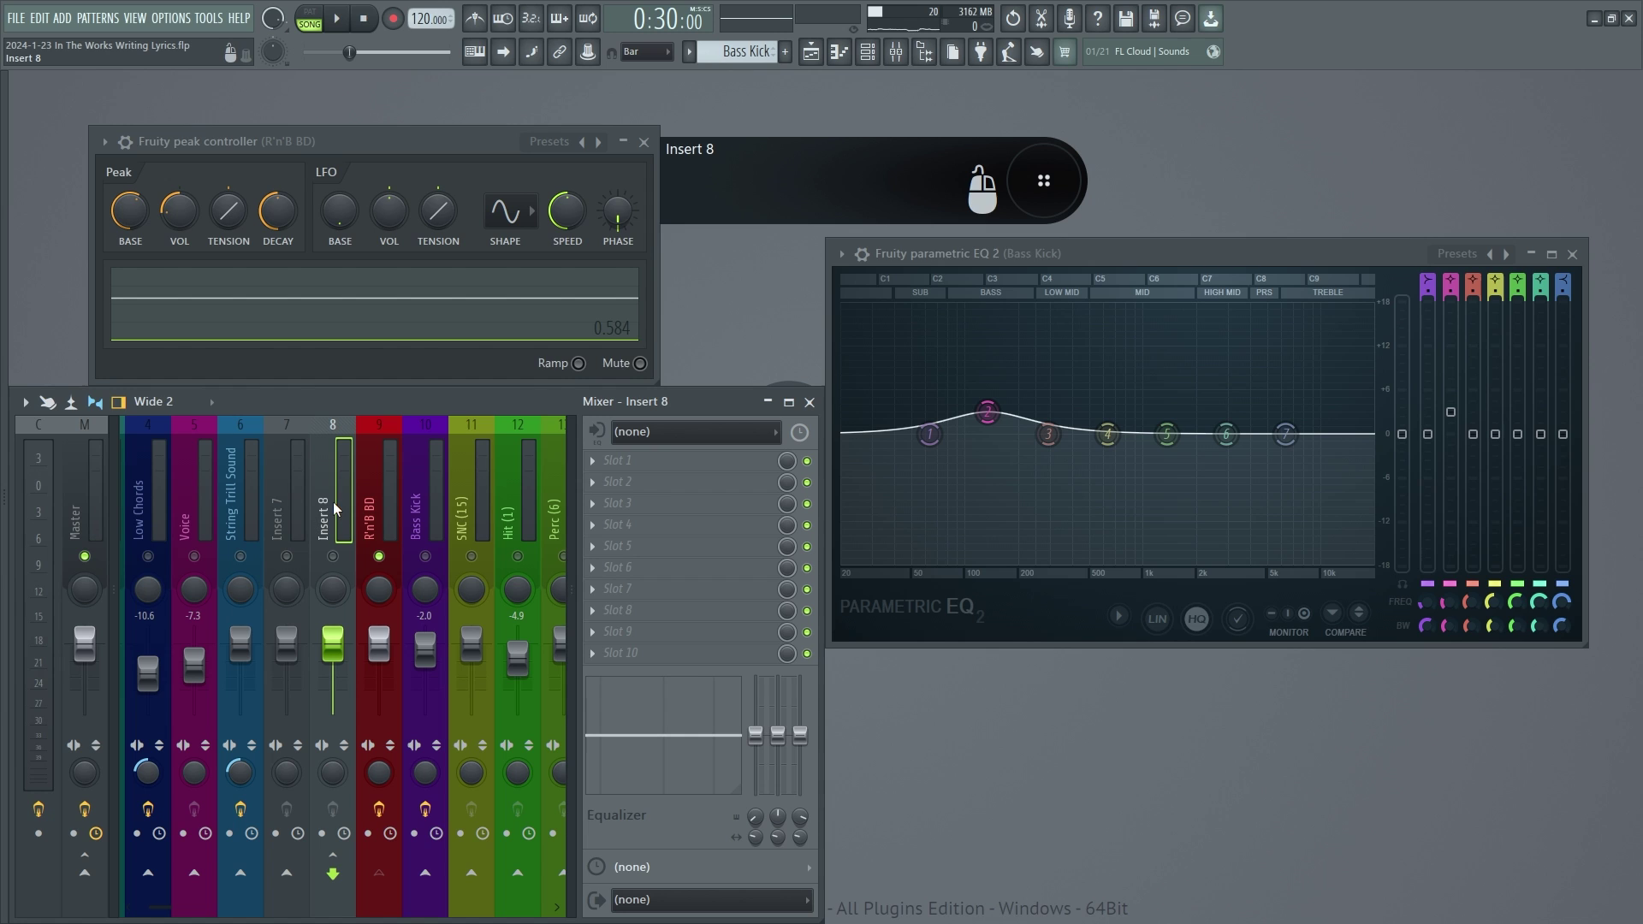
left_click(603, 482)
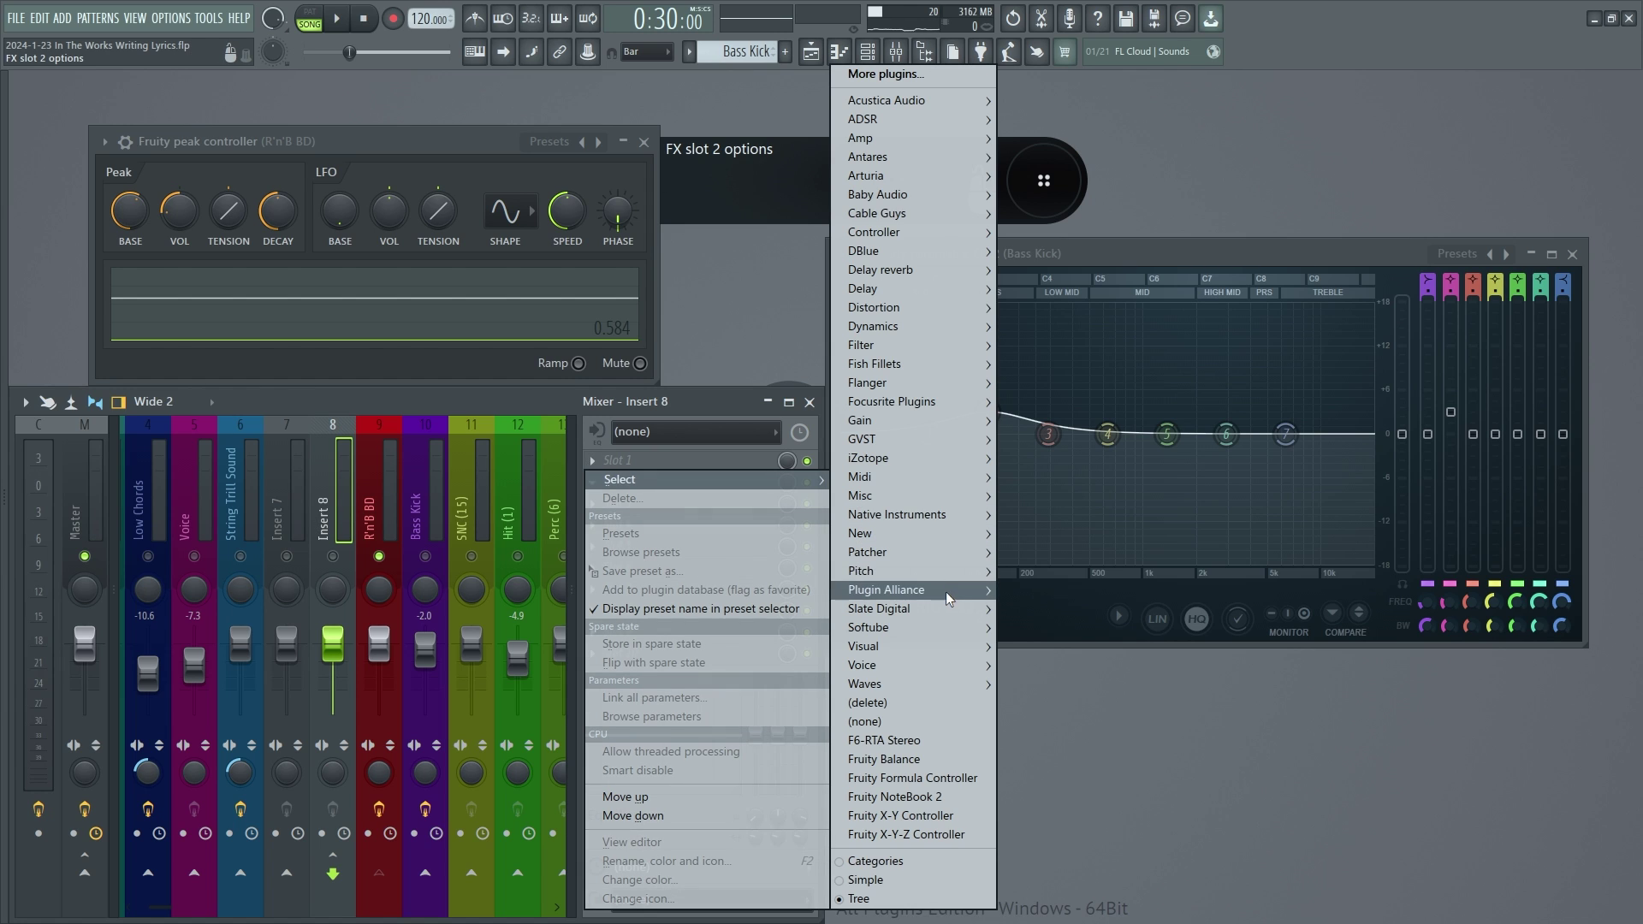
left_click(387, 500)
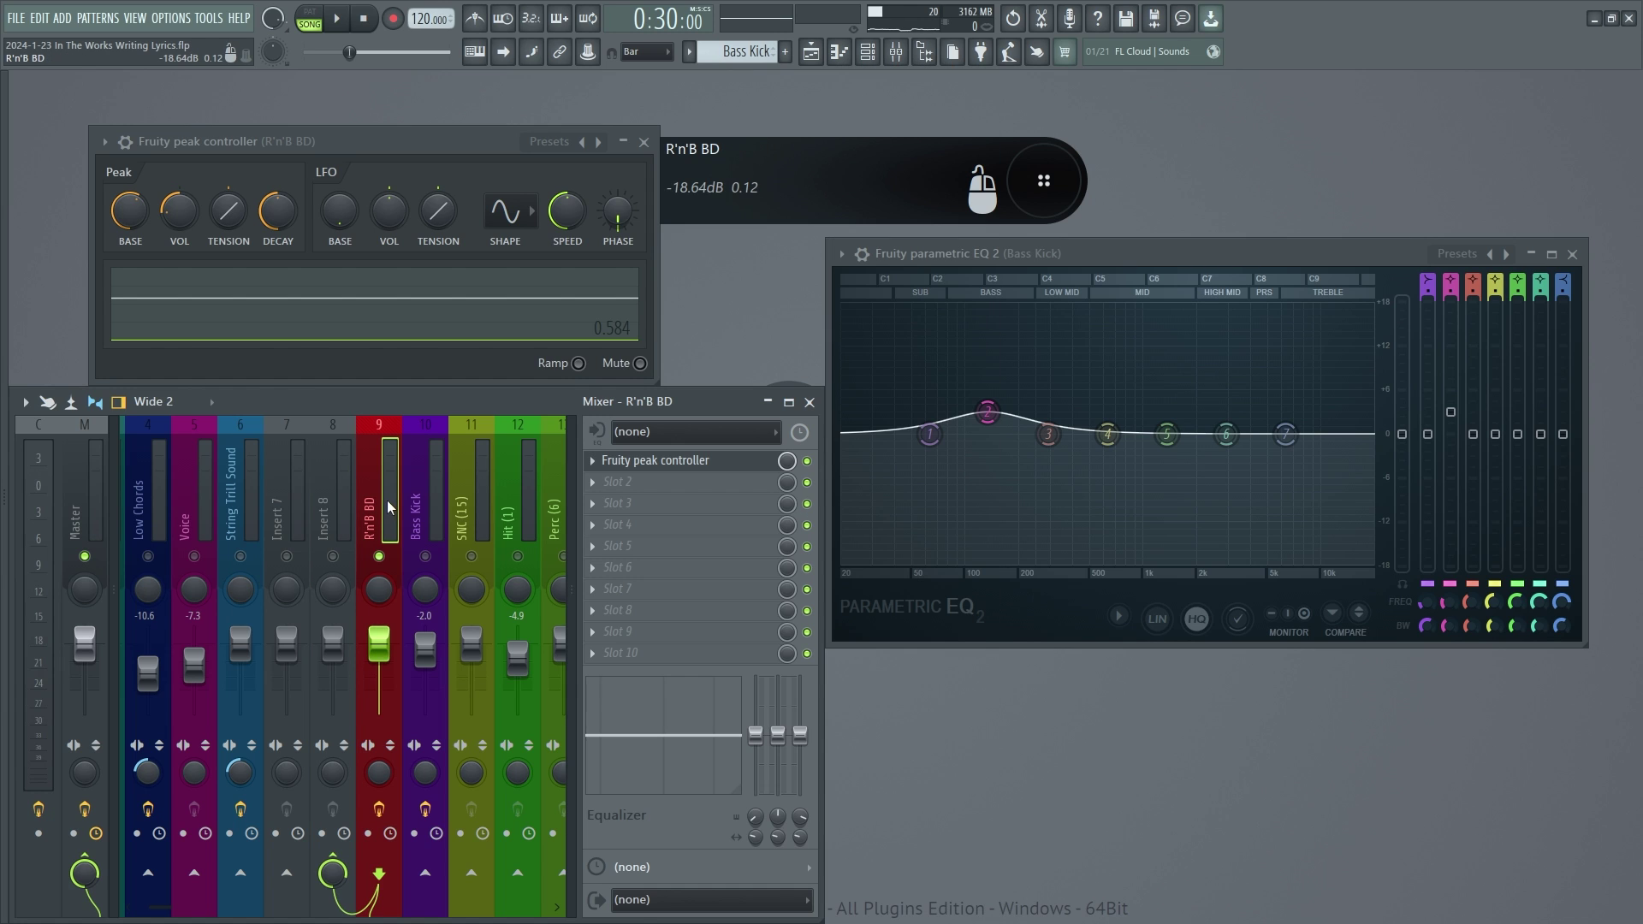
left_click(599, 462)
left_click_drag(636, 548, 331, 517)
Rename Insert 8 as Ghost Kick and delete the peak controller from the R'n'B BD track
double_click(336, 531)
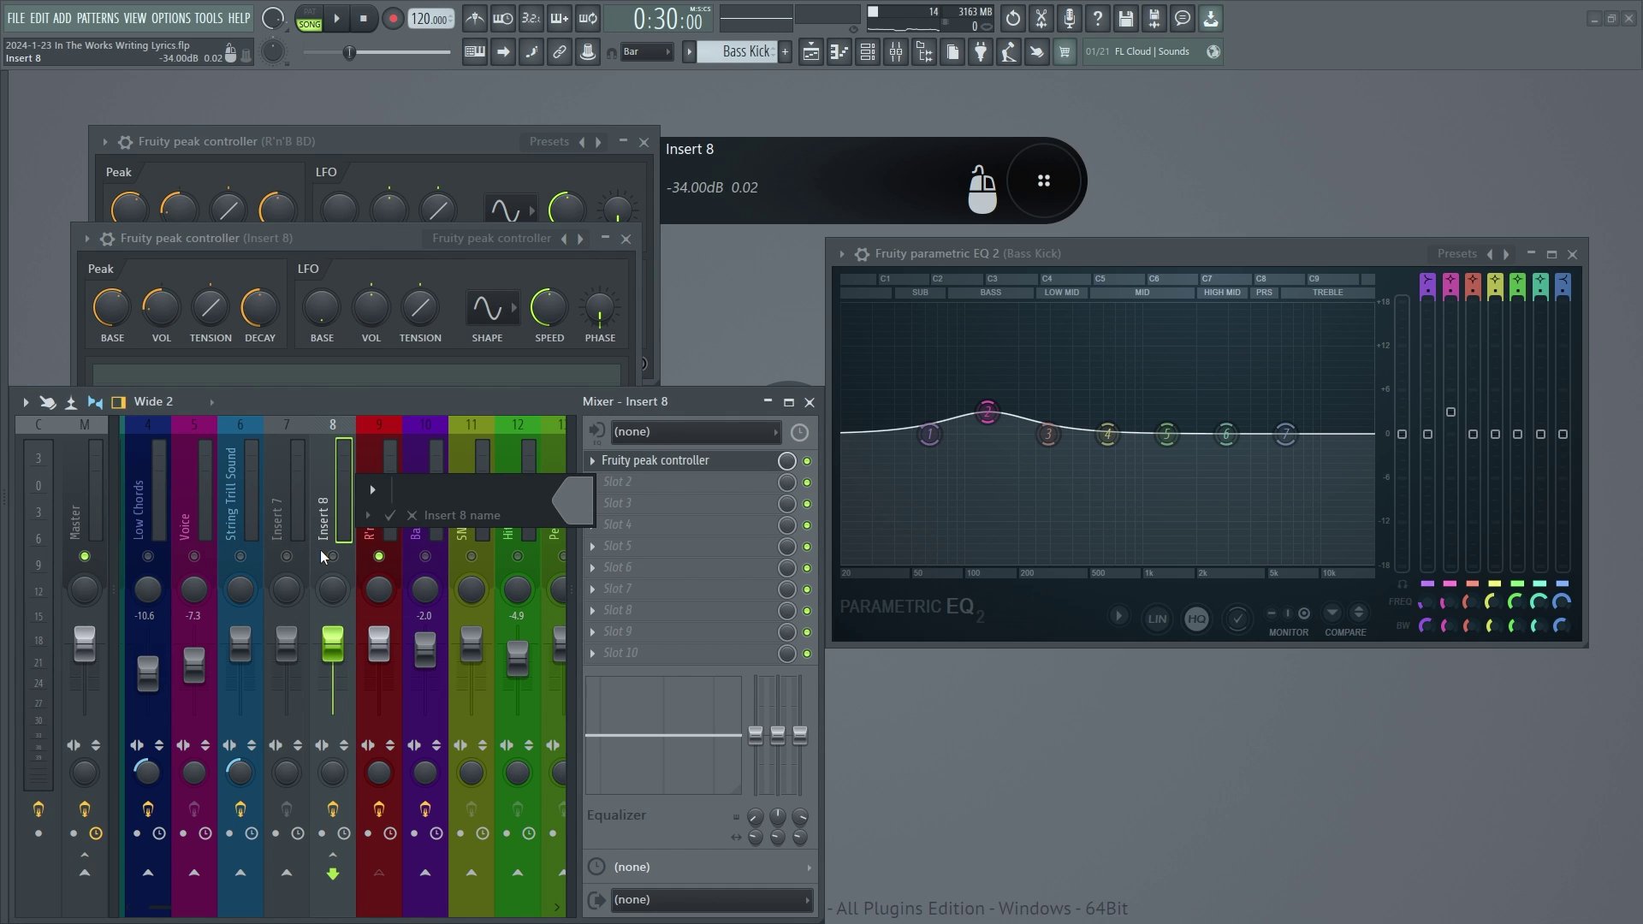
type("Ghost Kick")
key("Return")
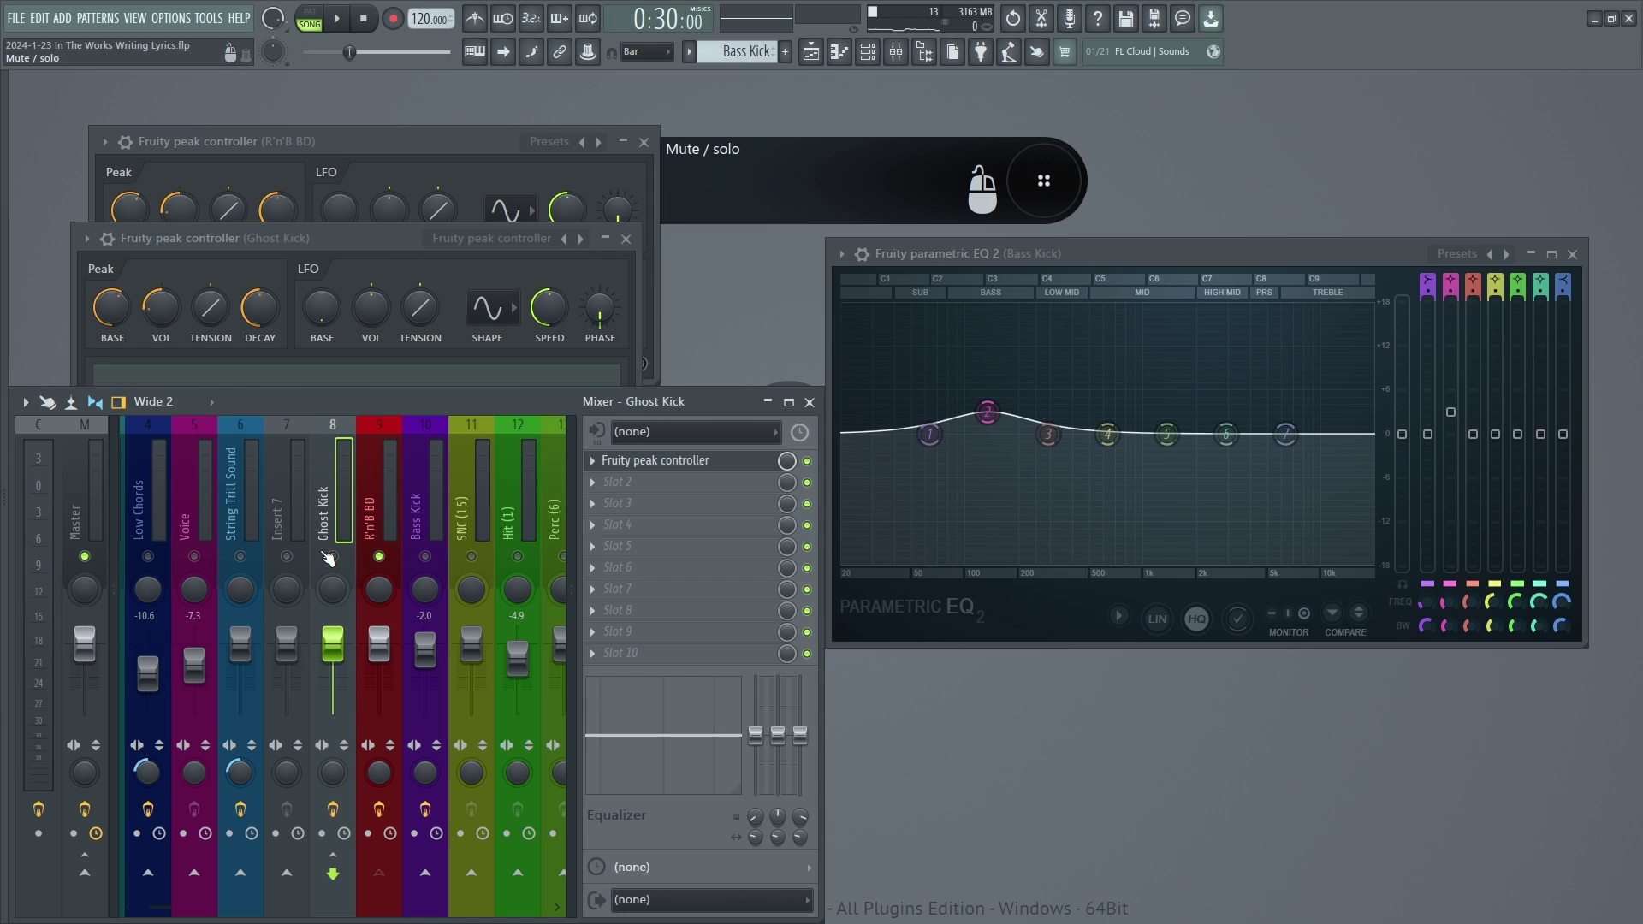
key("Delete")
left_click(916, 543)
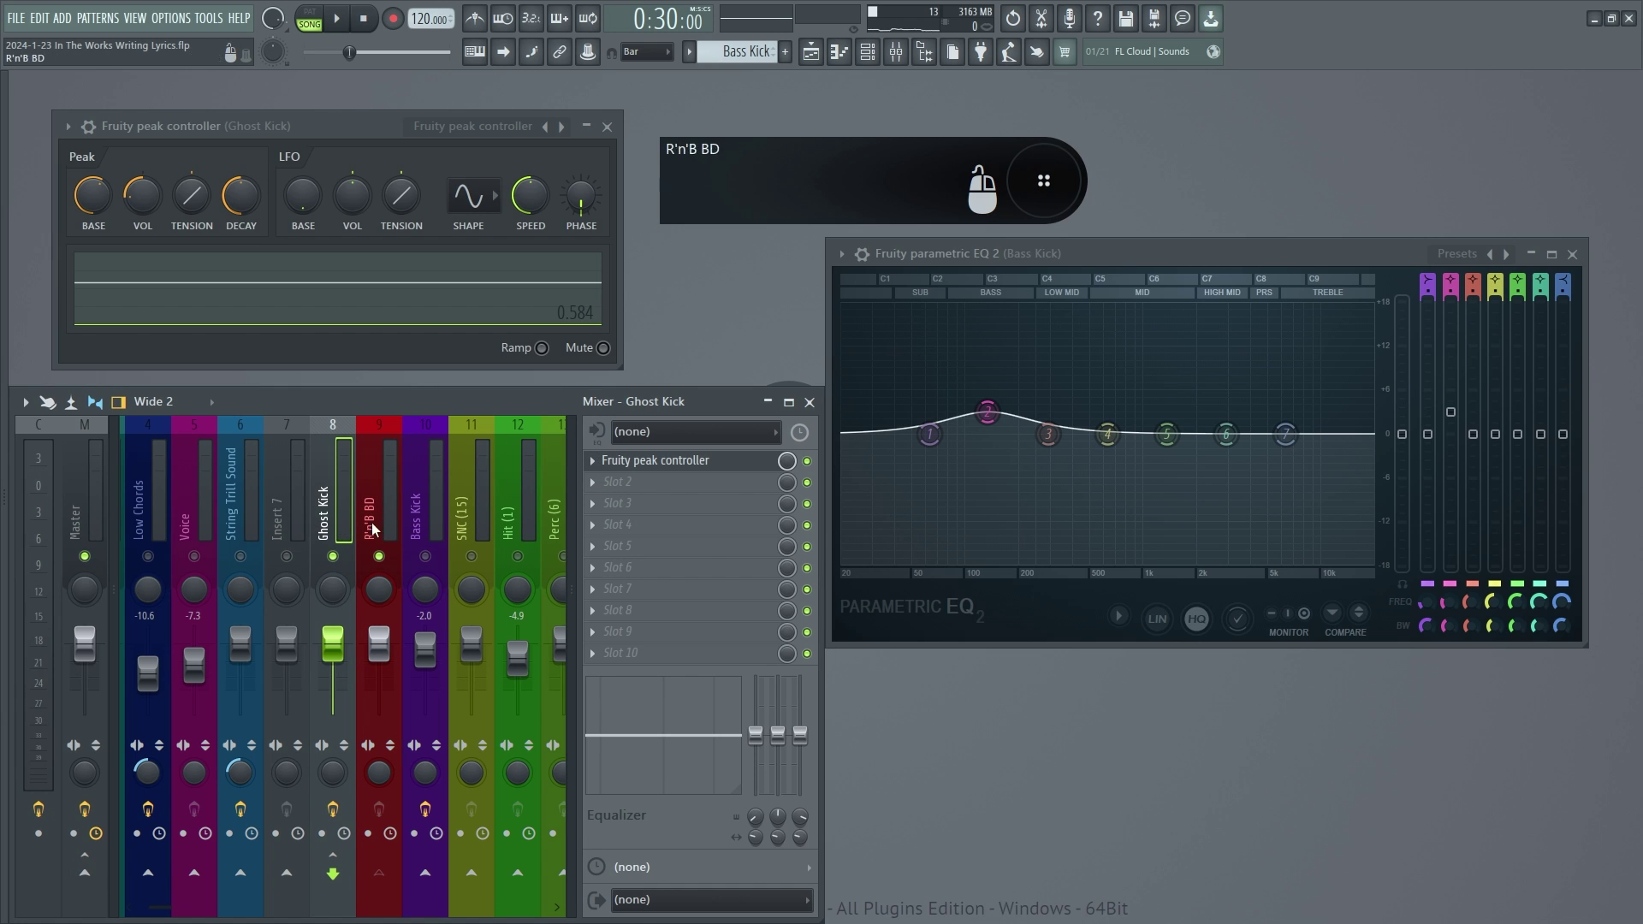
Link the Band 2 level of the Bass Kick's Parametric EQ 2 to the Peak output of the Ghost Kick peak controller
left_click(713, 469)
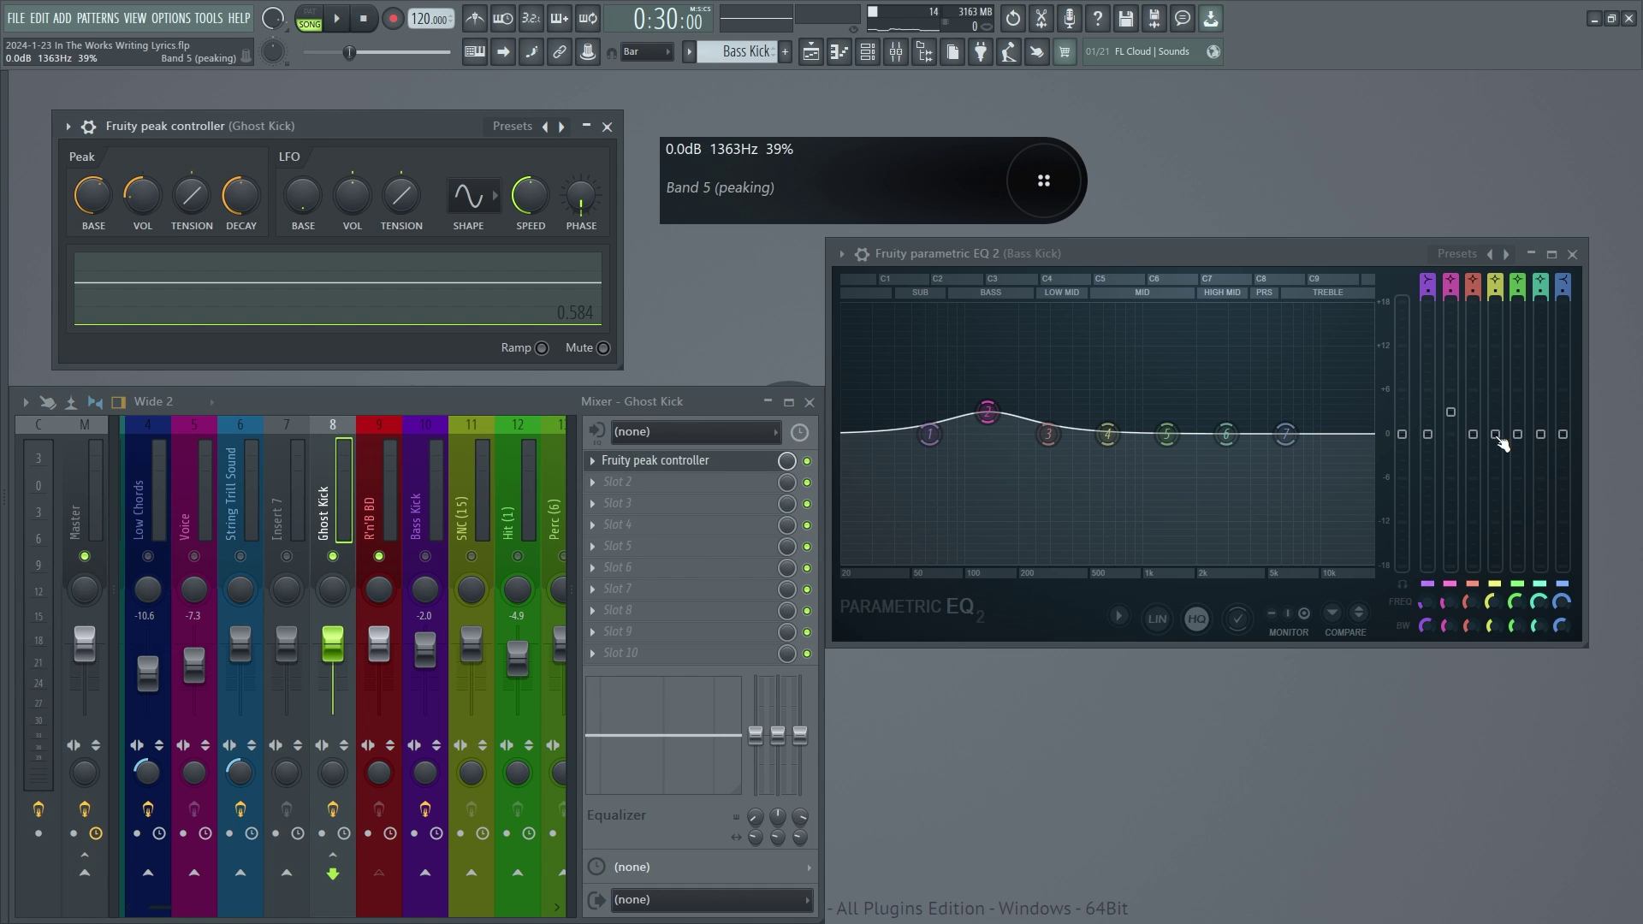
right_click(1452, 415)
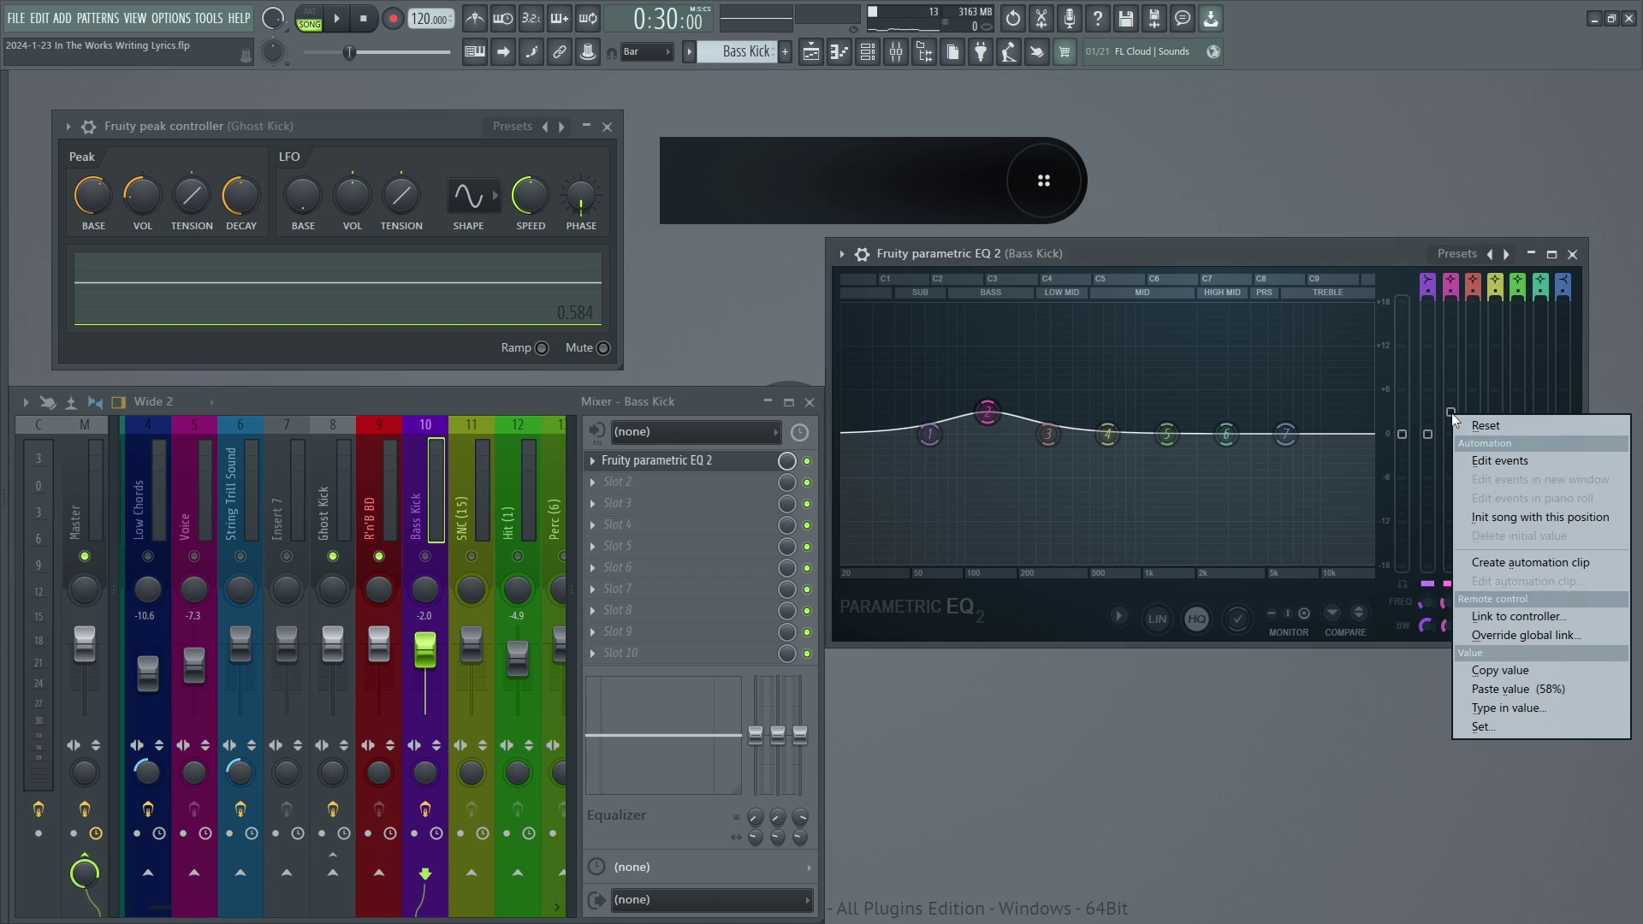
left_click(1502, 619)
left_click(856, 440)
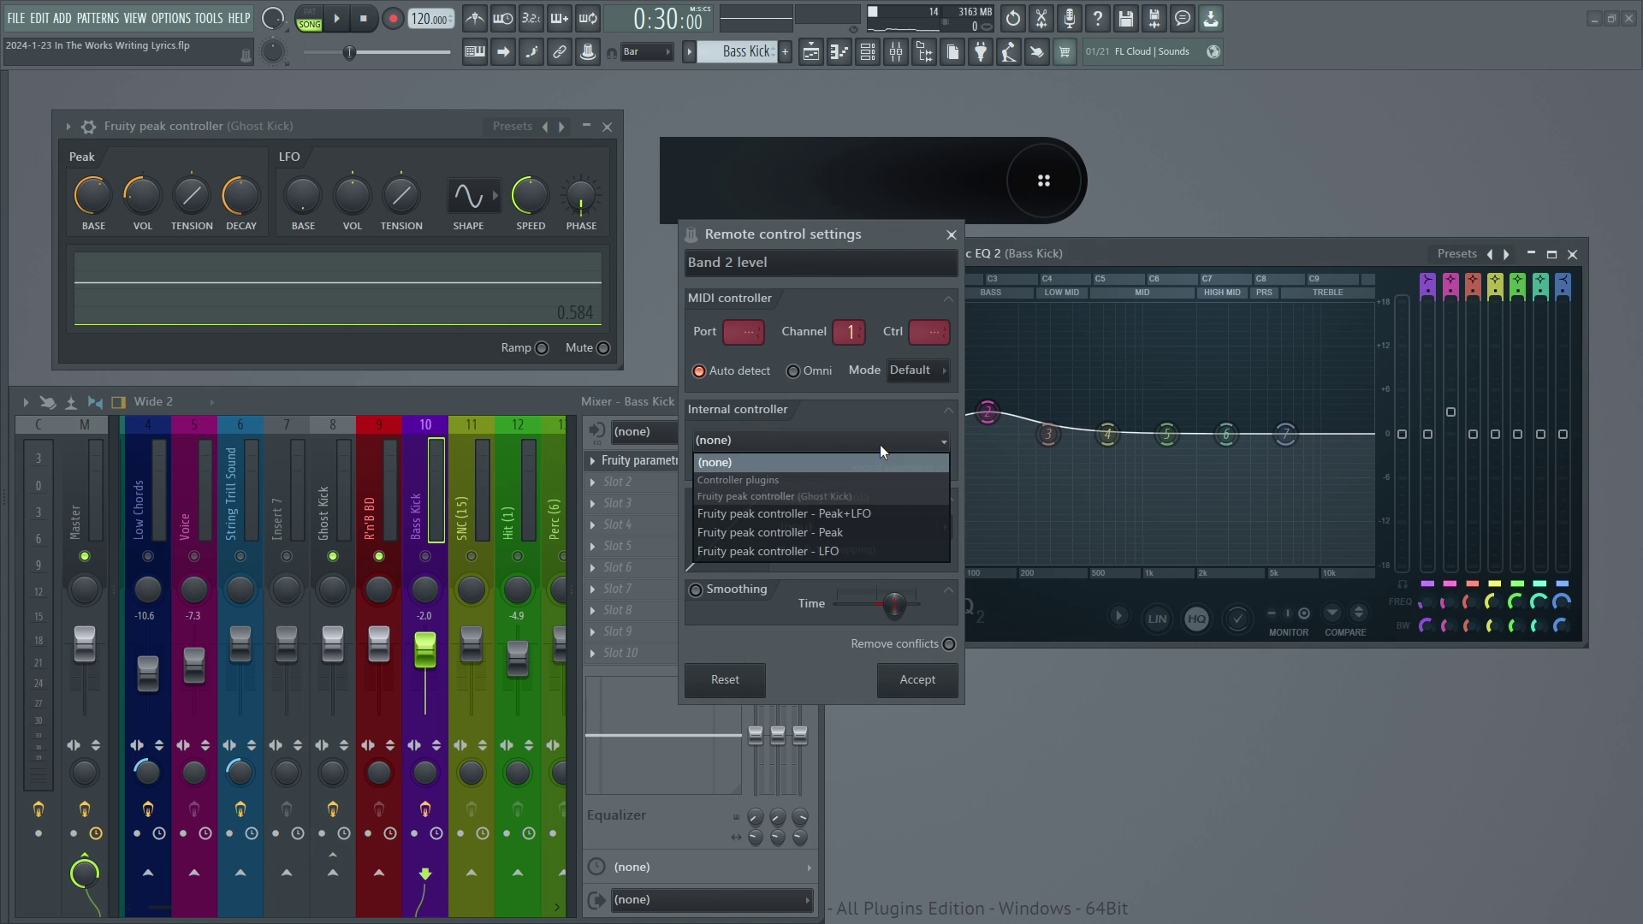
left_click(761, 531)
left_click(917, 680)
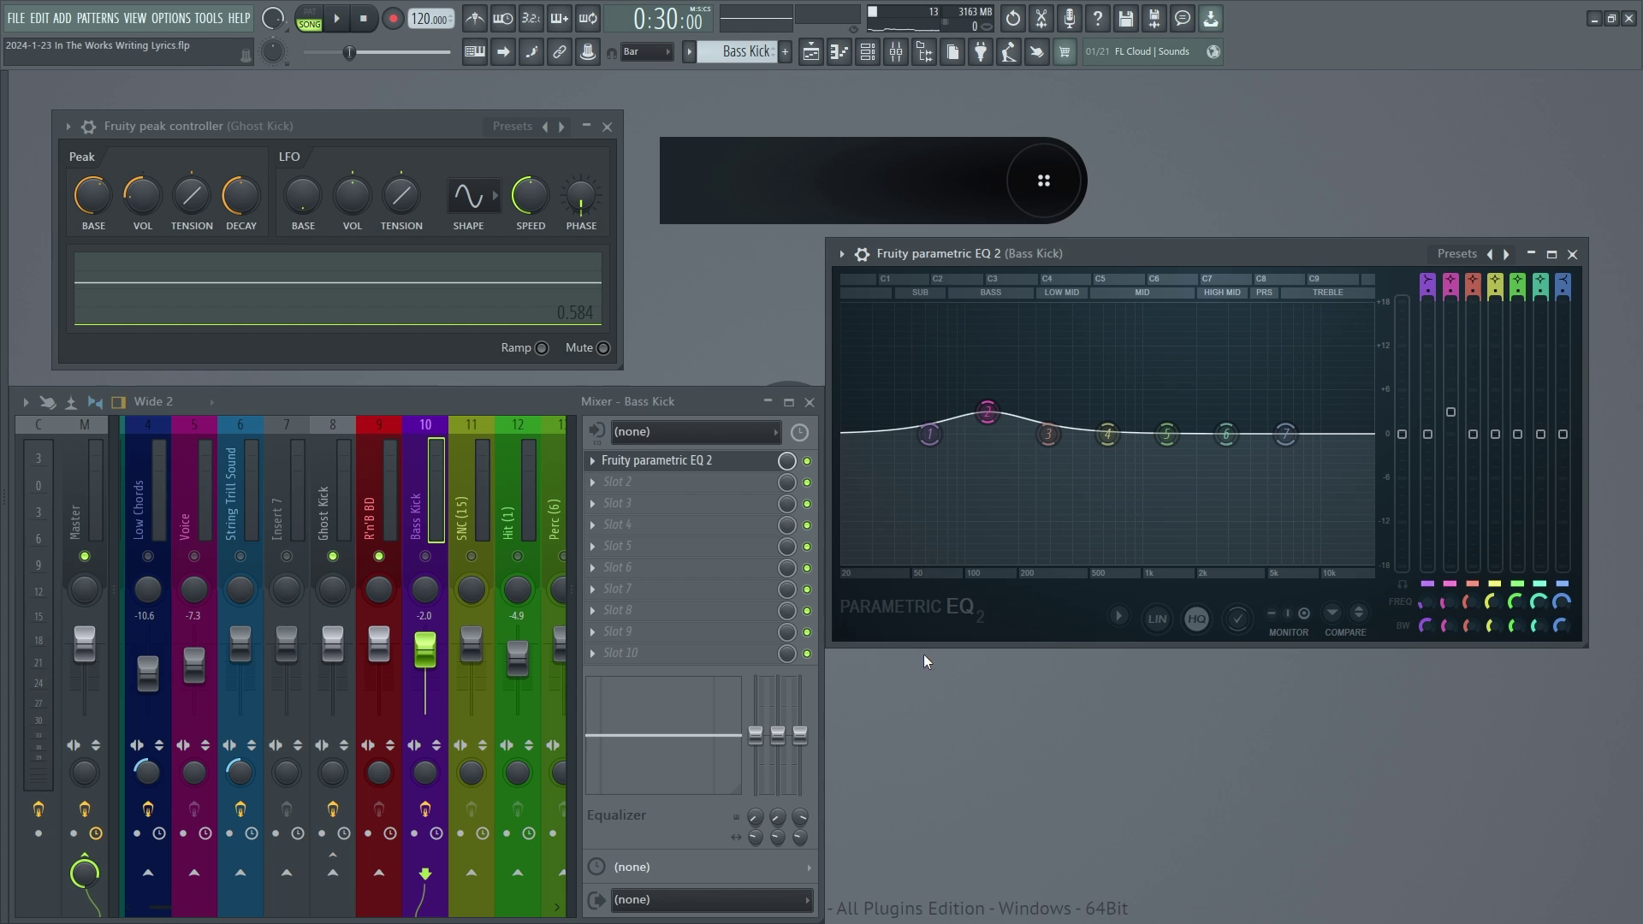
Adjust the peak volume in the Ghost Kick peak controller while playing the song
left_click_drag(357, 135, 404, 141)
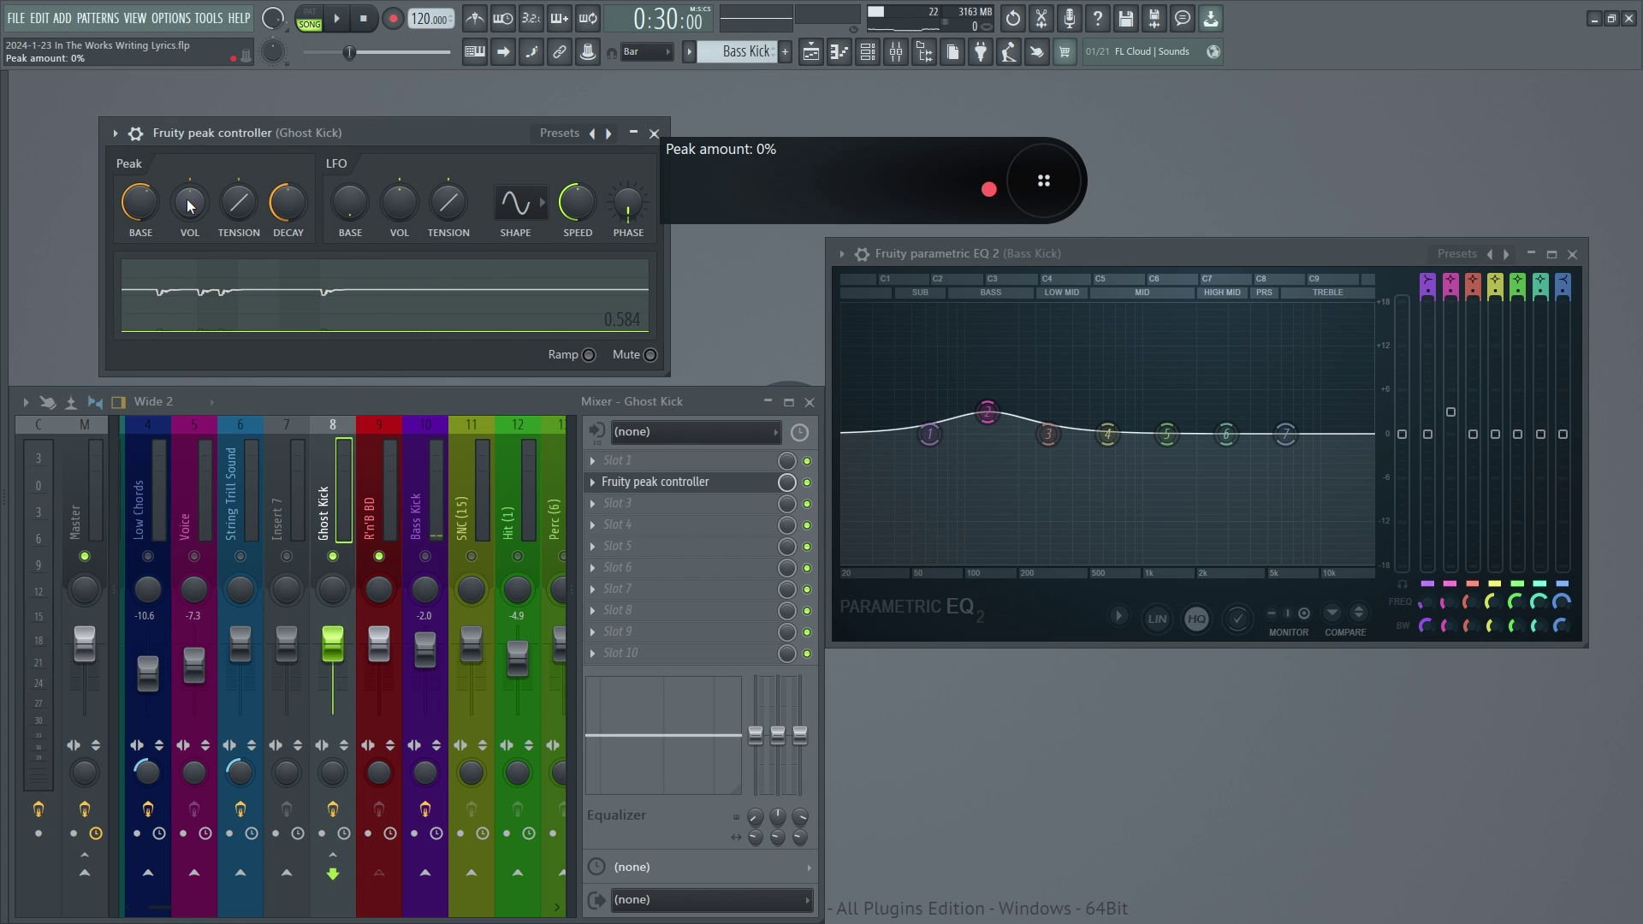
key("space")
mouse_move(190, 205)
left_mouse_down()
mouse_move(190, 154)
mouse_move(187, 224)
left_mouse_up()
key("space")
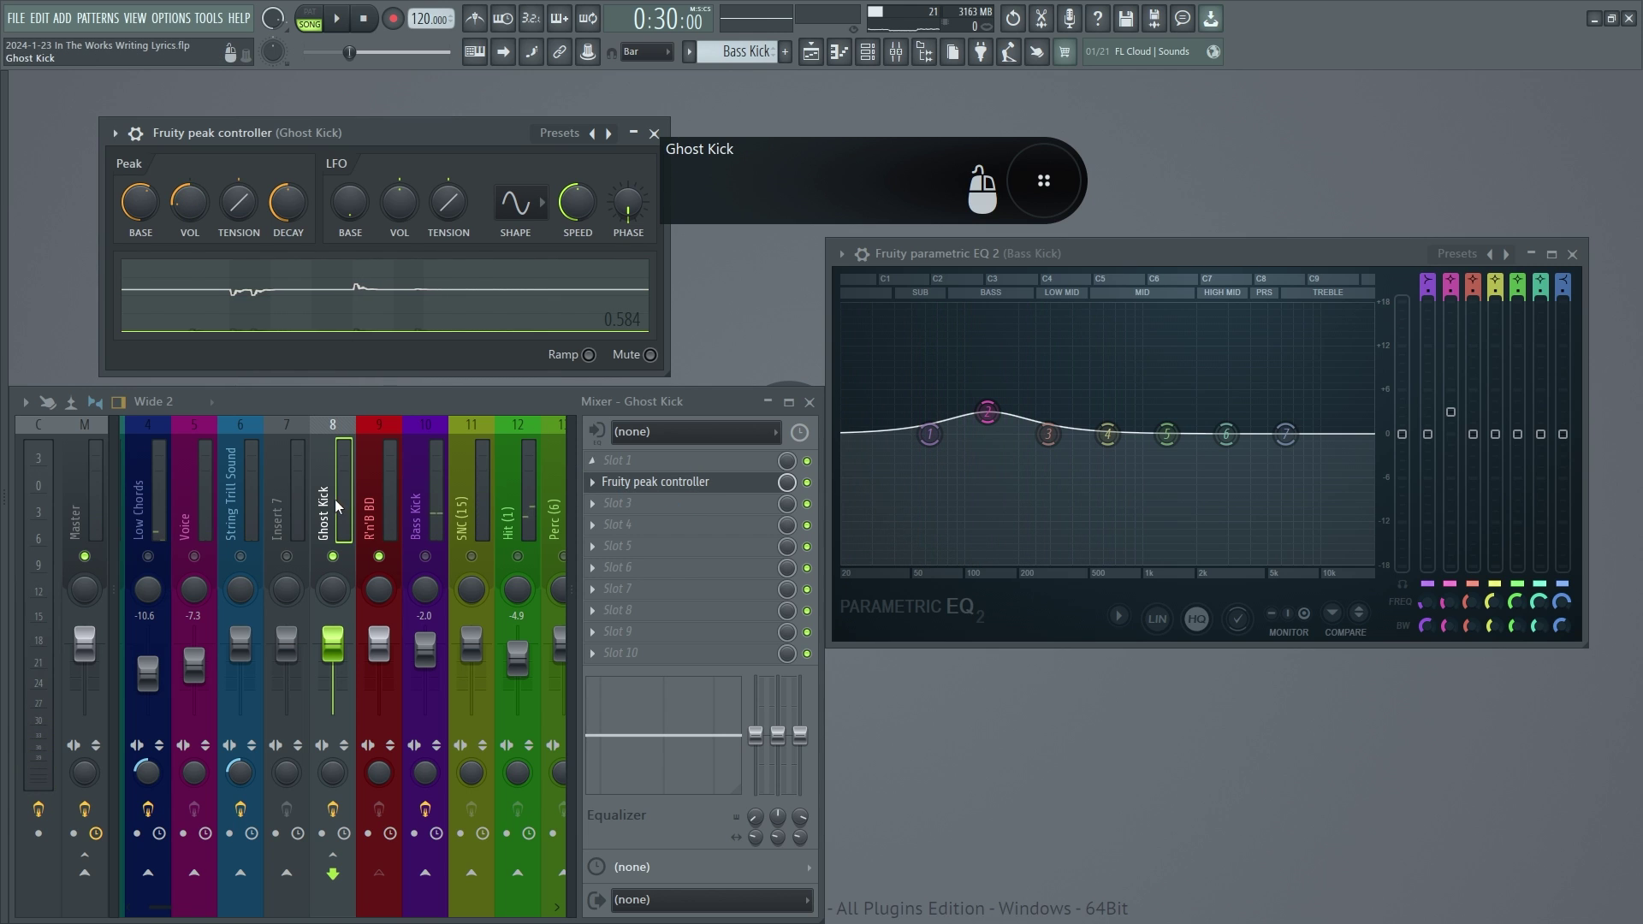
Load Fruity Limiter ahead of the peak controller on Ghost Kick and raise its gain while listening to the song
left_click(650, 461)
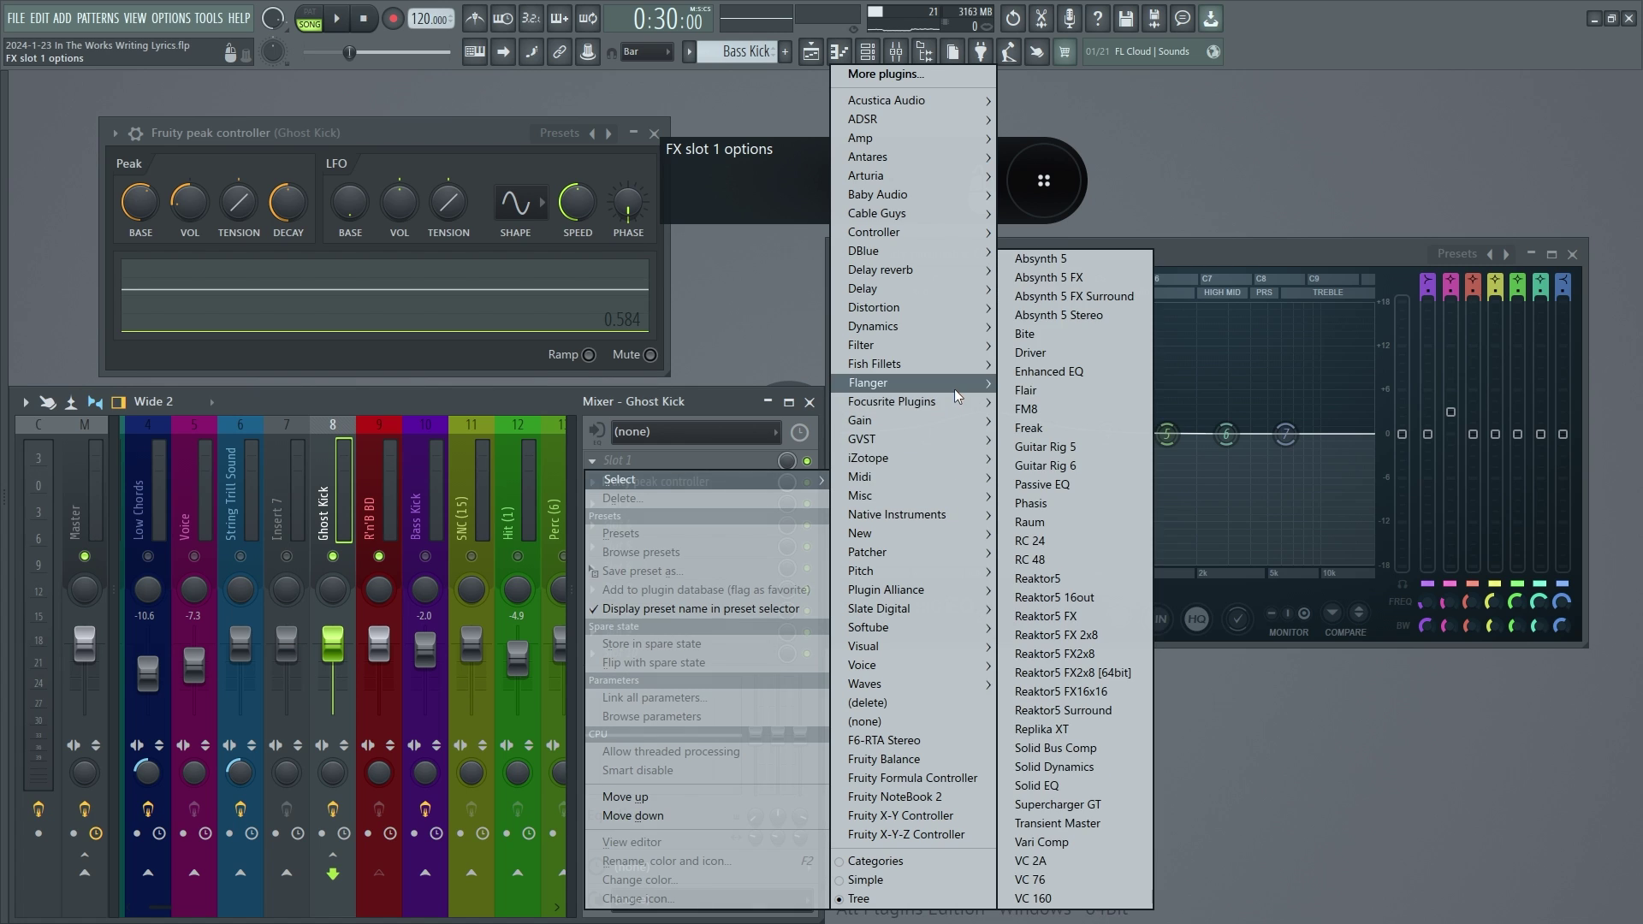
mouse_move(917, 327)
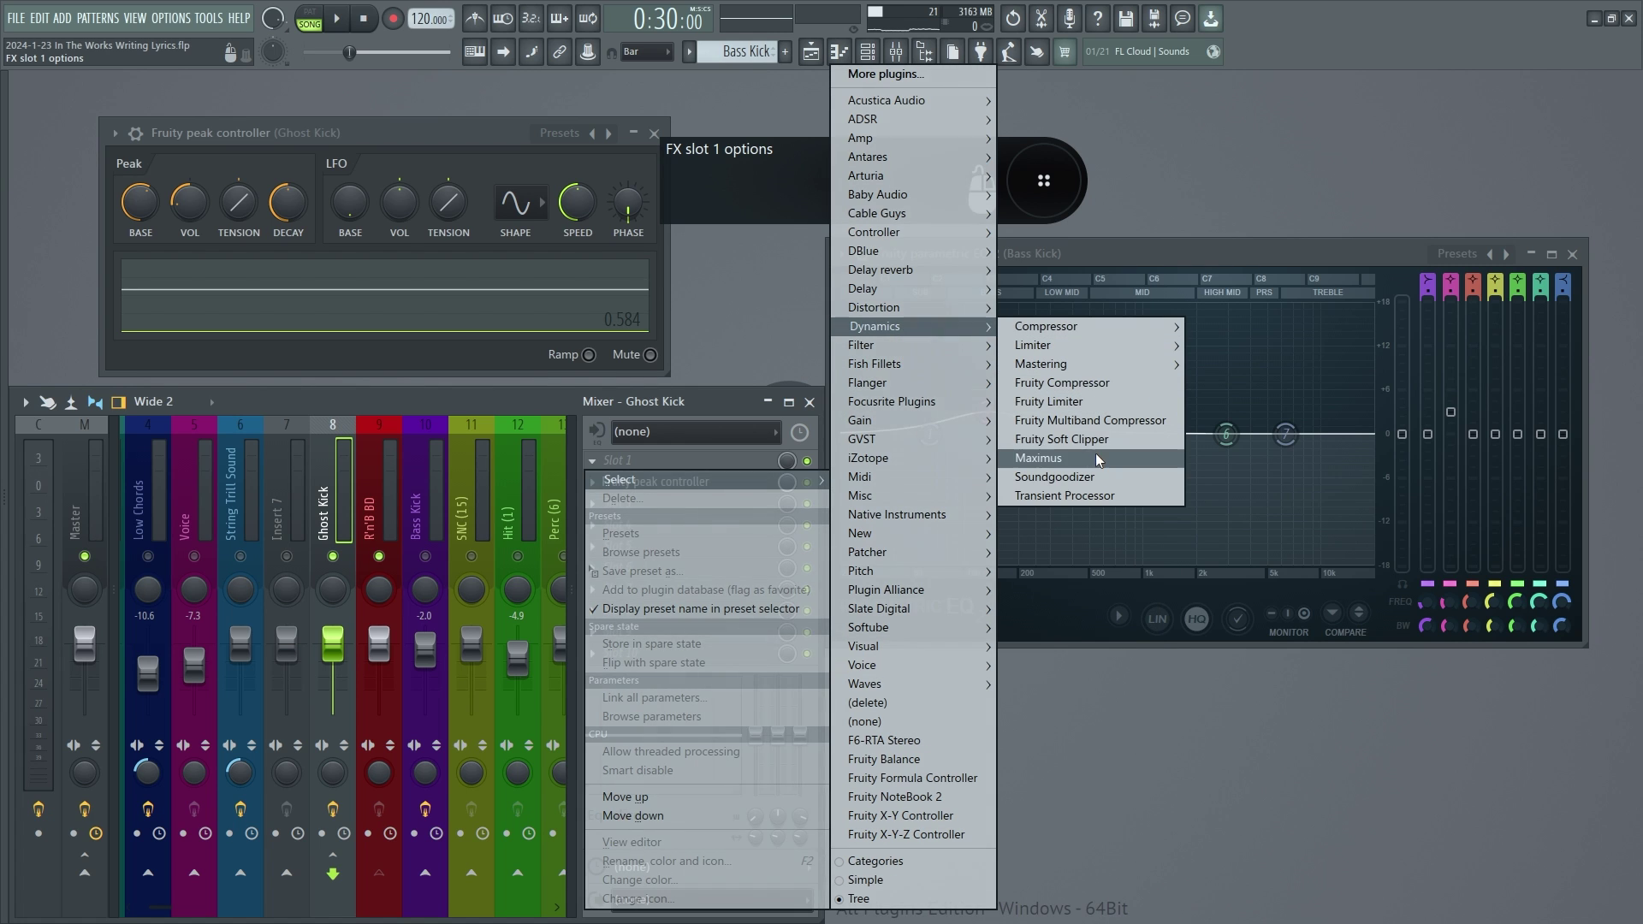
left_click(1081, 407)
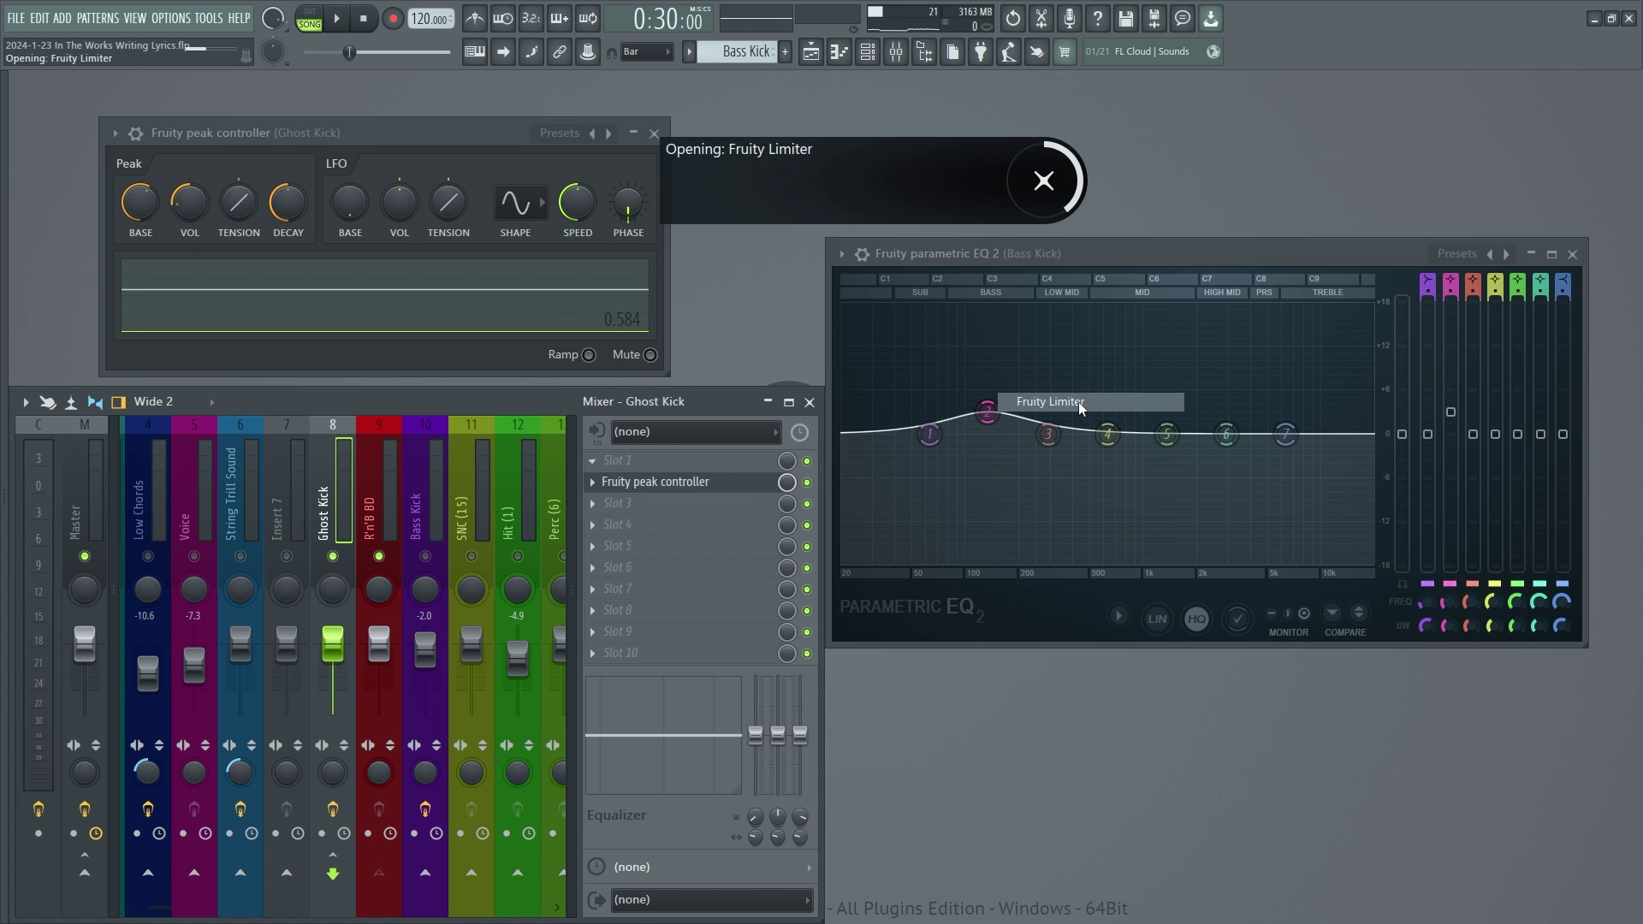
left_click_drag(406, 260, 461, 462)
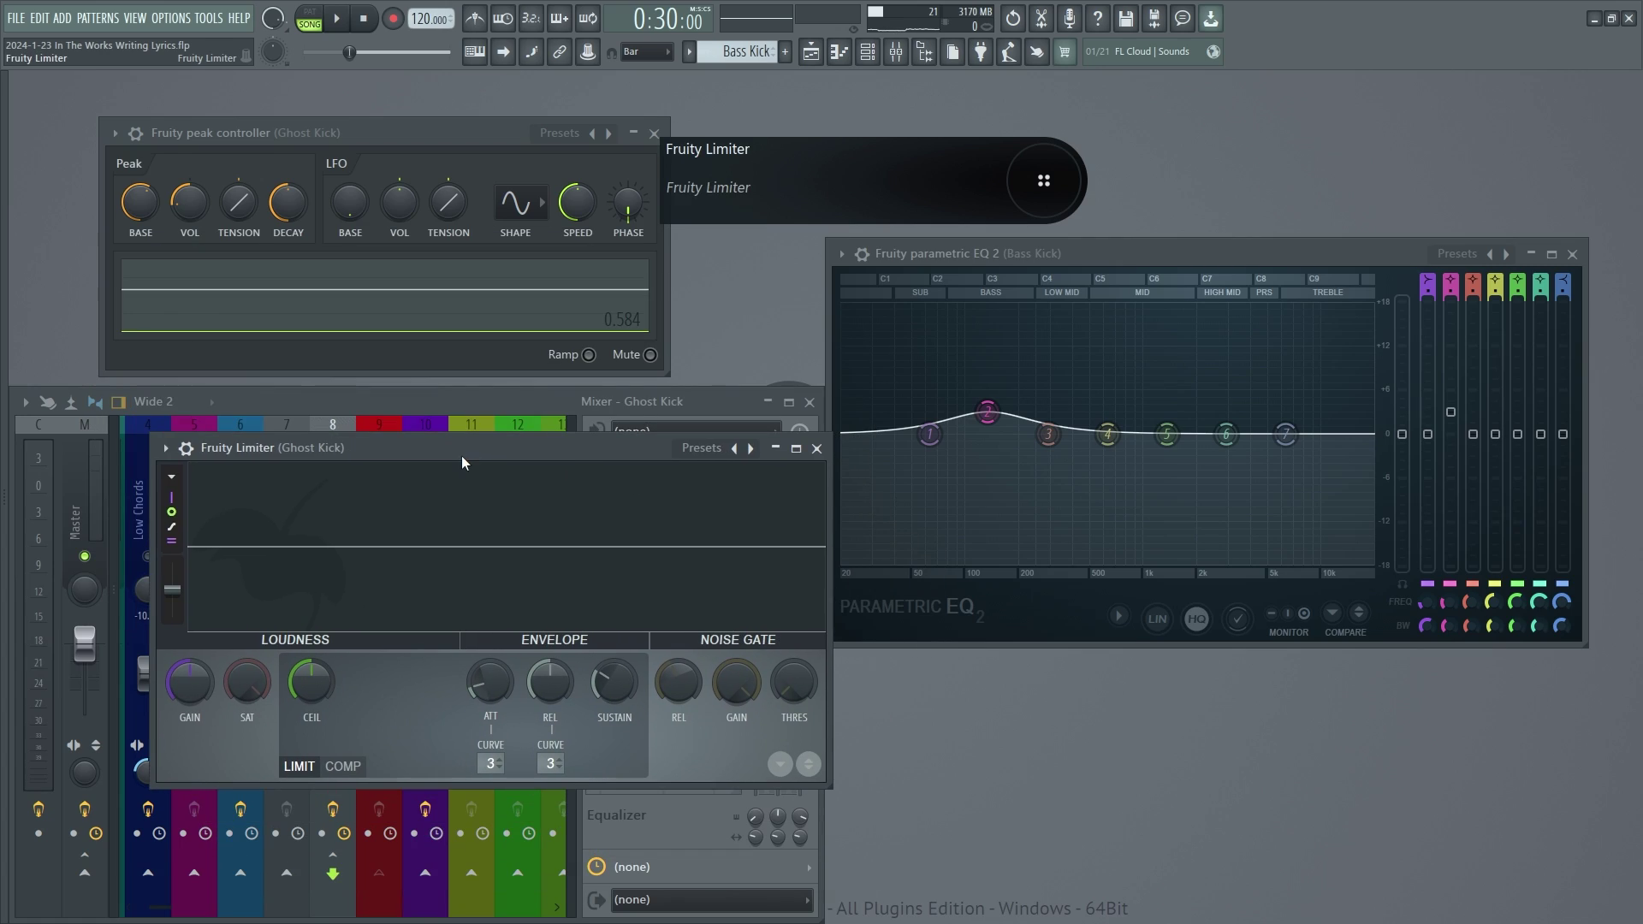
left_click_drag(194, 692, 201, 683)
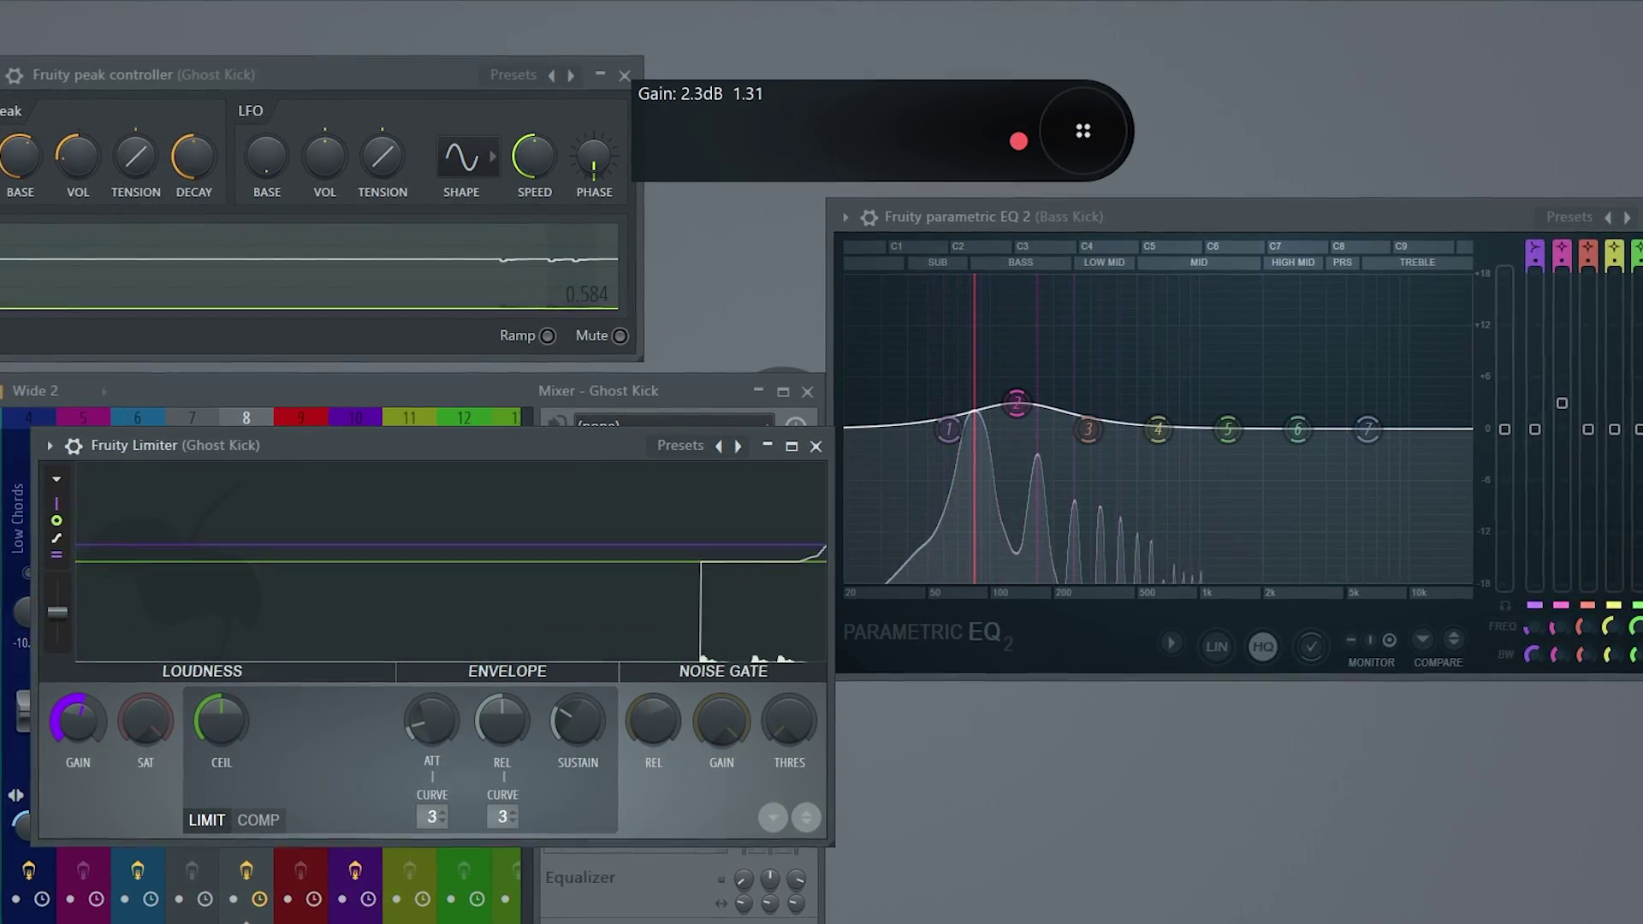
left_click_drag(77, 722, 78, 684)
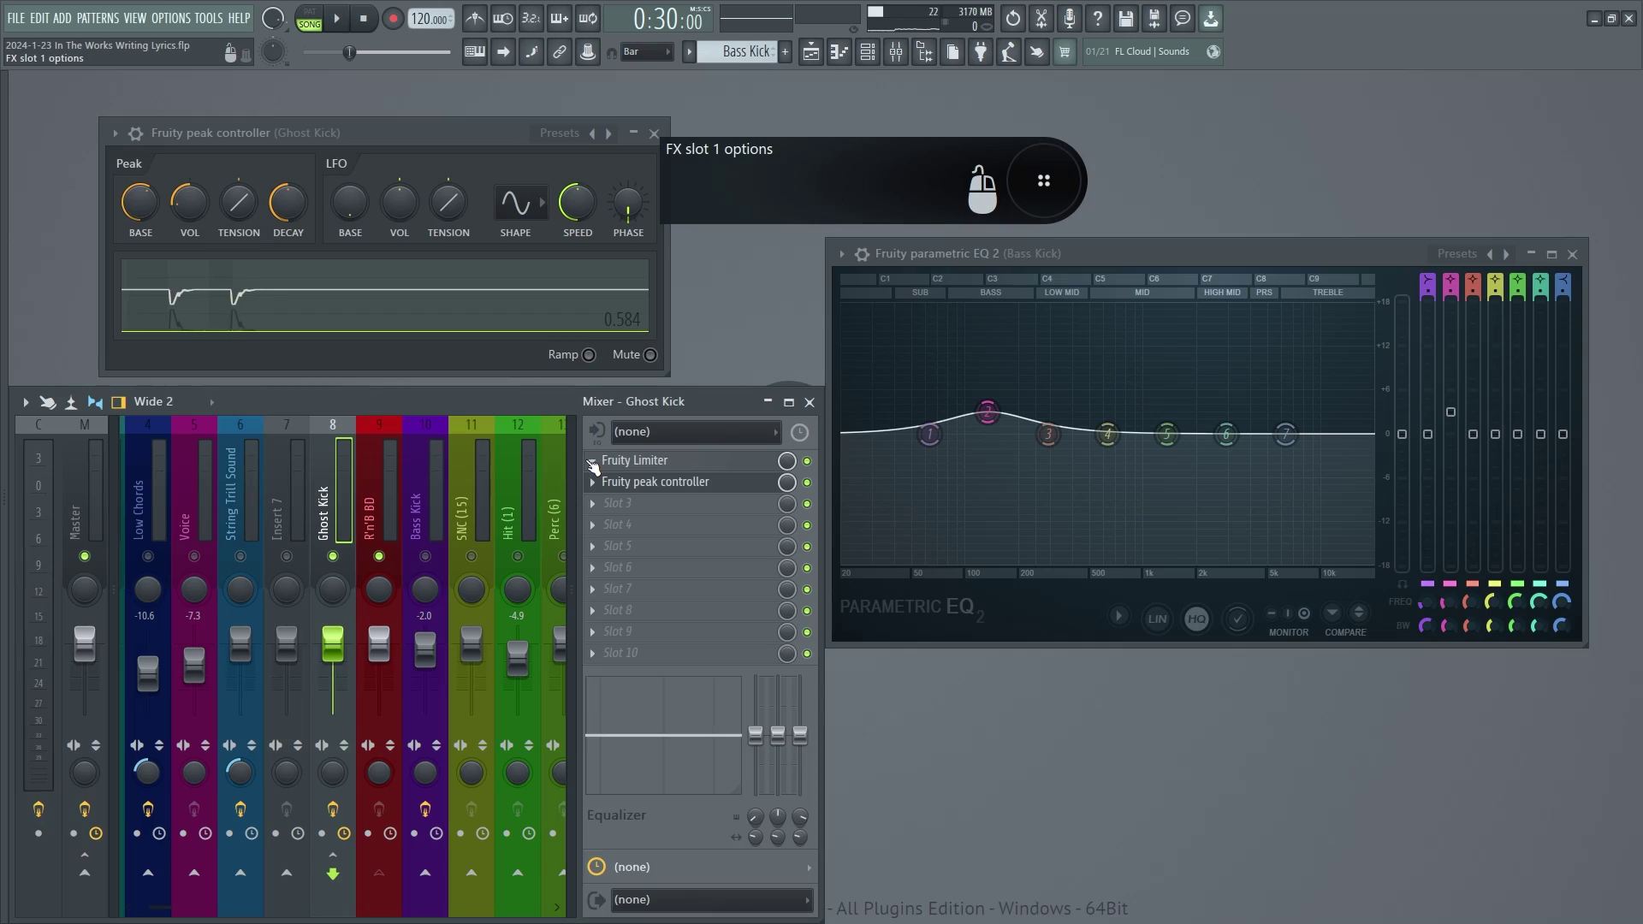
Delete the Fruity Limiter from the Ghost Kick track
right_click(607, 424)
left_click(685, 476)
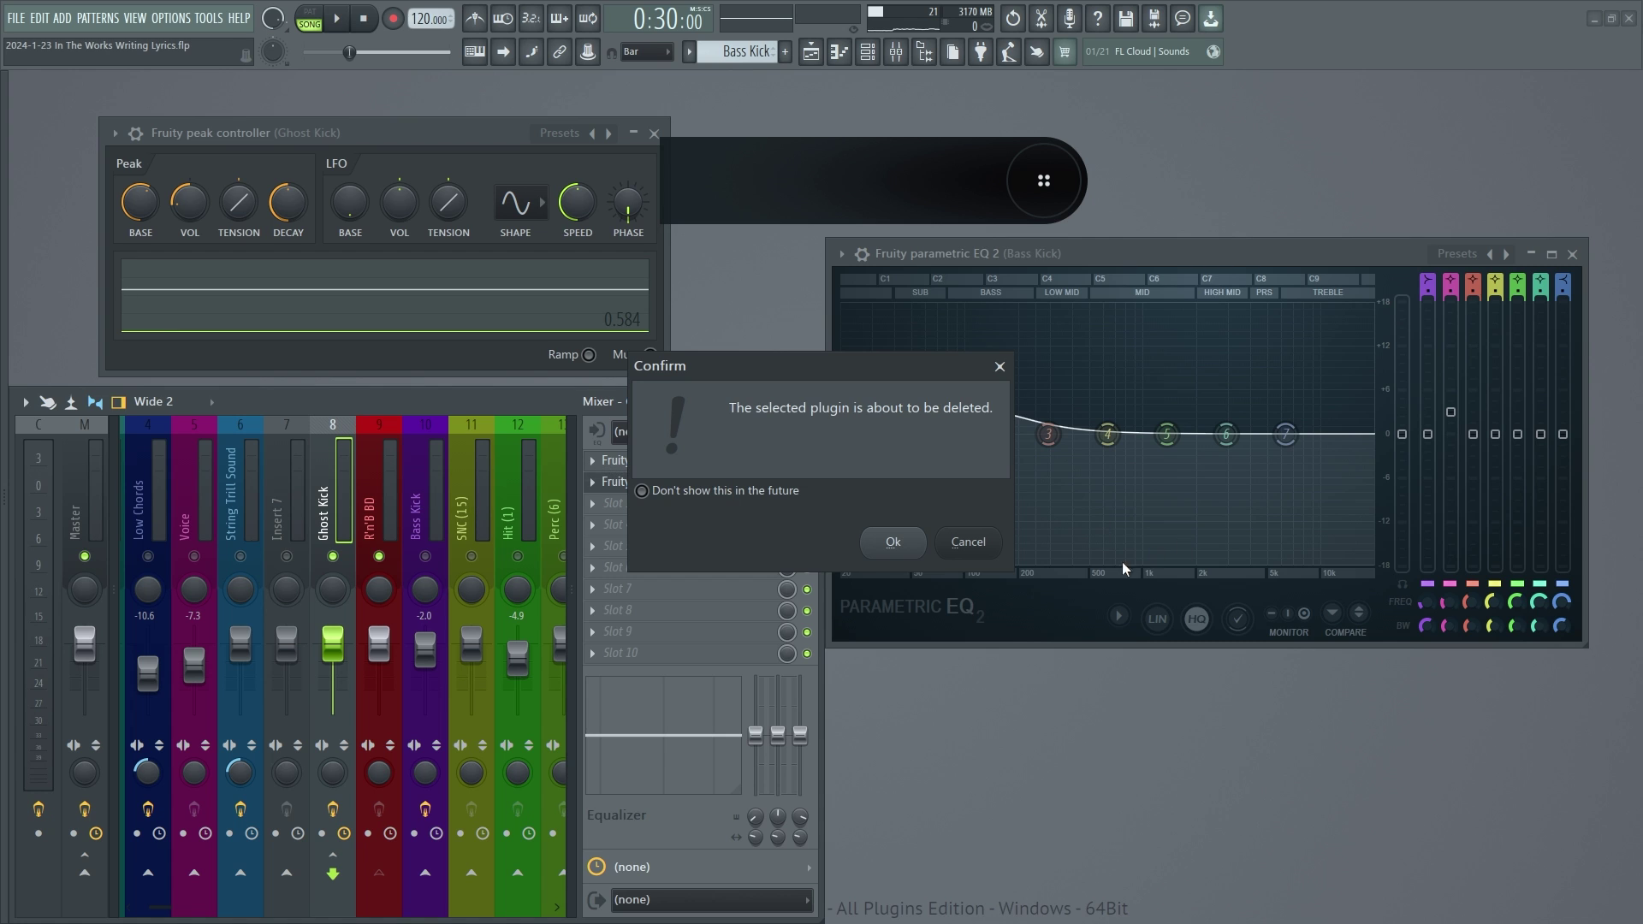
left_click(890, 542)
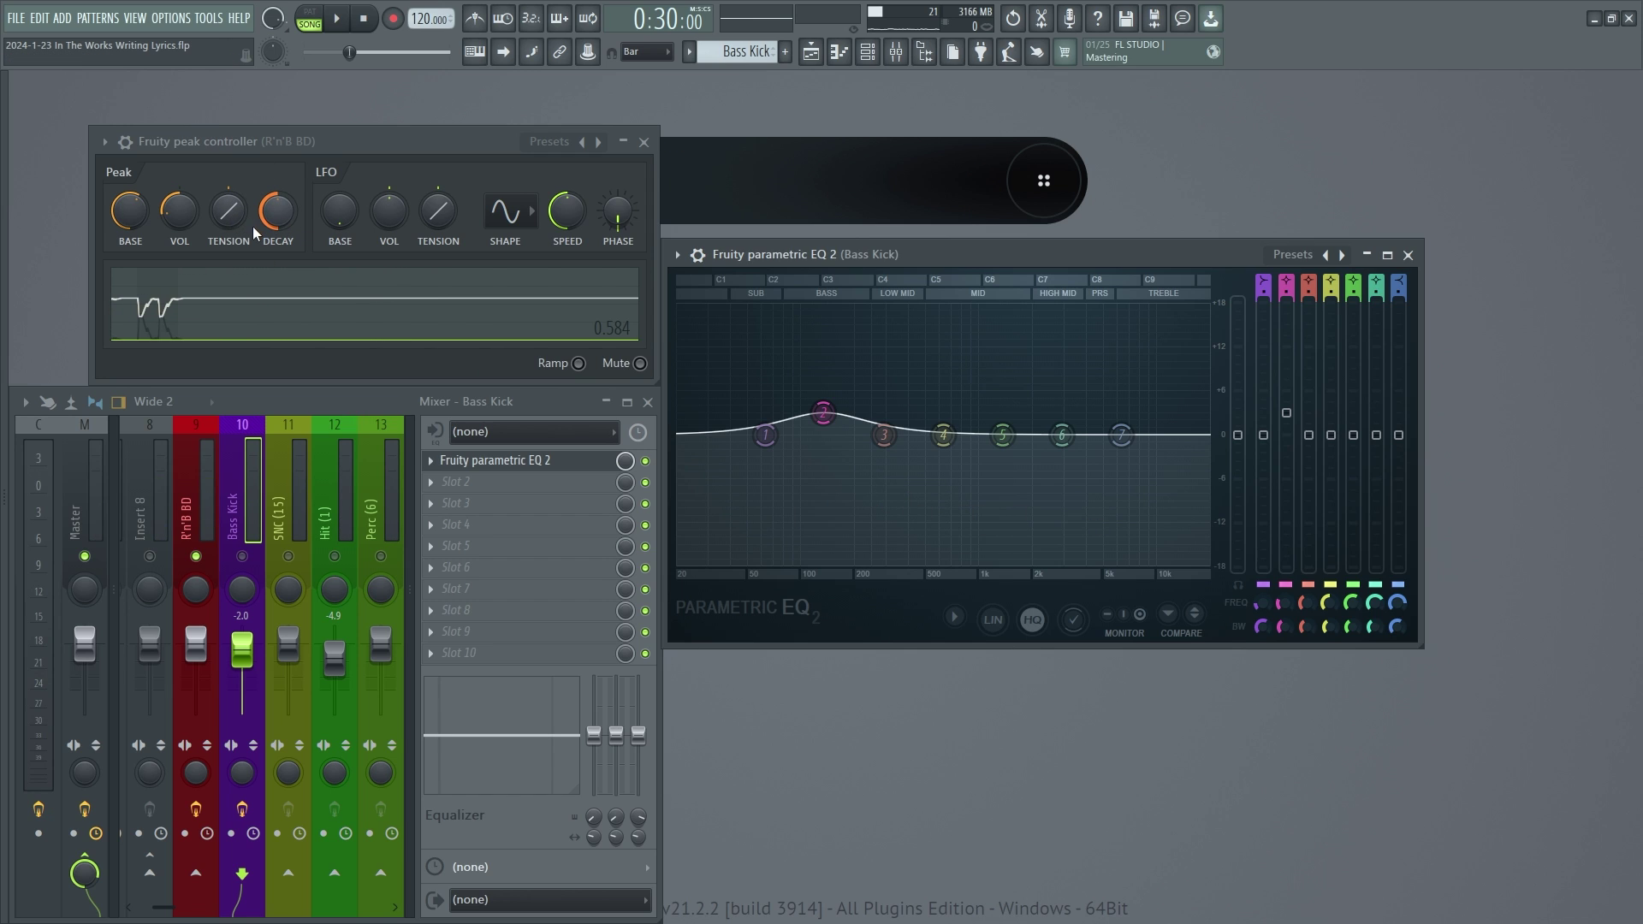
Try the R'n'B BD controller's peak tension at opposite extremes, including 100%, playing the song with each curve
left_click(228, 209)
left_click_drag(228, 210, 232, 158)
key("space")
key("space")
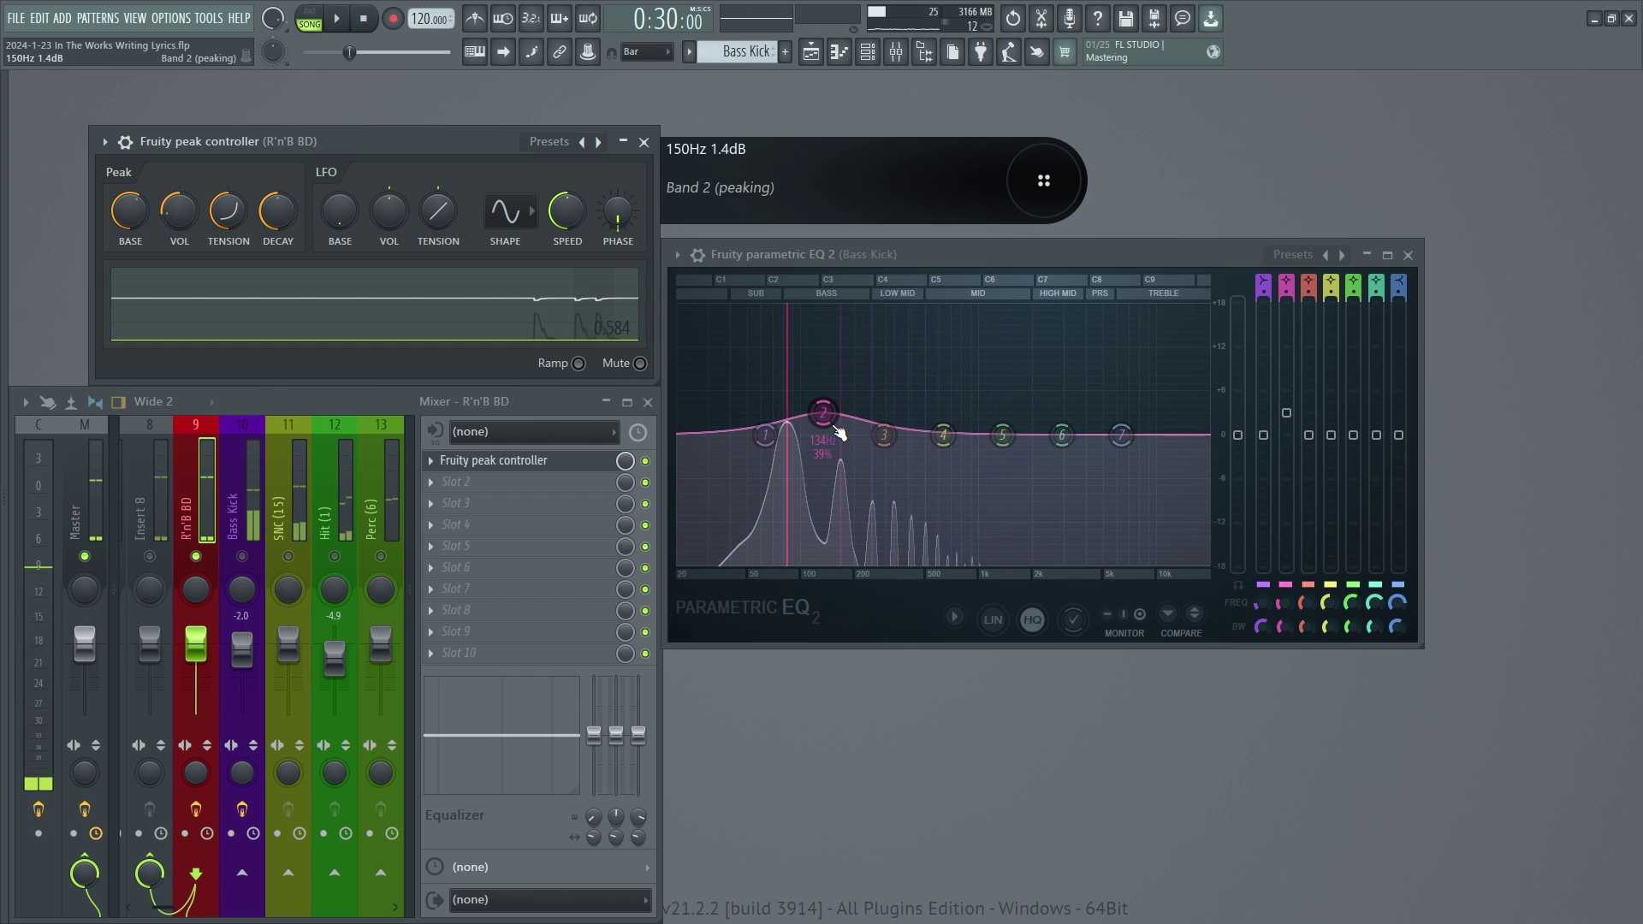
left_click_drag(228, 206, 228, 196)
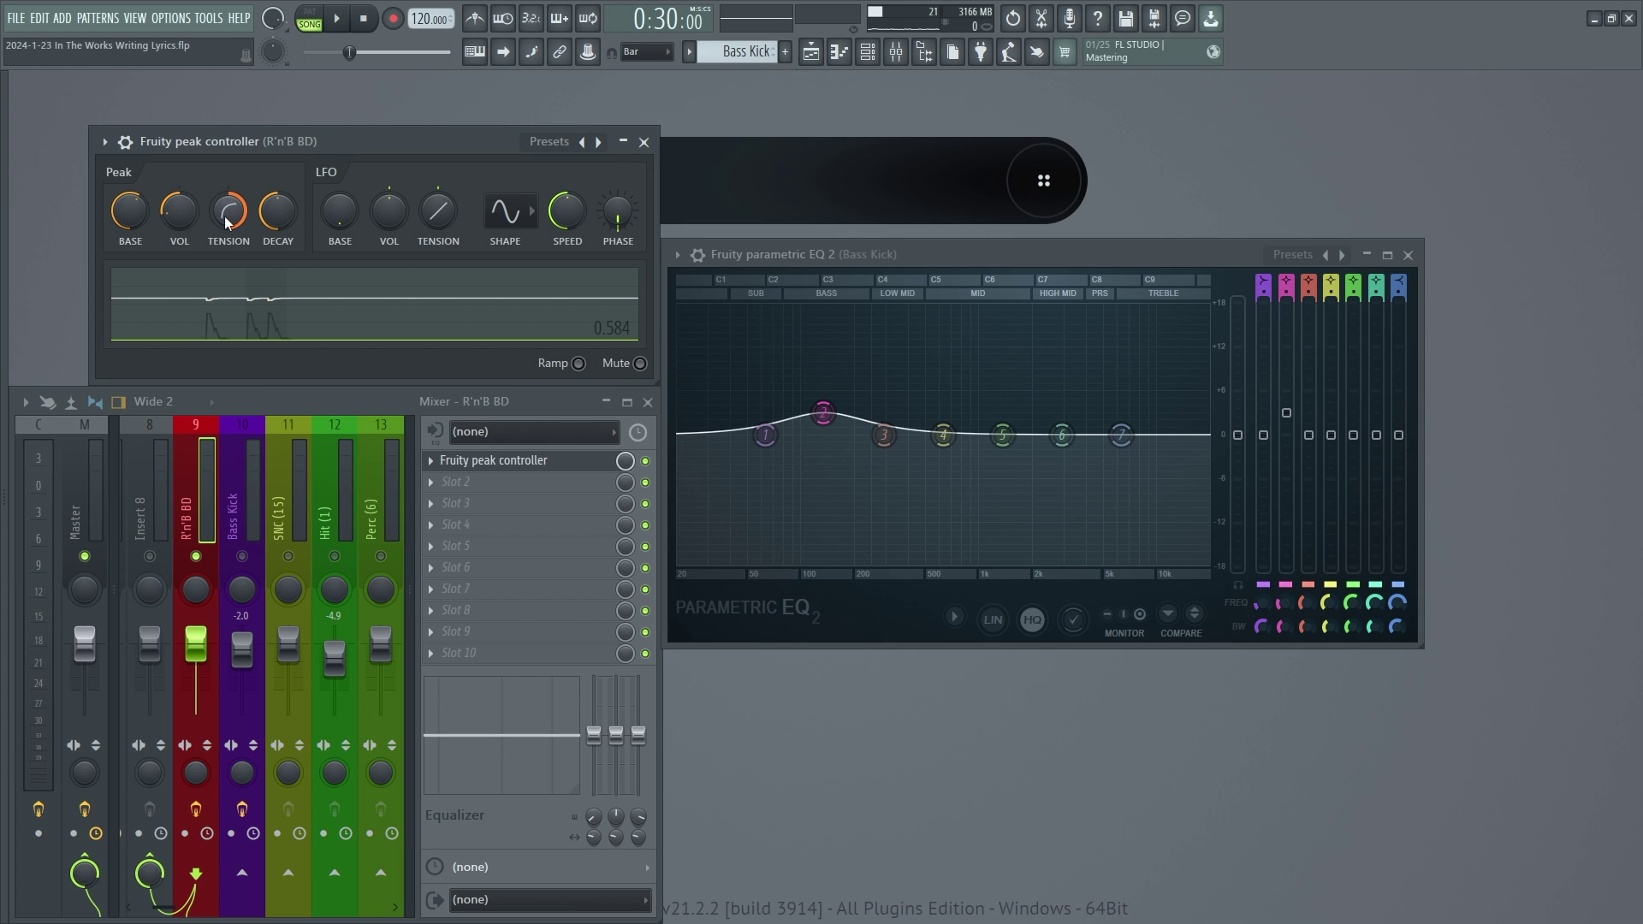
key("space")
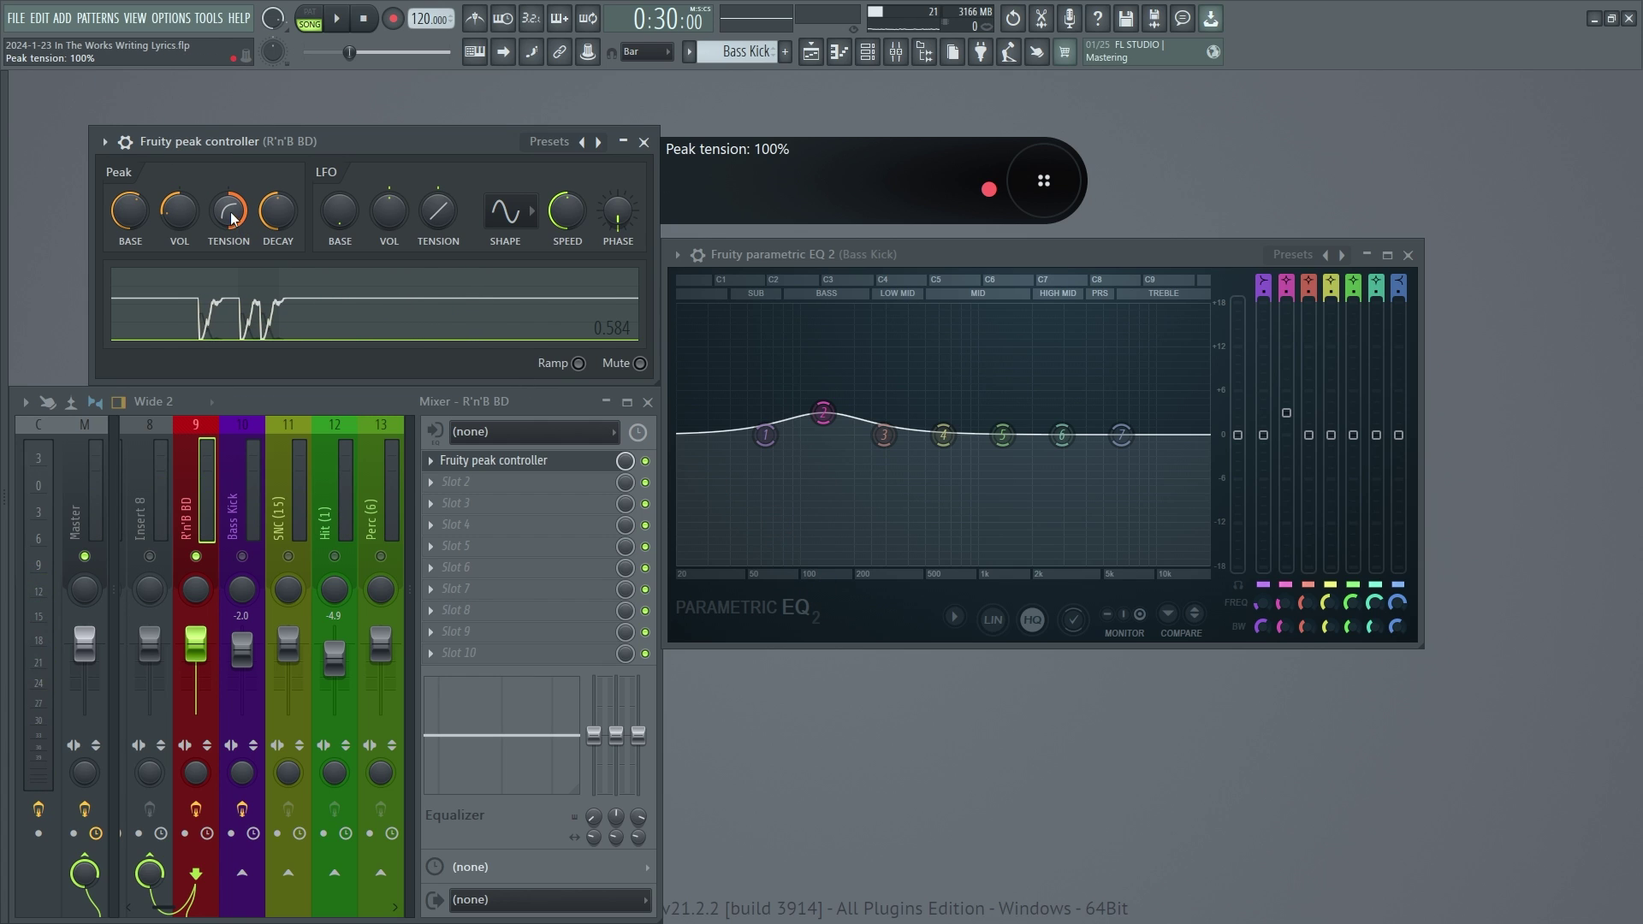
Reduce the peak tension to a moderate positive curve and play the song to hear the EQ movement
left_click_drag(233, 212, 239, 234)
key("space")
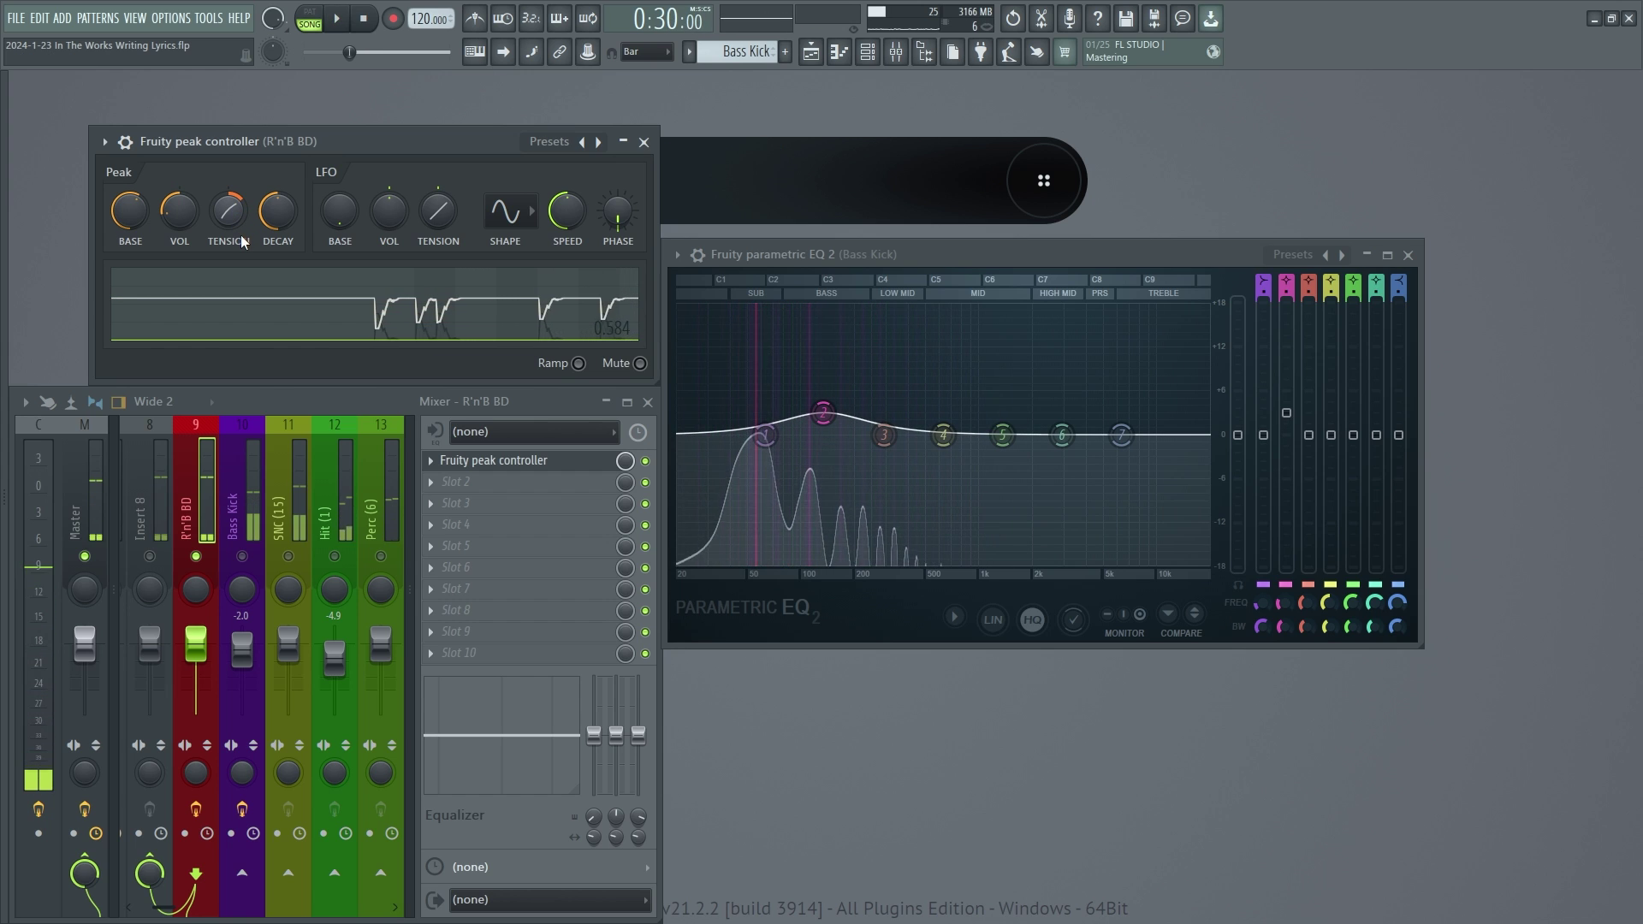
key("space")
Enlarge the R'n'B BD peak controller's graph and play the song with the peak decay speed raised to its maximum
left_click_drag(345, 382, 346, 787)
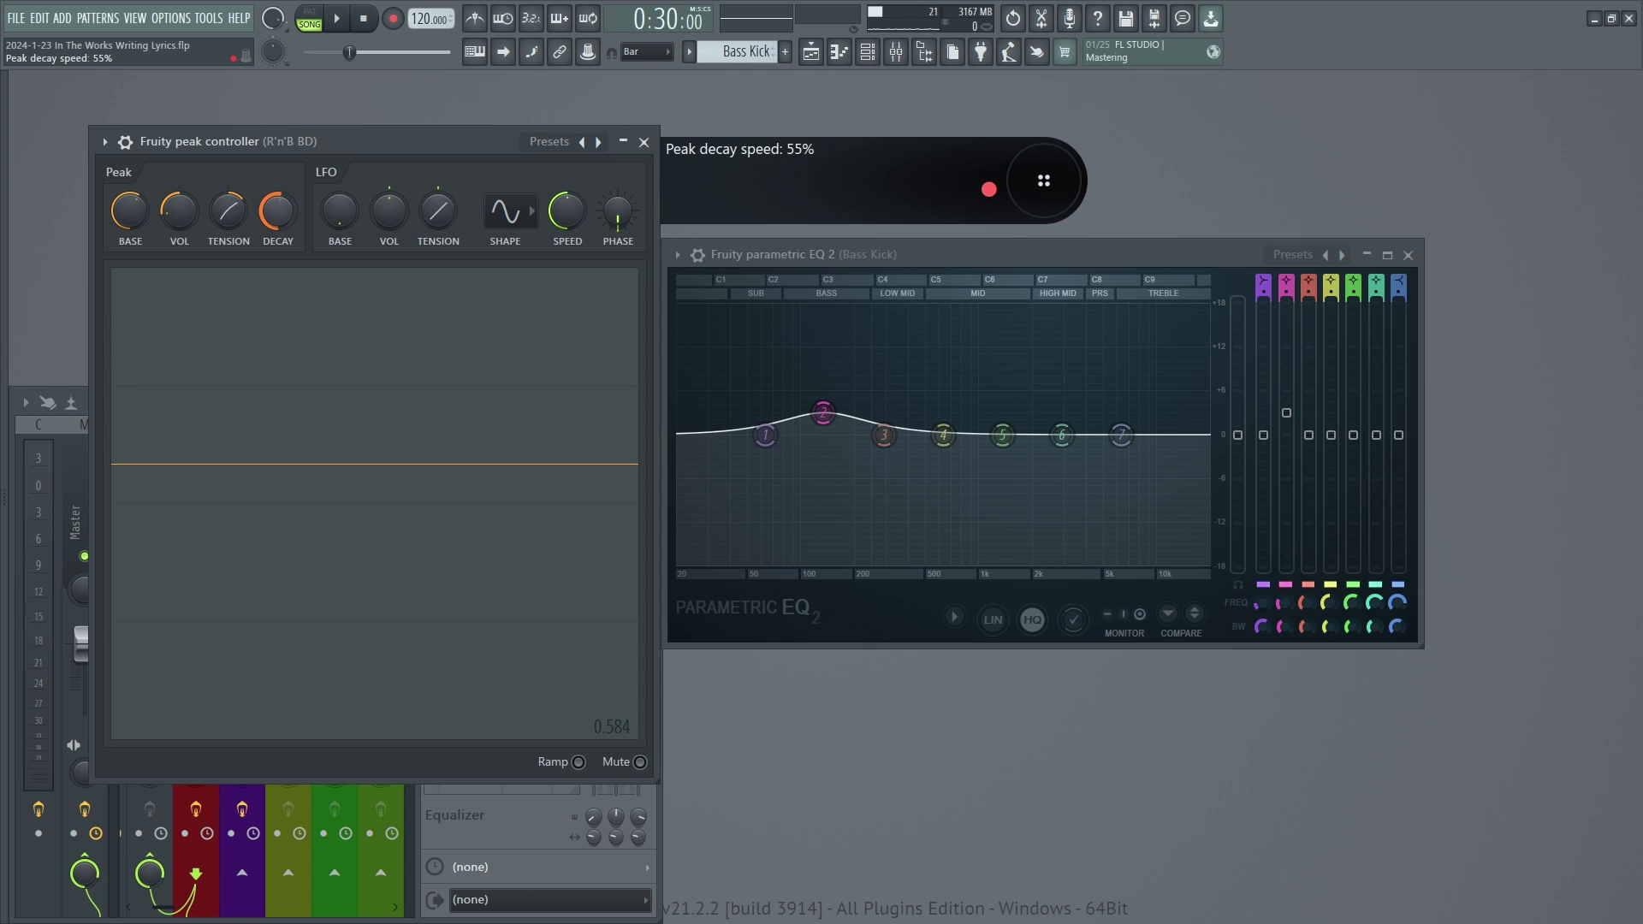
key("space")
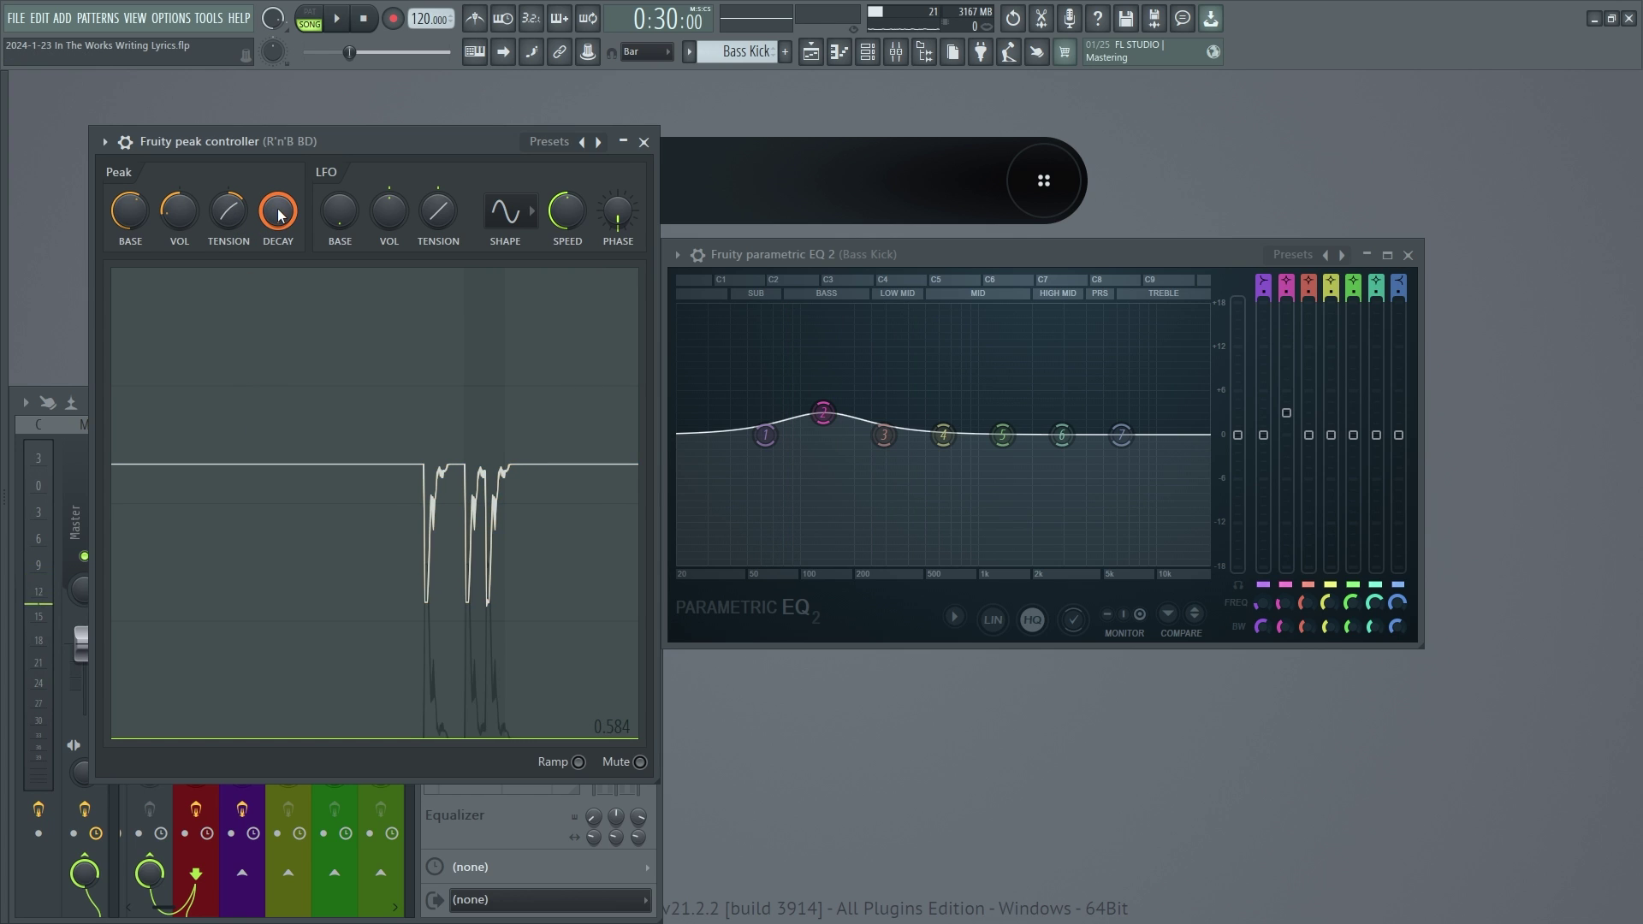
key("space")
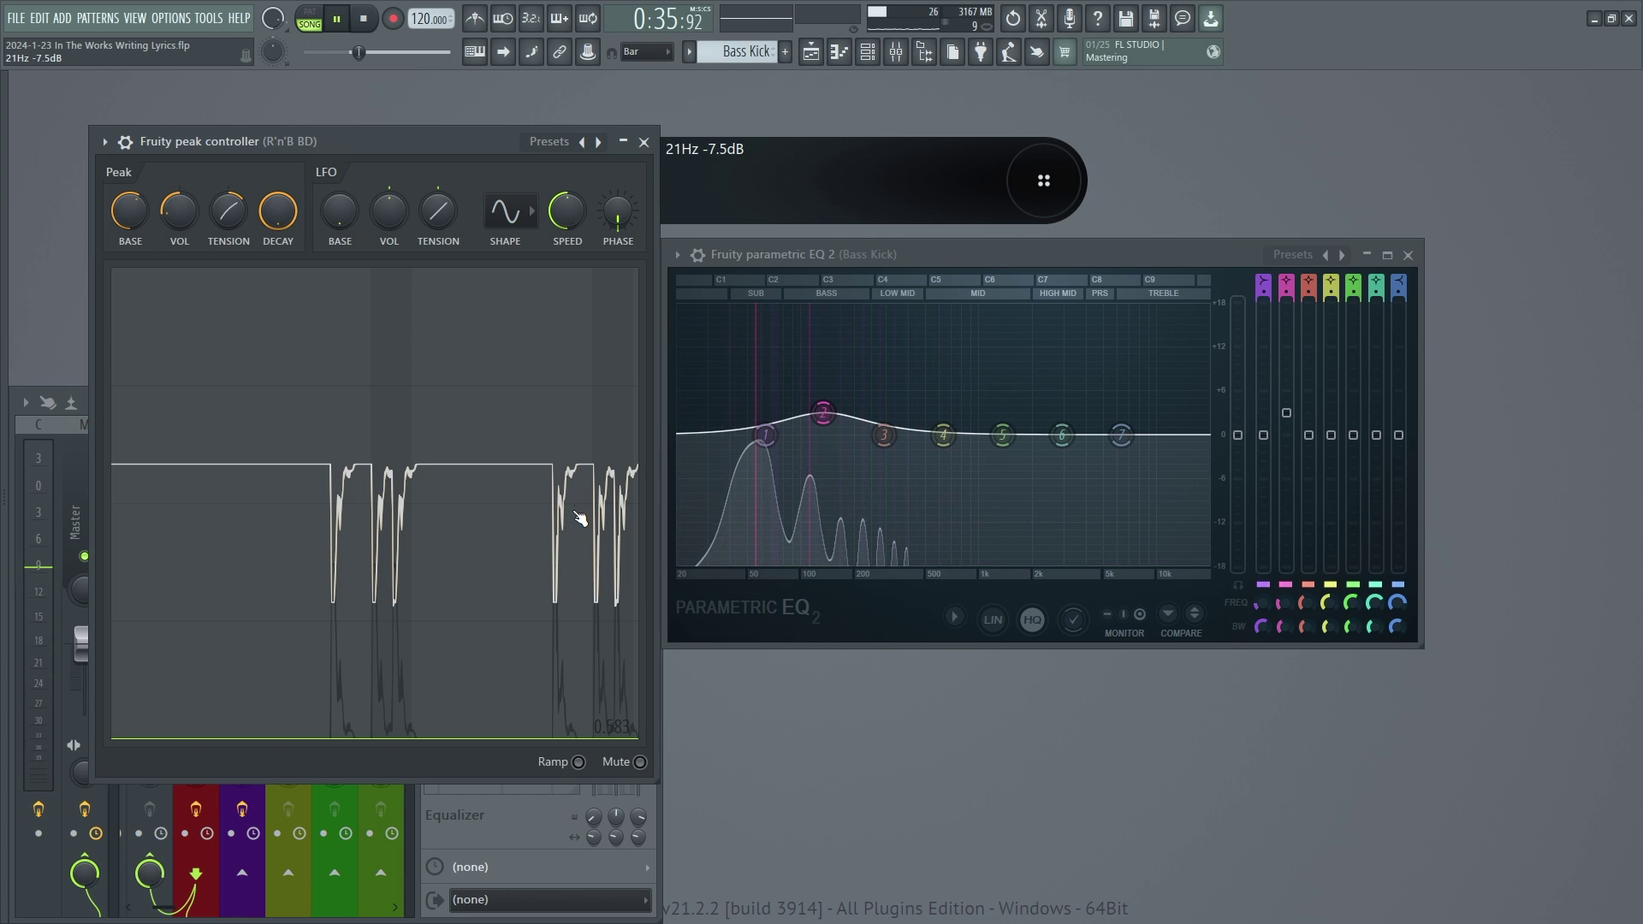
Lower the peak decay speed in stages to 44%, 30% and 22%, playing the song to compare the settings
left_click_drag(277, 210, 277, 232)
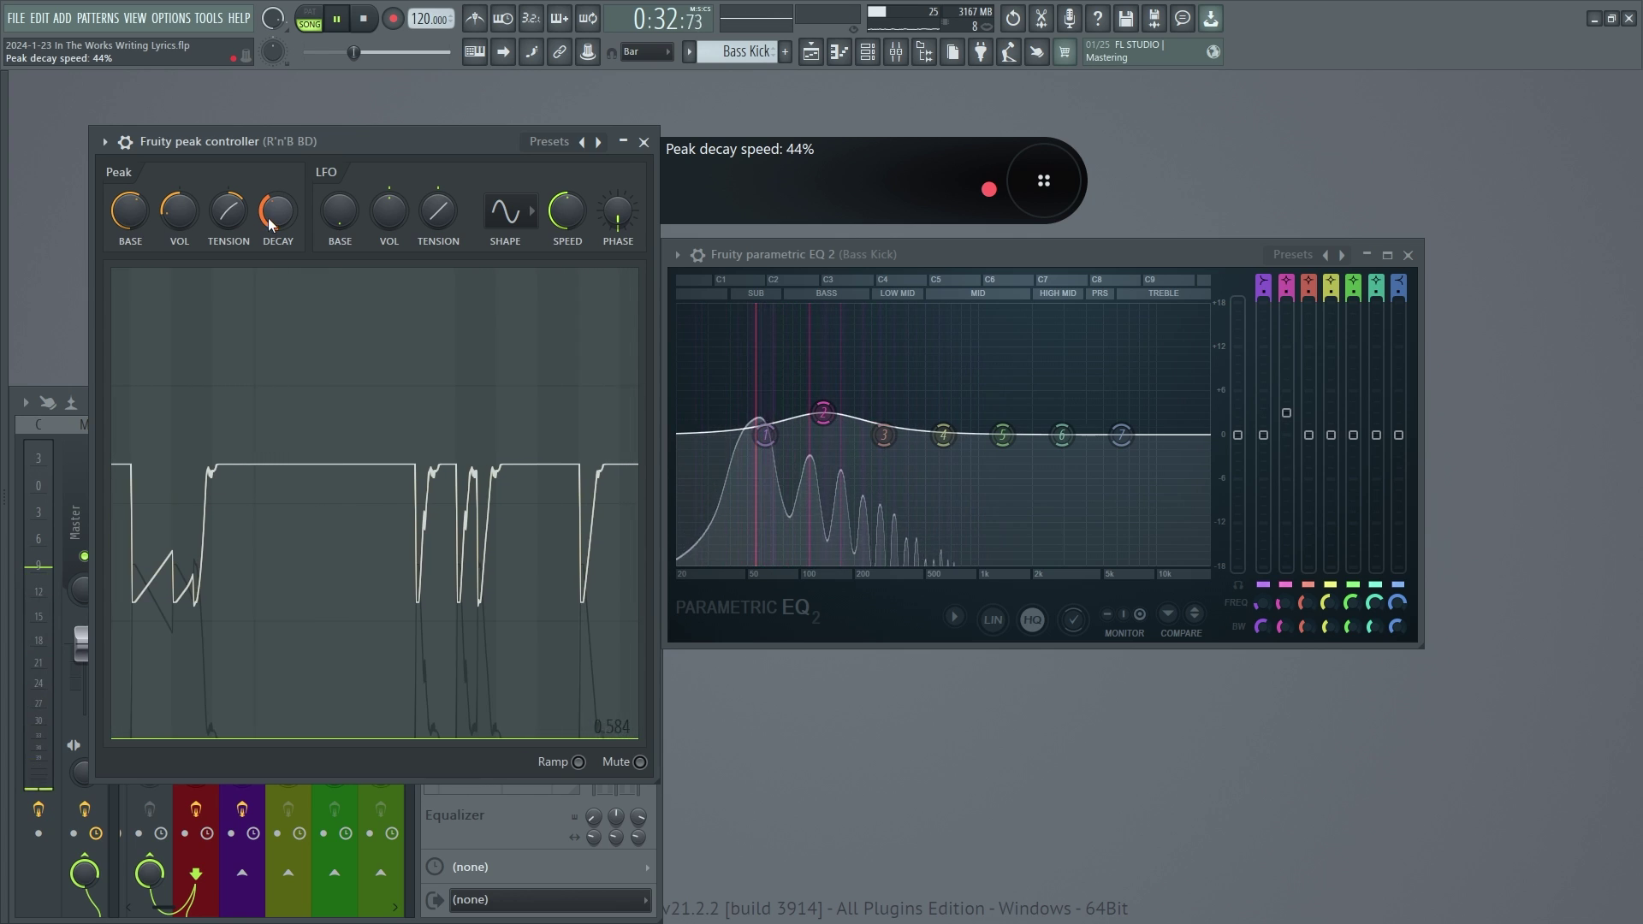
key("space")
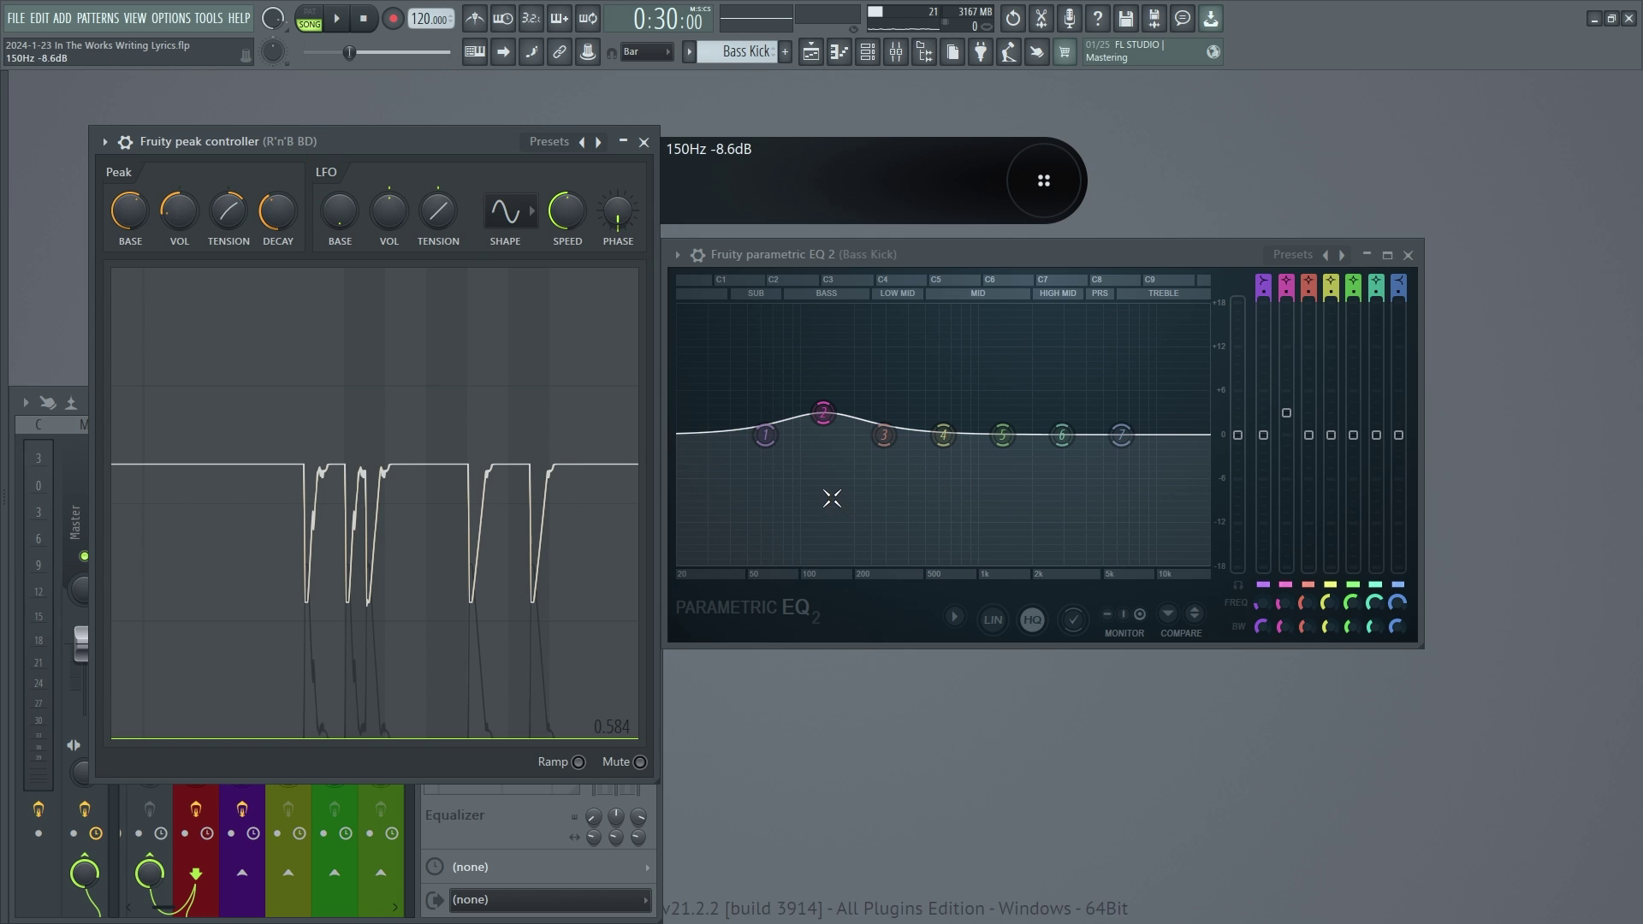
key("space")
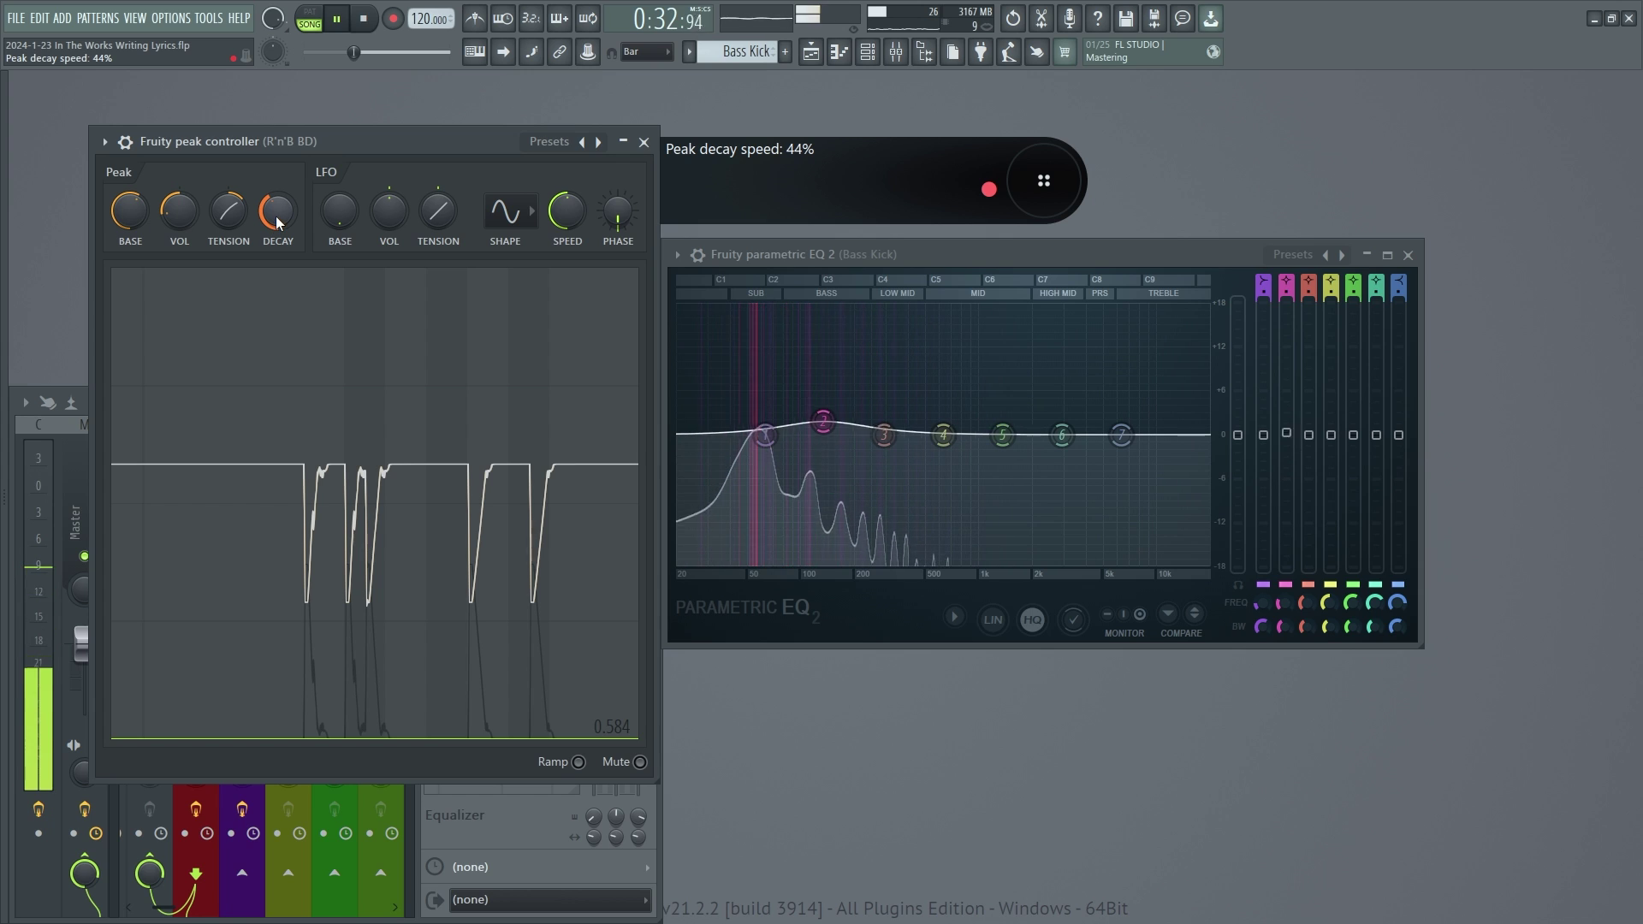
key("space")
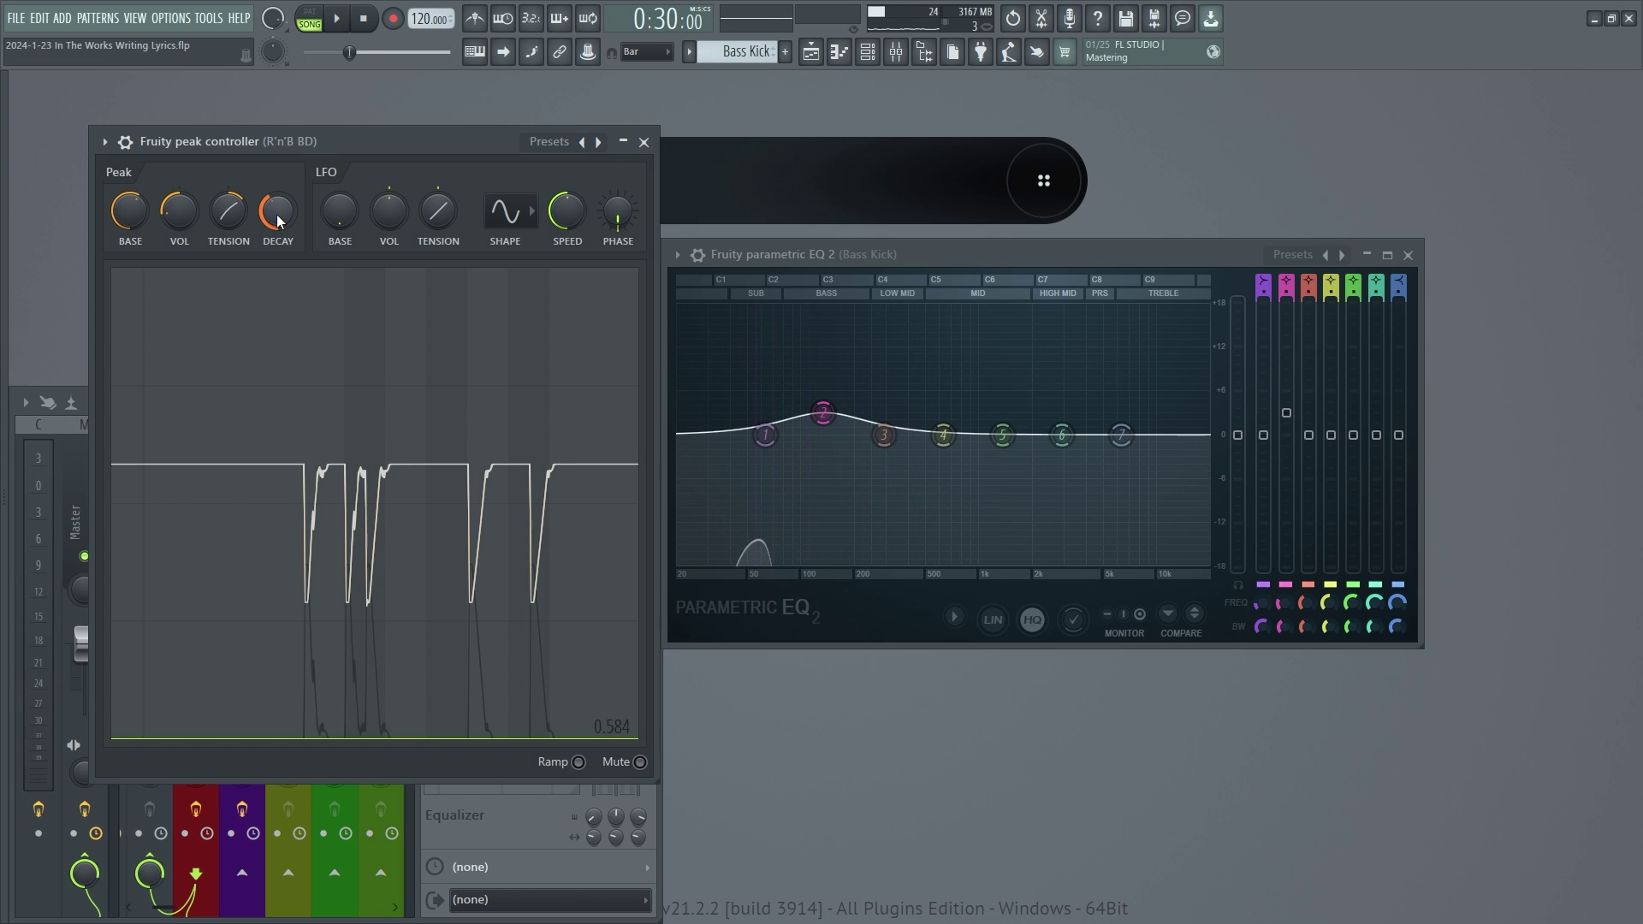
scroll(279, 221, "down", 3)
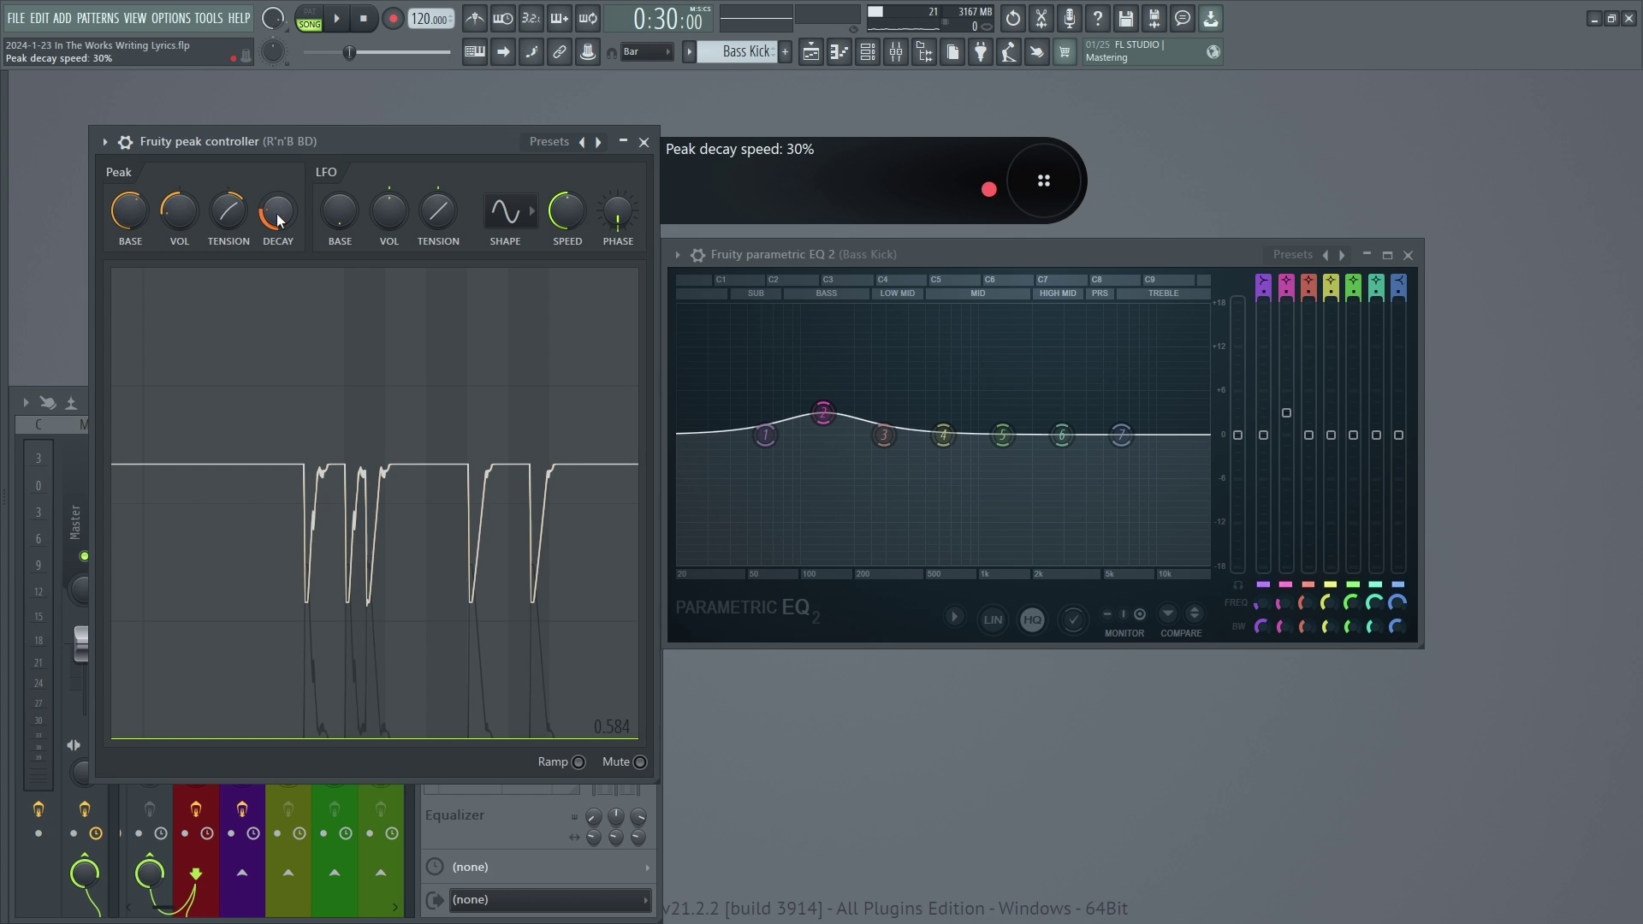
key("space")
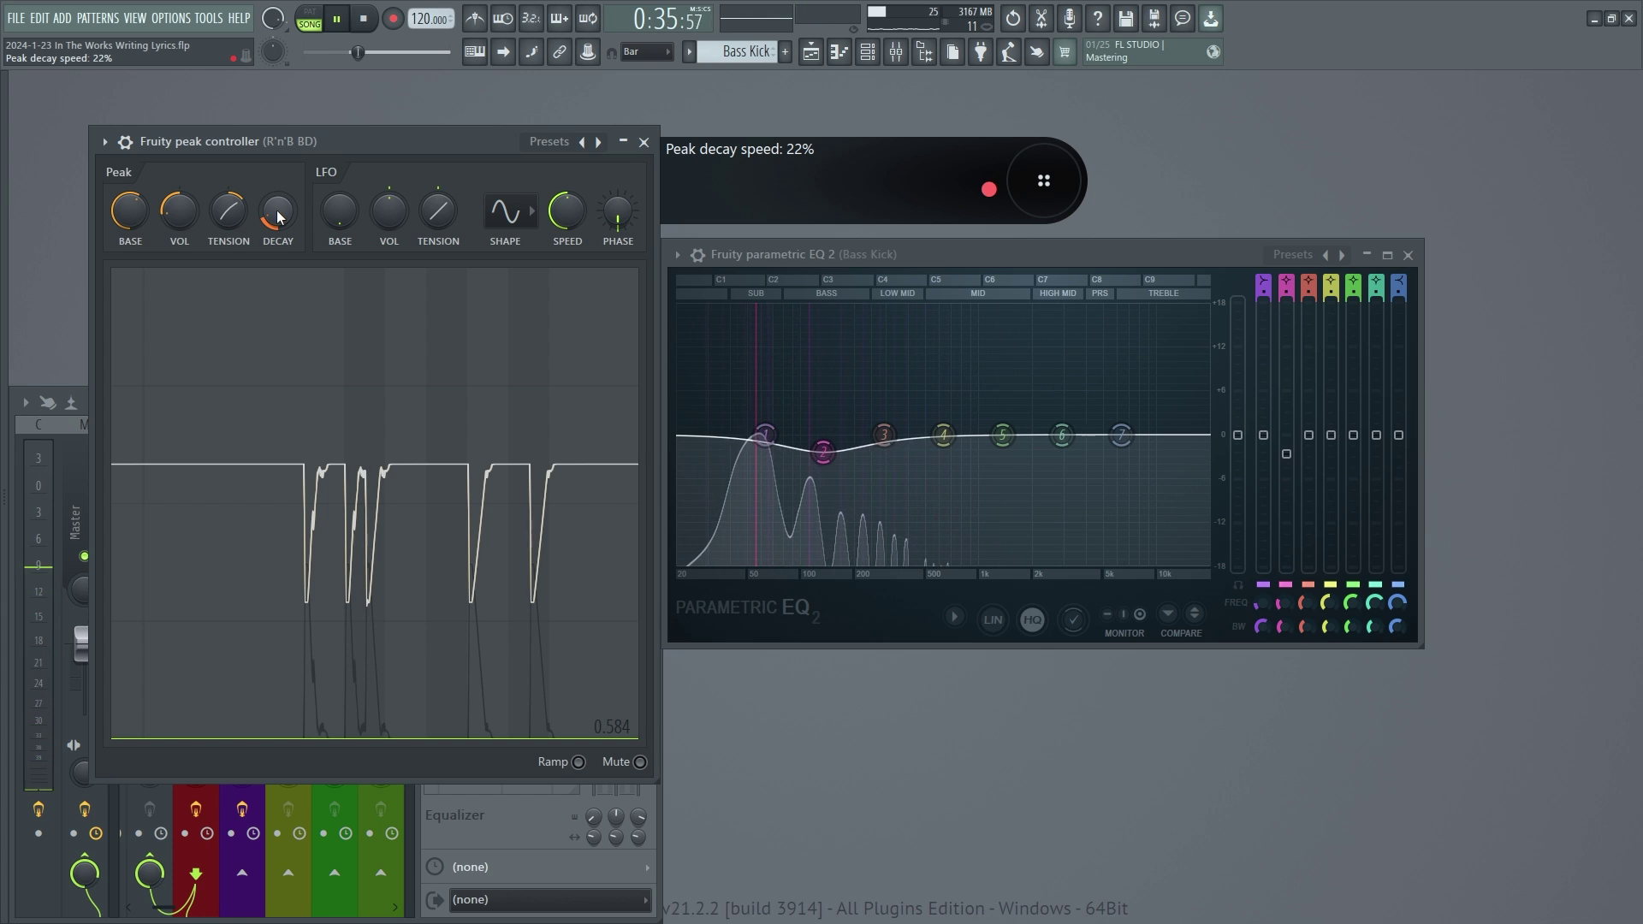
Stop the song, switch on the Bass Kick mixer track alongside R'n'B BD, and return to the R'n'B BD peak controller
key("space")
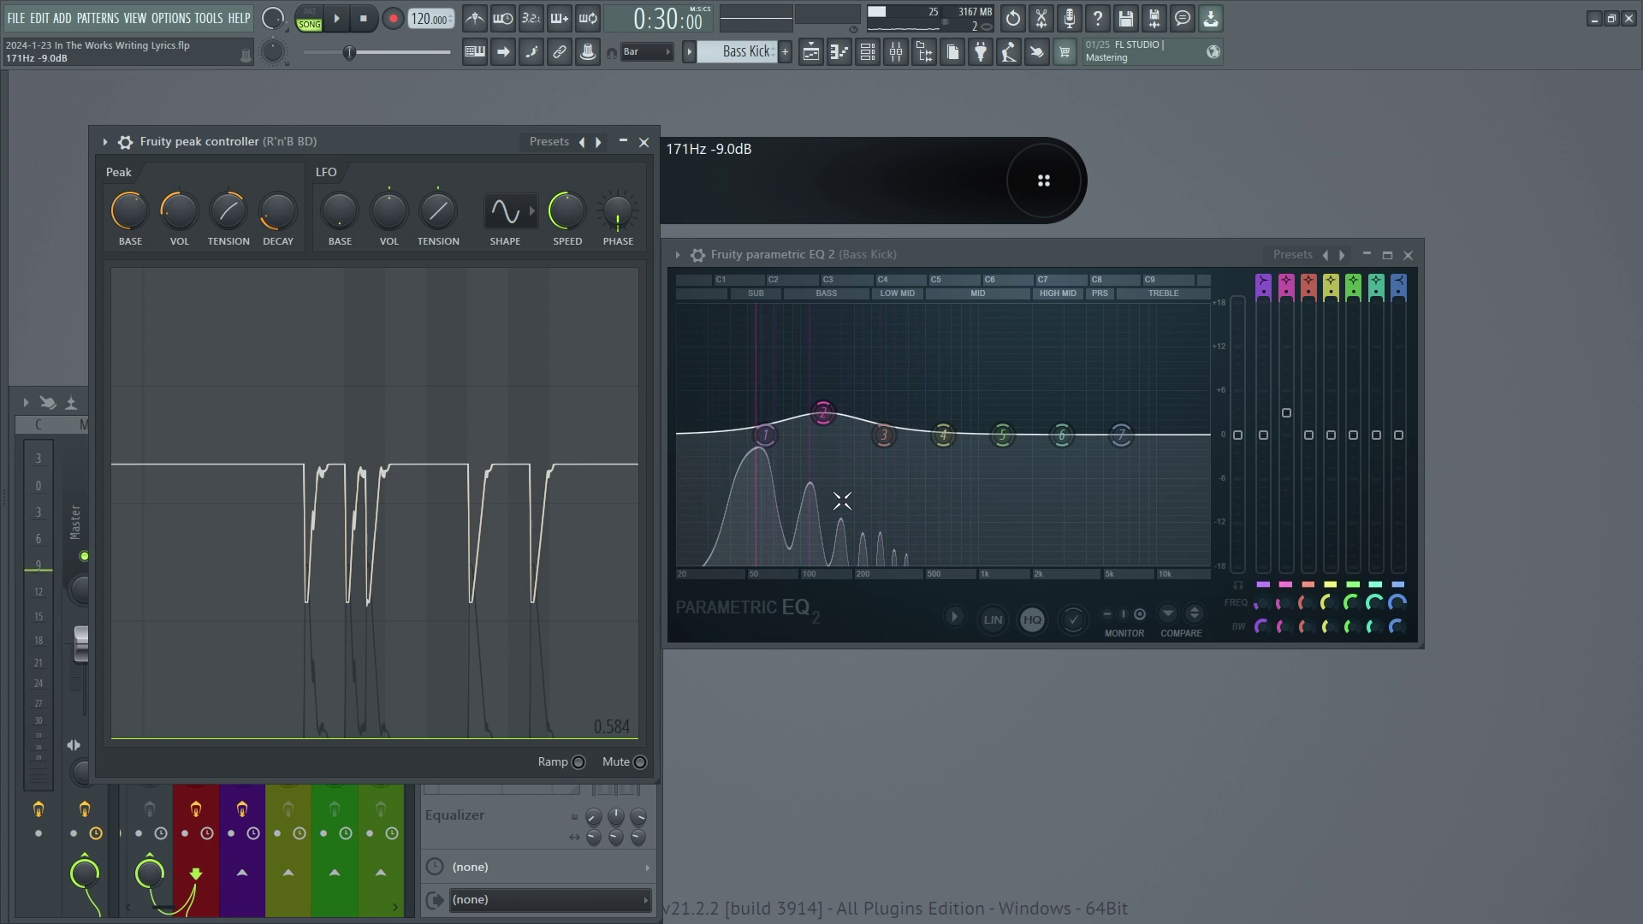
left_click(43, 590)
left_click(243, 557)
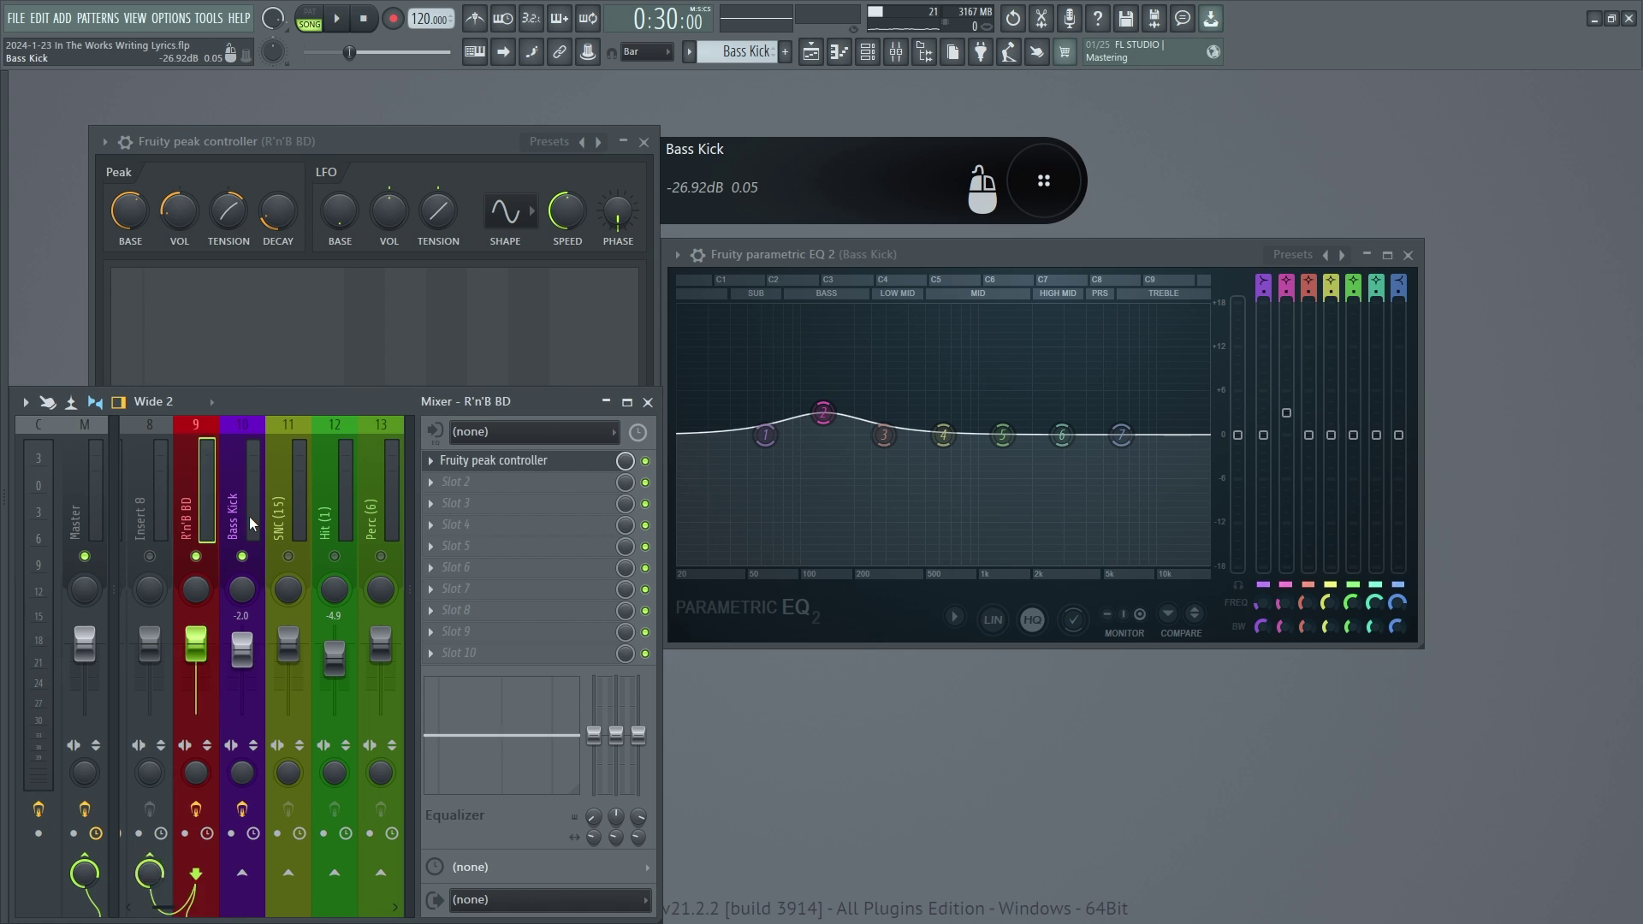
left_click(349, 132)
Try raising the R'n'B BD controller's peak decay speed to 100% while playing the song
key("space")
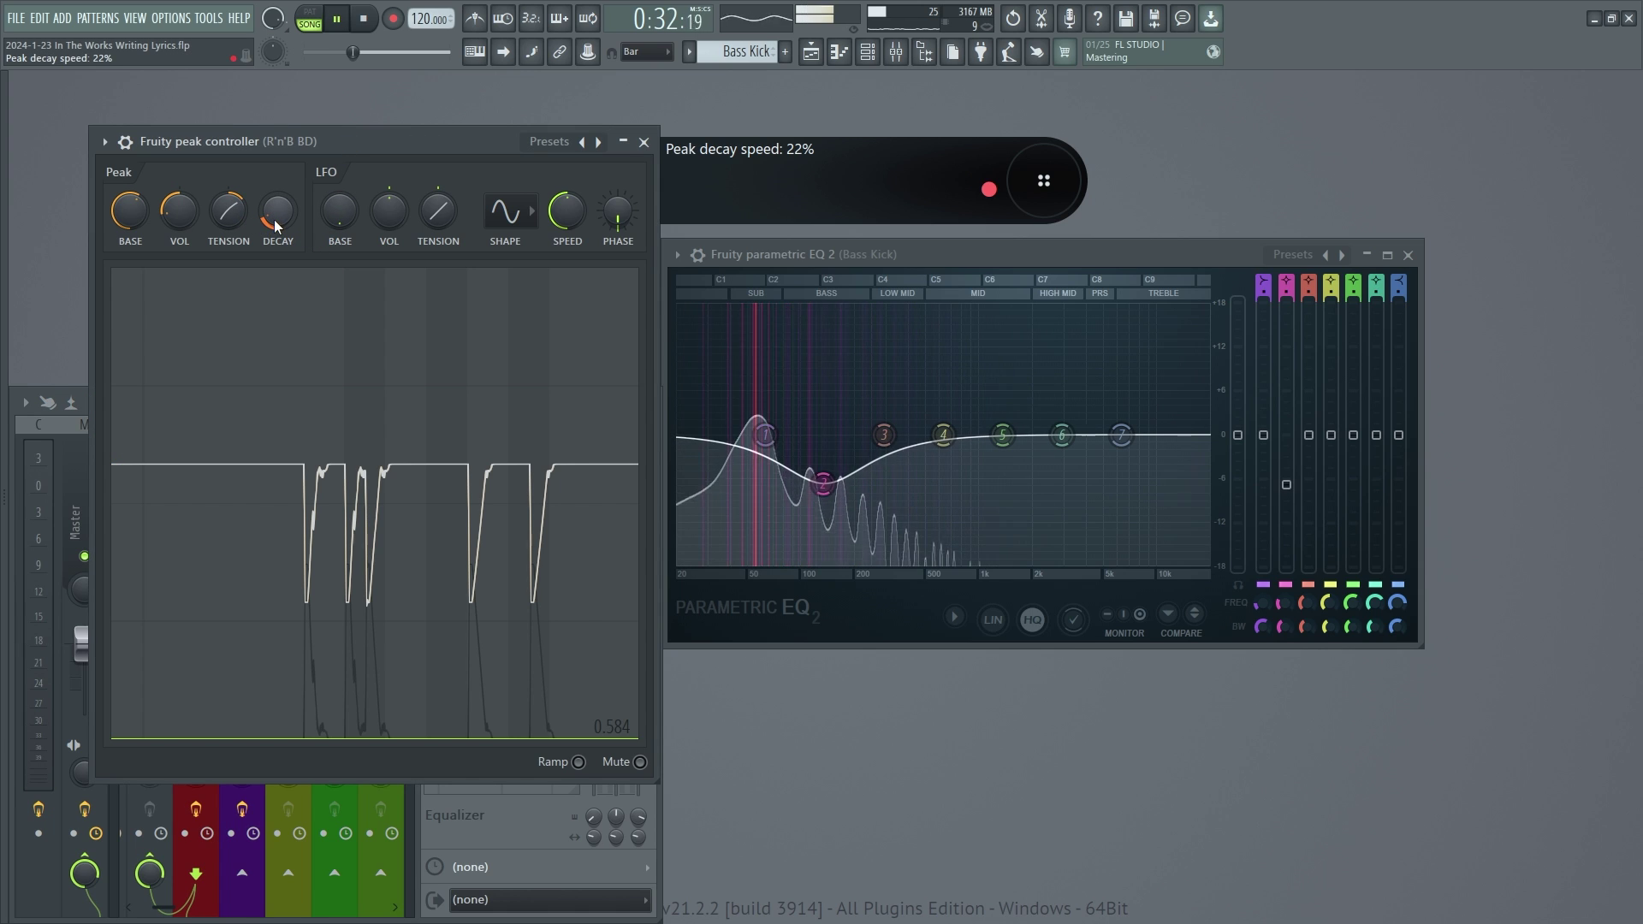
left_click_drag(275, 226, 281, 218)
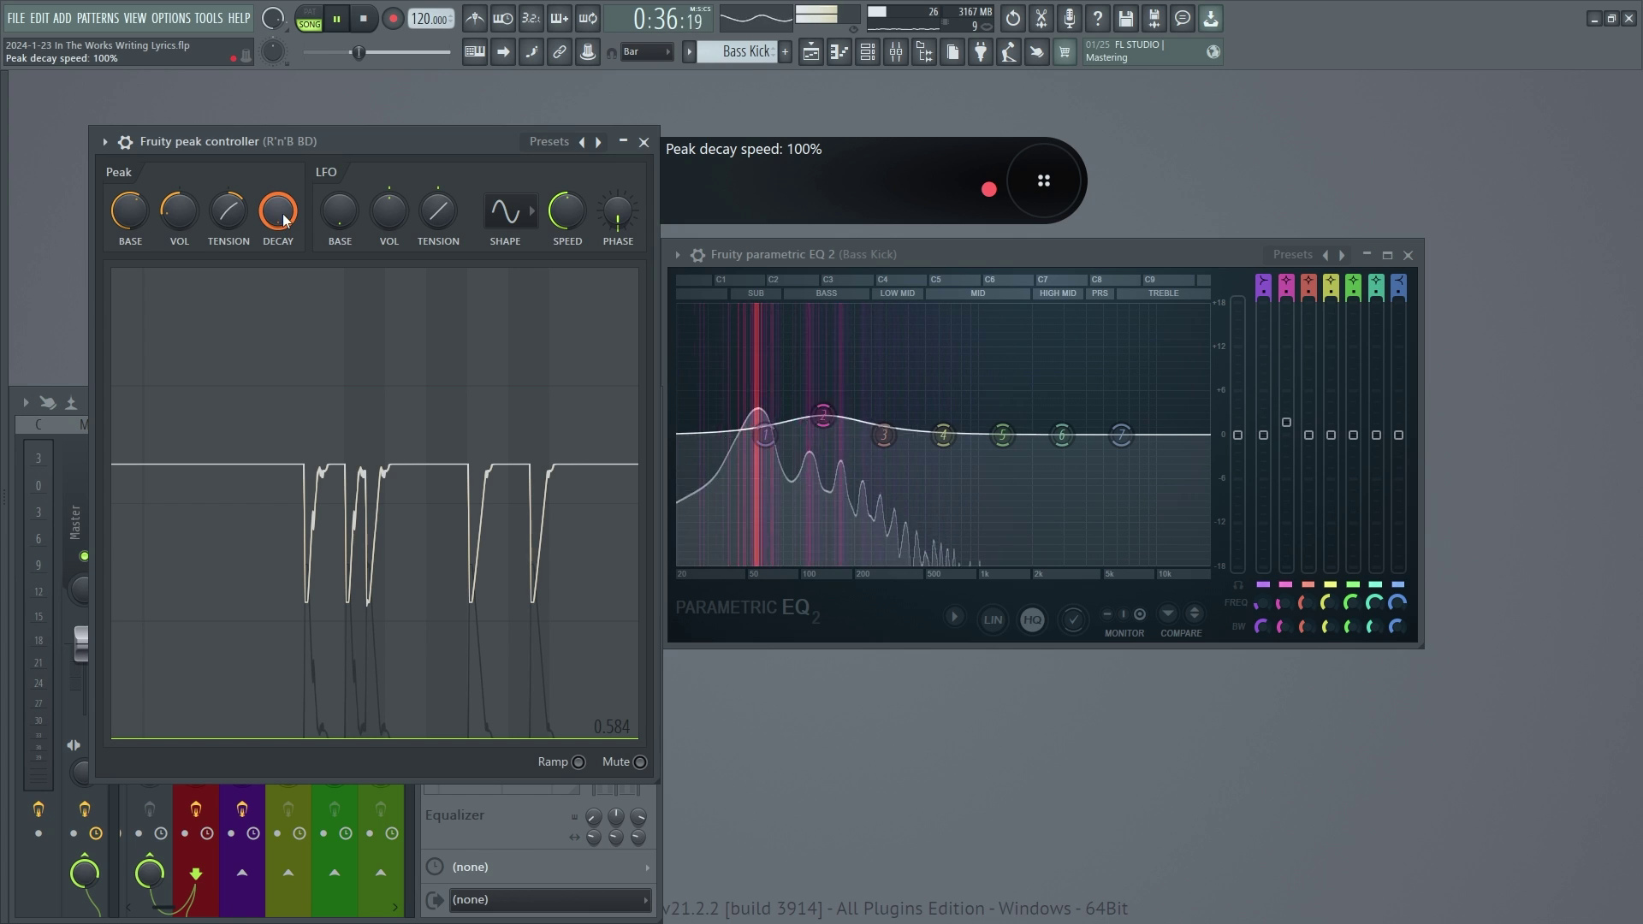
key("space")
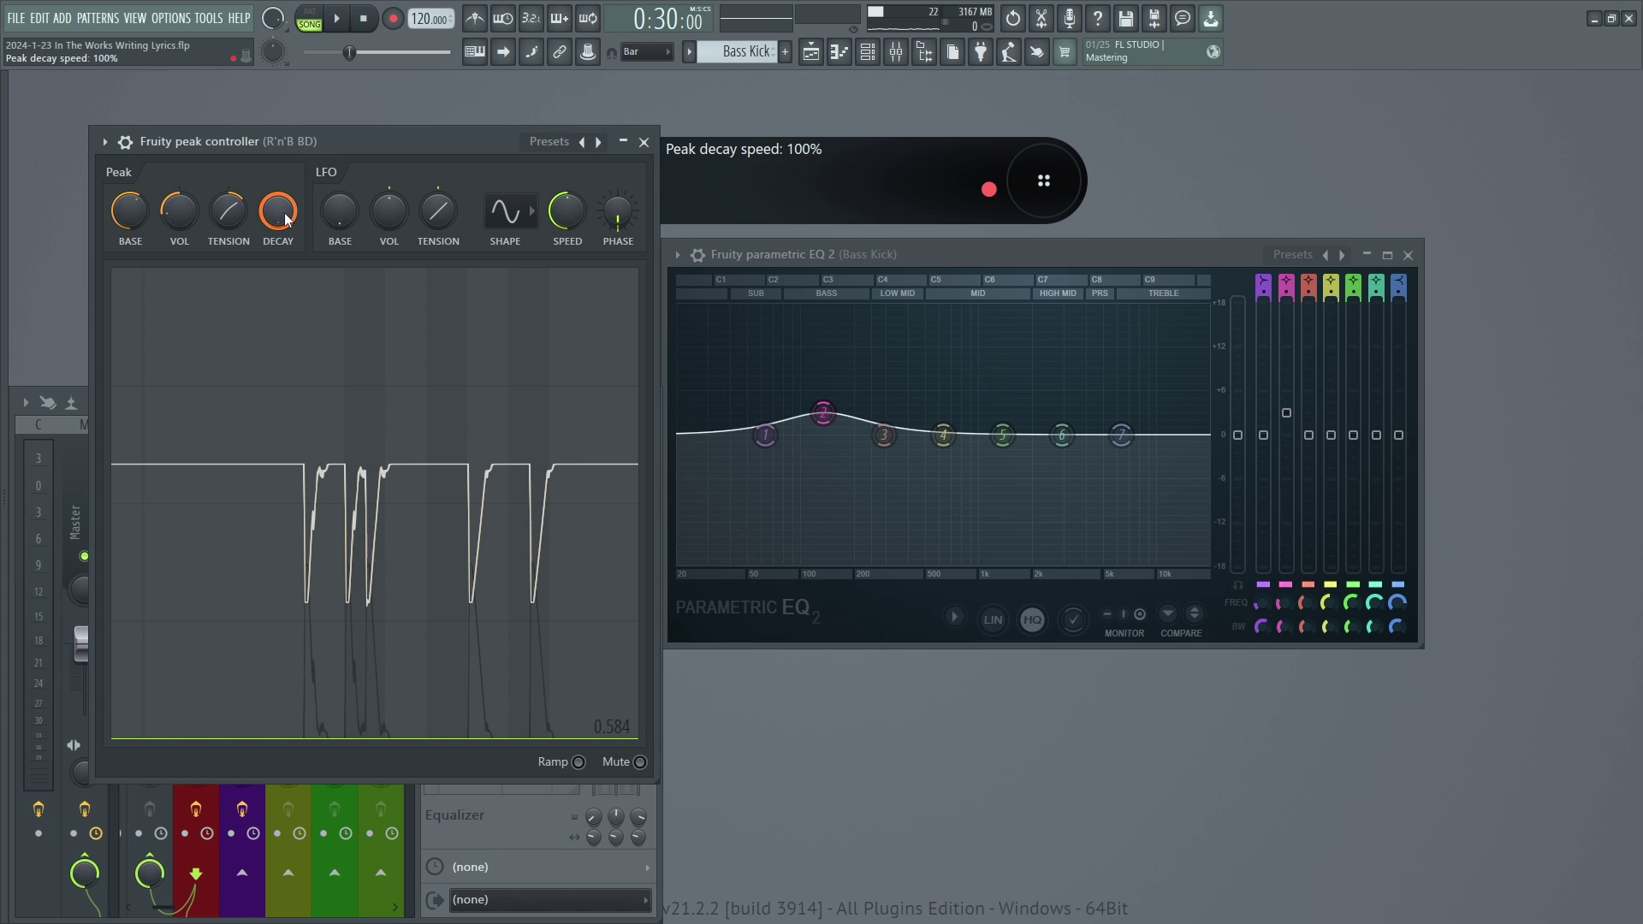
With peak decay eased back to a moderate setting, lower band 2 of the Bass Kick EQ to 56 Hz while playing the song
key("space")
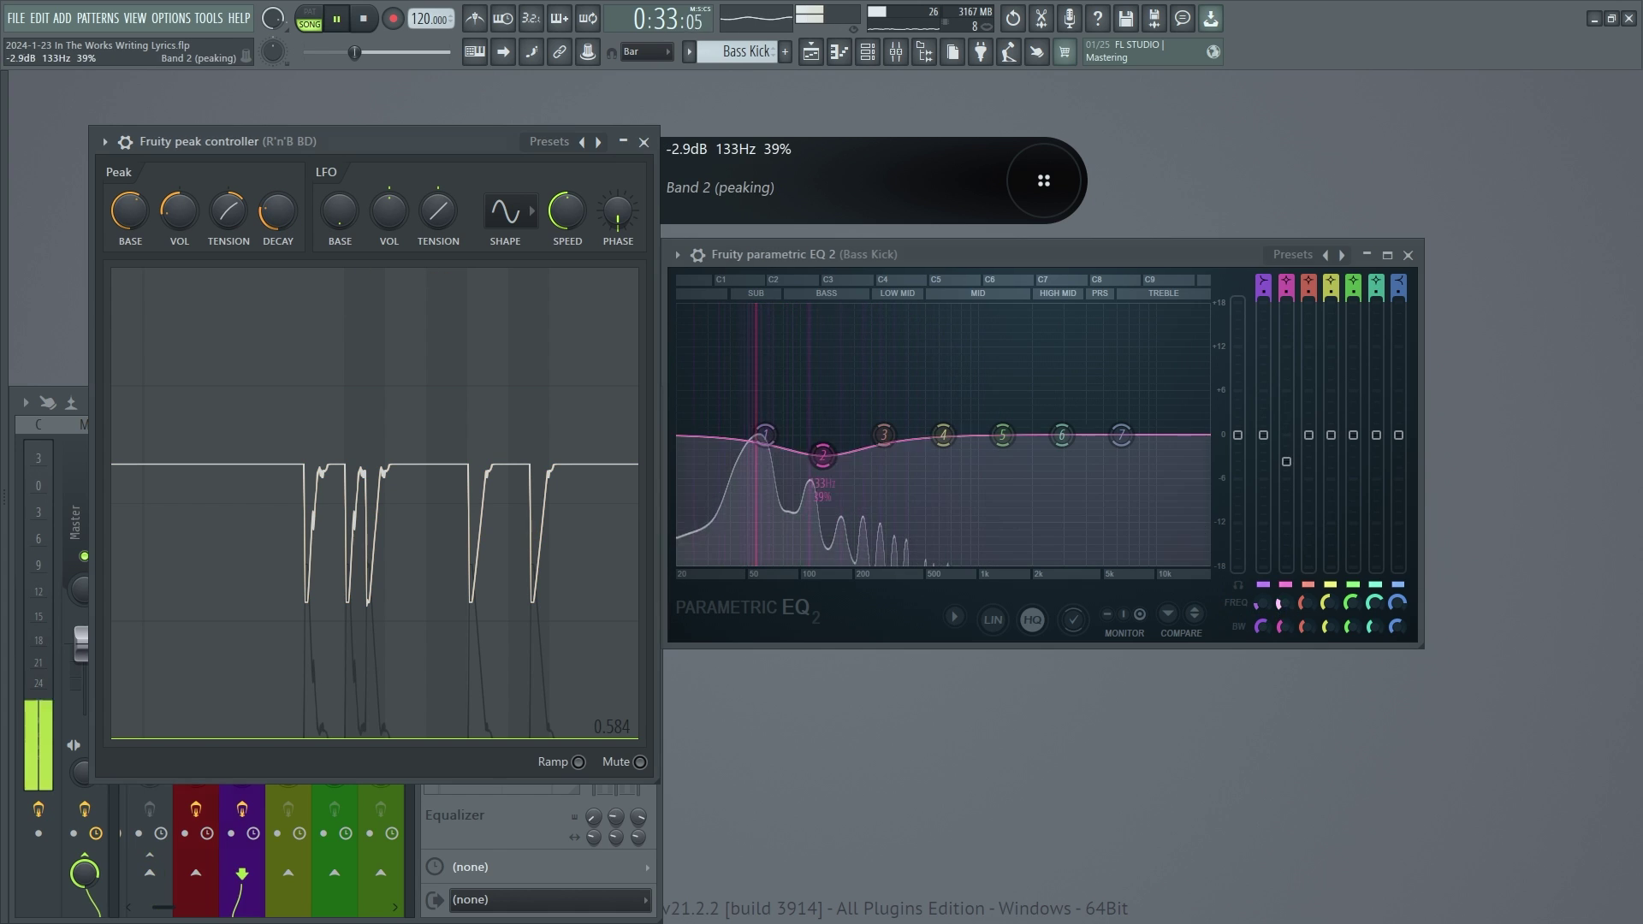
scroll(1282, 603, "down", 10)
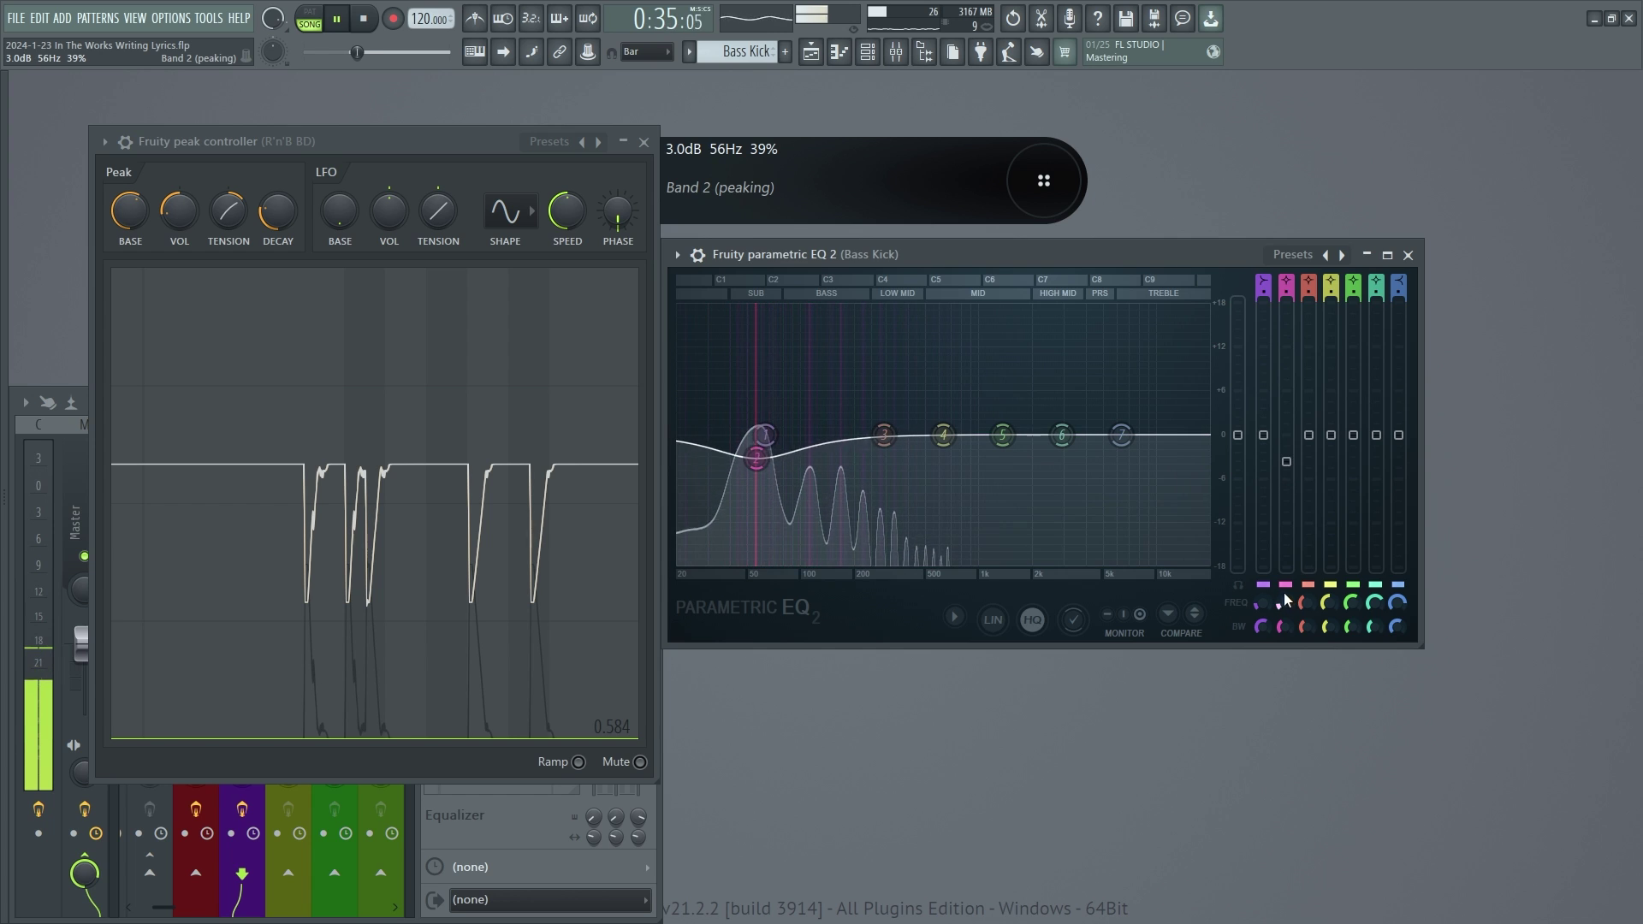
key("space")
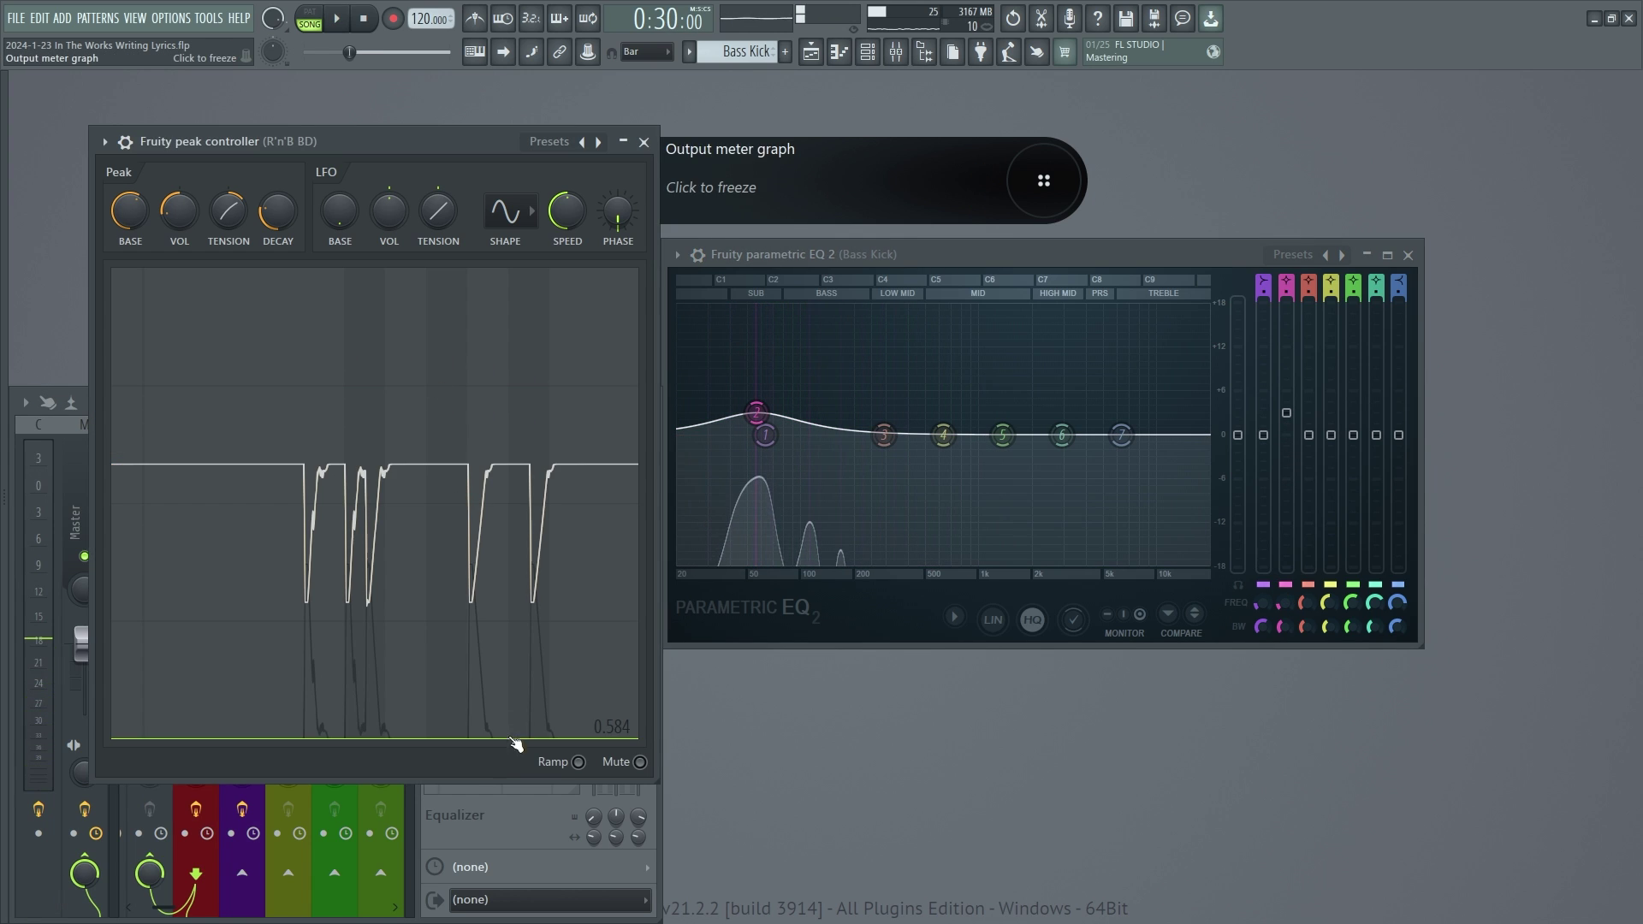
Shrink the peak controller's graph back to a compact height and rearrange the plugin windows beside the mixer
left_click_drag(463, 781, 363, 380)
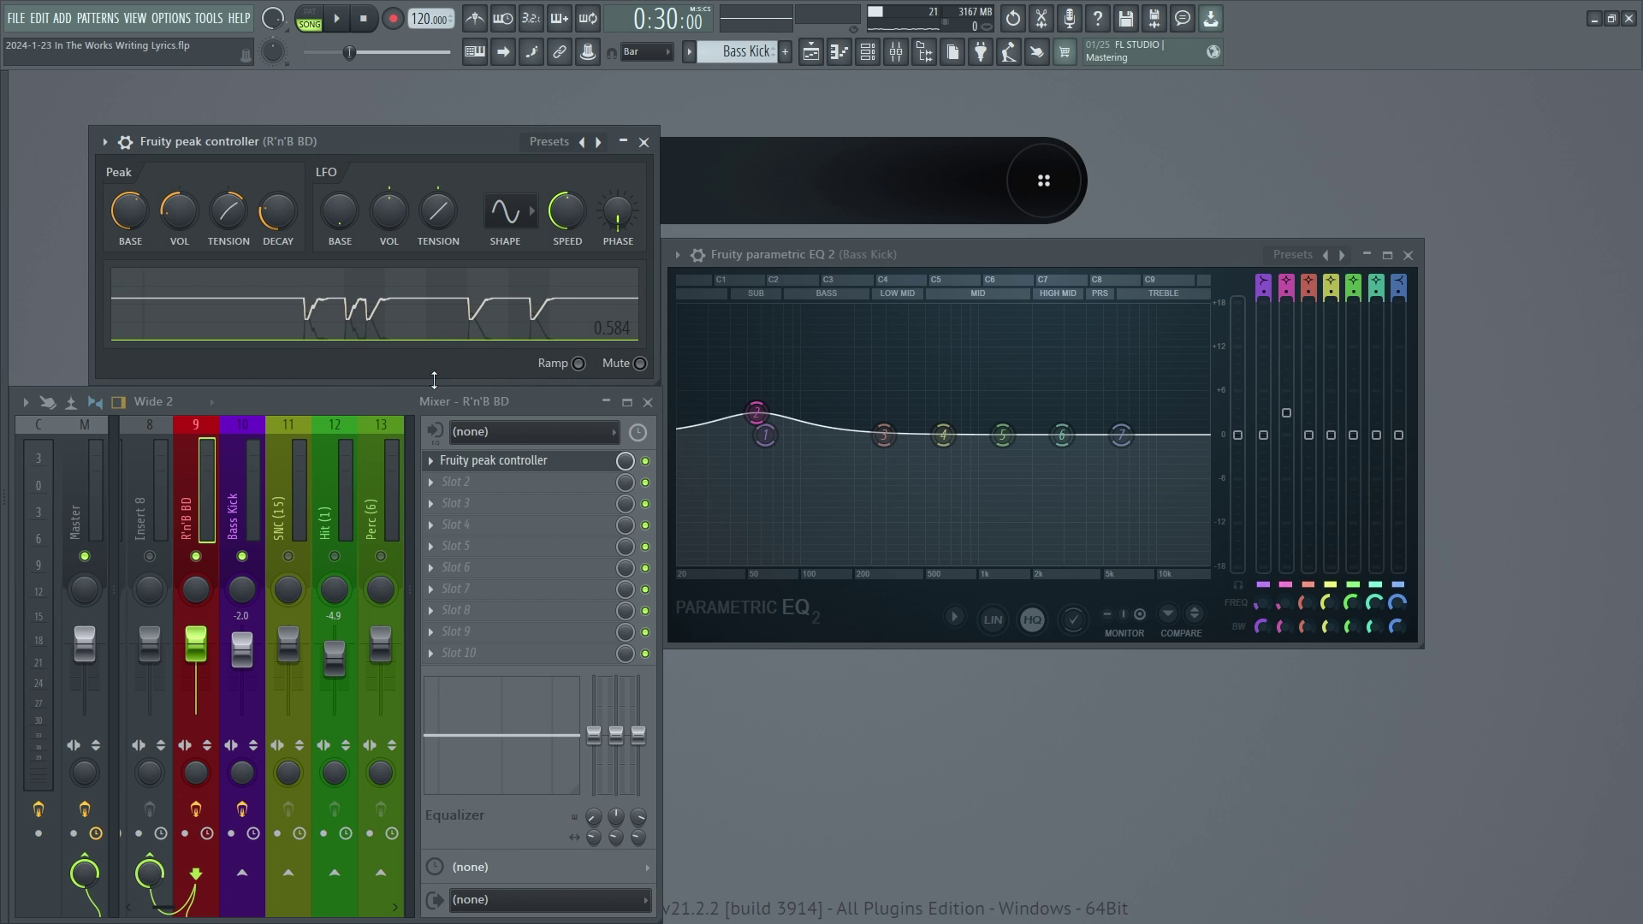
left_click_drag(763, 254, 767, 269)
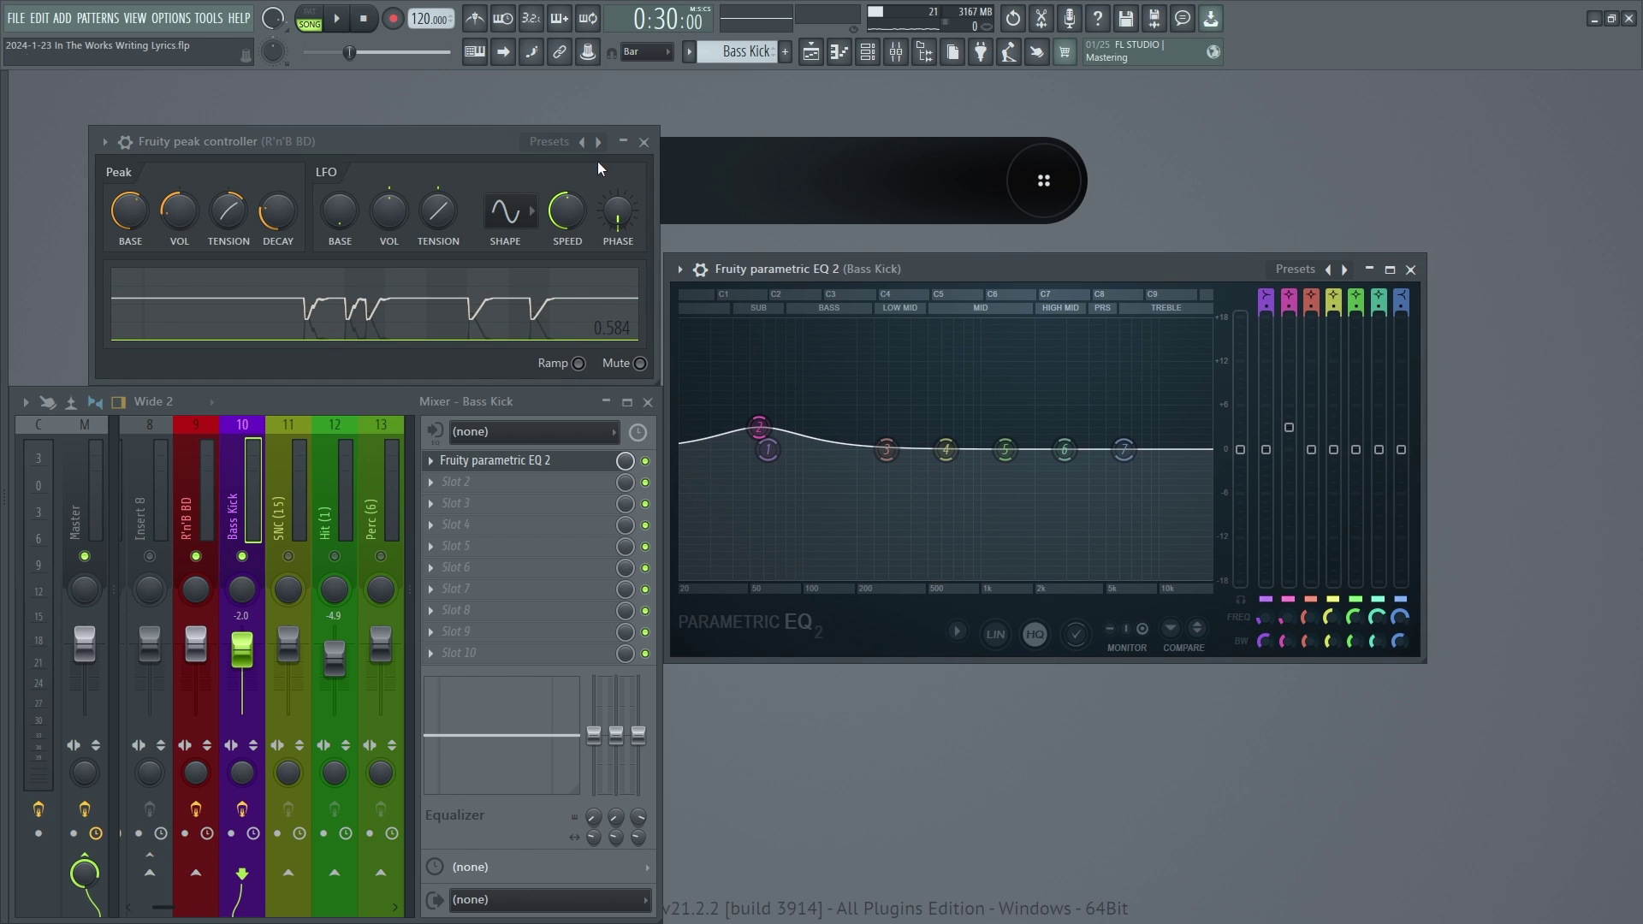
left_click_drag(450, 147, 457, 141)
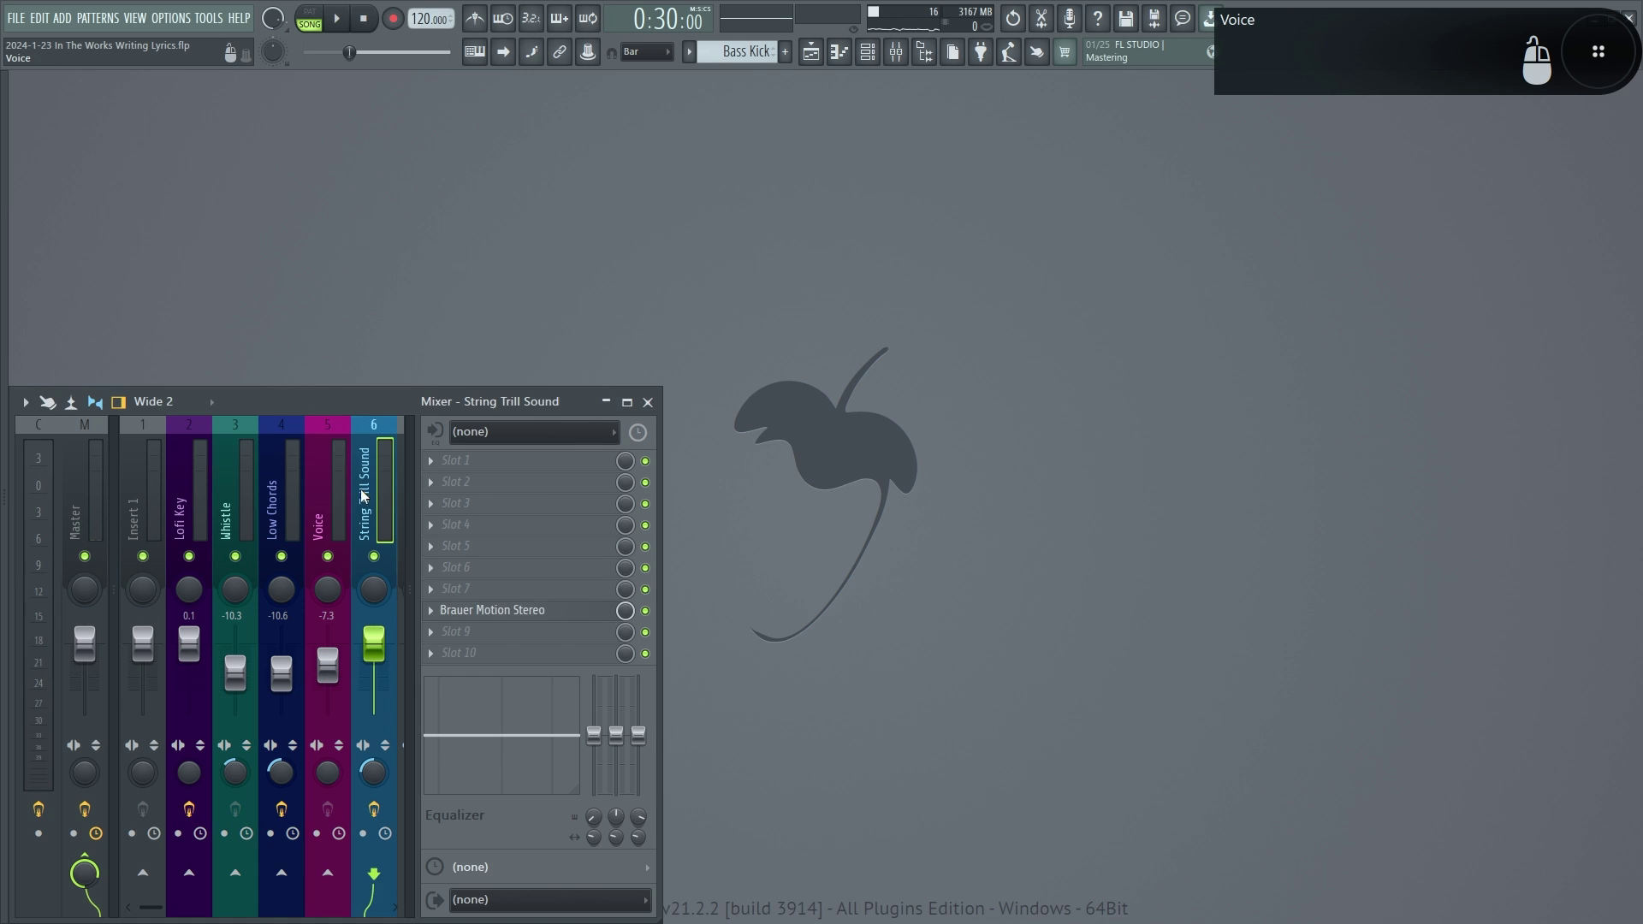
Solo the Voice track in the mixer and play the song to hear it alone
left_click(331, 493)
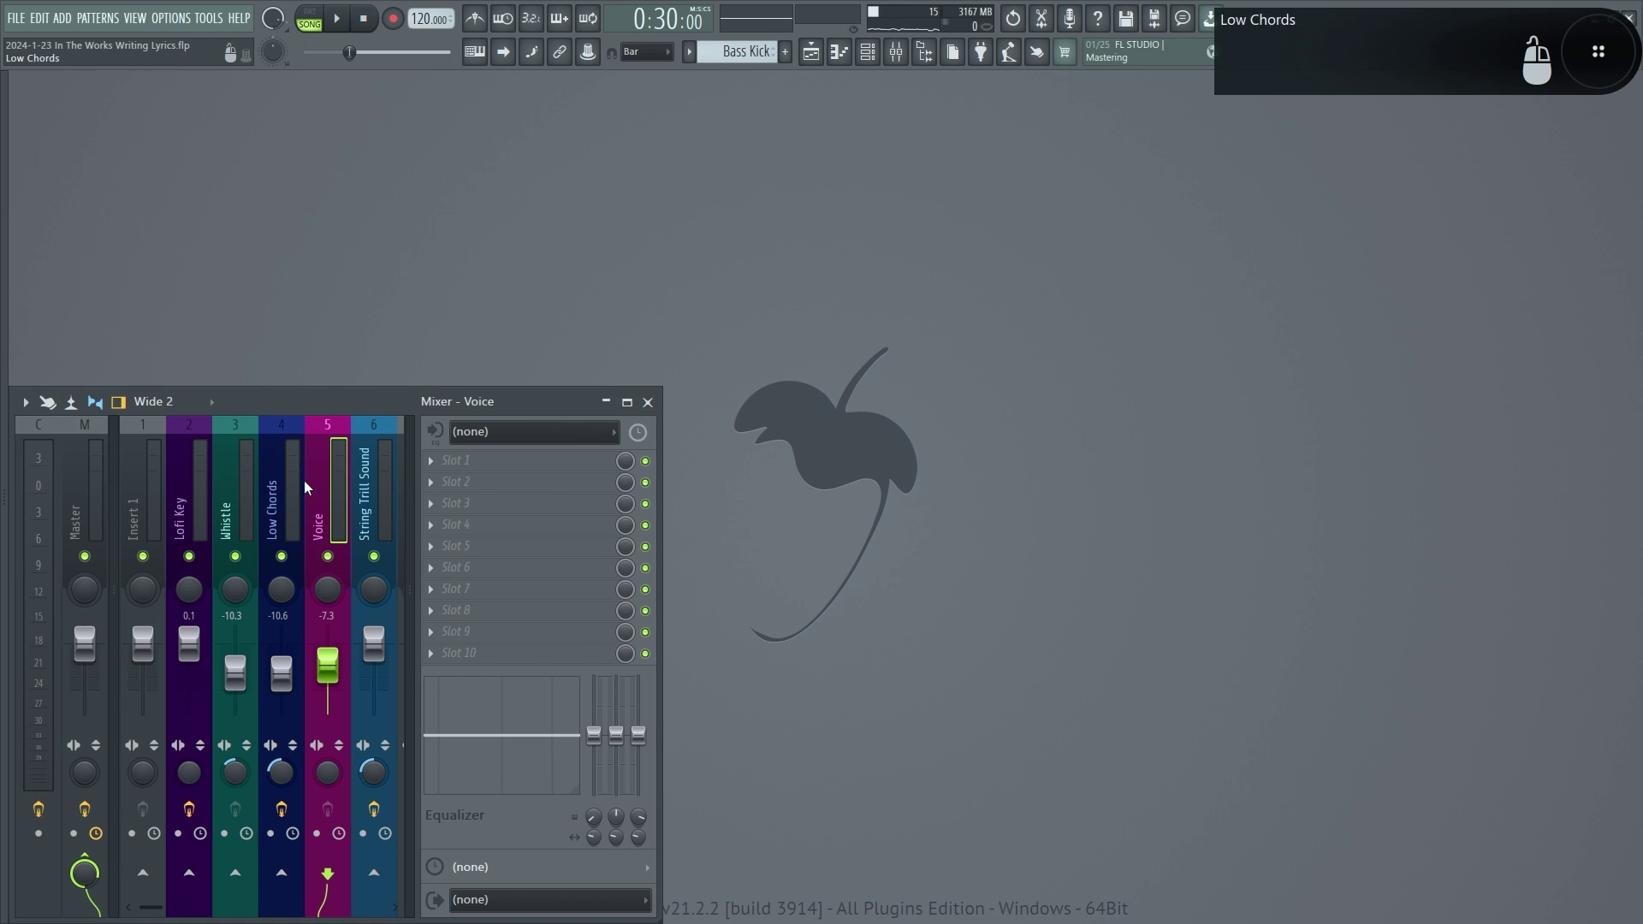
right_click(329, 556)
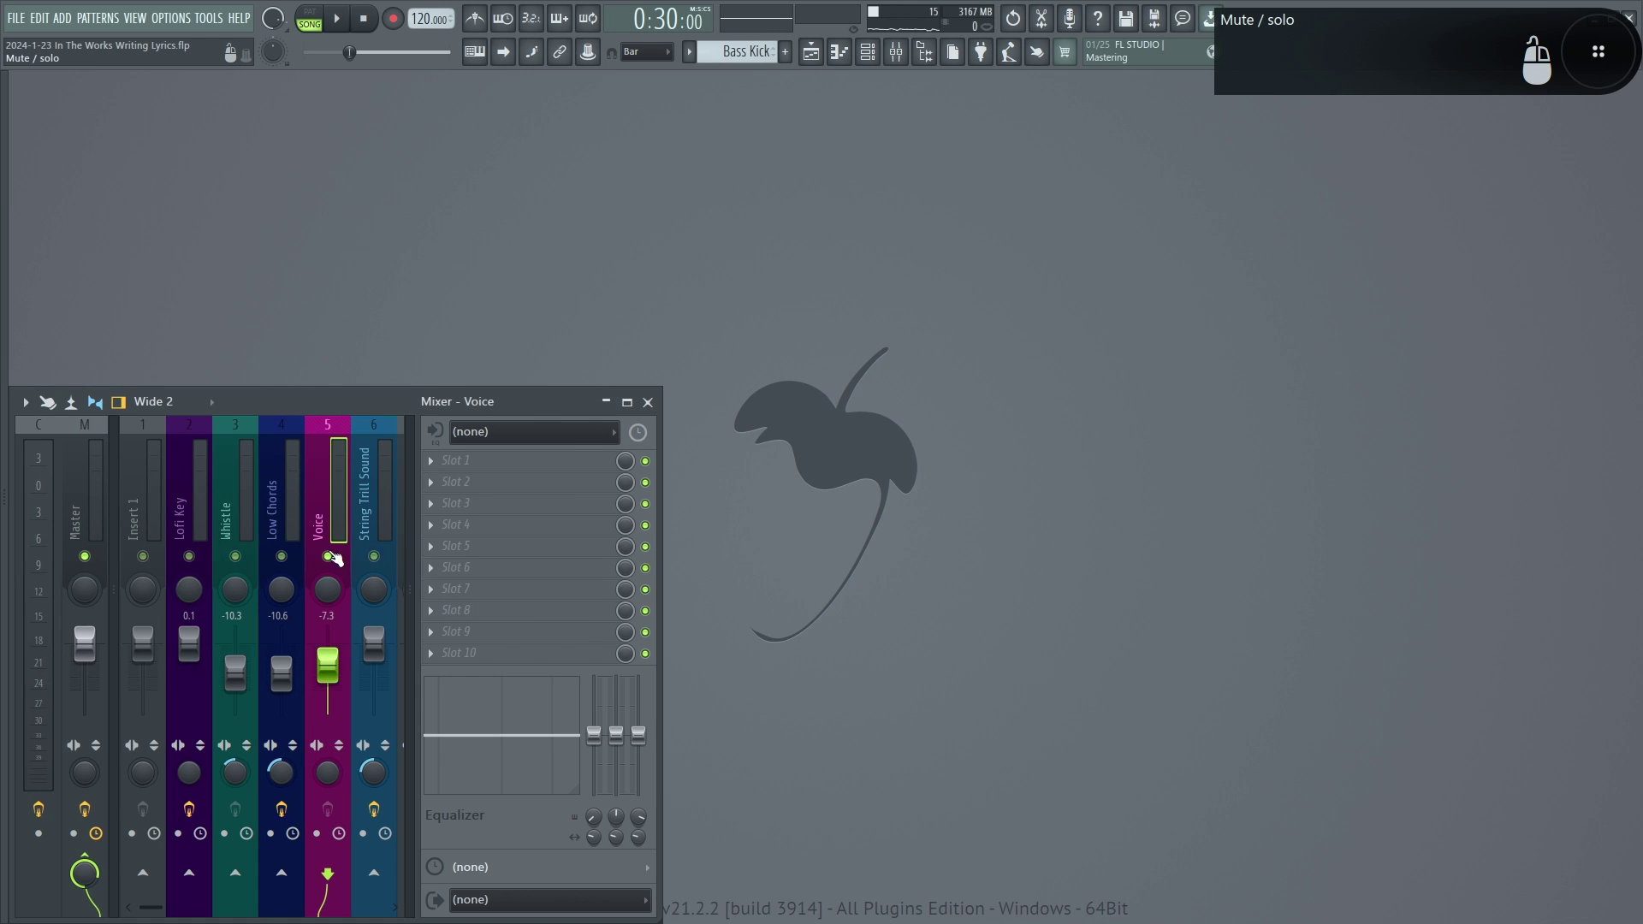
key("space")
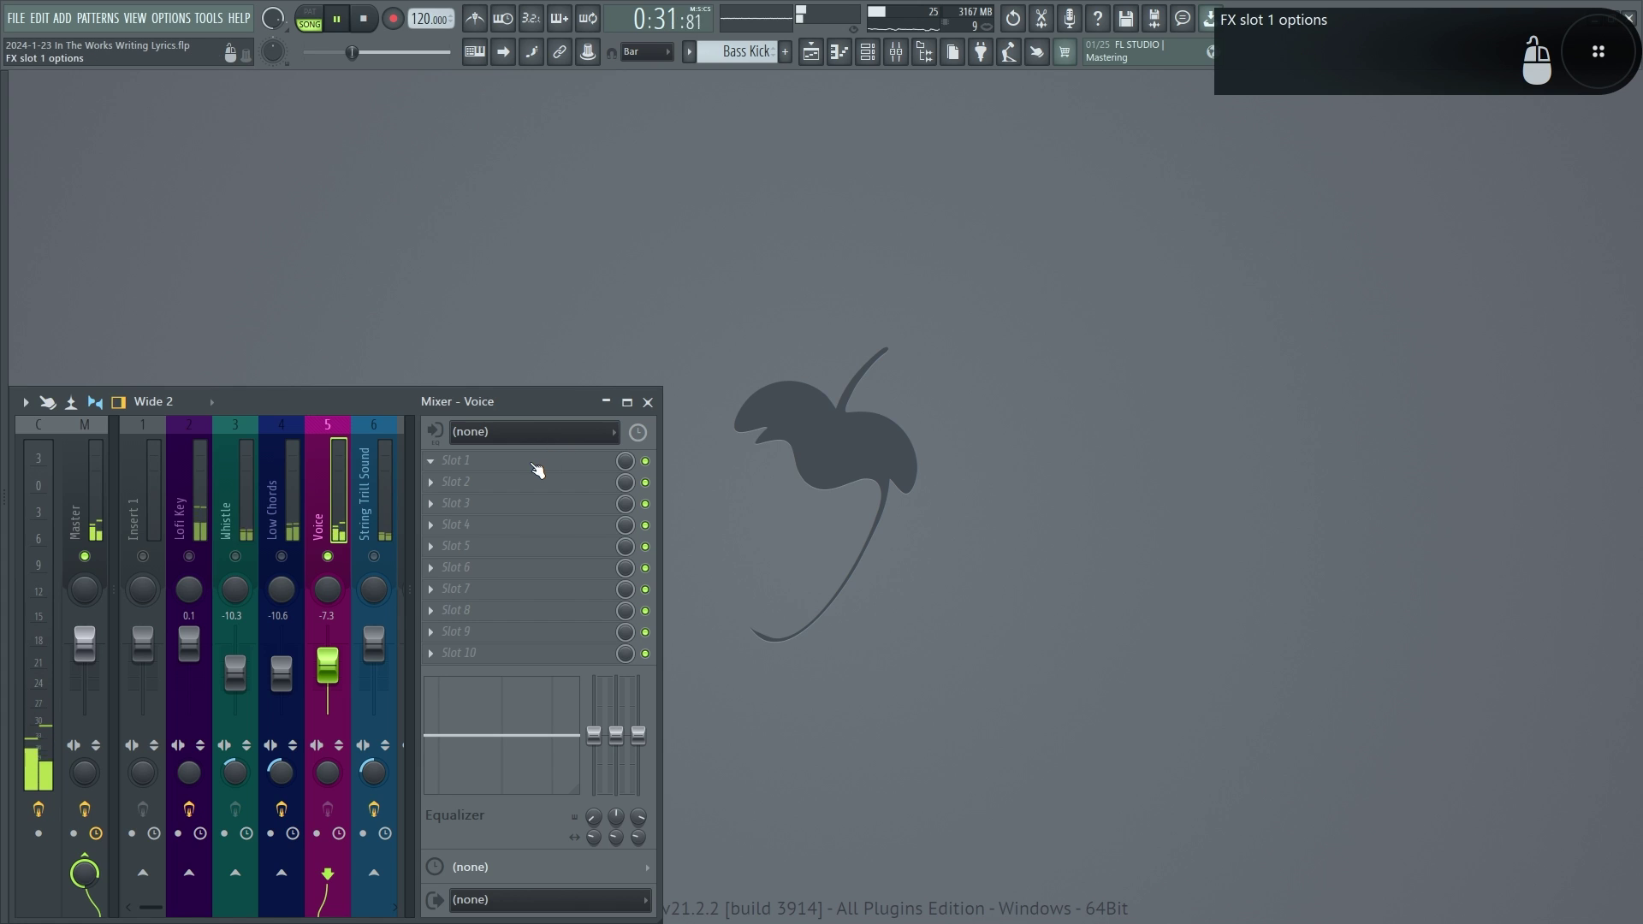
key("space")
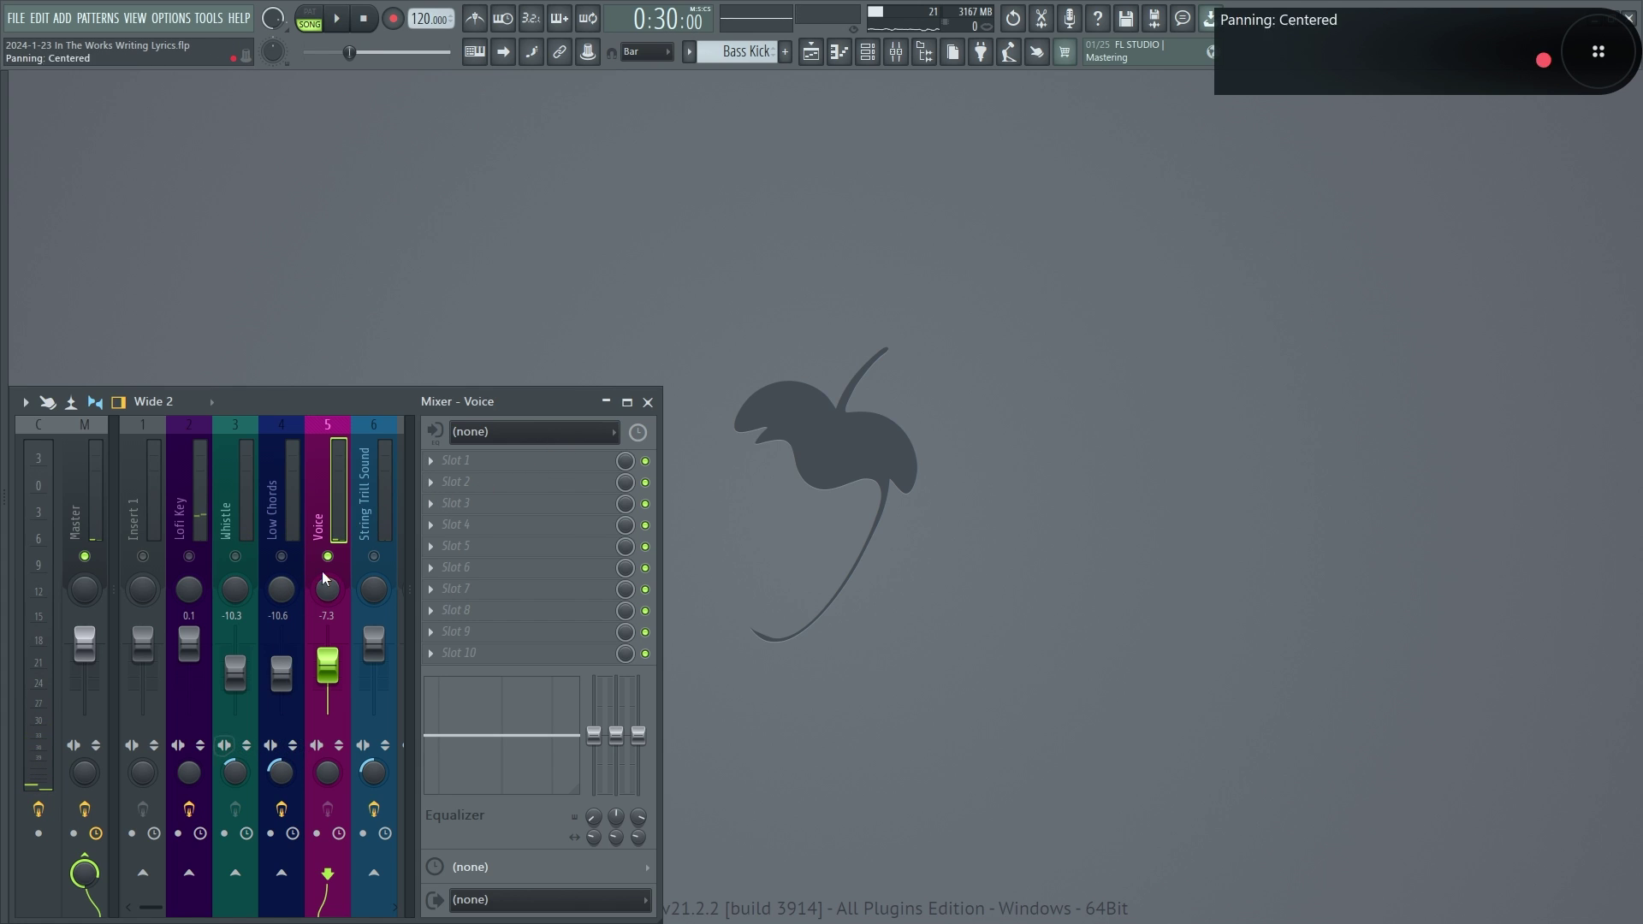
Play the soloed Voice with the Master track's stereo separation at 100% merged to hear it in mono
left_click(332, 501)
left_click_drag(332, 497, 911, 561)
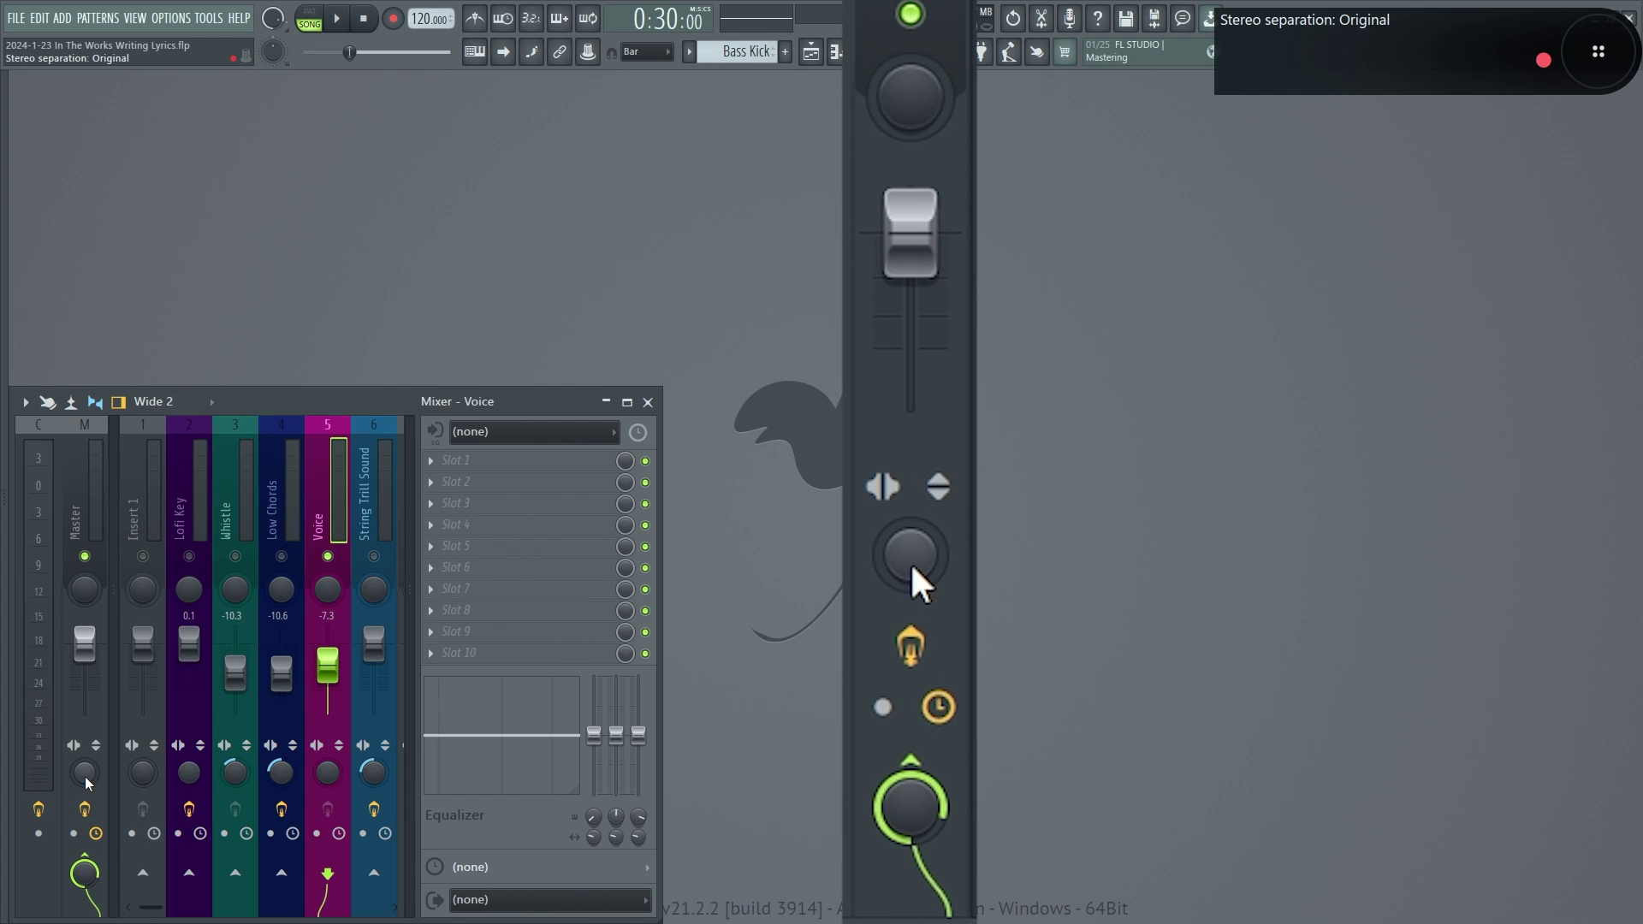
key("space")
left_click_drag(85, 773, 87, 753)
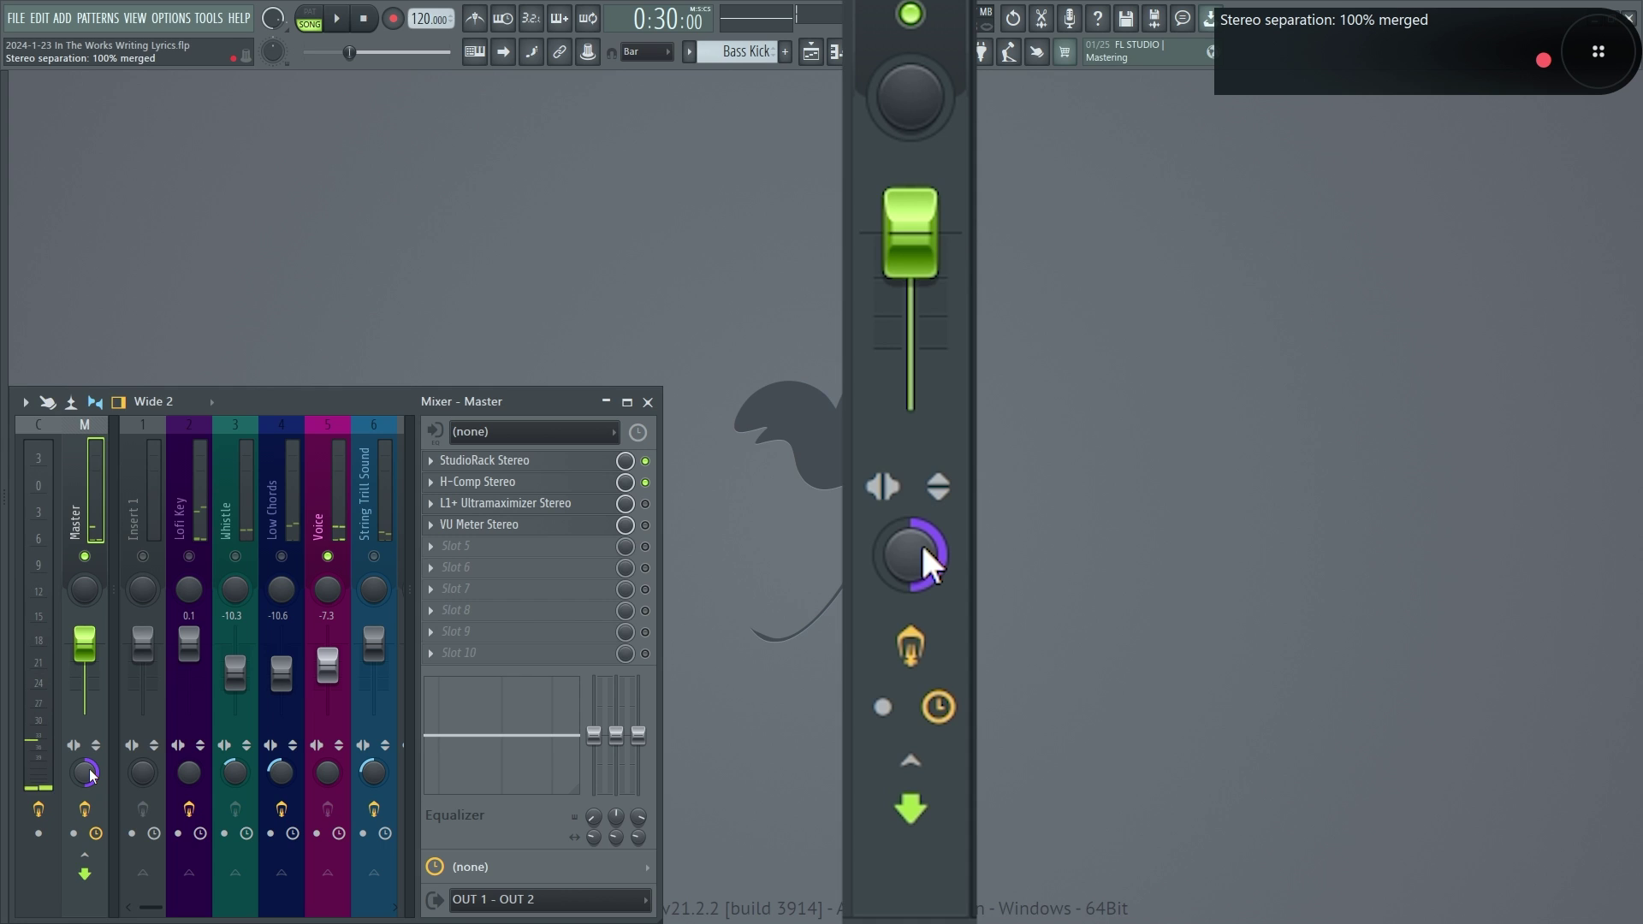
Unsolo Voice and play the full mix, comparing the Master's stereo separation at original and 100% merged
right_click(332, 564)
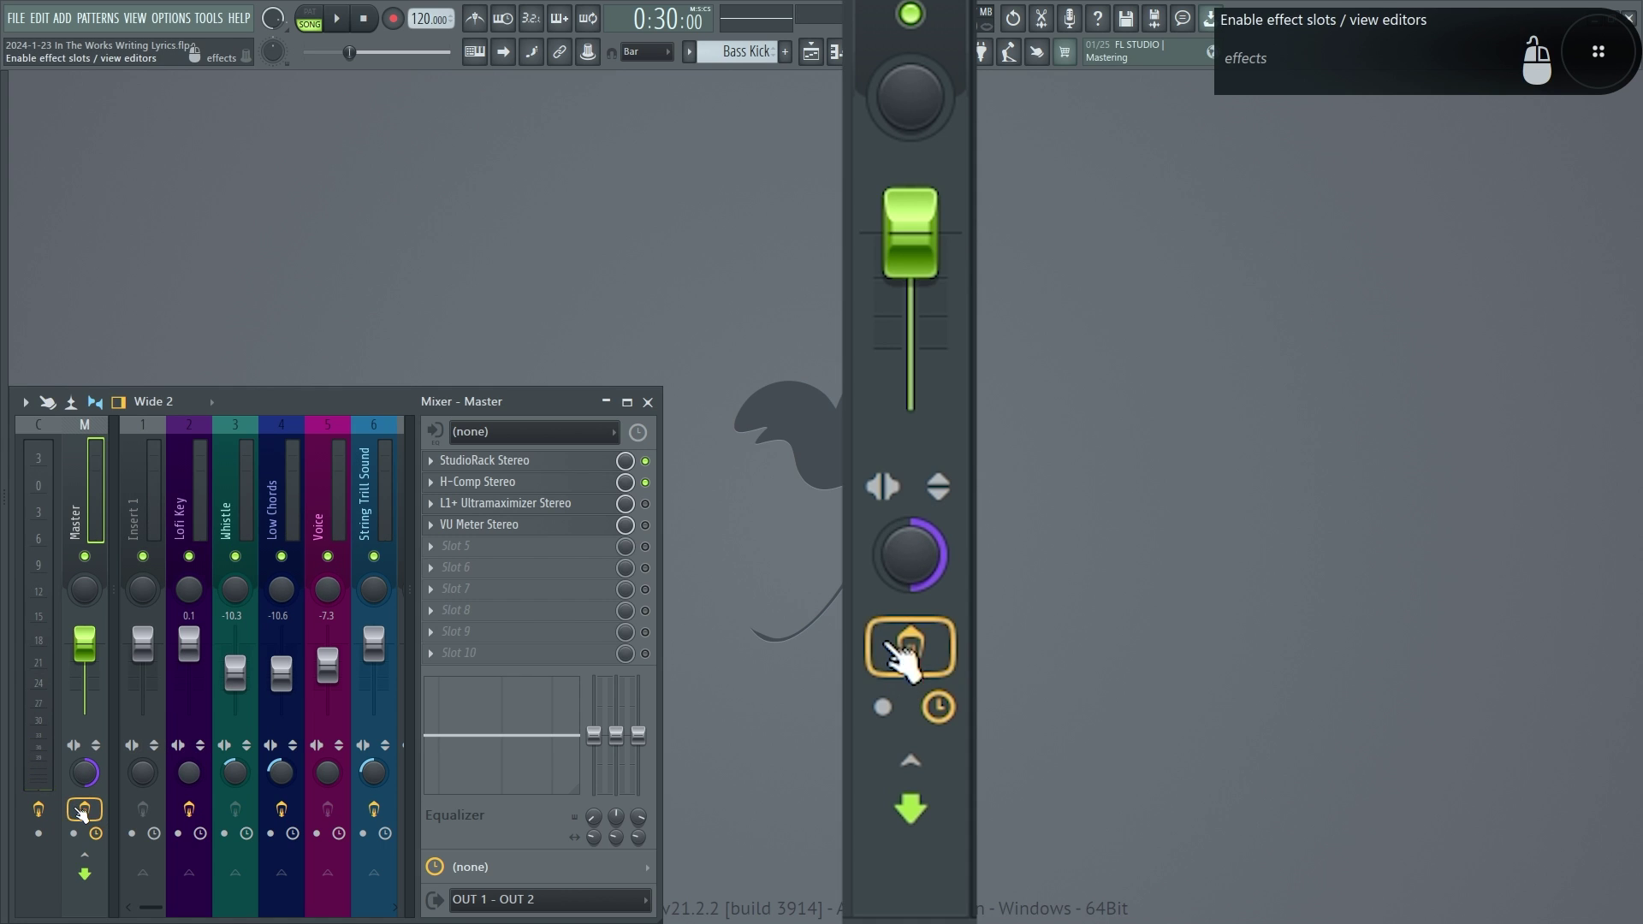
left_click_drag(898, 538, 899, 557)
key("space")
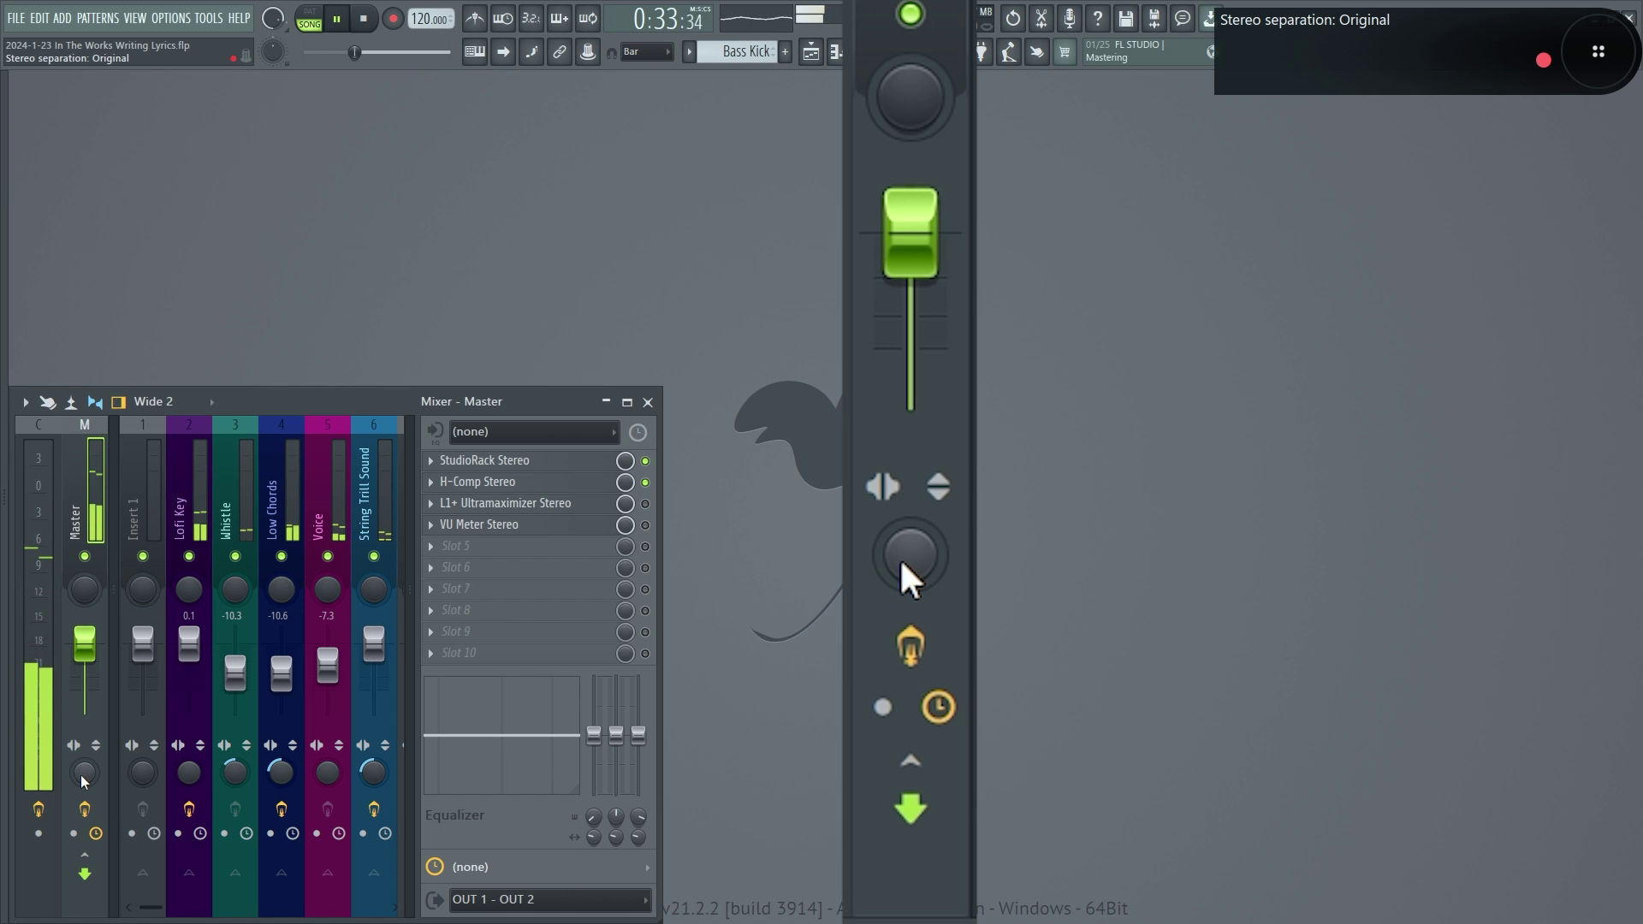
left_click_drag(900, 557, 917, 537)
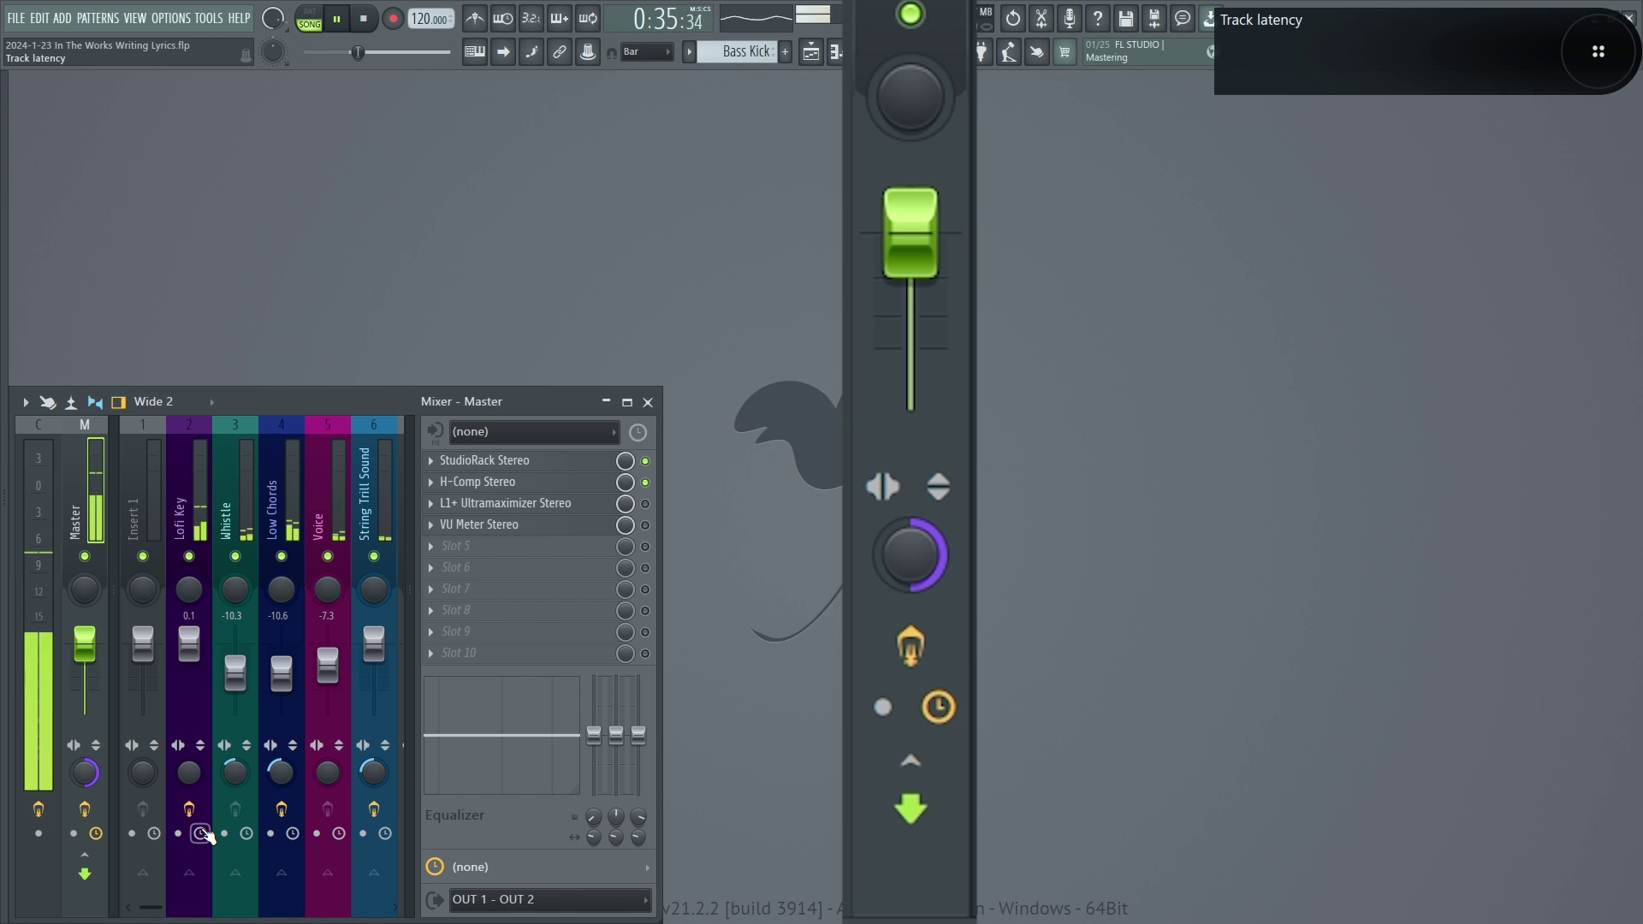
key("space")
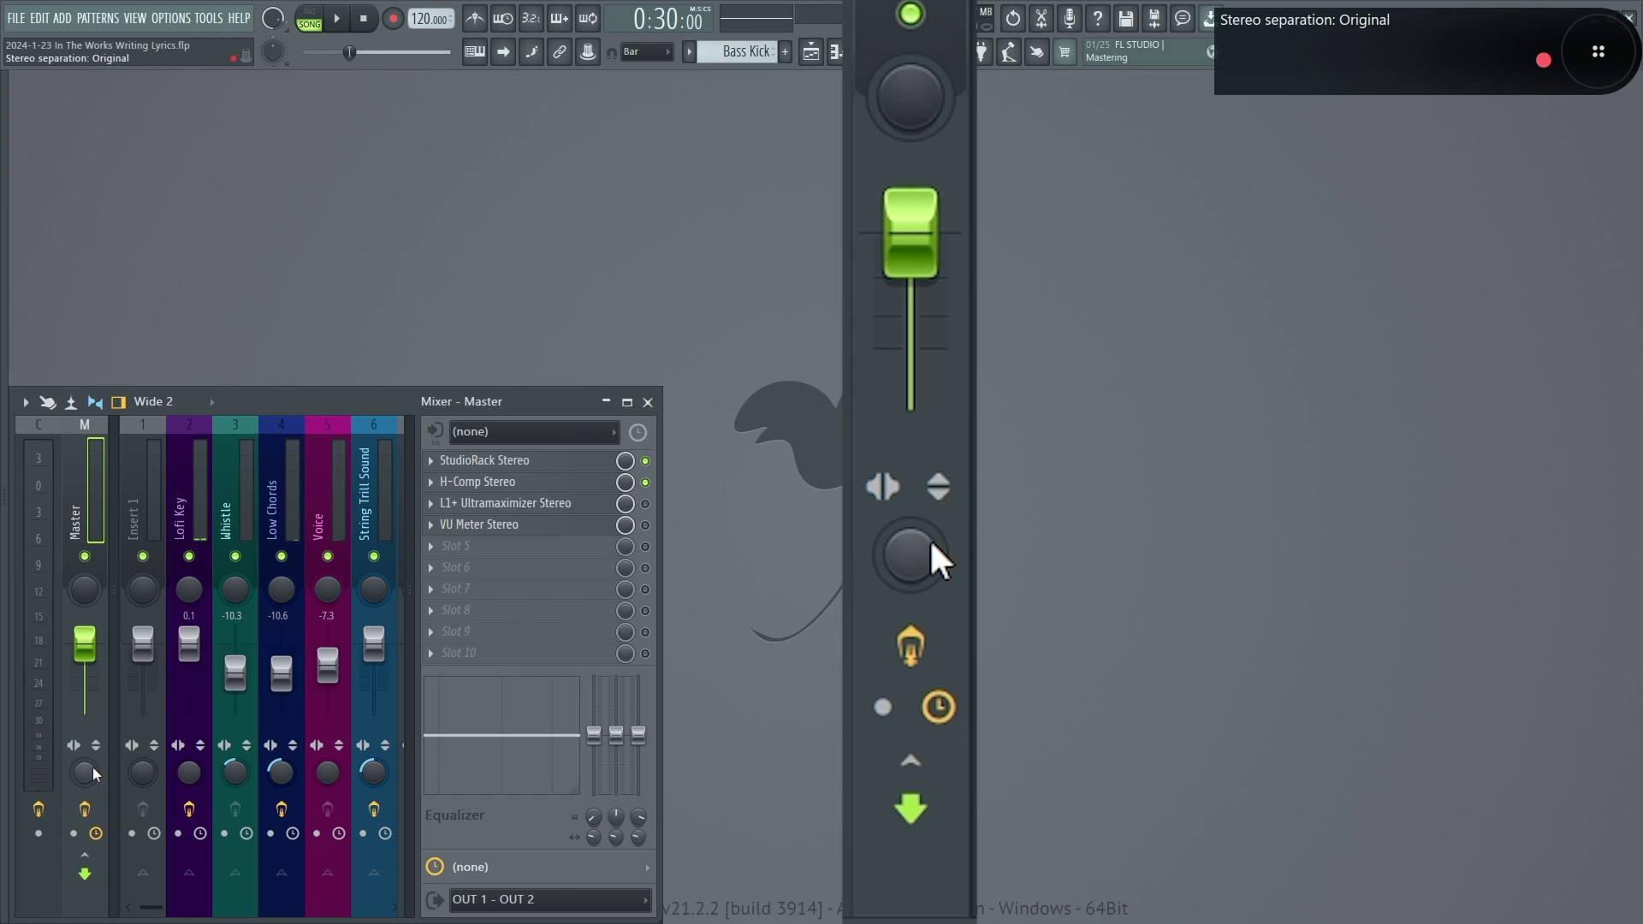
Load Patcher into effect slot 1 of the Voice track and reposition its window
left_click_drag(320, 609, 200, 593)
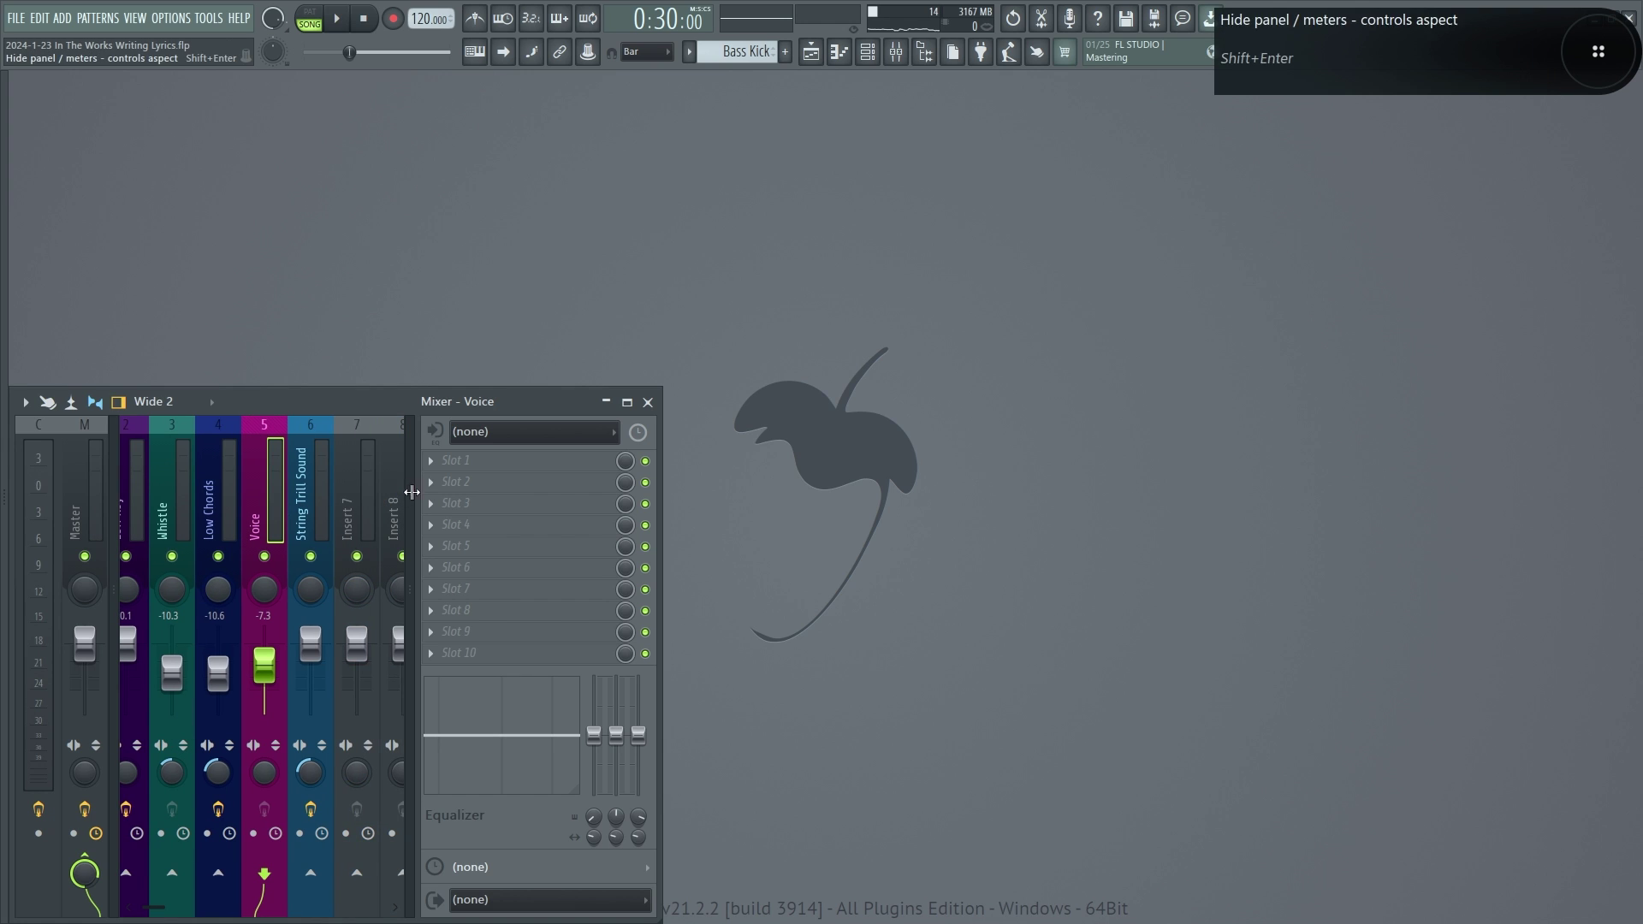
left_click(458, 488)
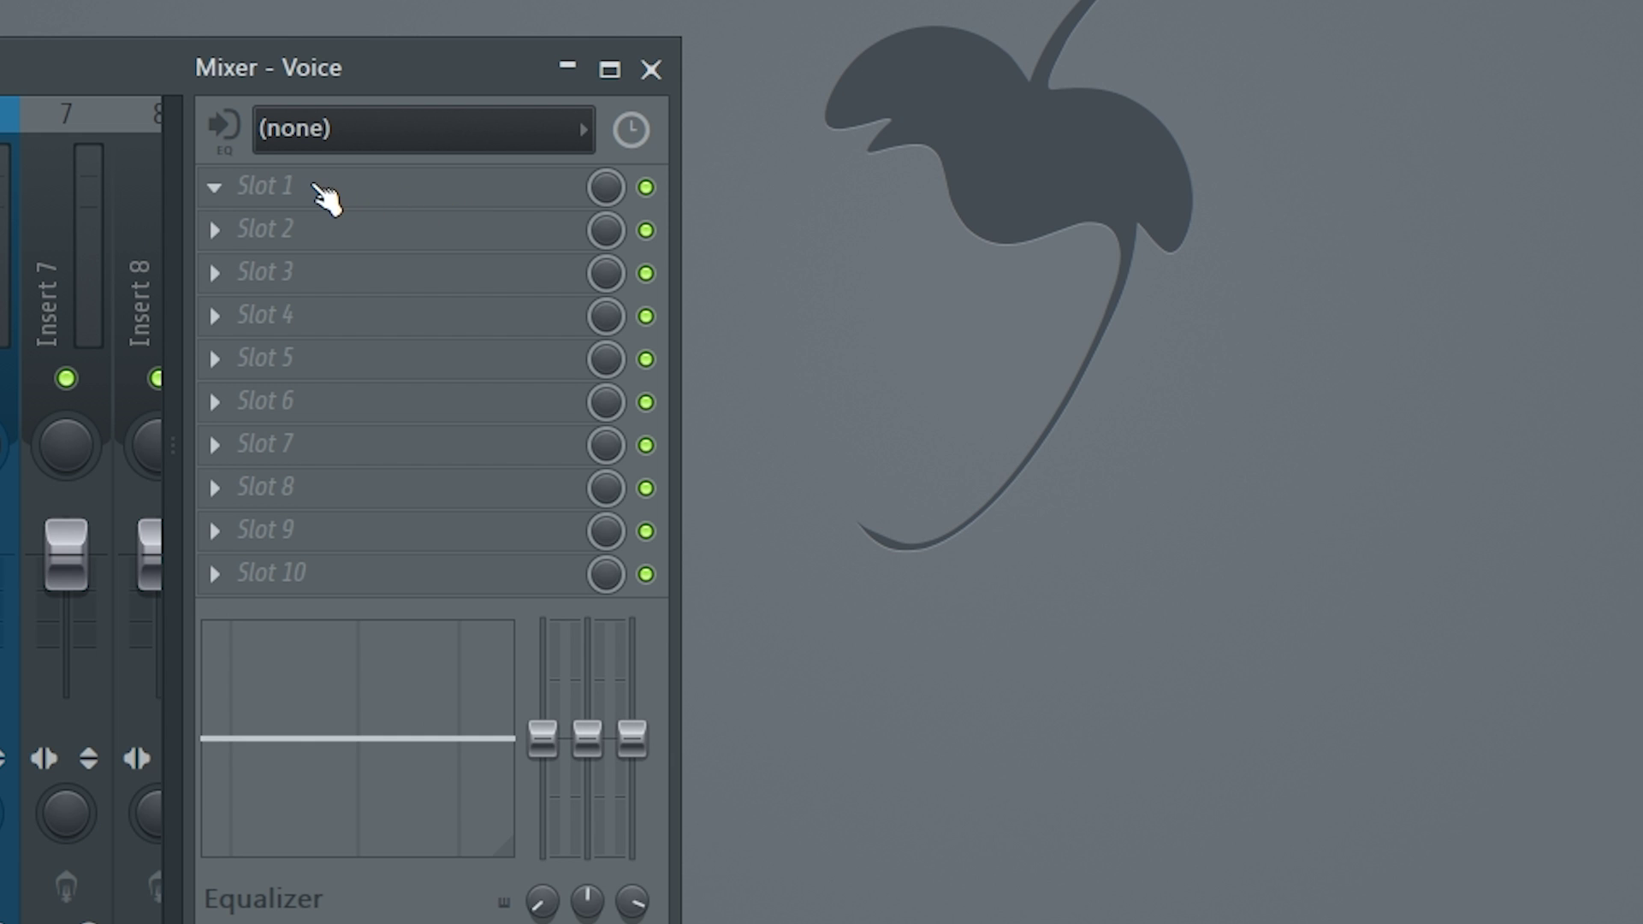
left_click(382, 386)
mouse_move(907, 376)
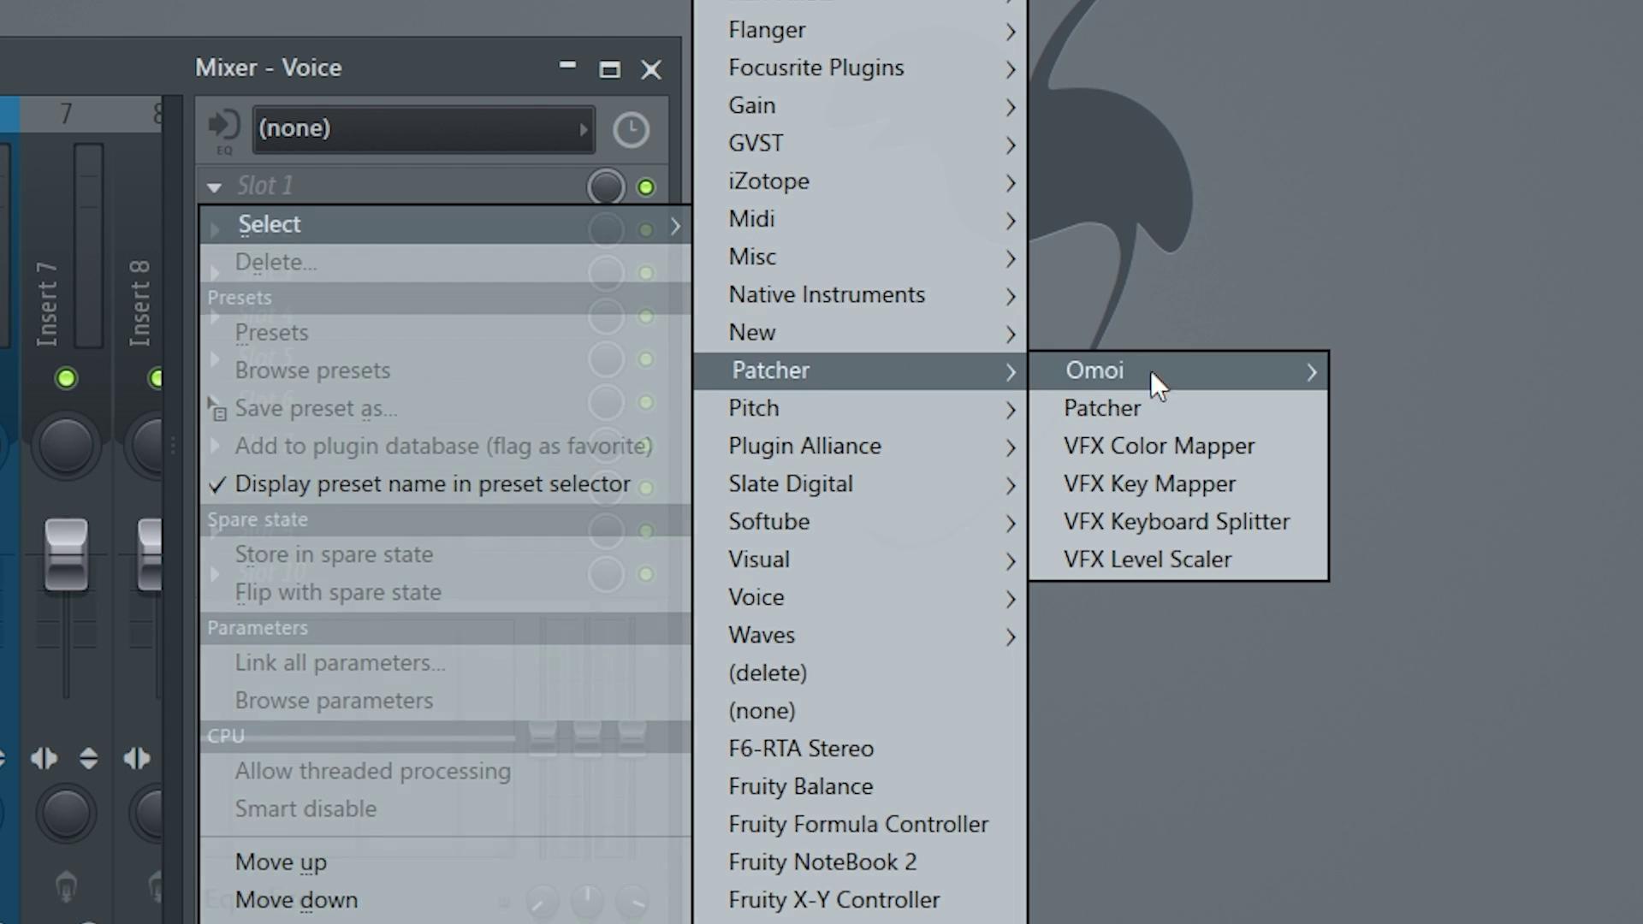
left_click(1174, 419)
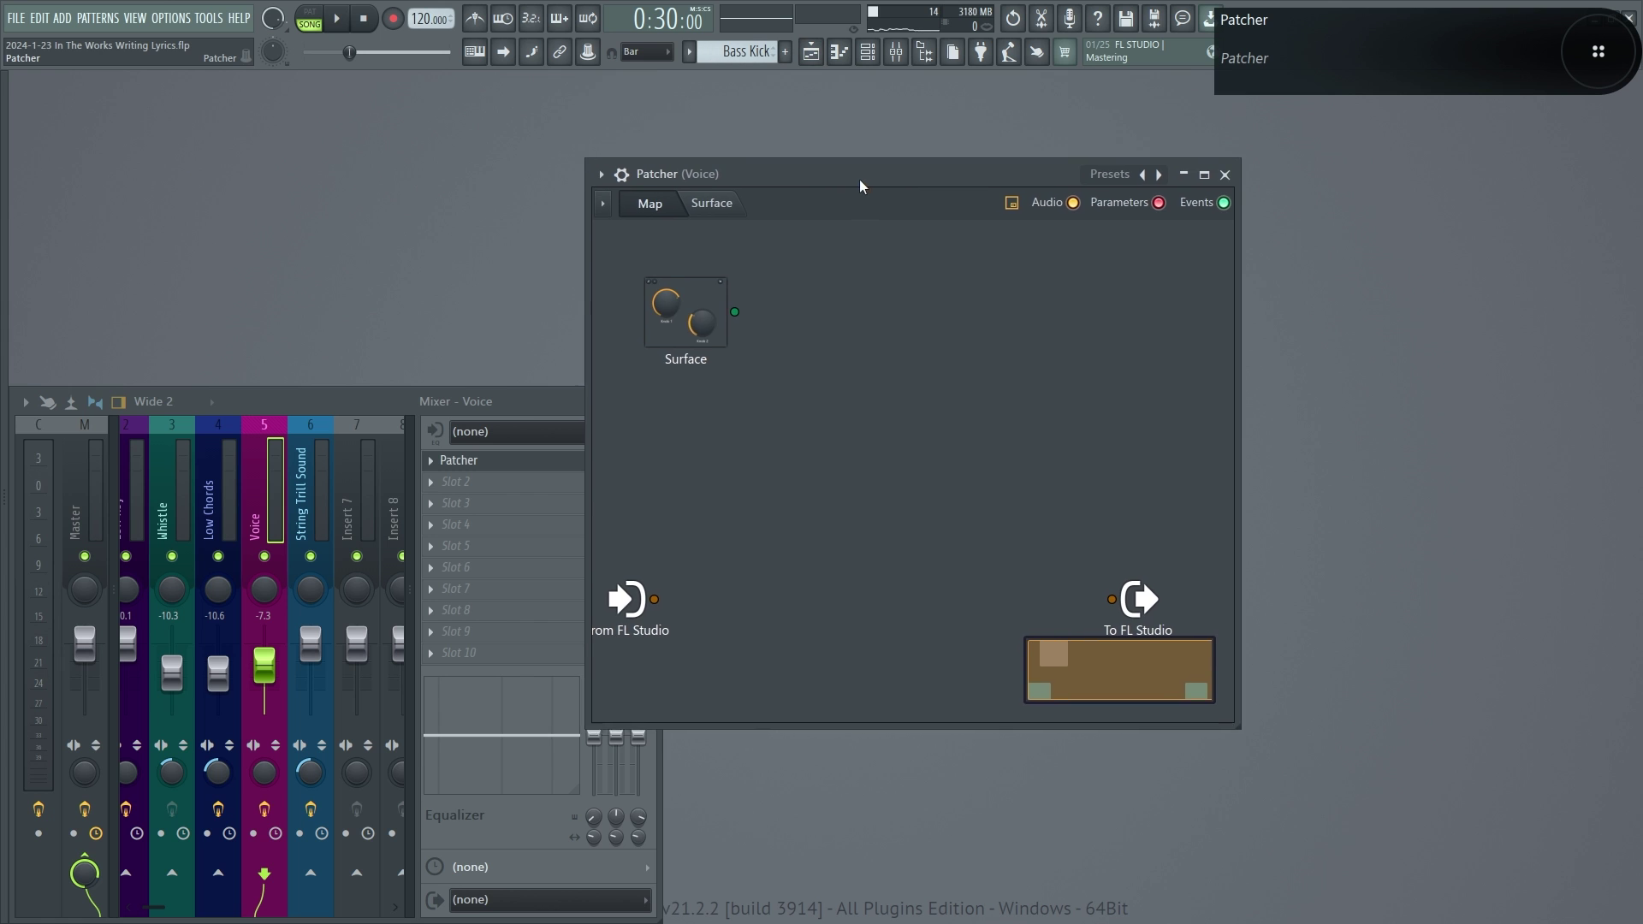
left_click_drag(859, 178, 851, 272)
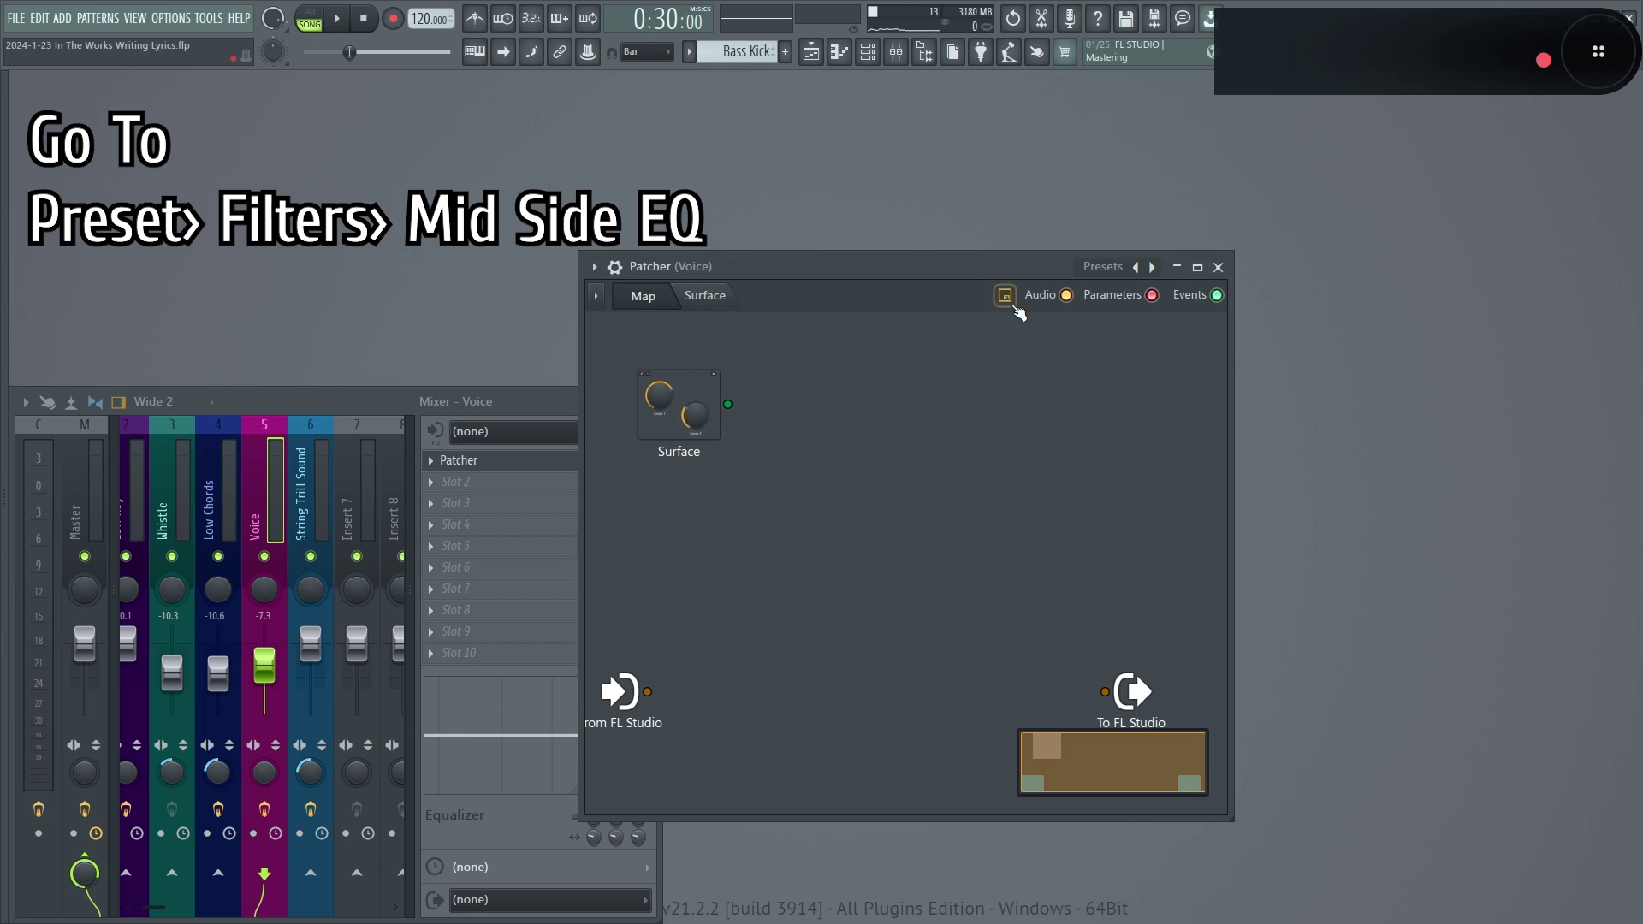
Load the Mid Side EQ filter preset in Patcher and move its window clear of the SIDE and MID equalizers
left_click(1104, 268)
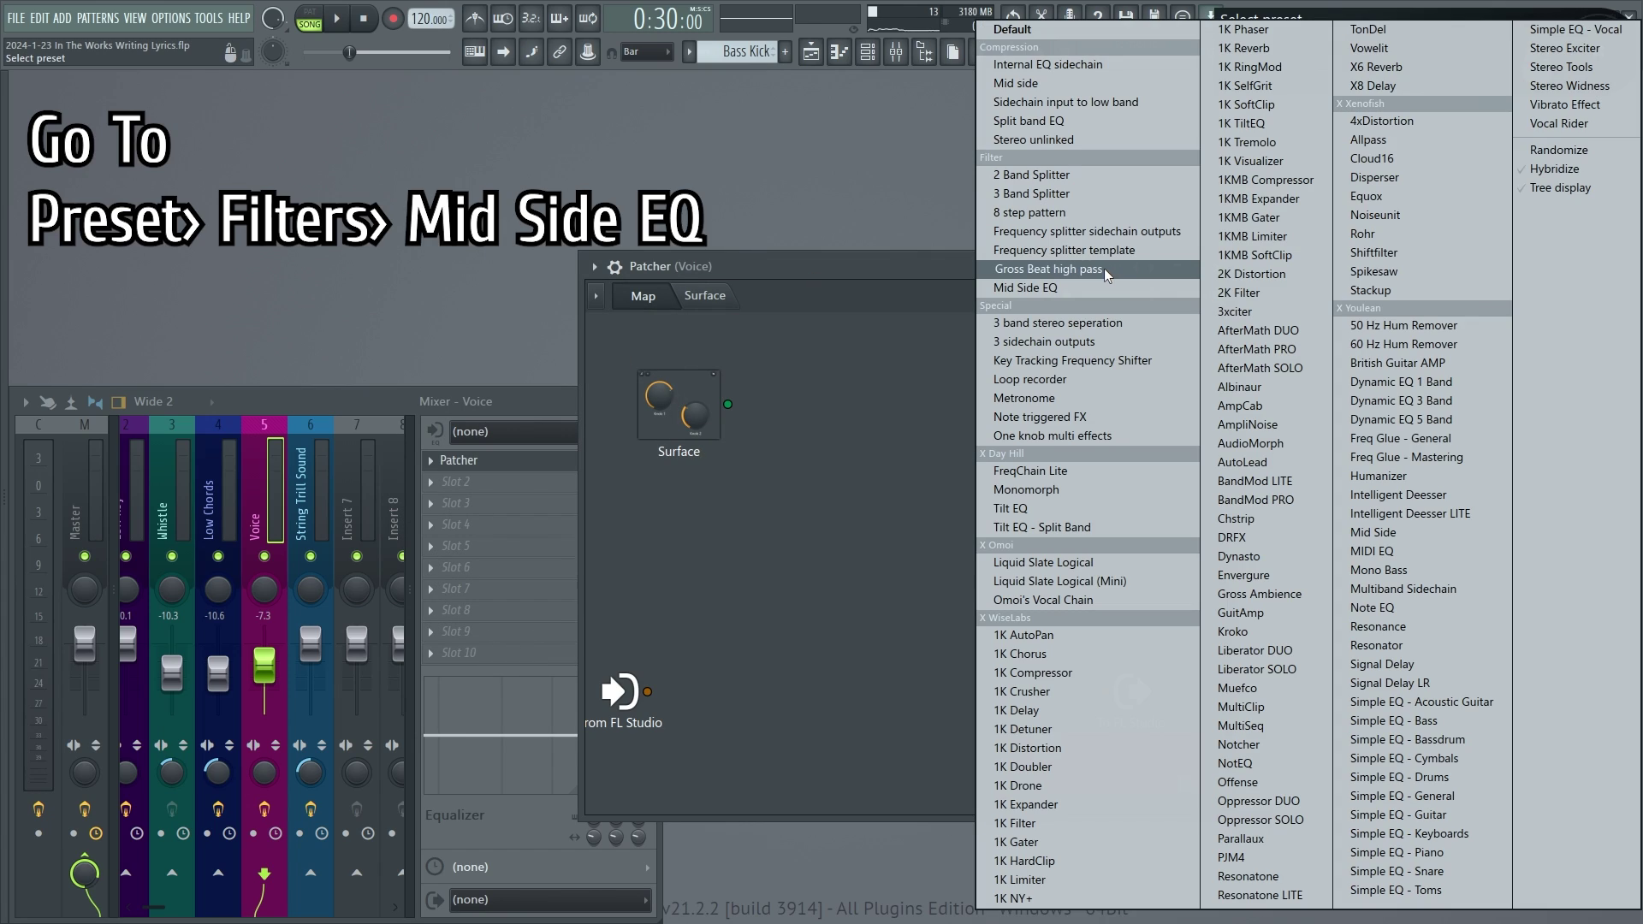
left_click(1050, 287)
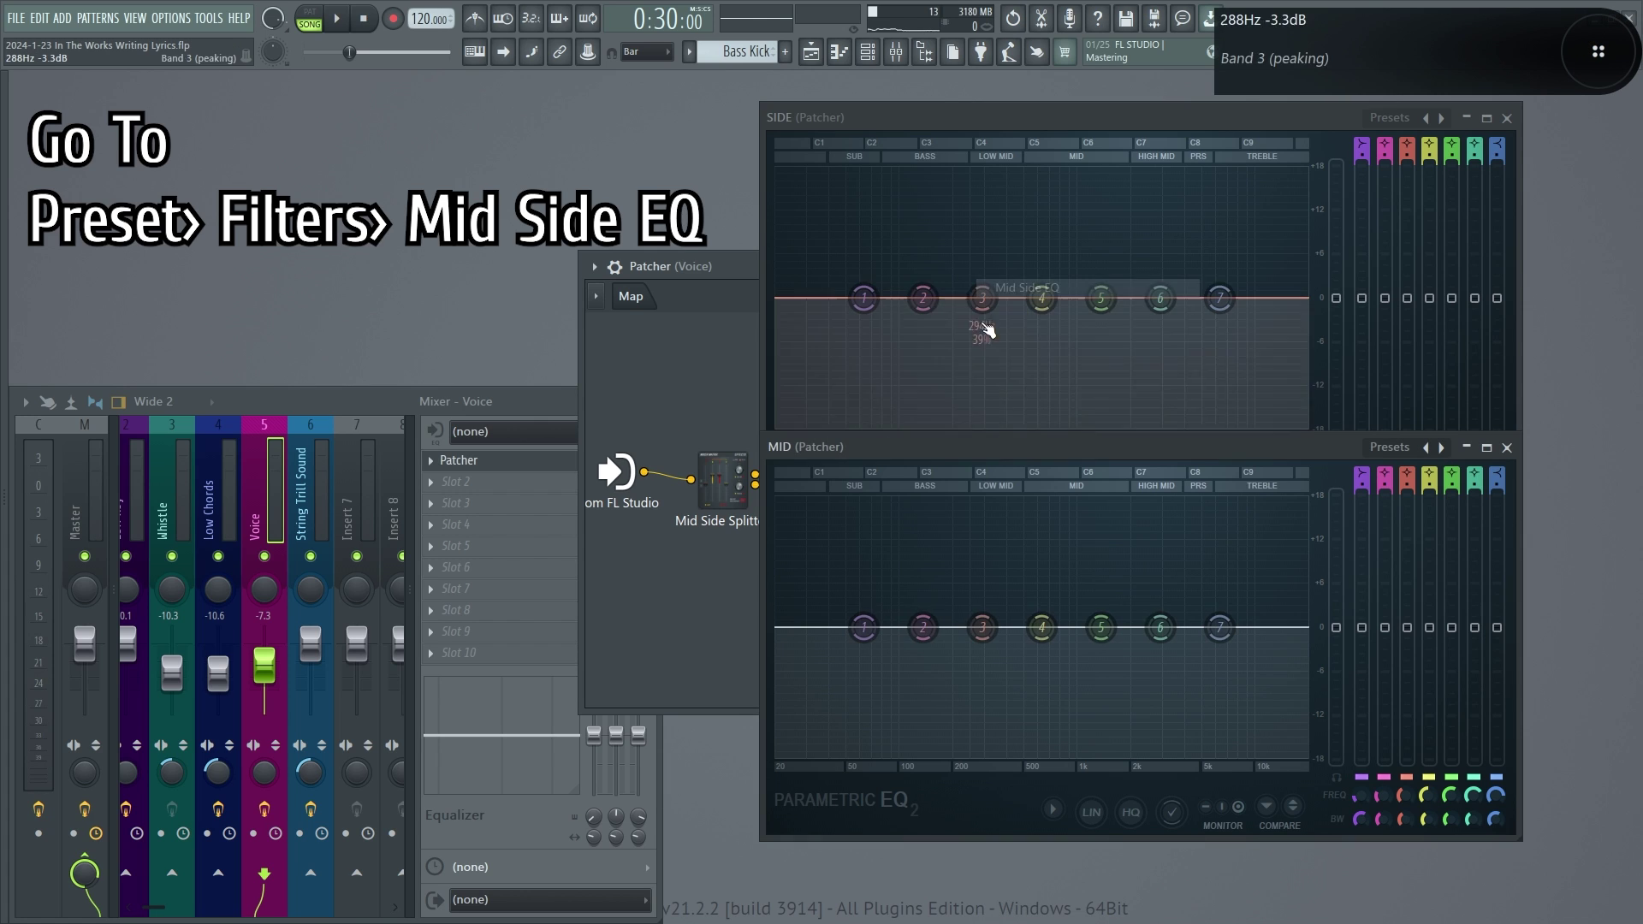
left_click_drag(701, 268, 234, 208)
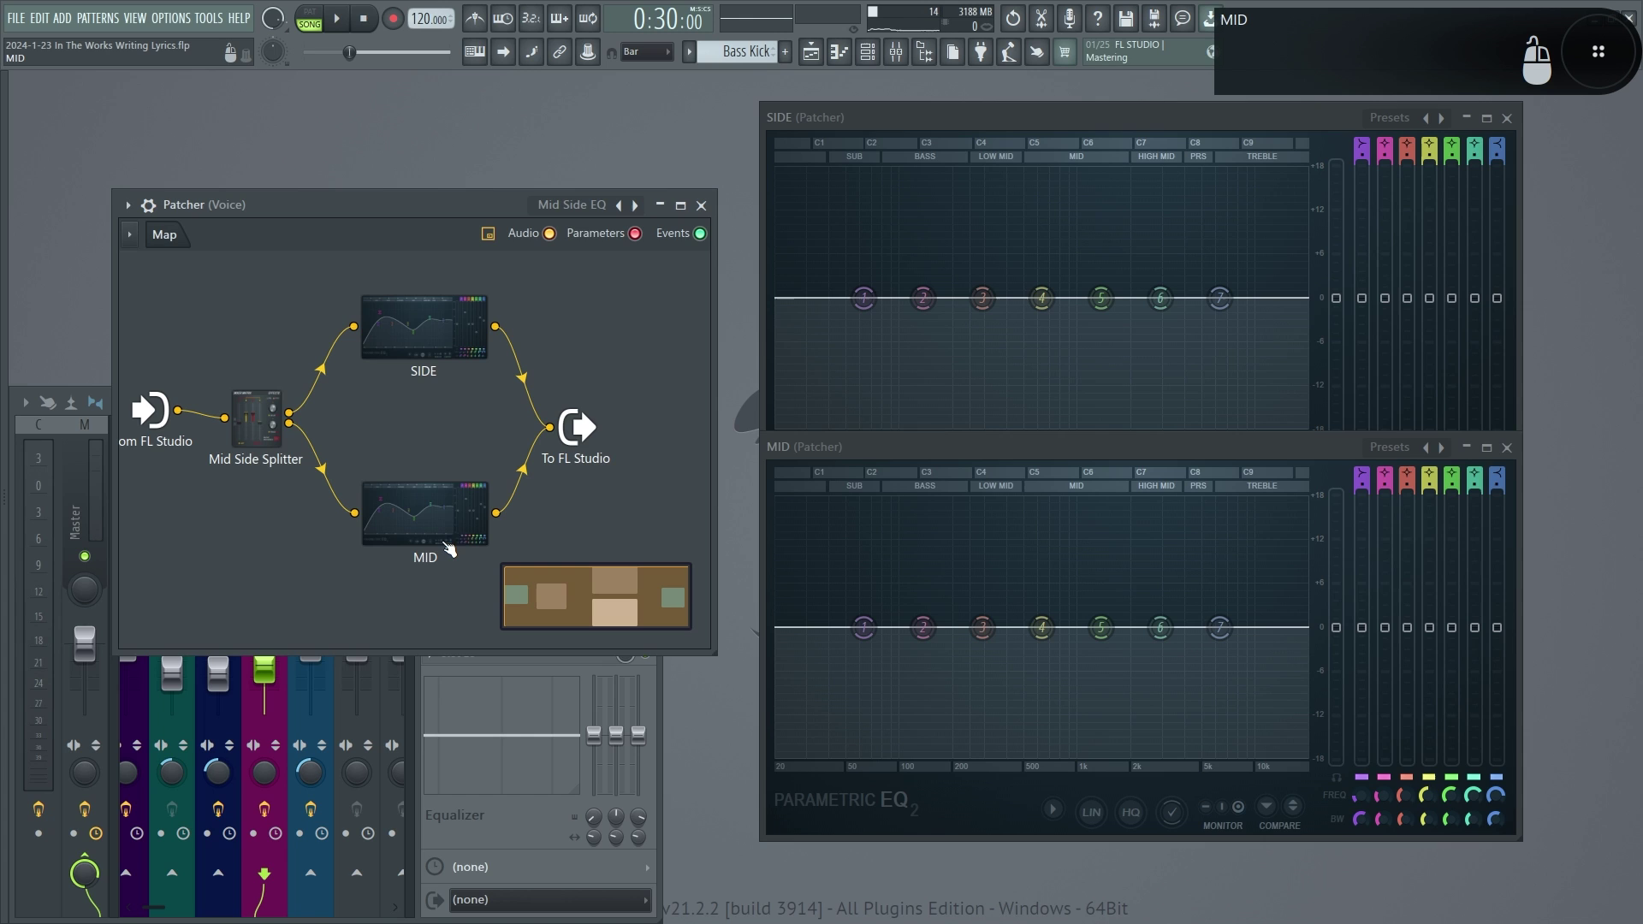
Inspect the Mid Side Splitter, SIDE EQ and MID EQ modules from the Patcher map
left_click(271, 420)
left_click_drag(272, 420, 280, 423)
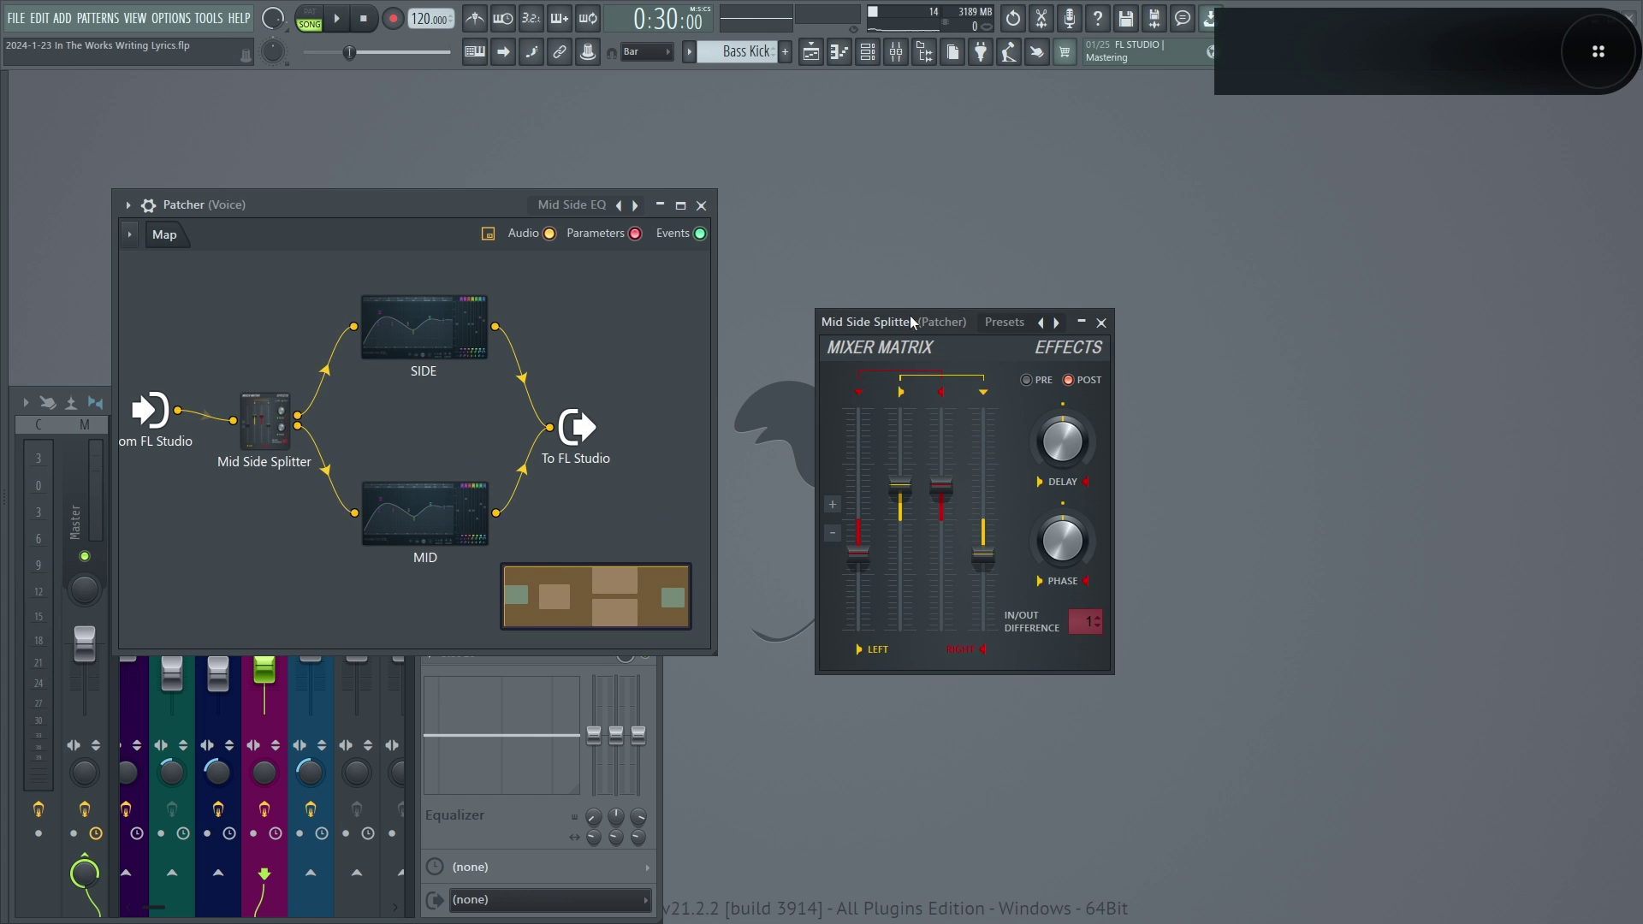
left_click_drag(895, 322, 839, 260)
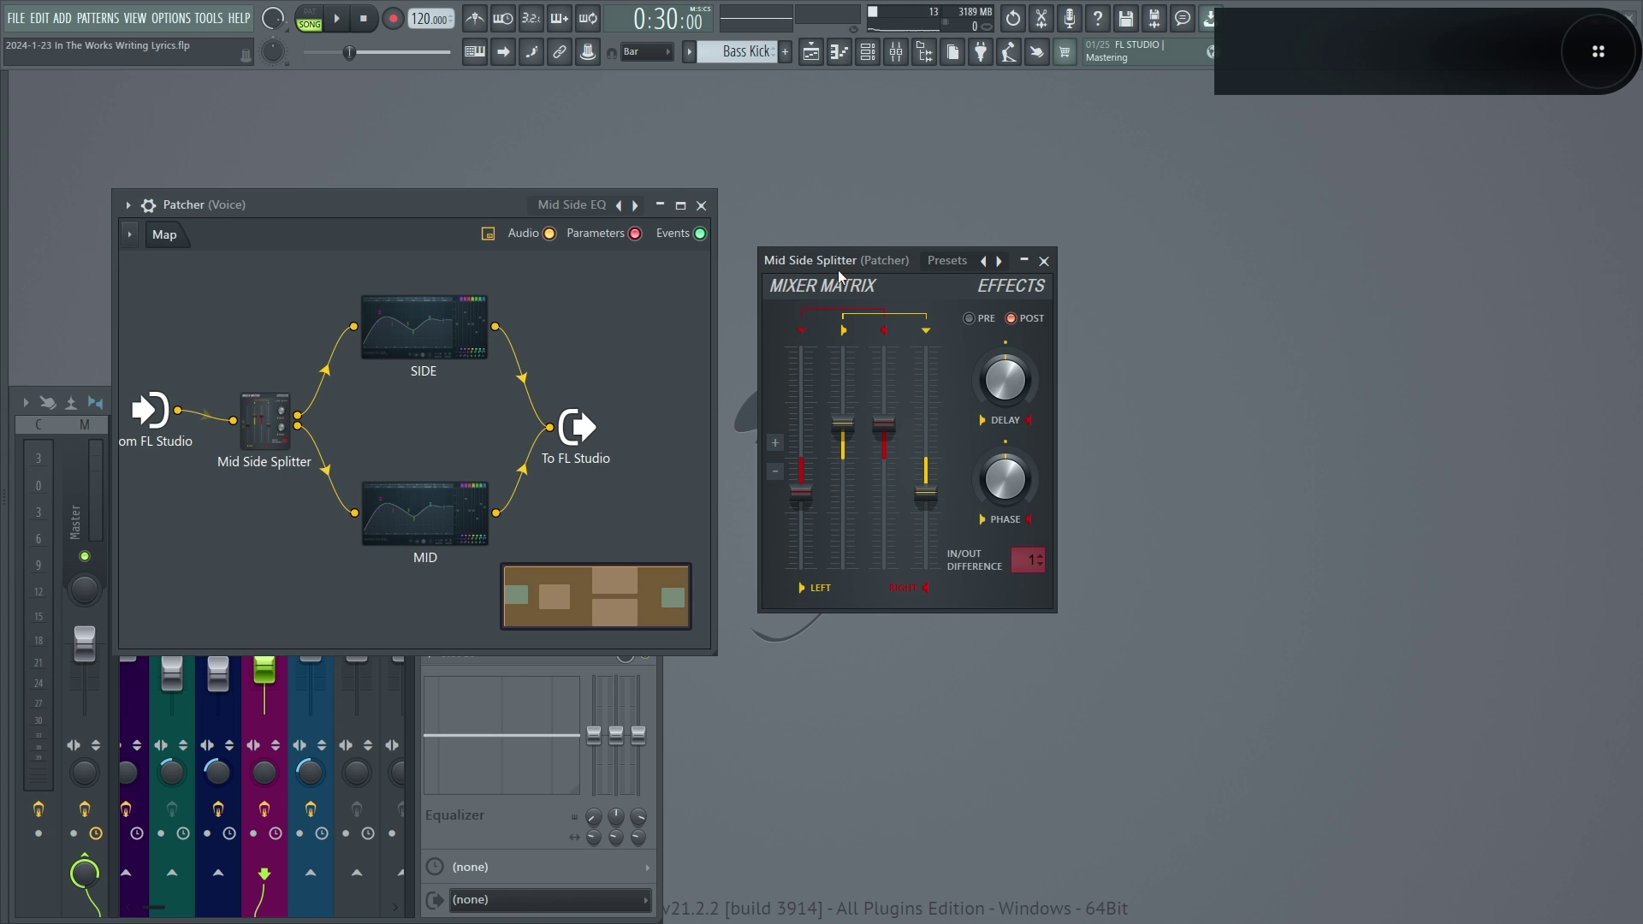
left_click(424, 327)
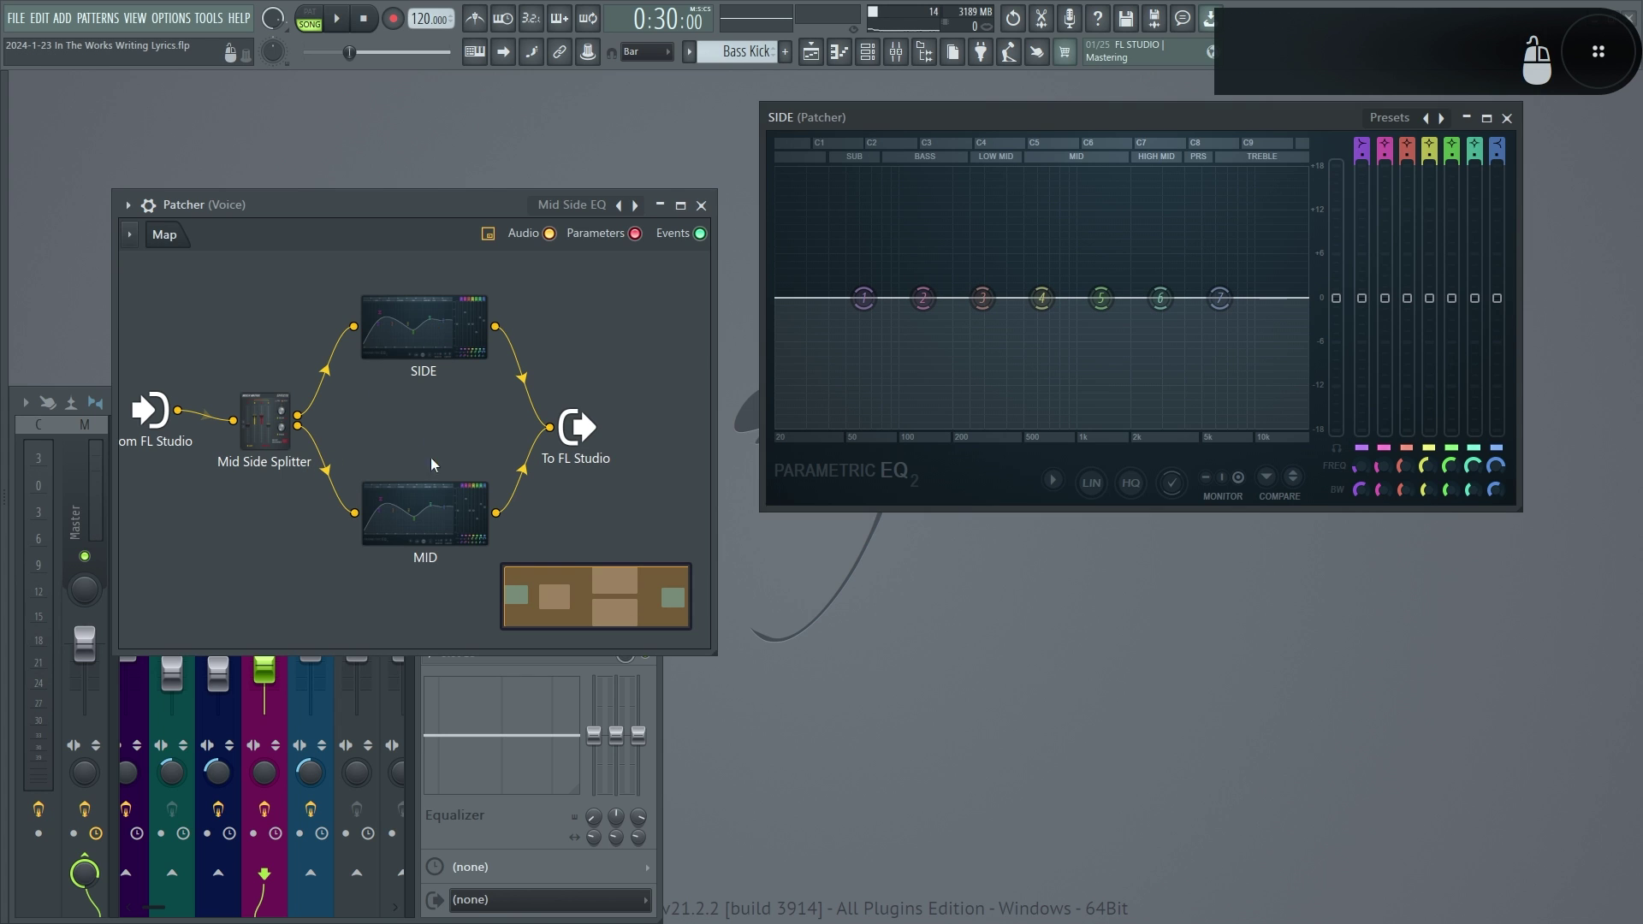
left_click(453, 515)
Reopen the Mid Side Splitter beside the Patcher map and play the song to examine the mid/side signal flow
left_click(278, 423)
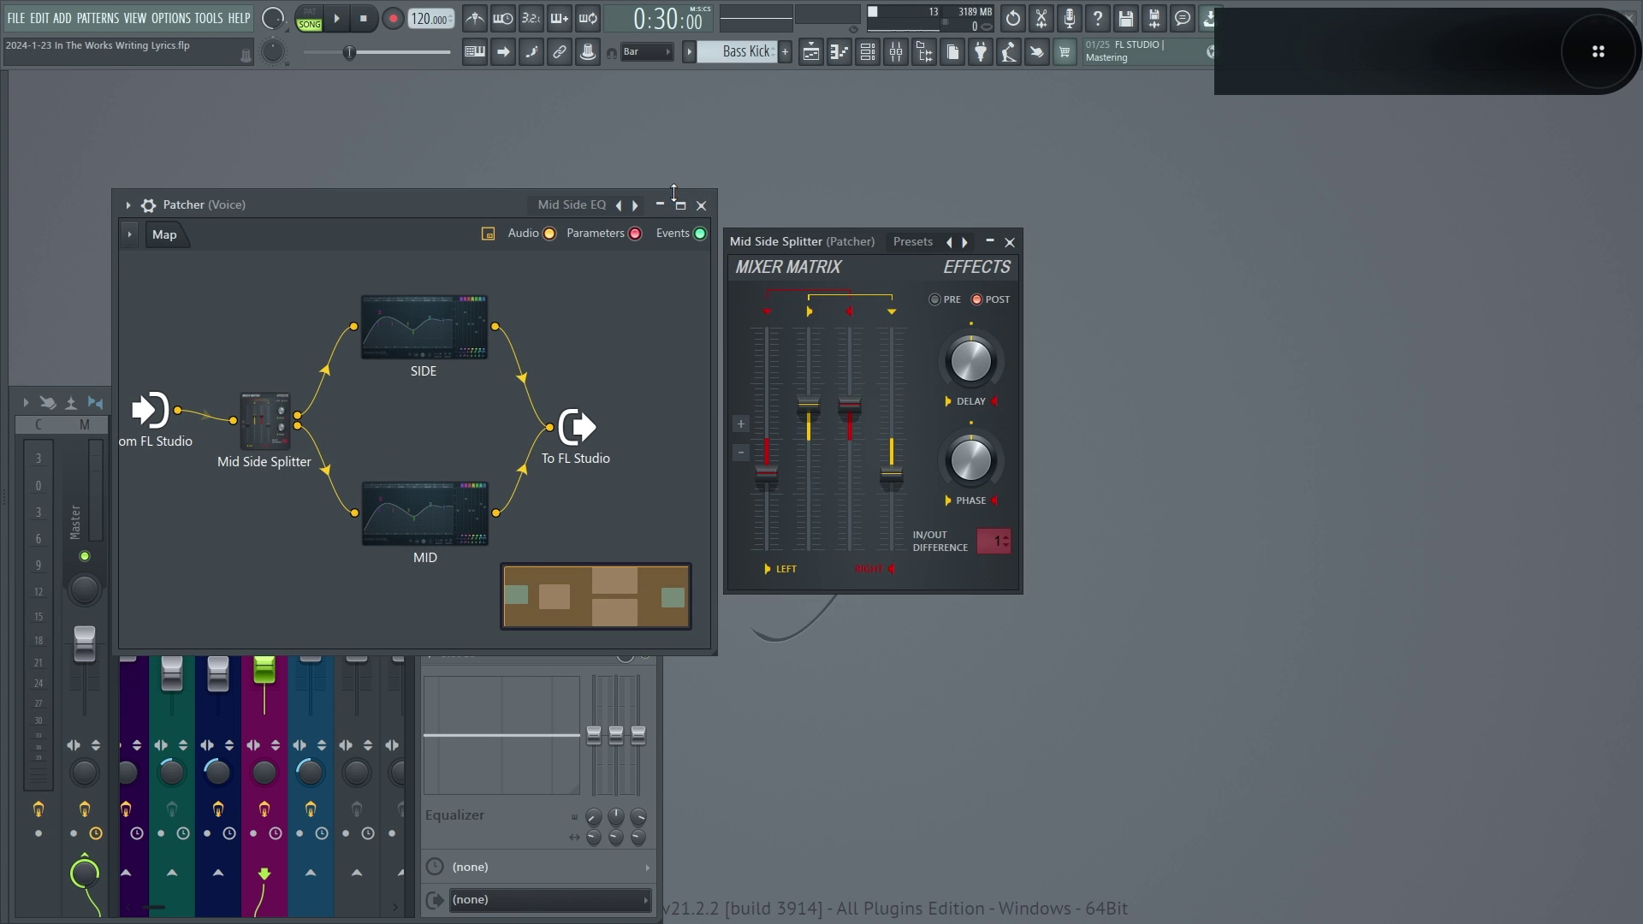
left_click_drag(815, 245, 821, 249)
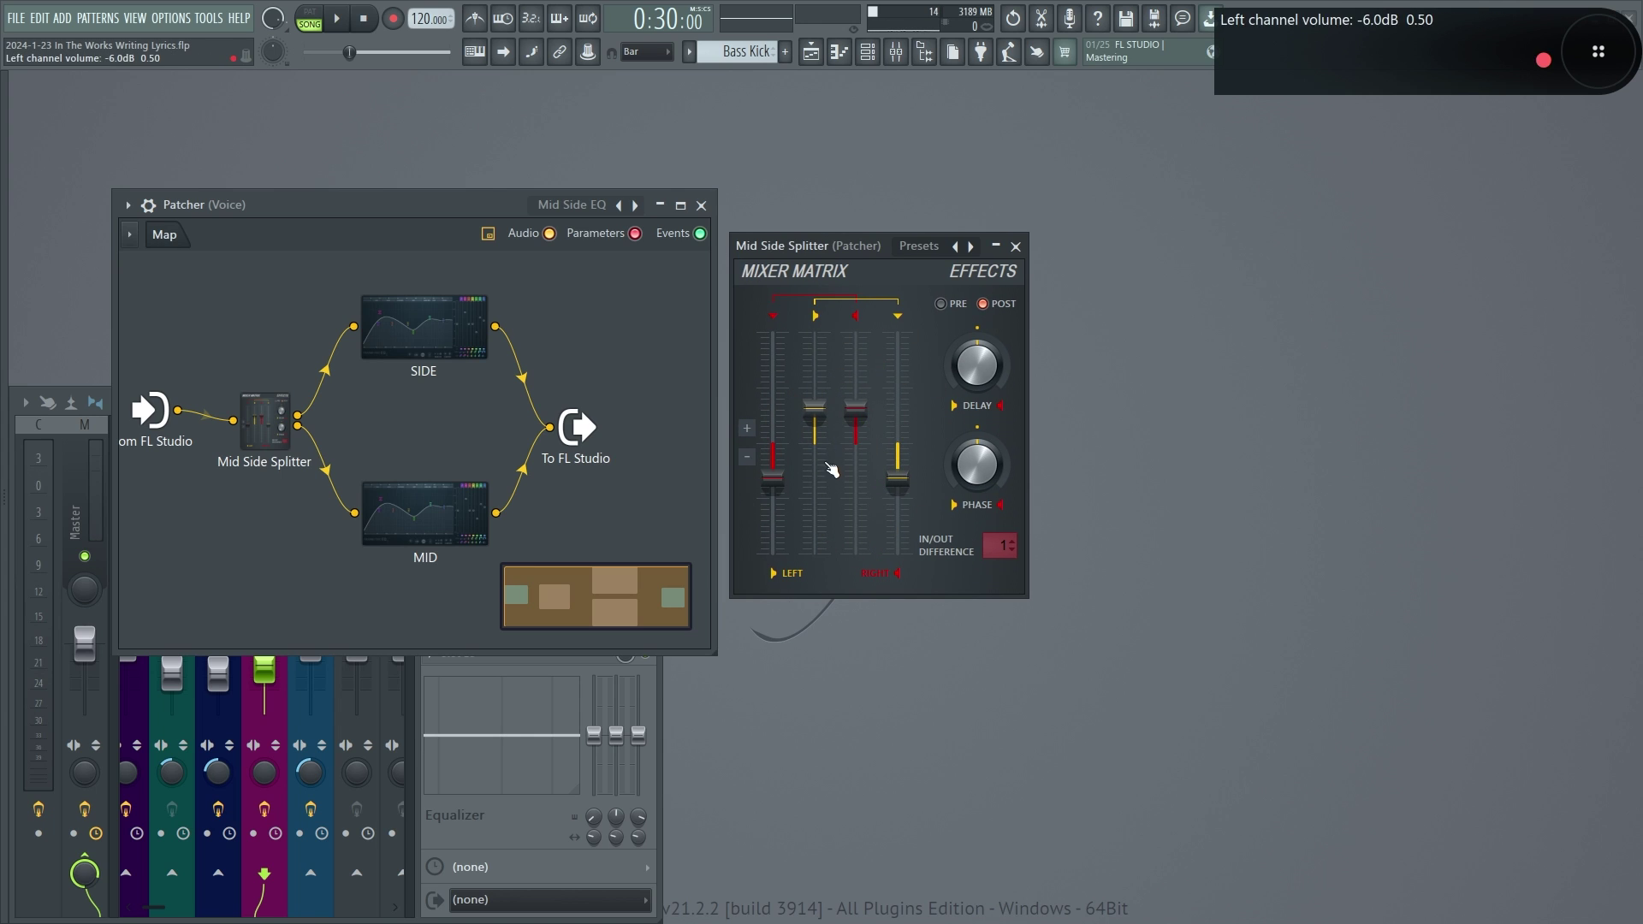
key("space")
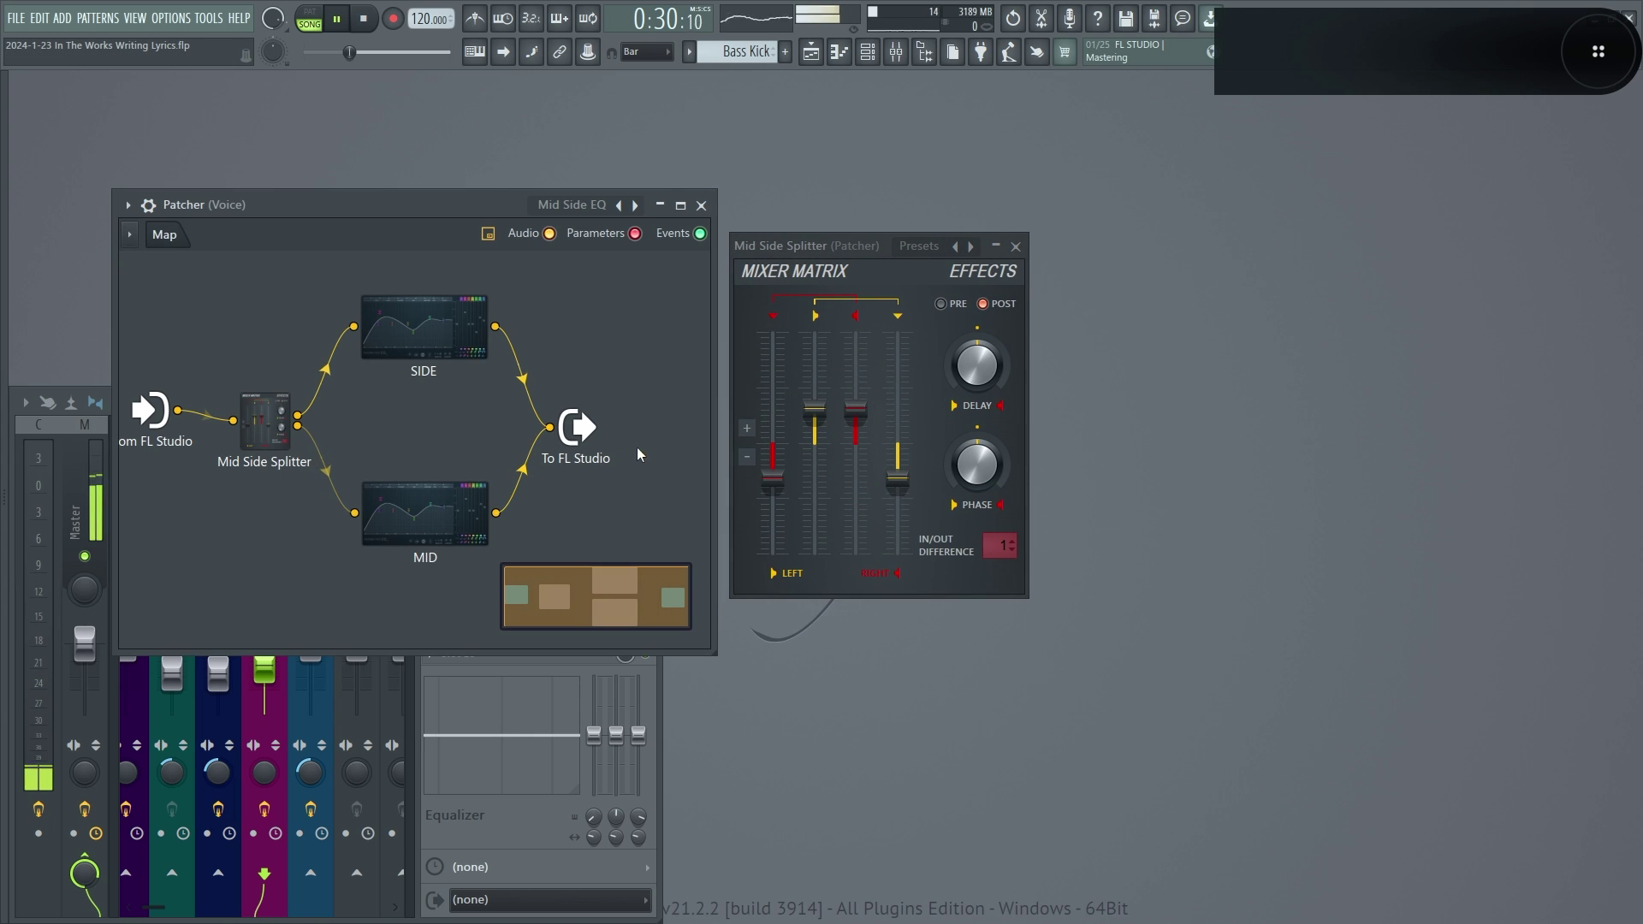
Play the song with the splitter's links to the SIDE and MID EQs muted in turn, and restore both links
key("space")
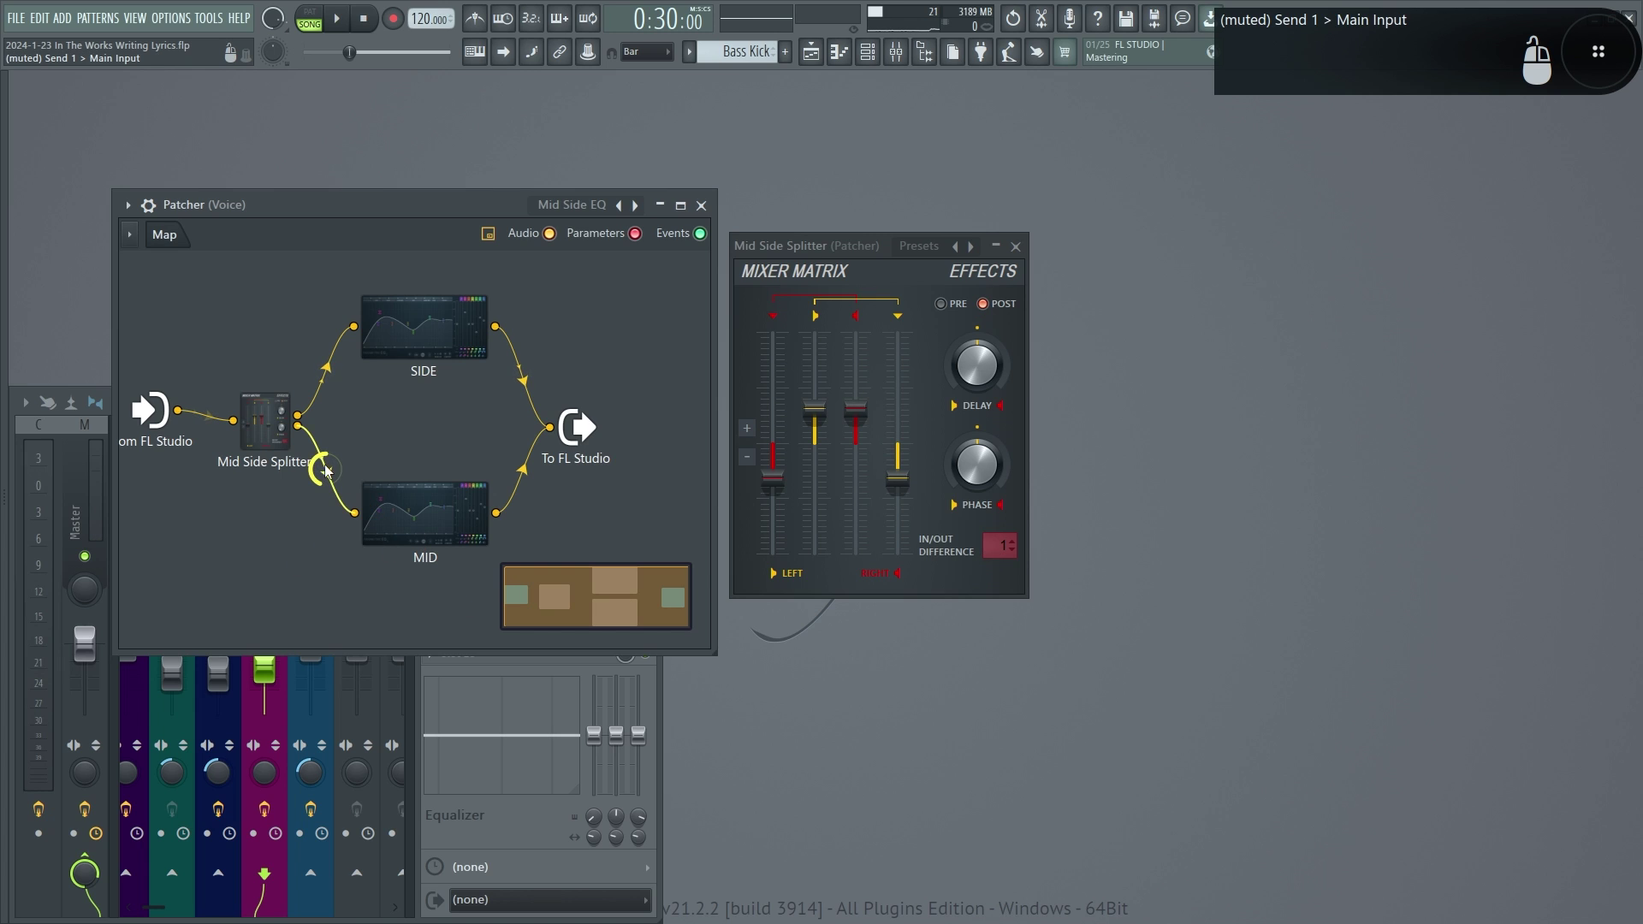
left_click(1000, 546)
left_click(1031, 572)
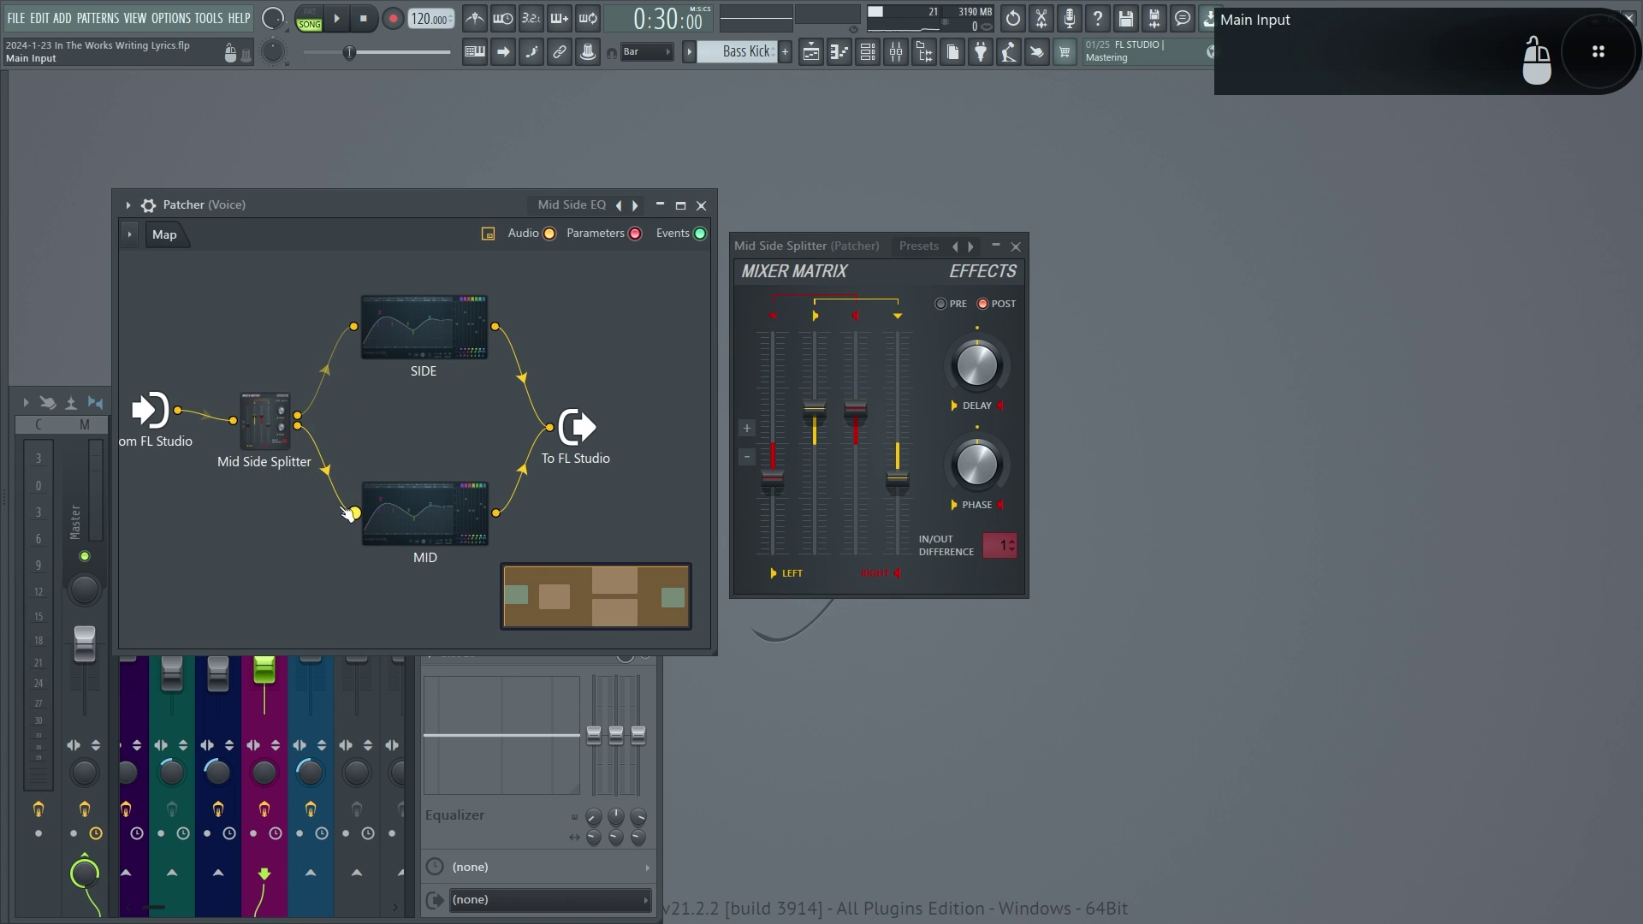
key("space")
key("space")
left_click(326, 368)
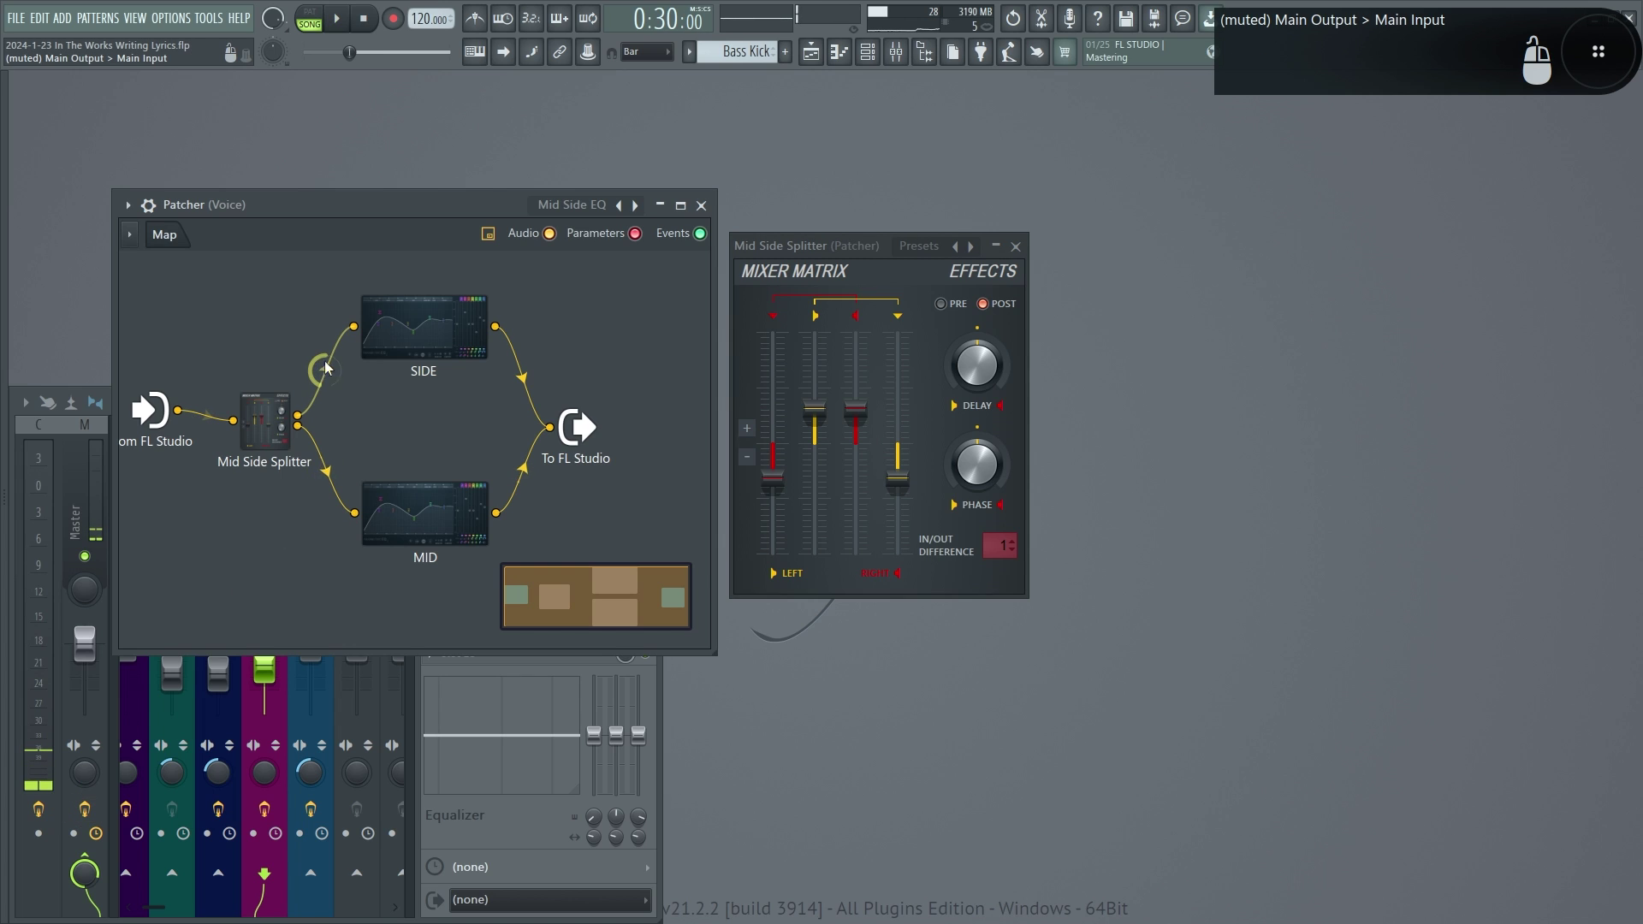
key("space")
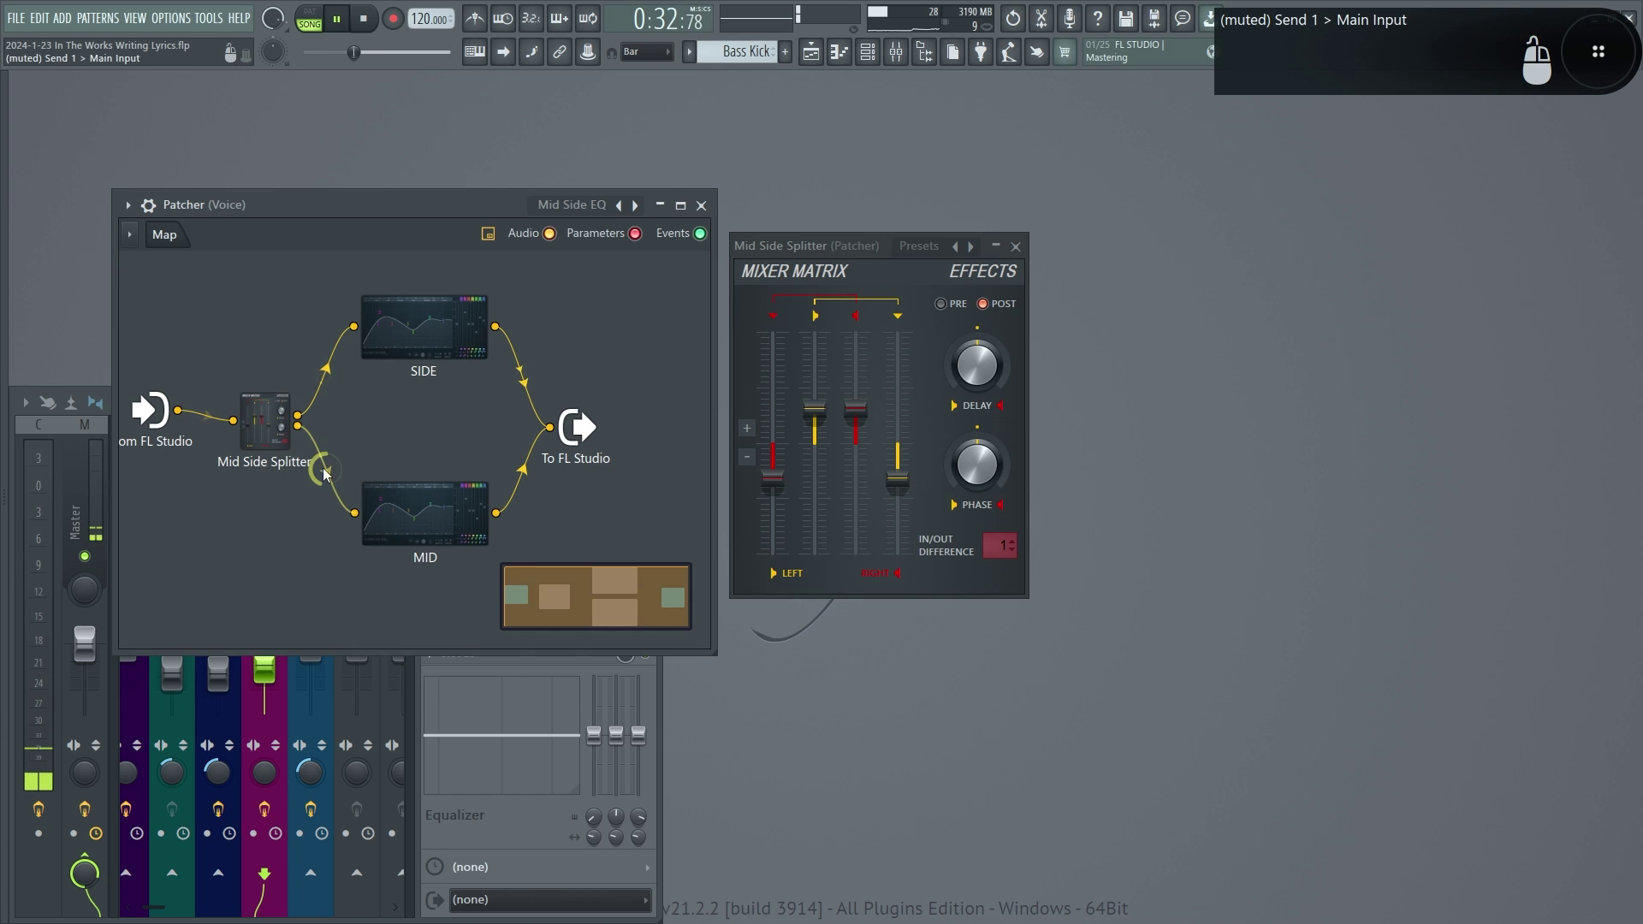
key("space")
Open the SIDE and MID equalizers from the Patcher map and arrange their windows one above the other beside it
left_click(392, 349)
left_click(401, 346)
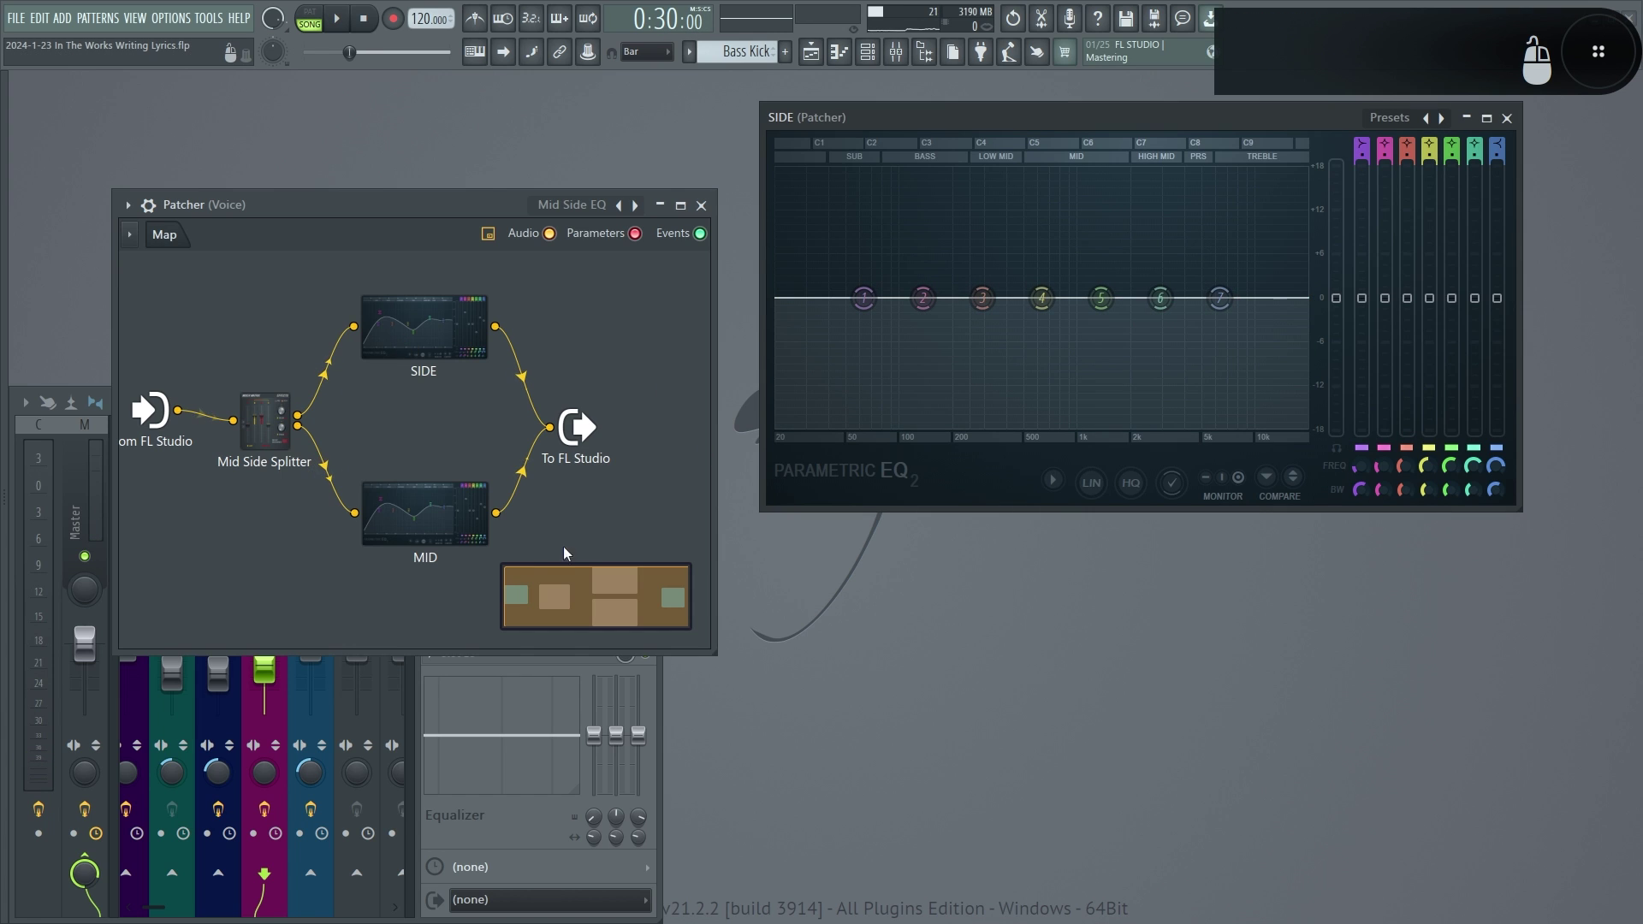
left_click(444, 524)
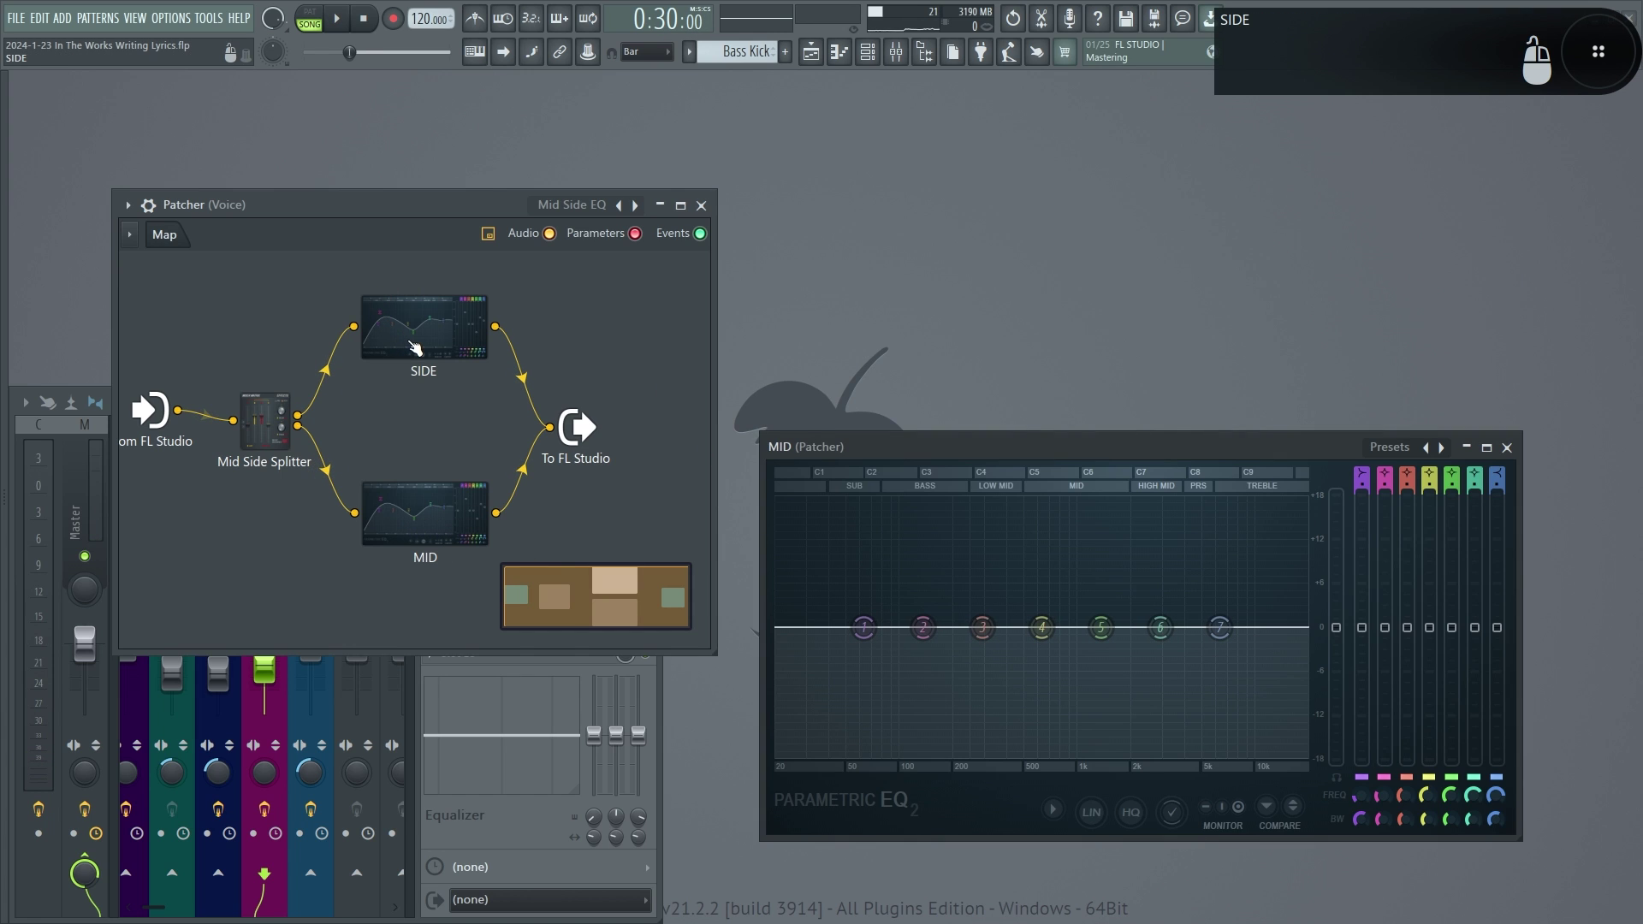
left_click_drag(1015, 450, 971, 533)
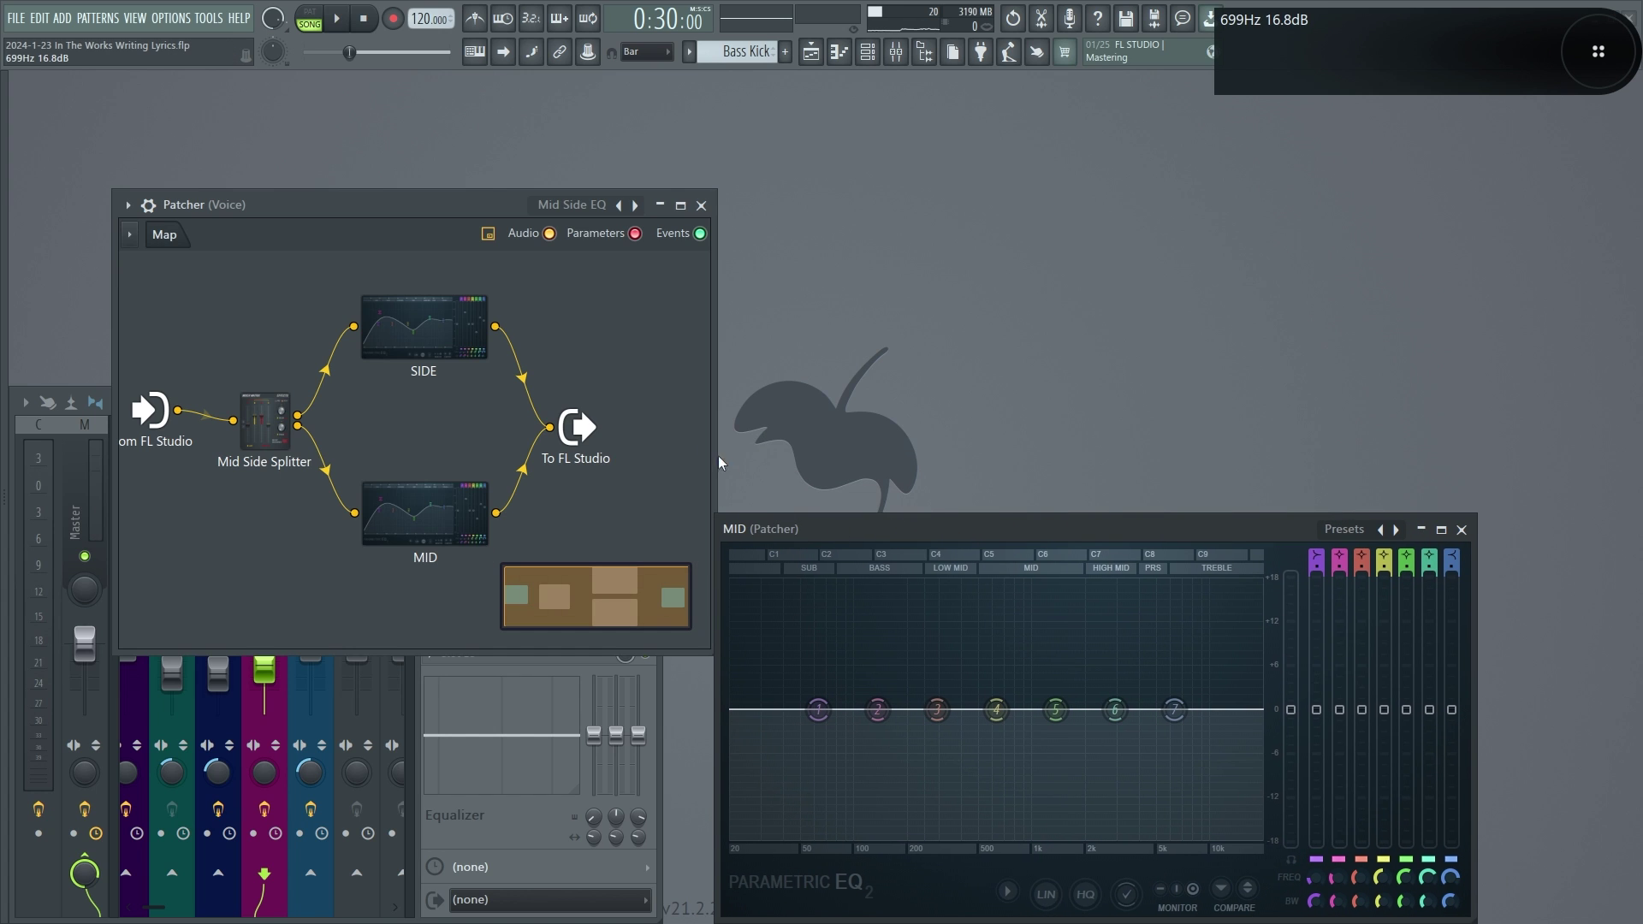
left_click(419, 334)
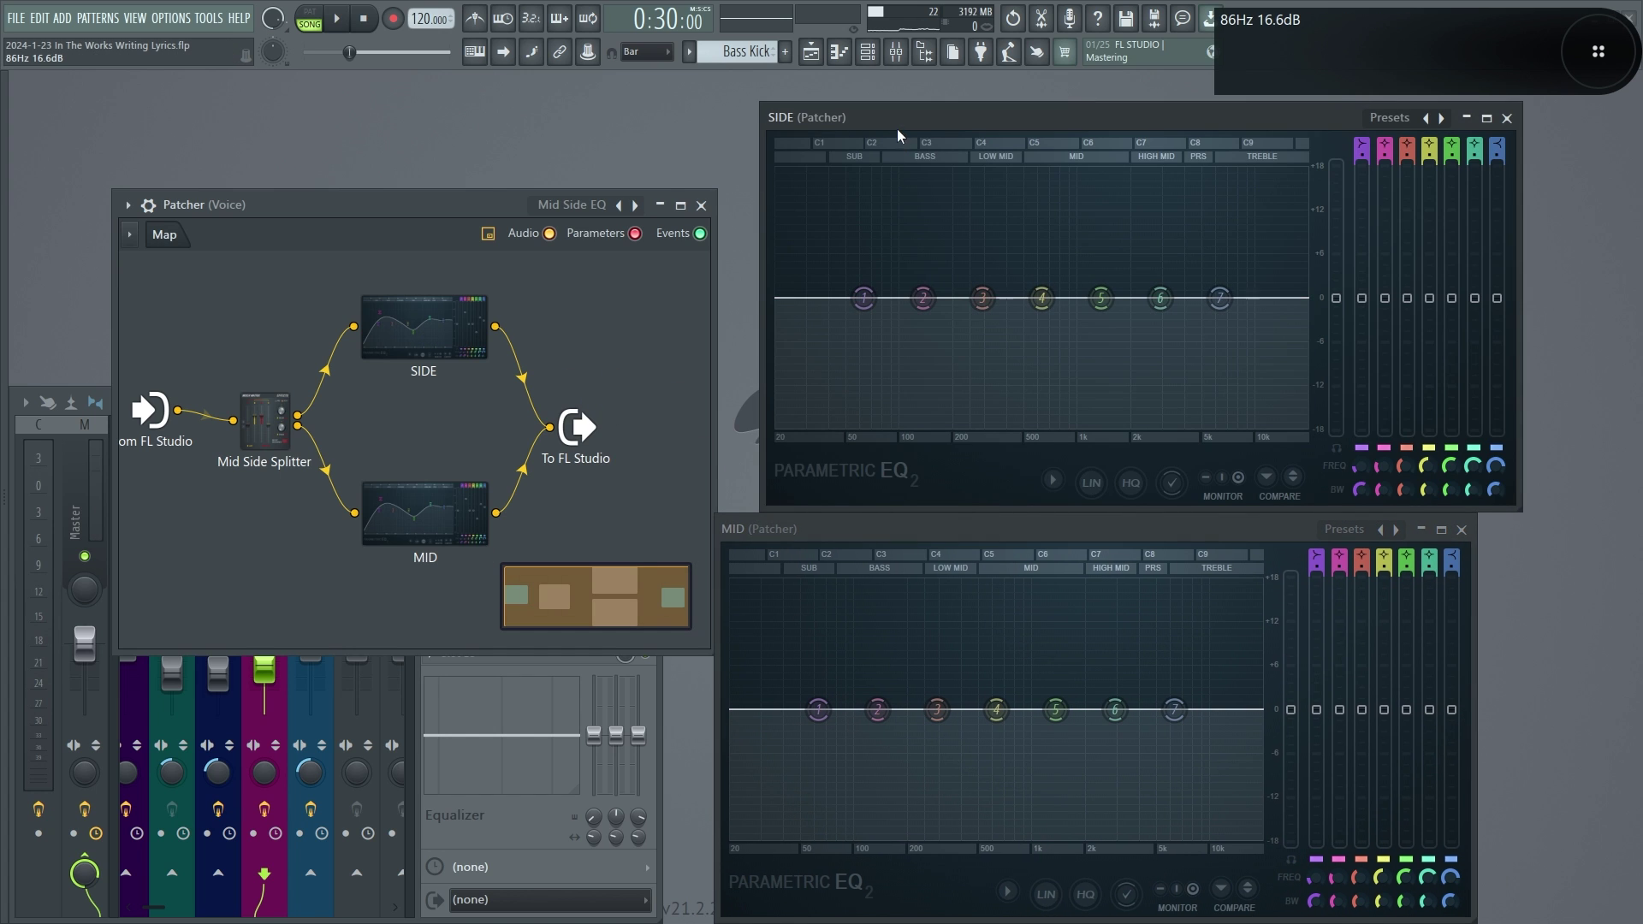
left_click_drag(897, 128, 854, 99)
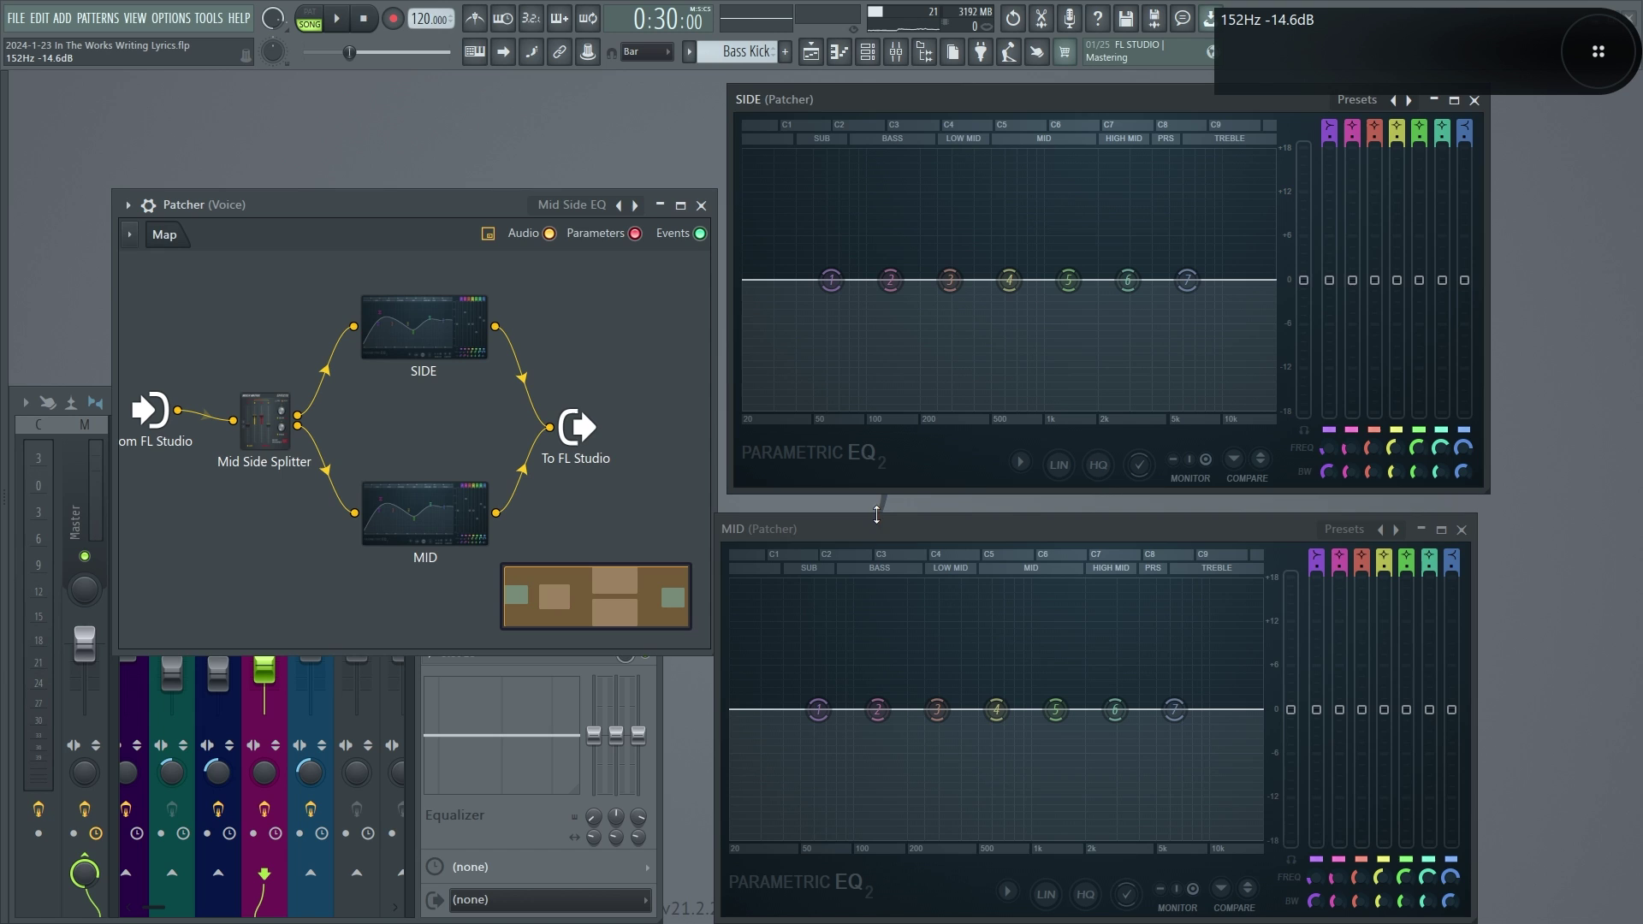
left_click_drag(882, 517, 905, 519)
Reopen the SIDE and MID equalizers so both show together, and close the Patcher window
left_click(423, 334)
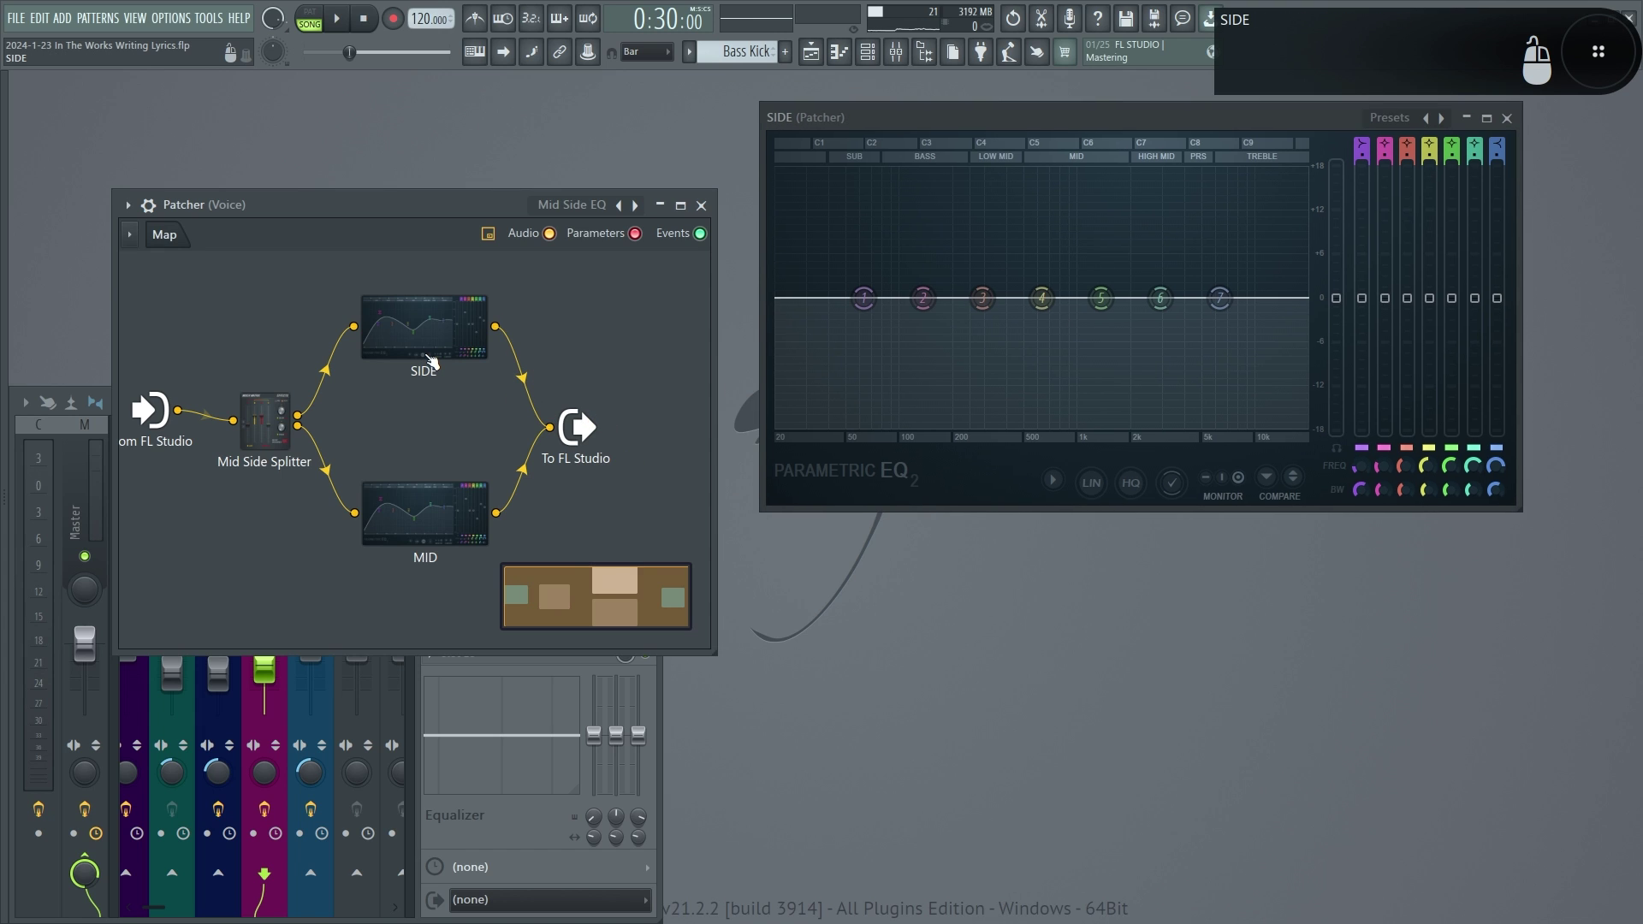
left_click(427, 505)
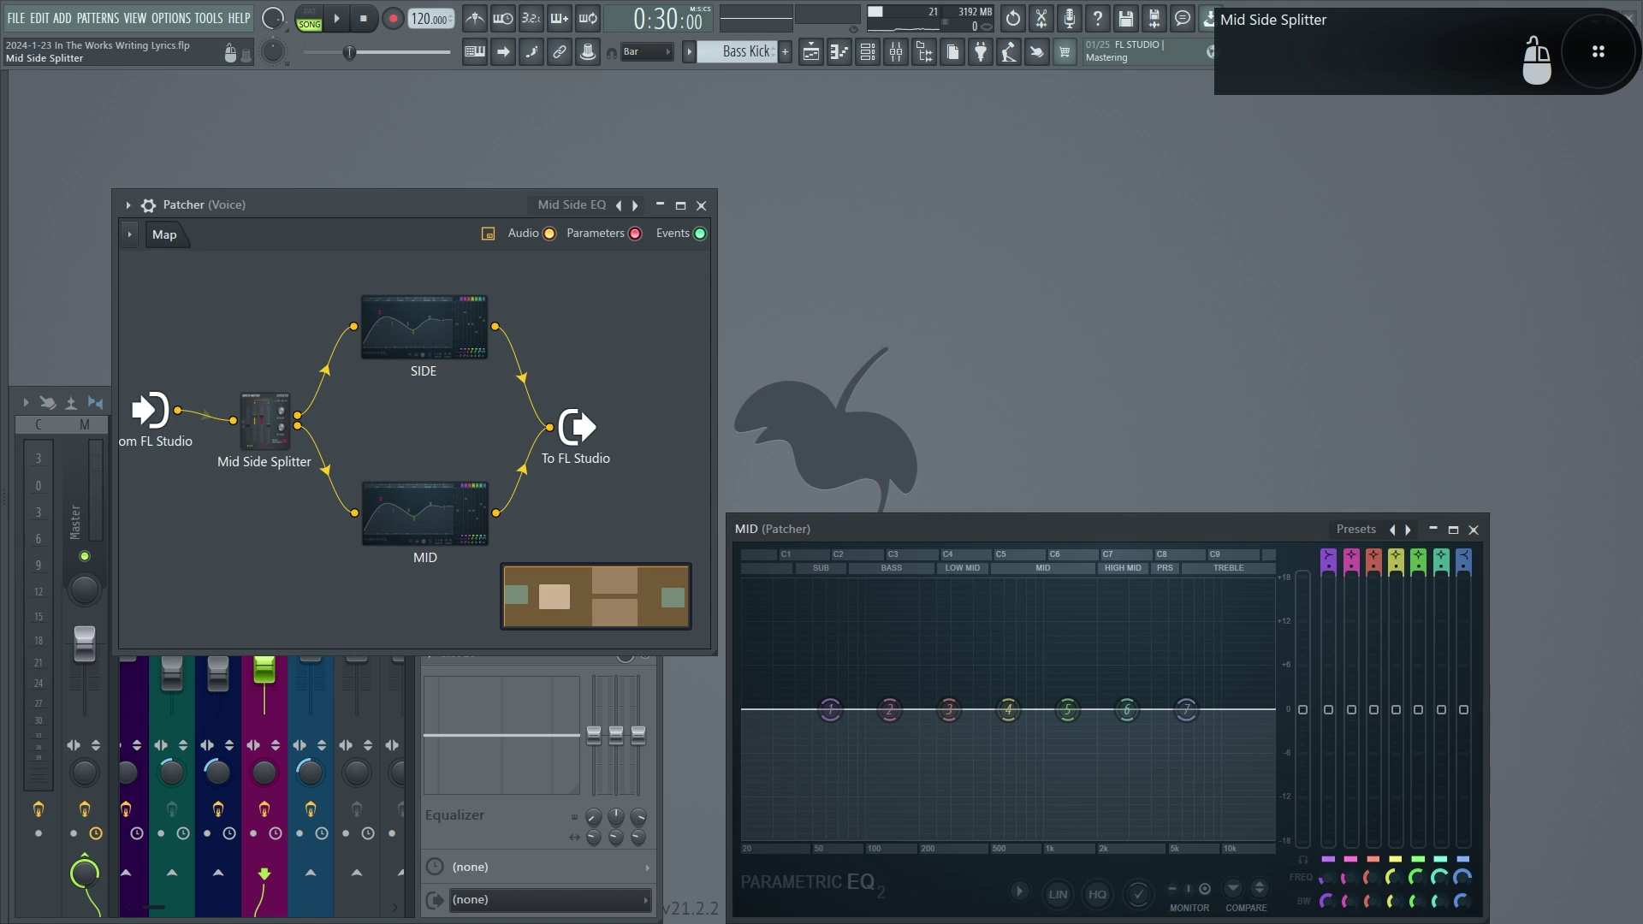
left_click(251, 437)
left_click(427, 341)
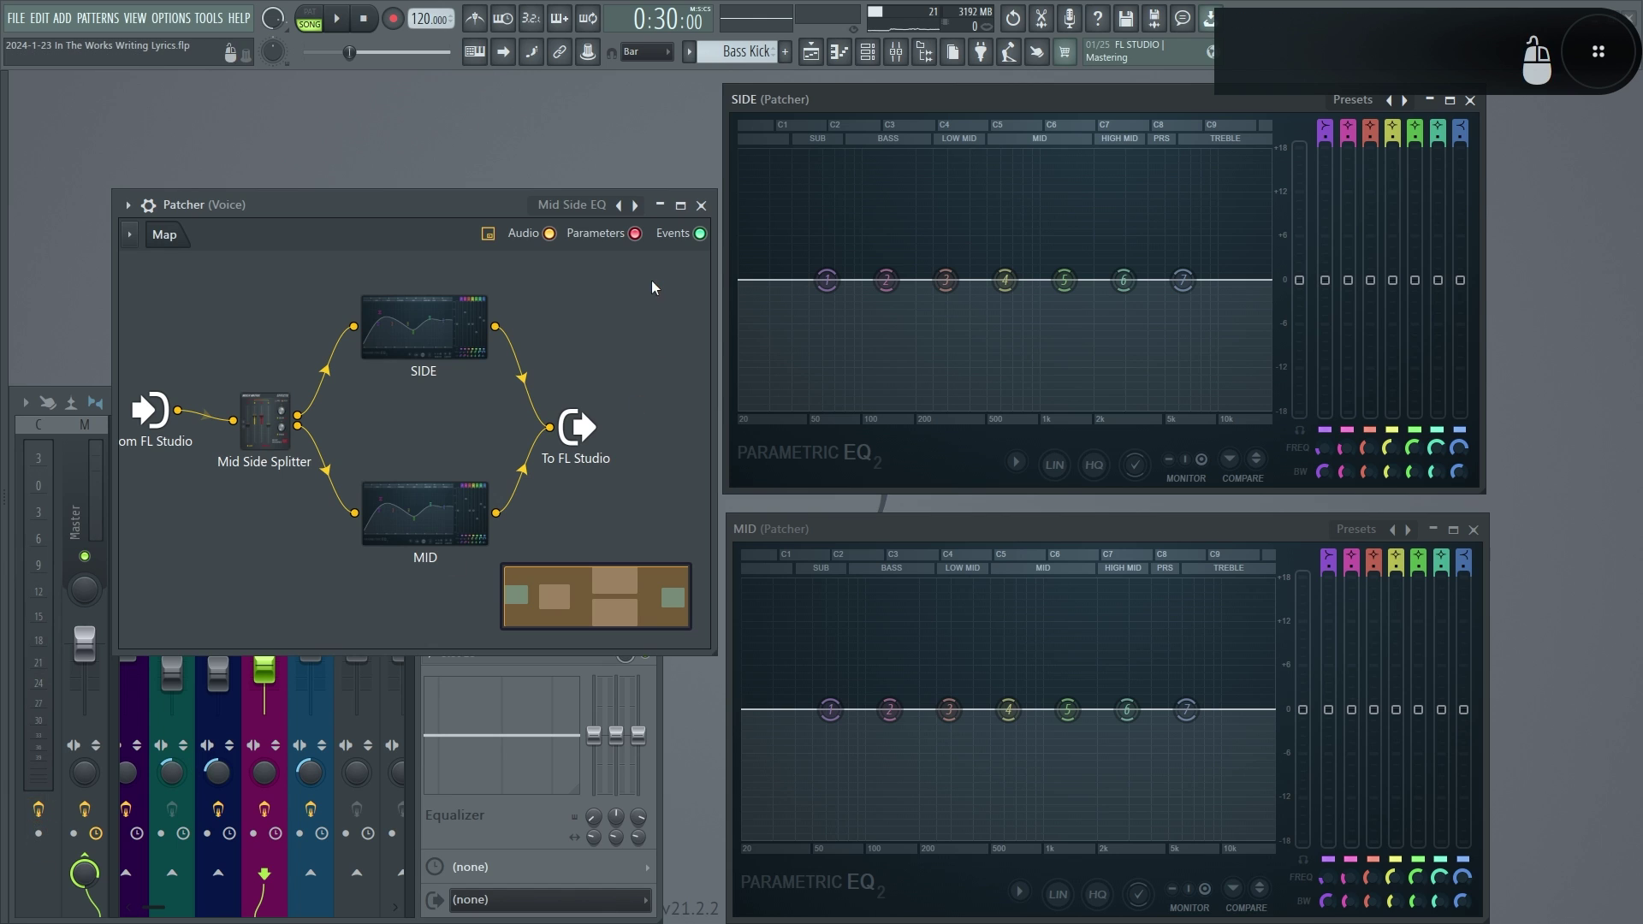
left_click(701, 206)
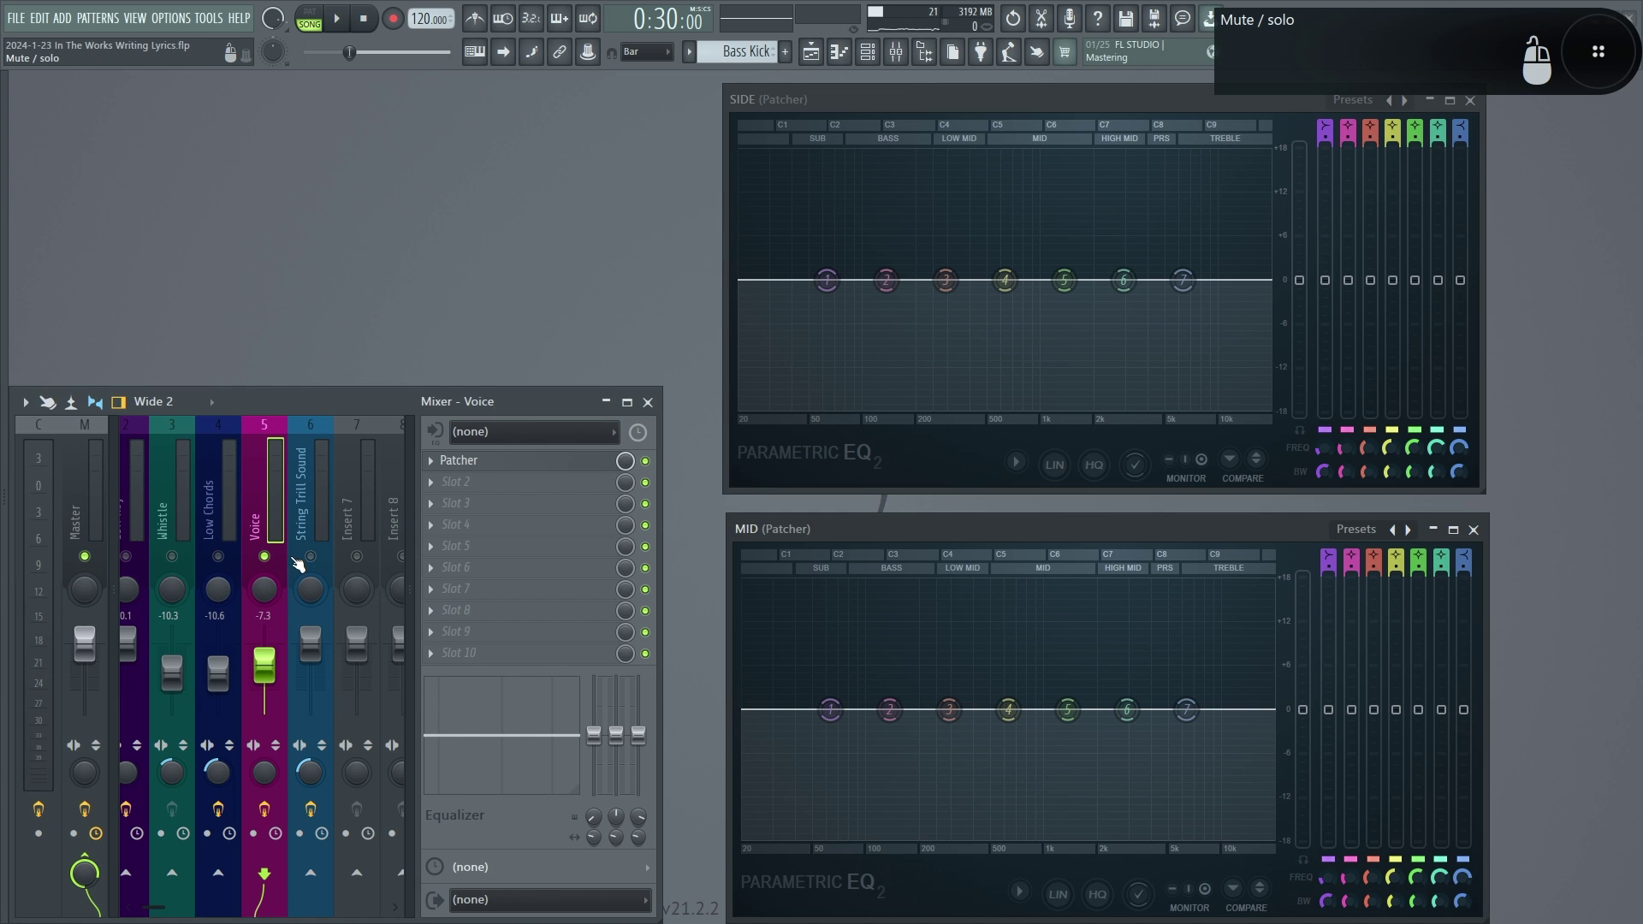
Unsolo the Voice track, play the full mix and merge the Master's stereo separation to mono
right_click(264, 557)
key("space")
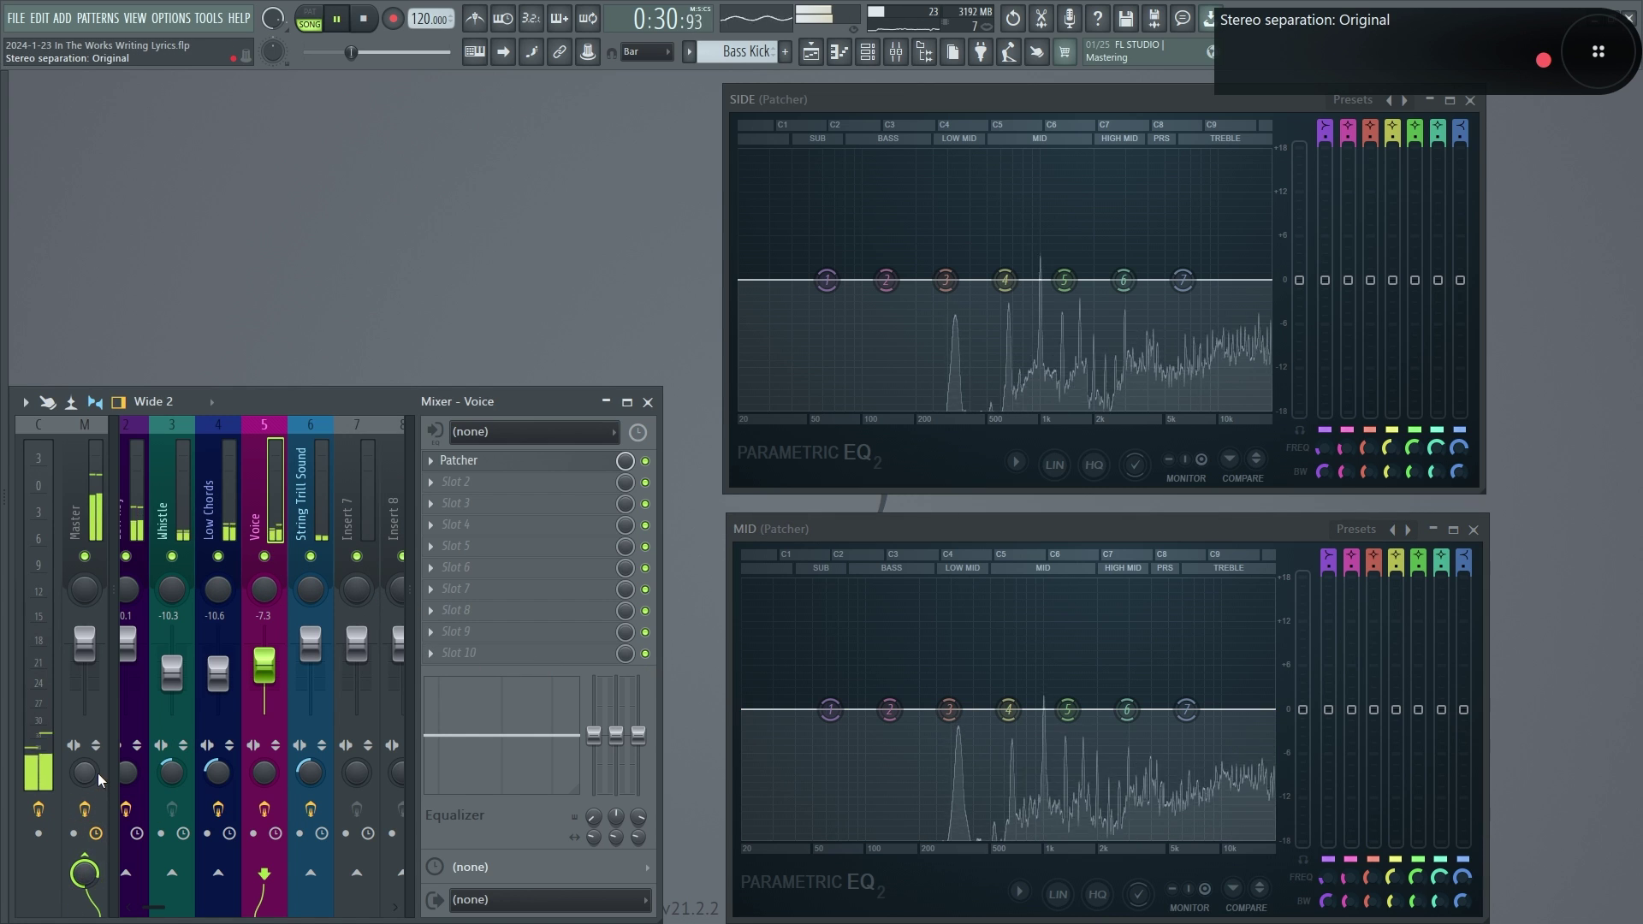
left_click_drag(97, 773, 97, 719)
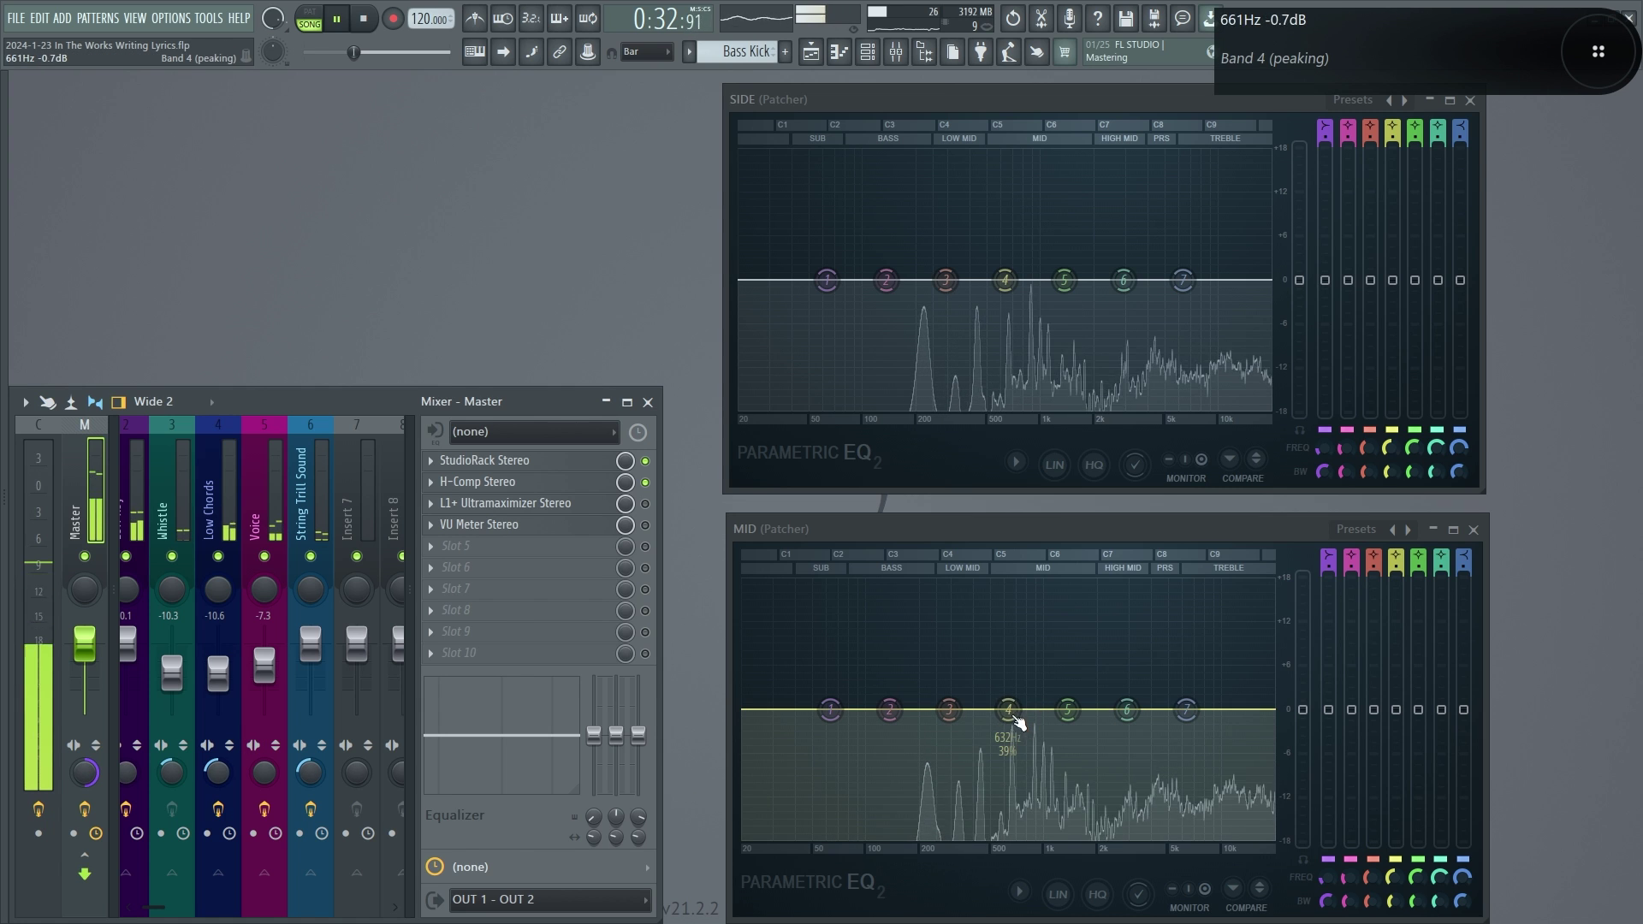
Boost band 4 of the MID EQ in the mid range and cut band 4 of the SIDE EQ by about 6 dB near 200 Hz
left_click_drag(1008, 710, 1024, 606)
key("space")
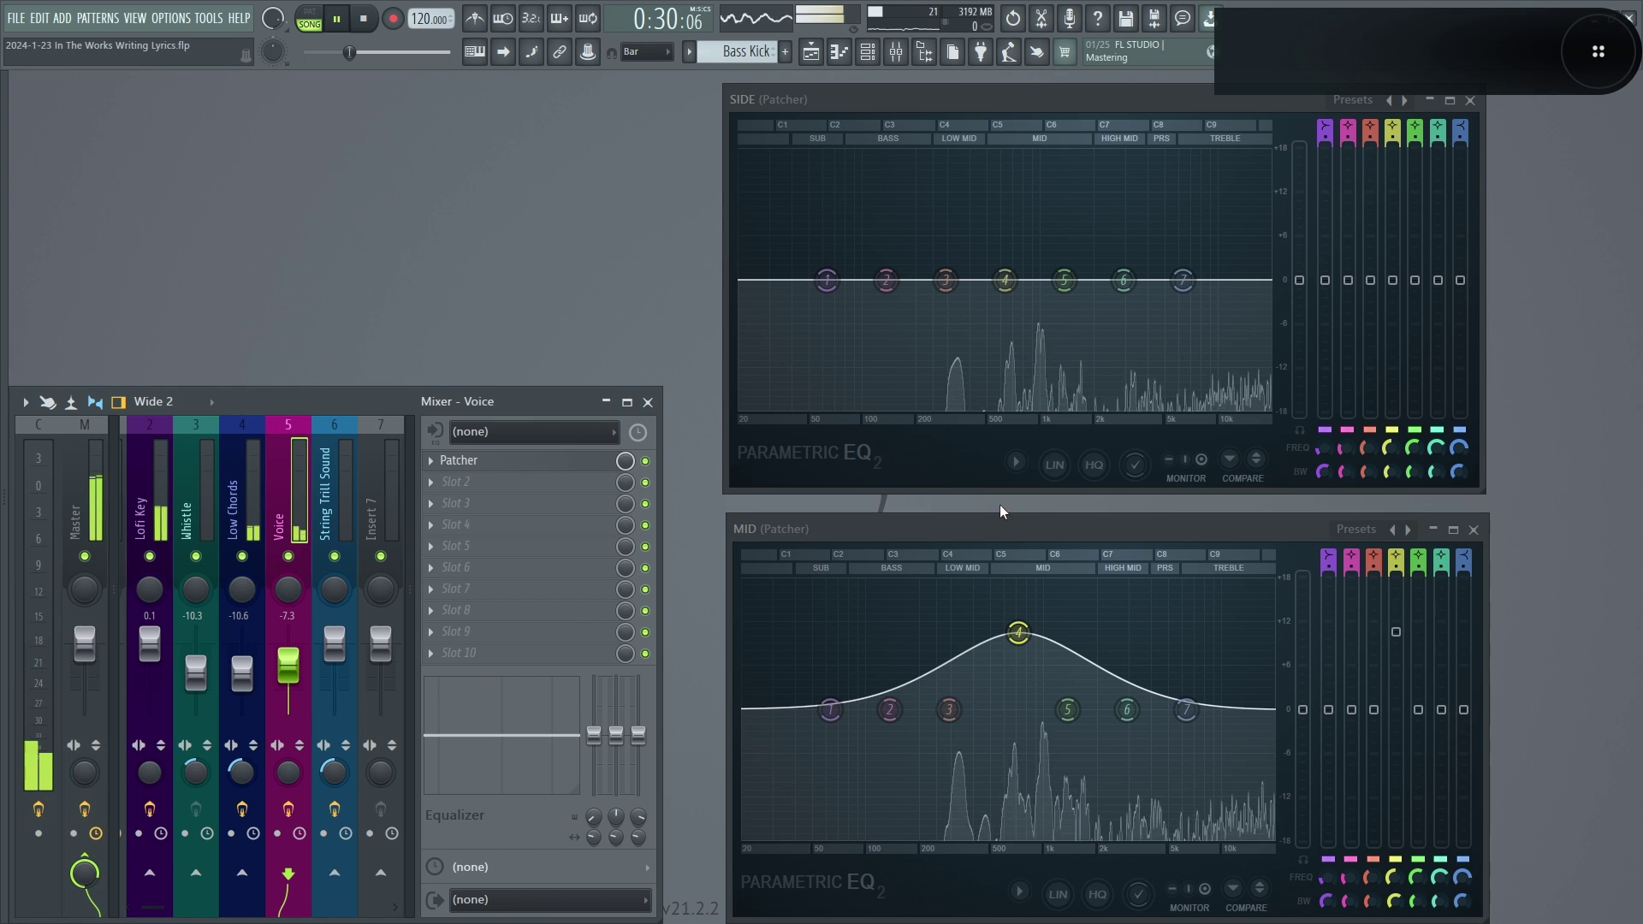
left_click_drag(1004, 282, 916, 313)
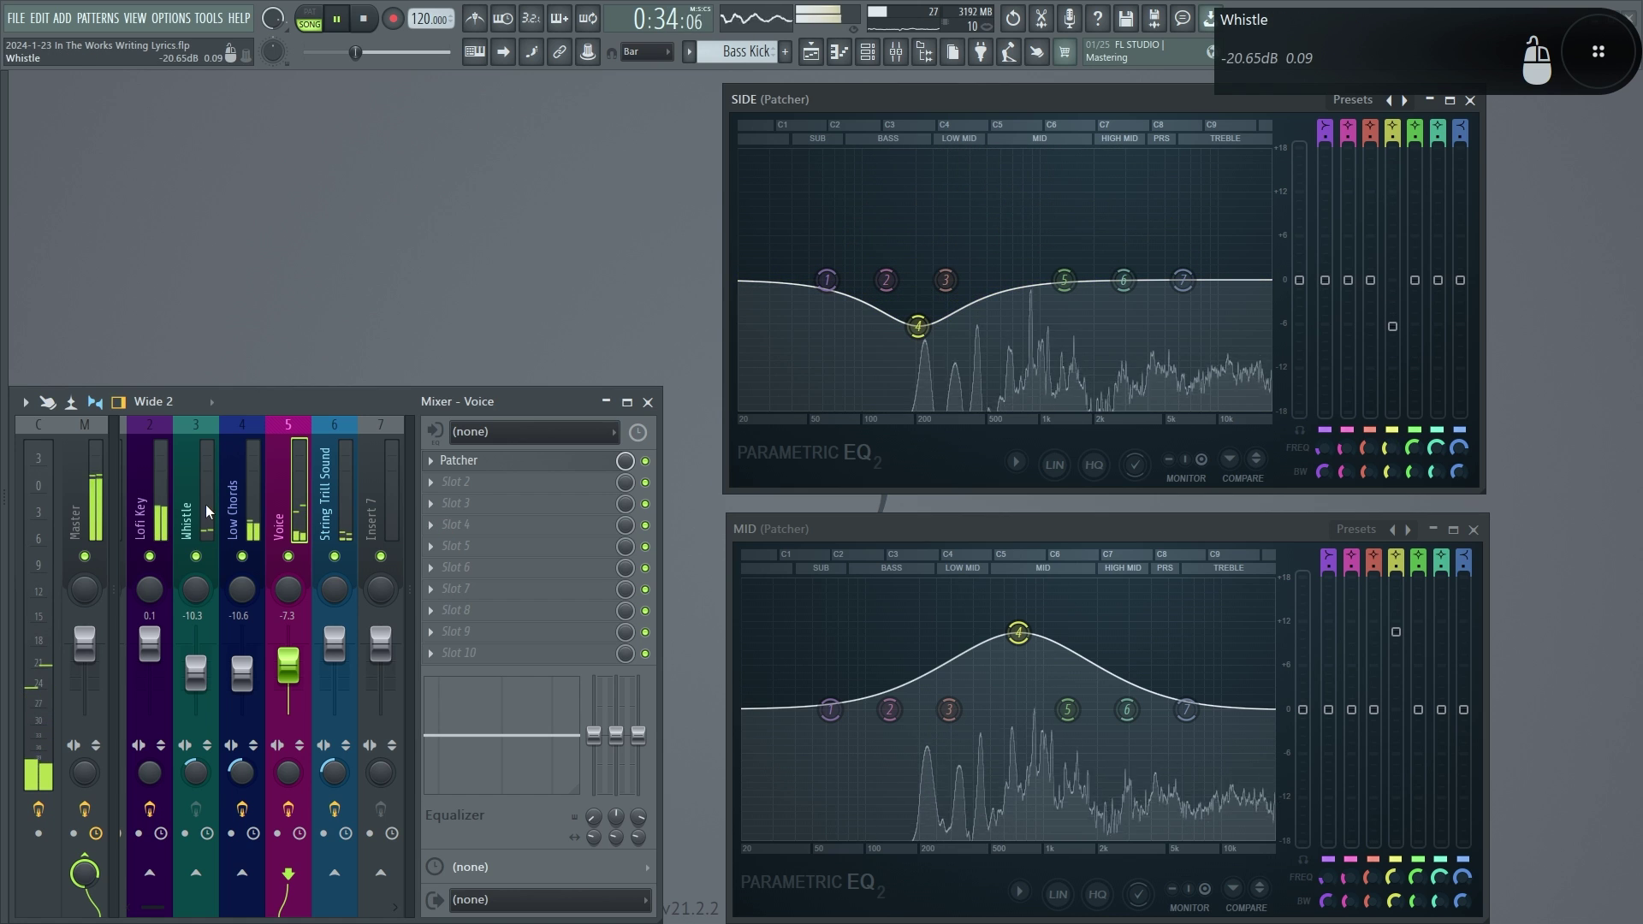
Compare the Voice track with Patcher bypassed and enabled during playback, in stereo and with the Master's stereo separation 100% merged
key("space")
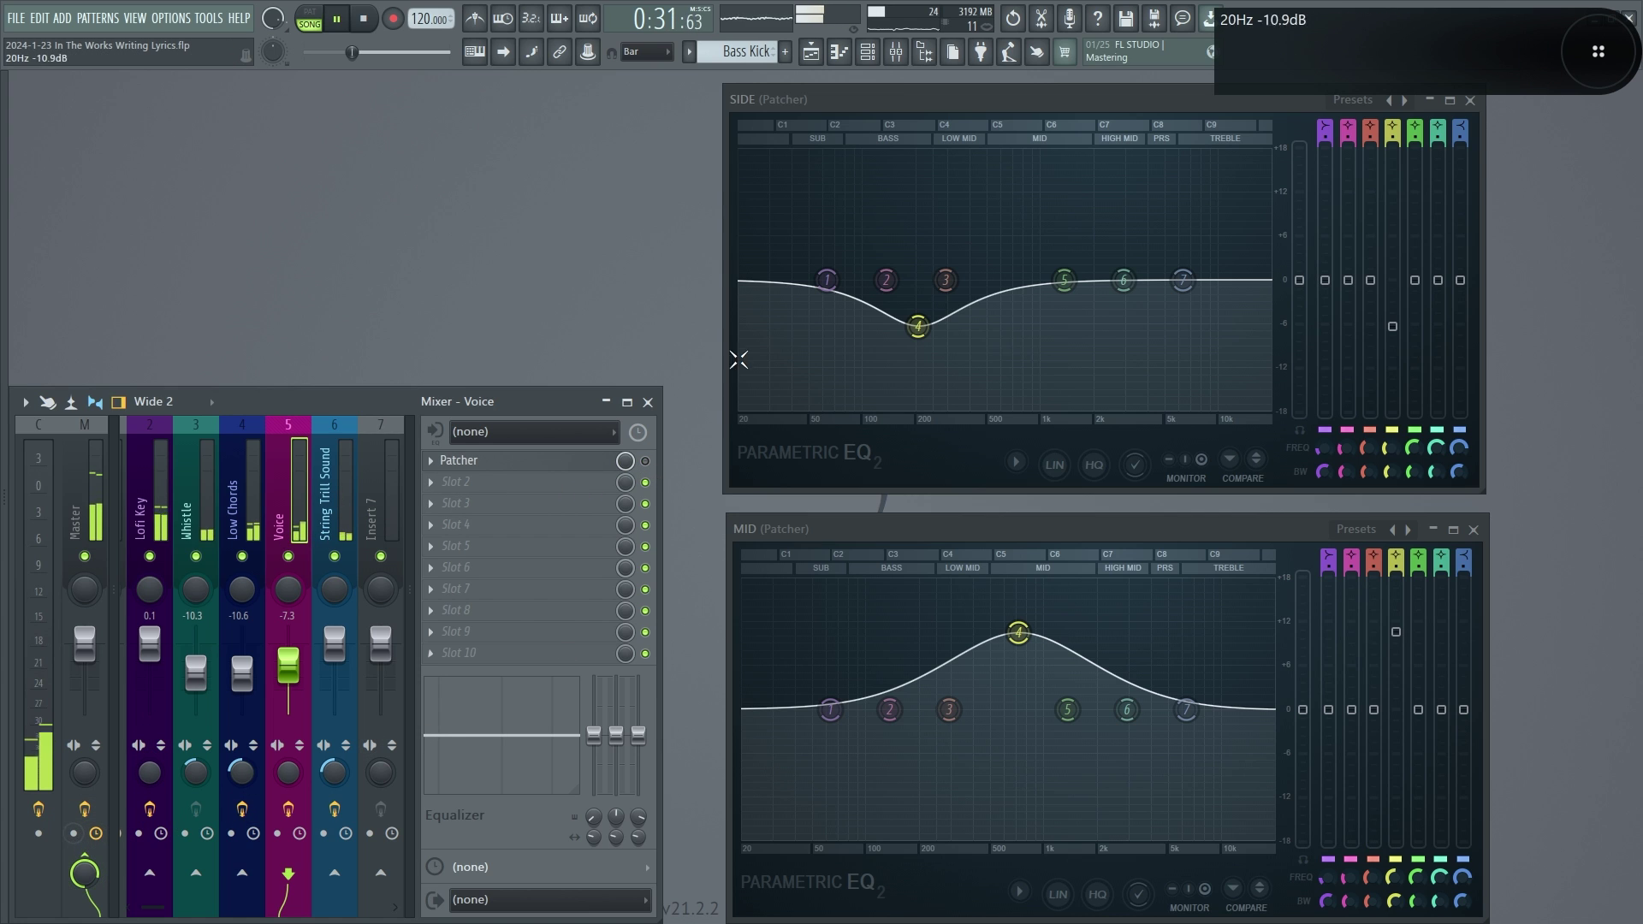
left_click(646, 462)
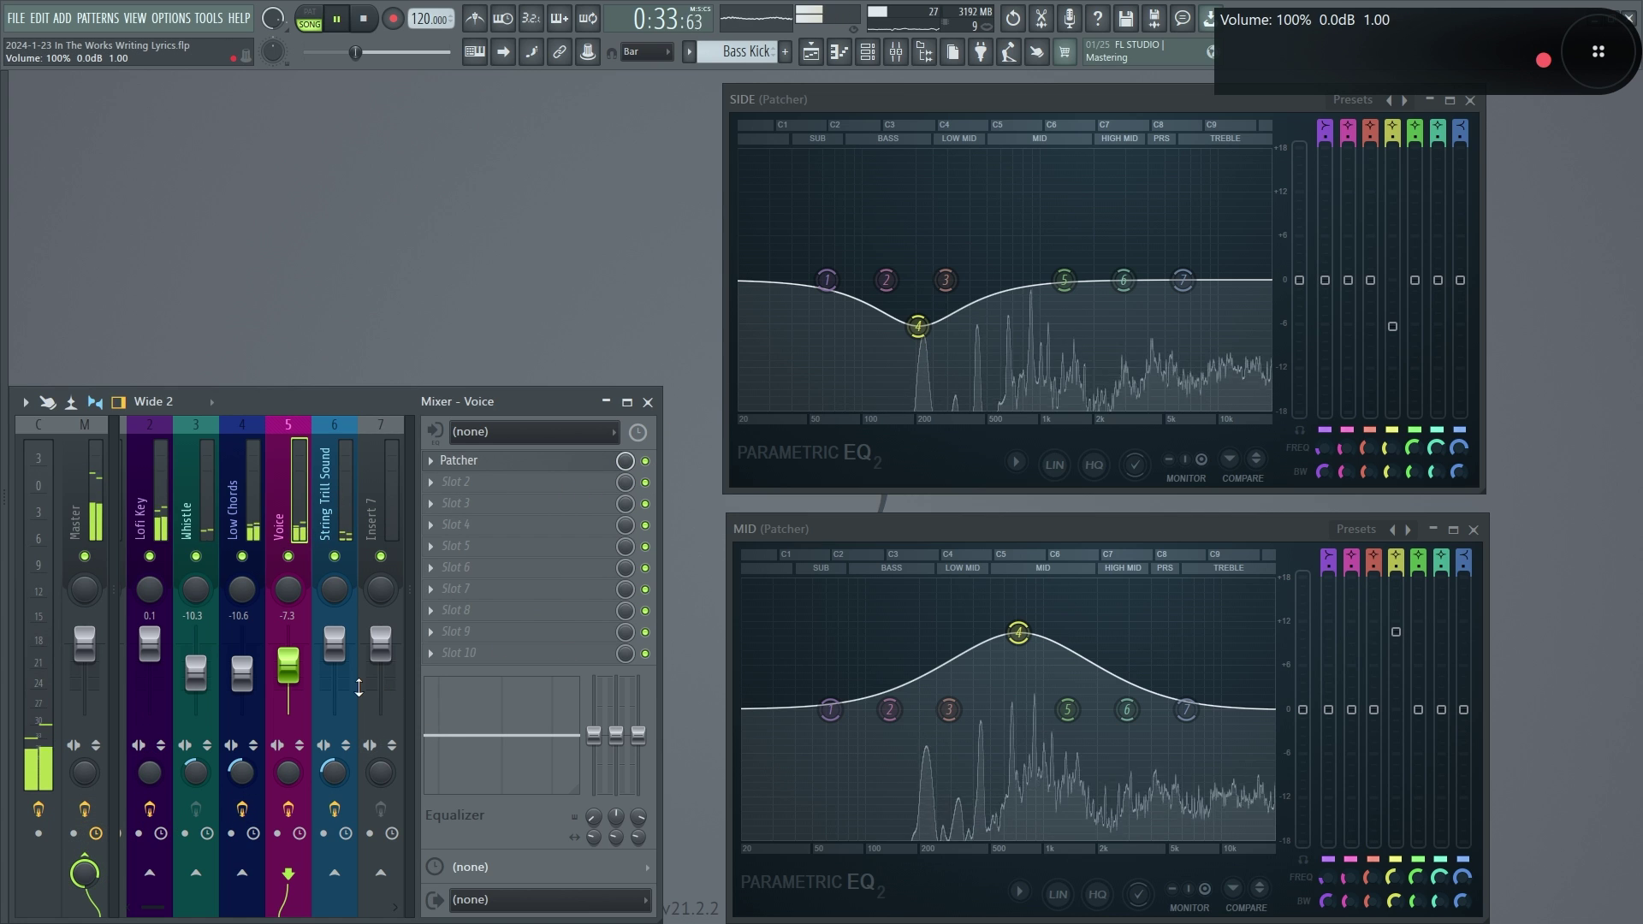
left_click_drag(84, 772, 83, 736)
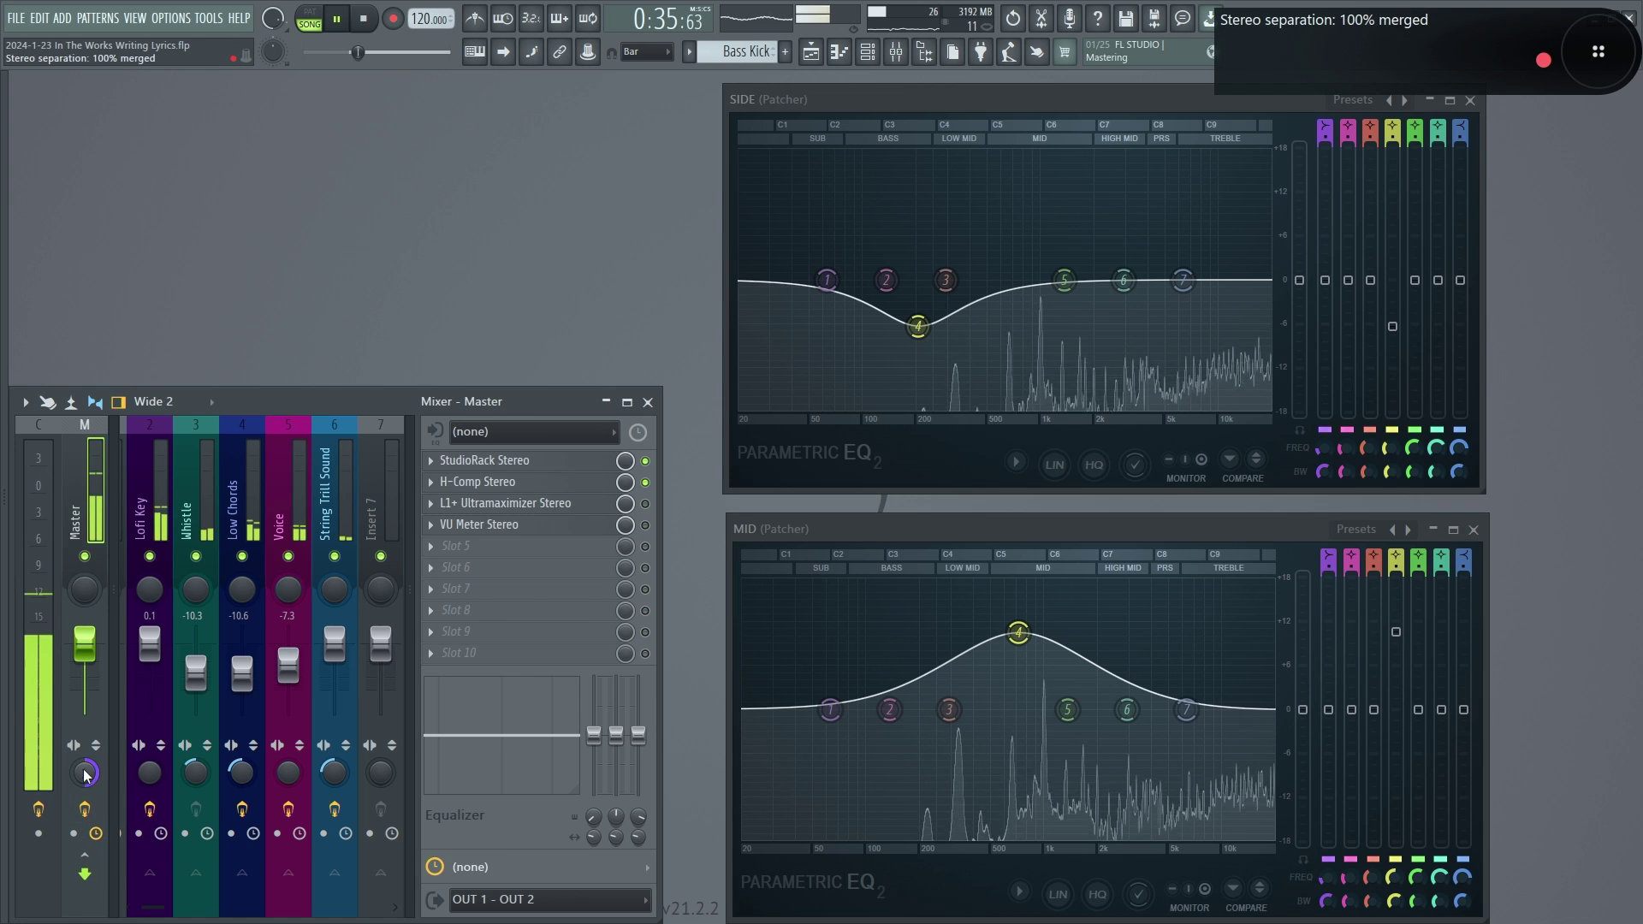
left_click(265, 496)
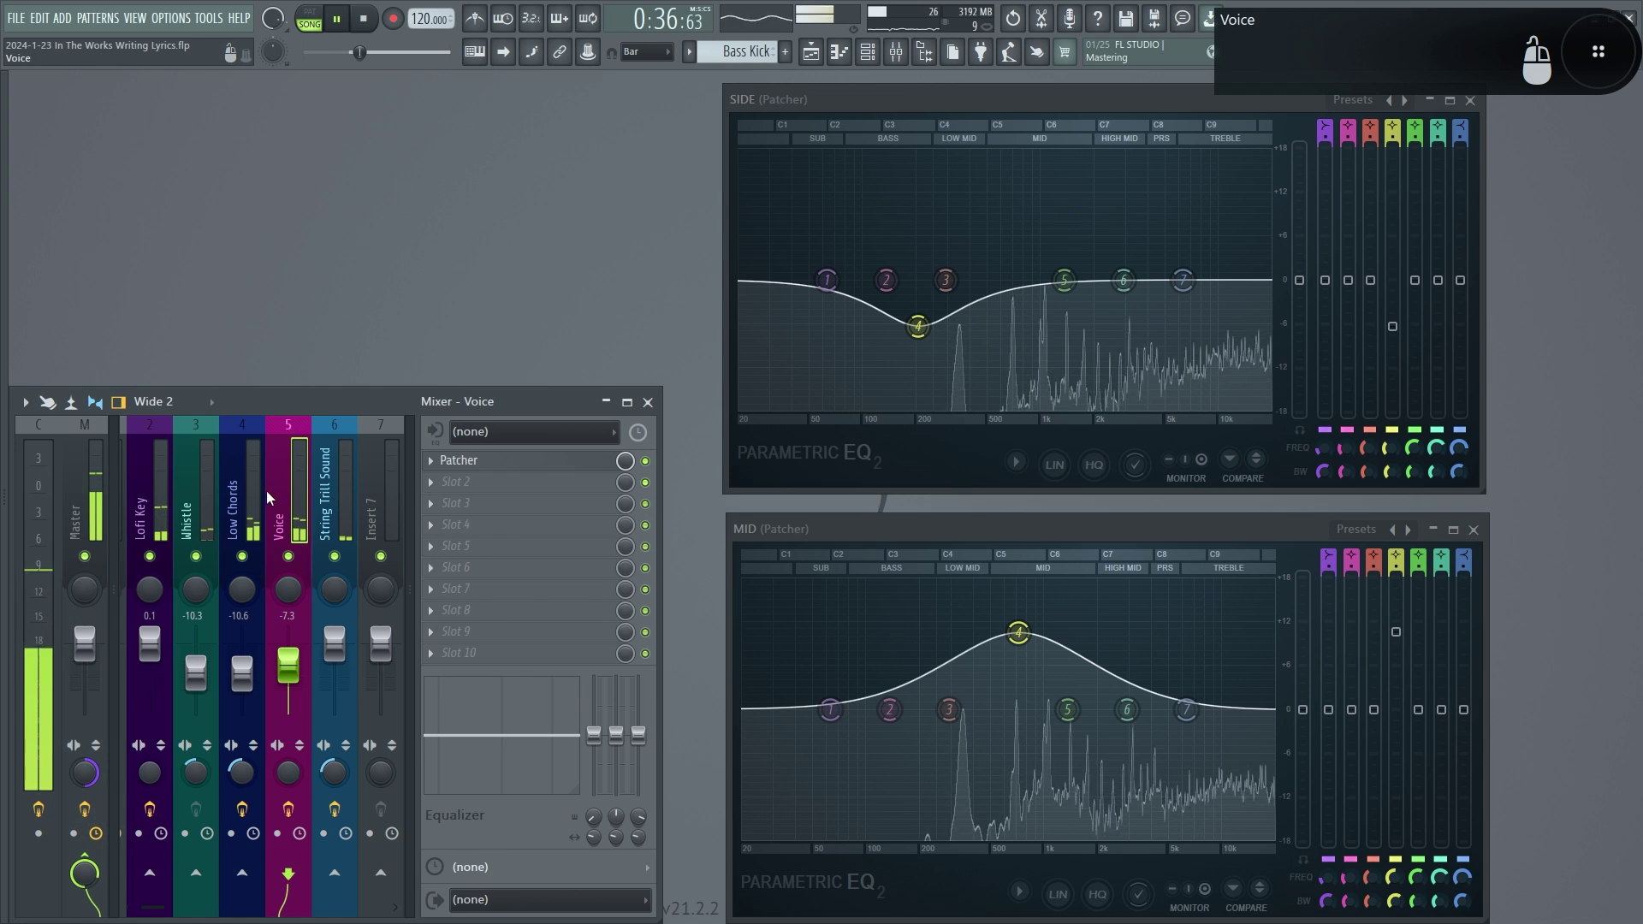
left_click(646, 461)
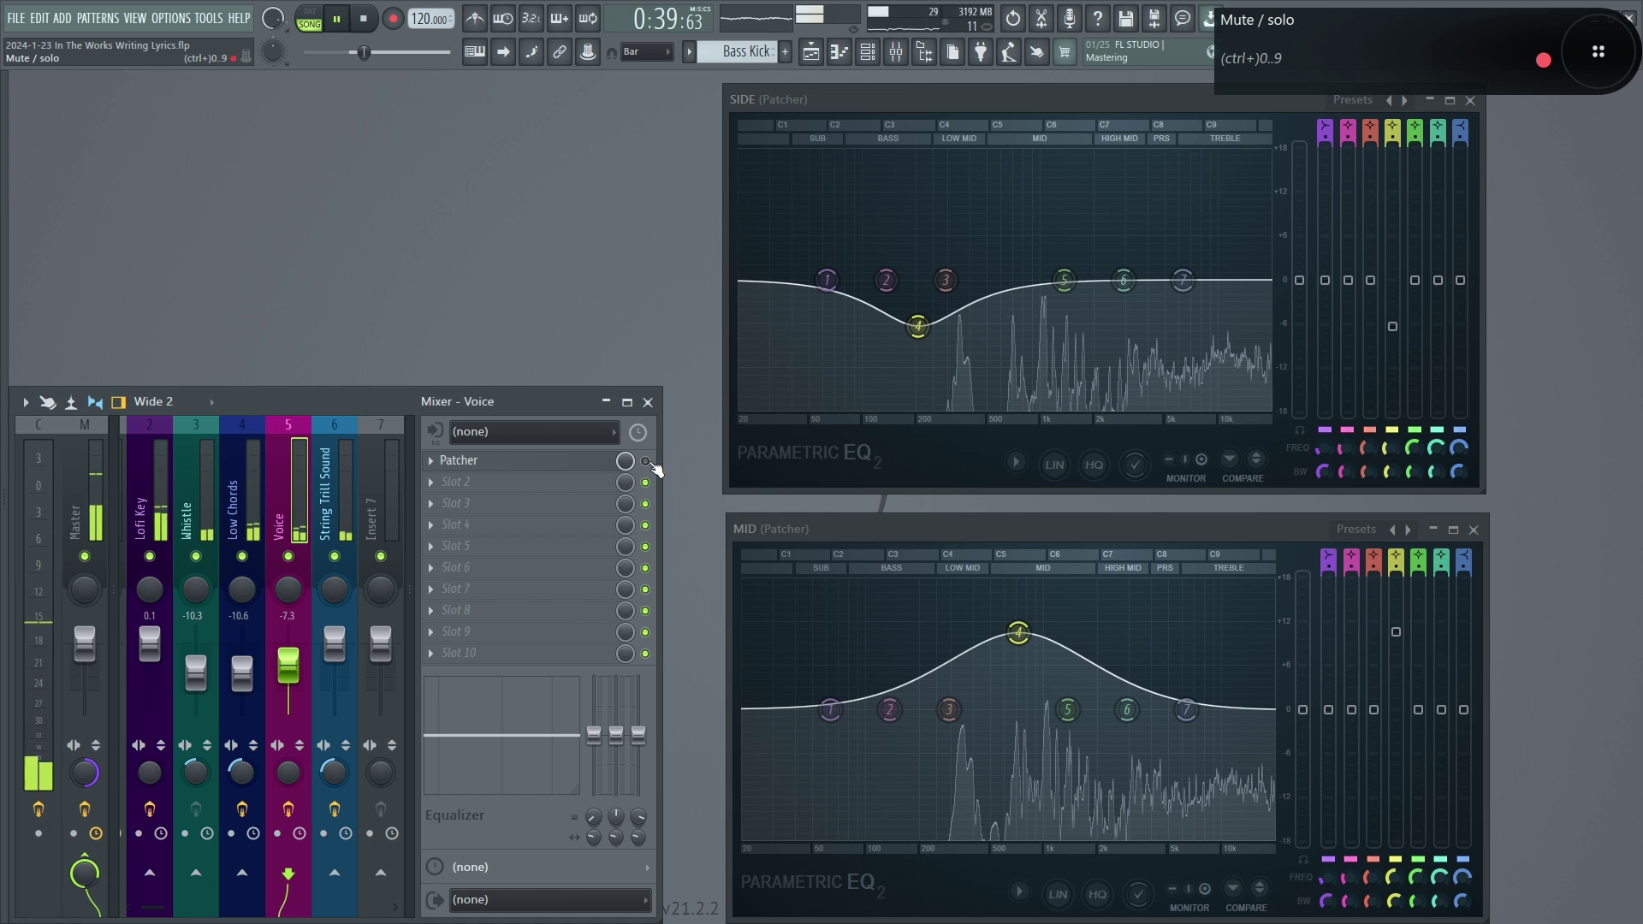
left_click(646, 462)
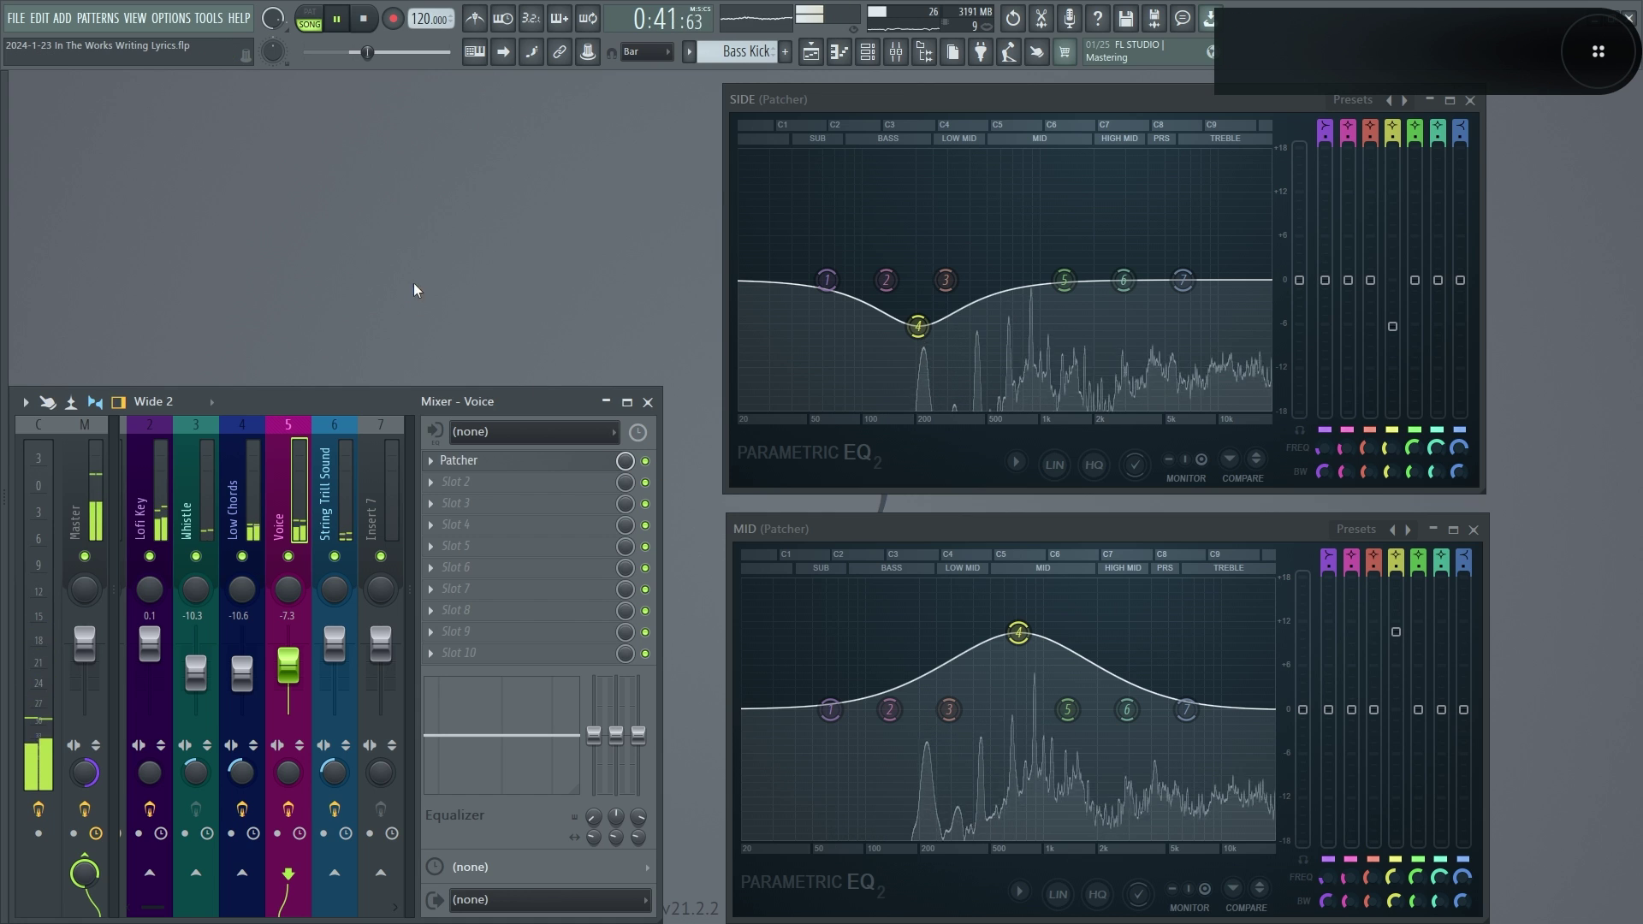
key("space")
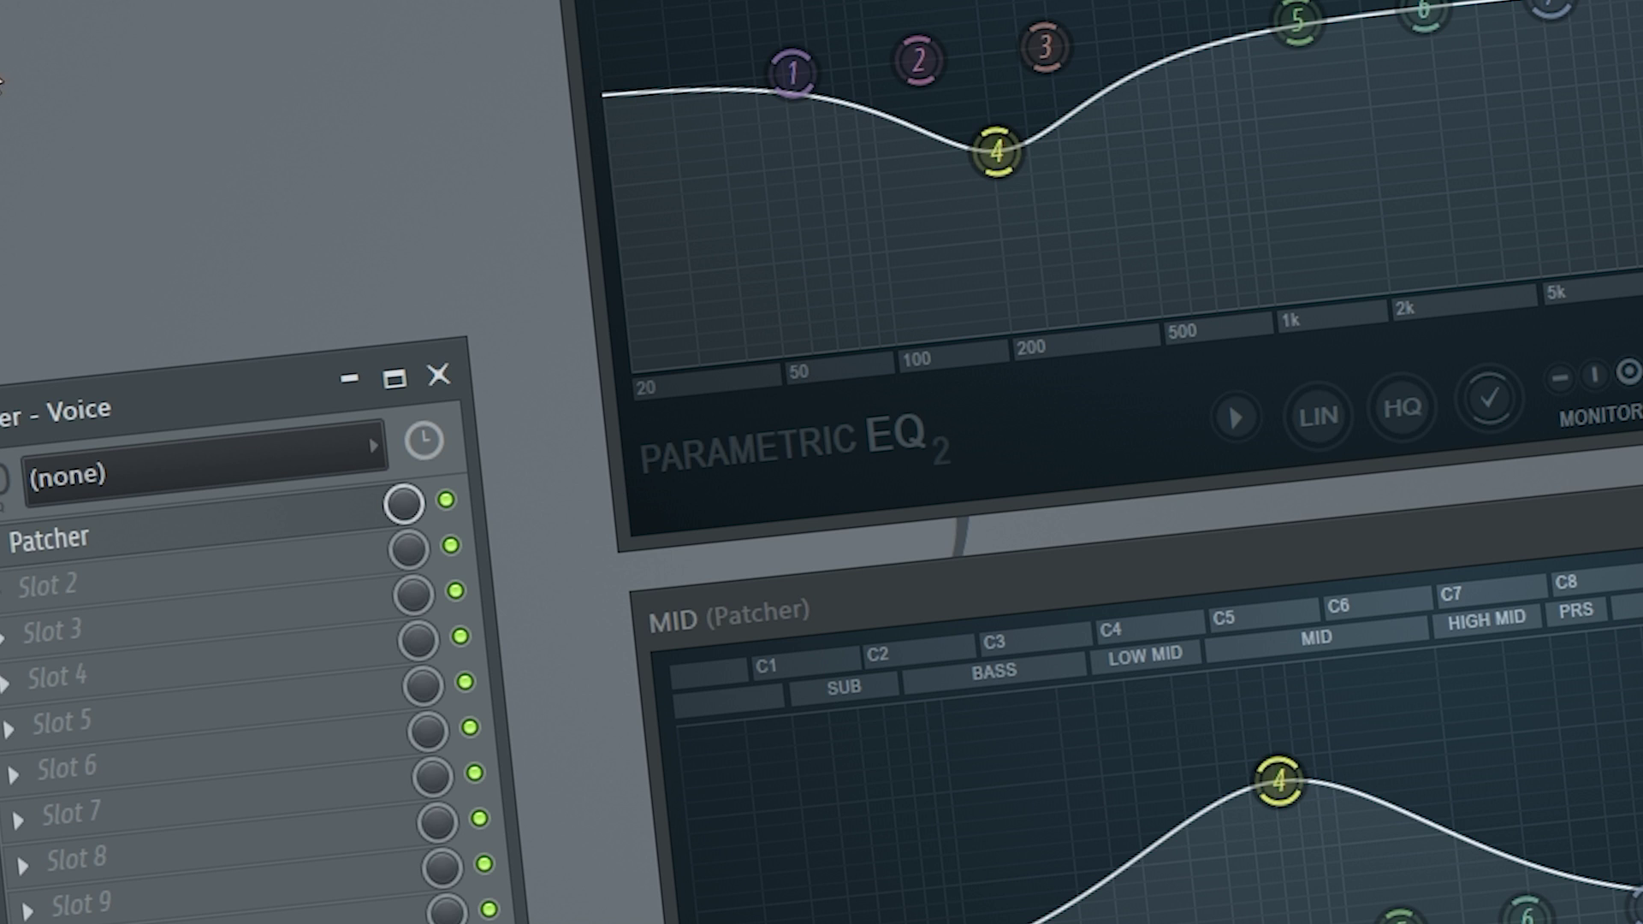
Try the HQ and linear-phase modes of Fruity parametric EQ 2 on the No Linear track
left_click(941, 581)
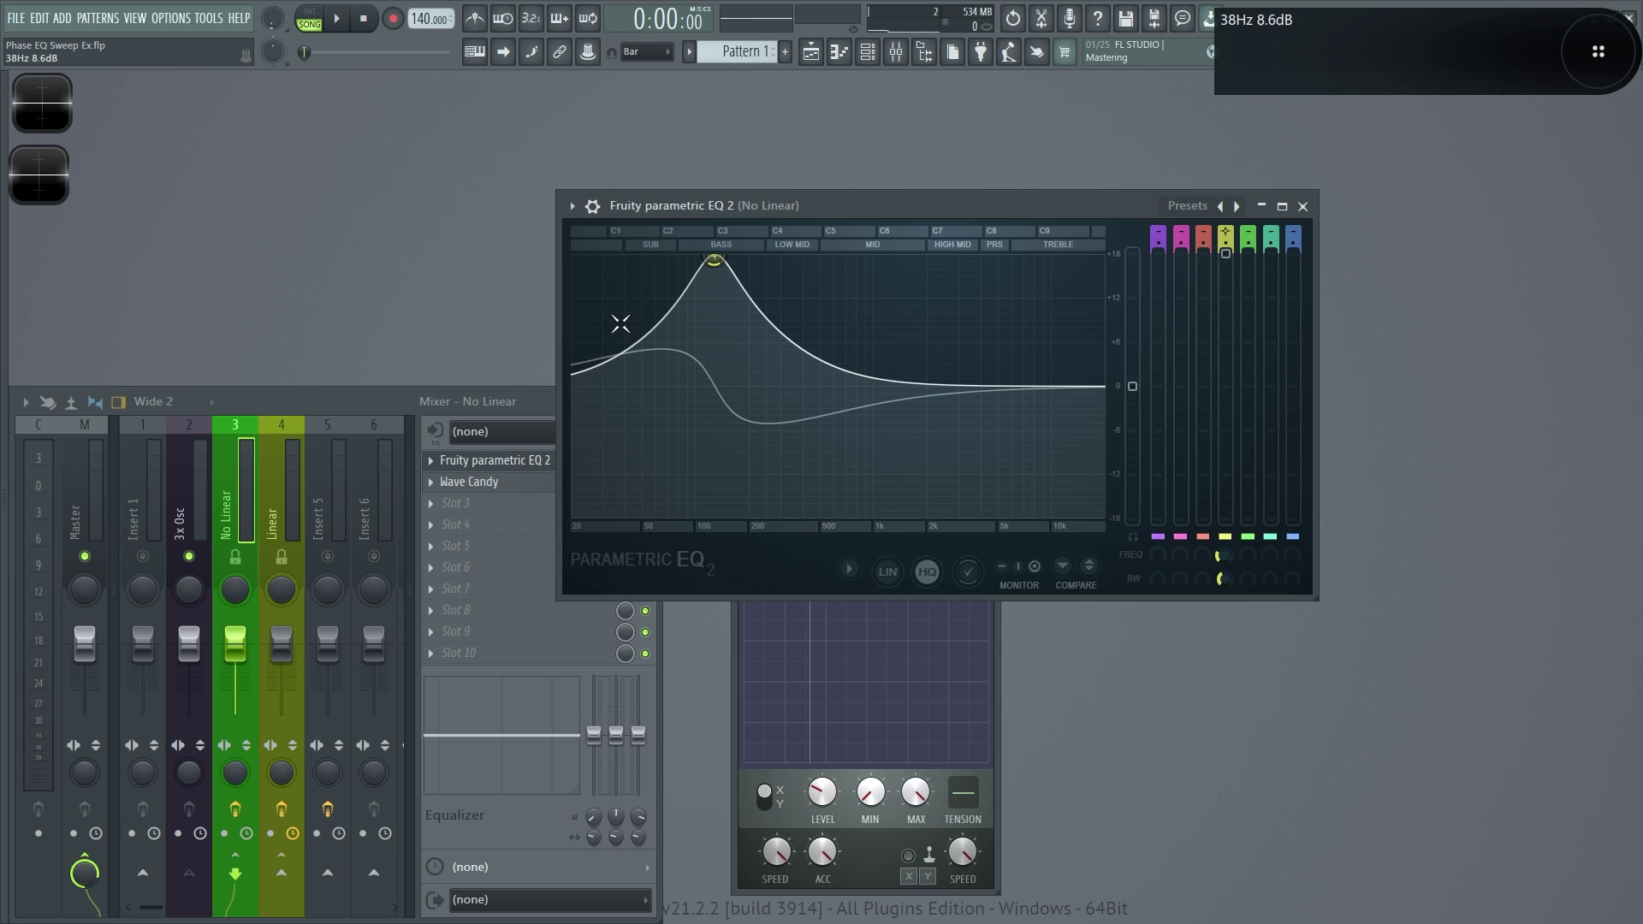
left_click(890, 580)
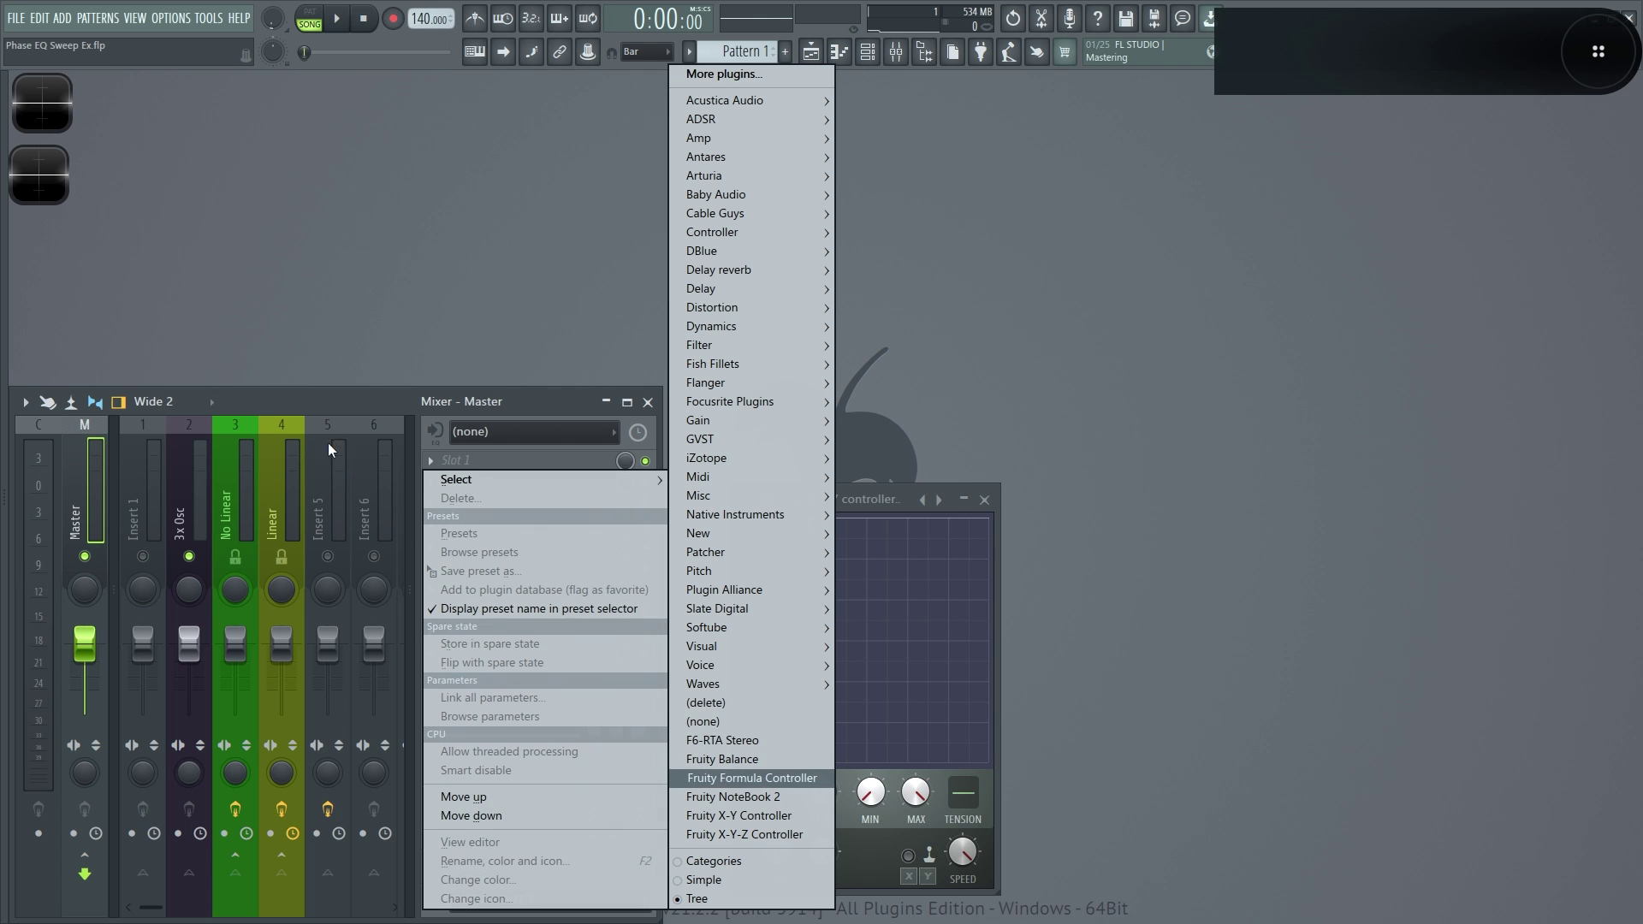
Load InPhase LT Stereo into effect slot 1 of the Master track
key("Escape")
left_click(690, 734)
left_click(484, 665)
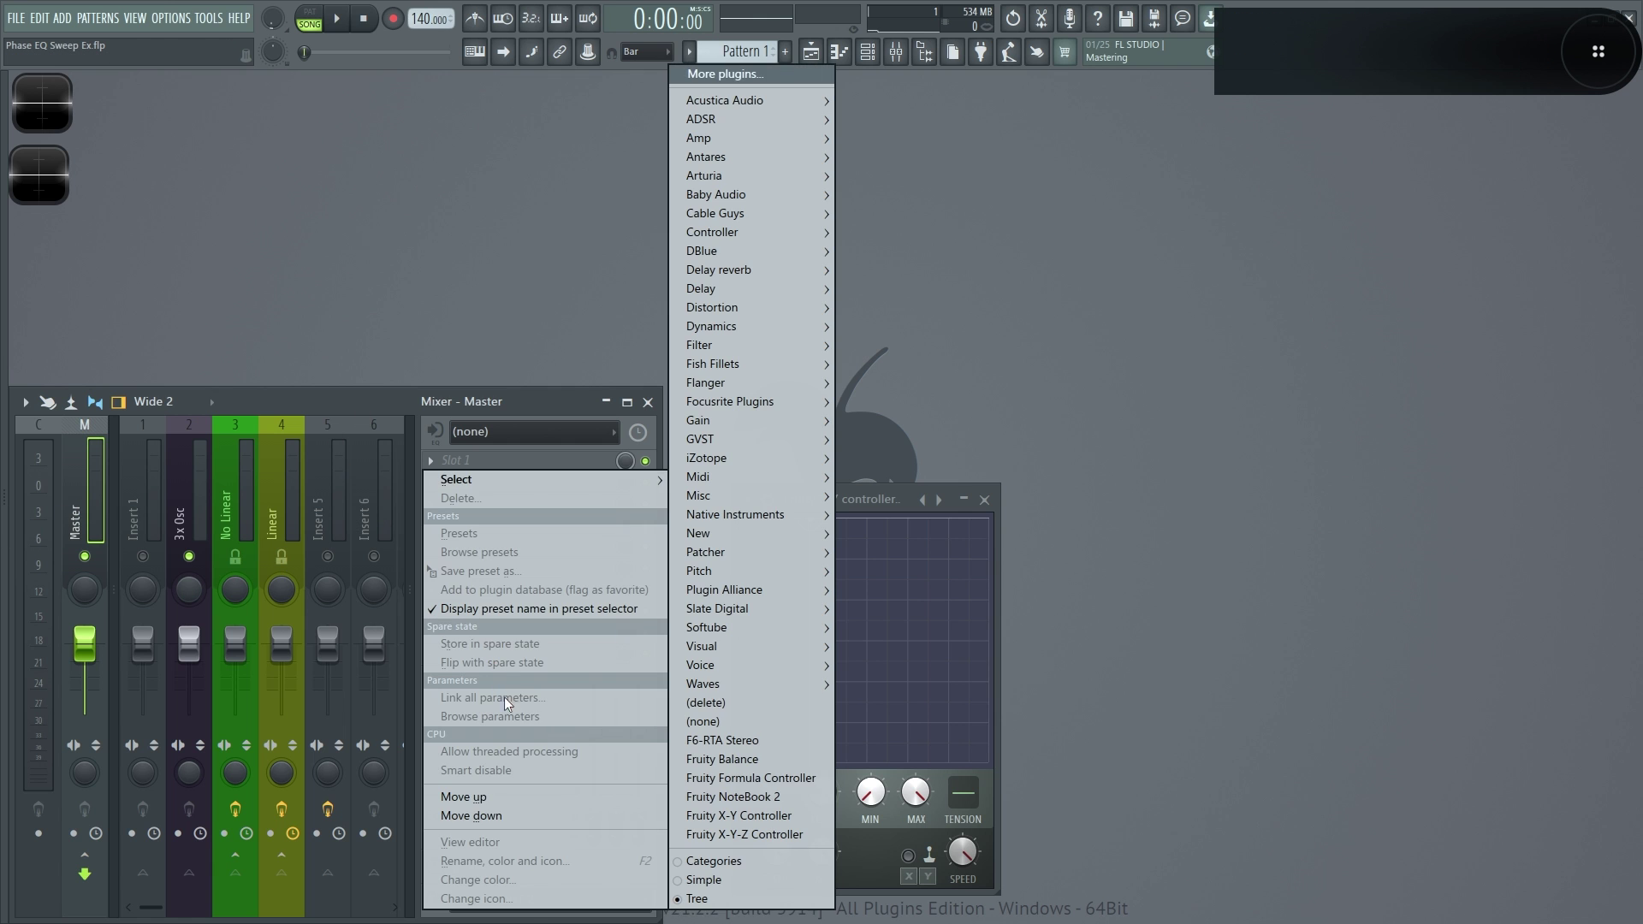
mouse_move(744, 690)
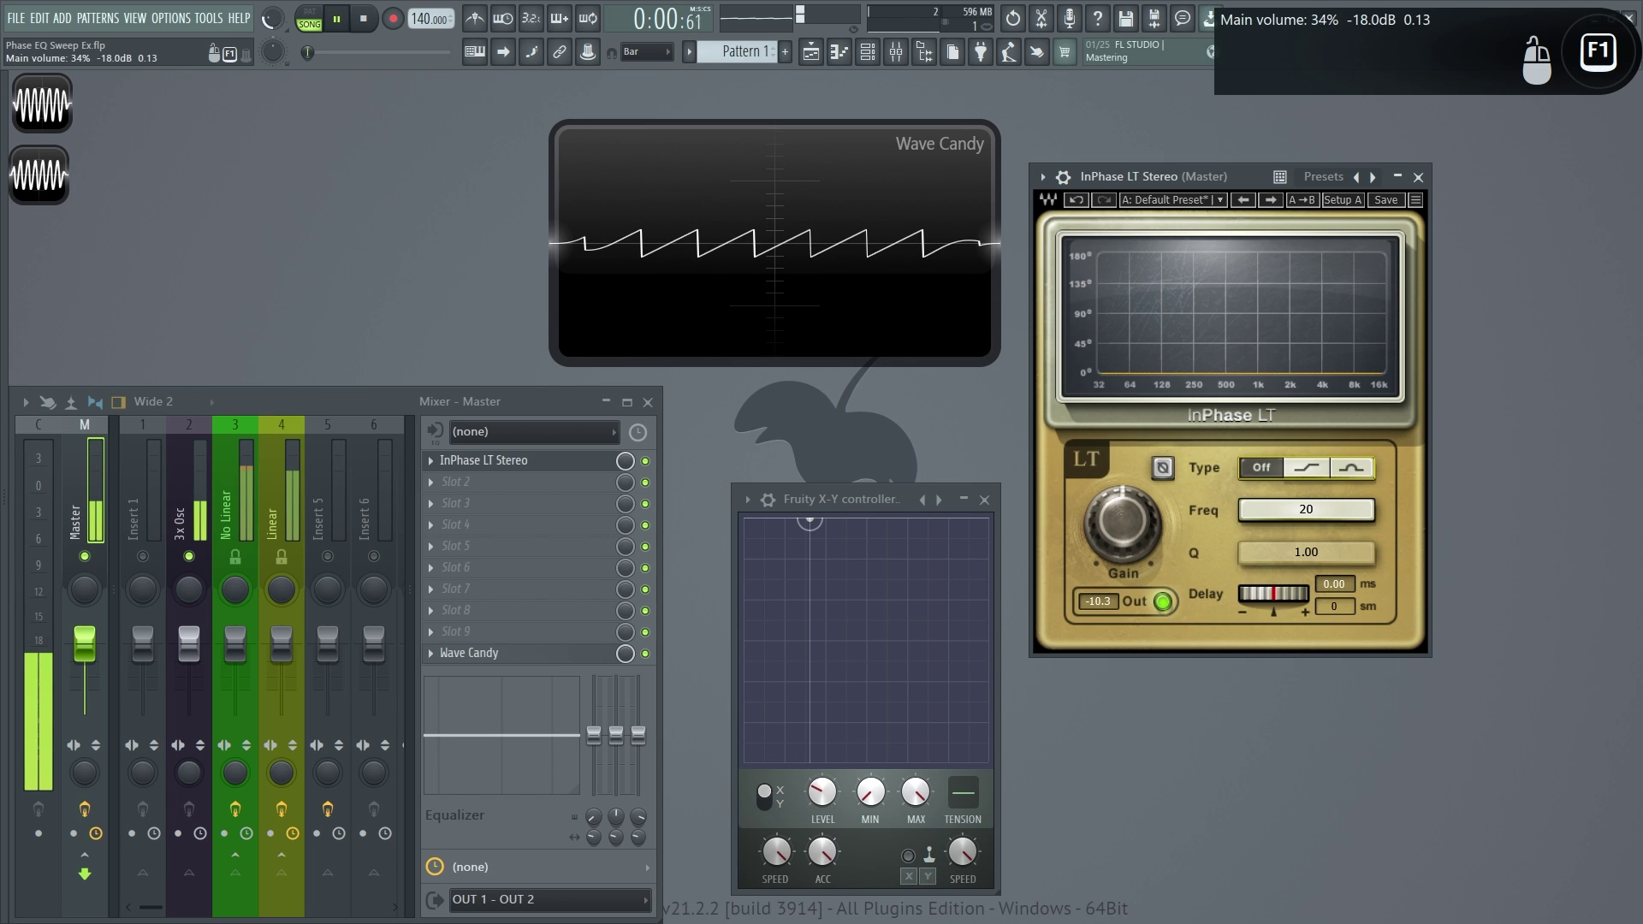
Set the InPhase LT filter type to the shelf shape and adjust its frequency to shift the waveform's phase
key("space")
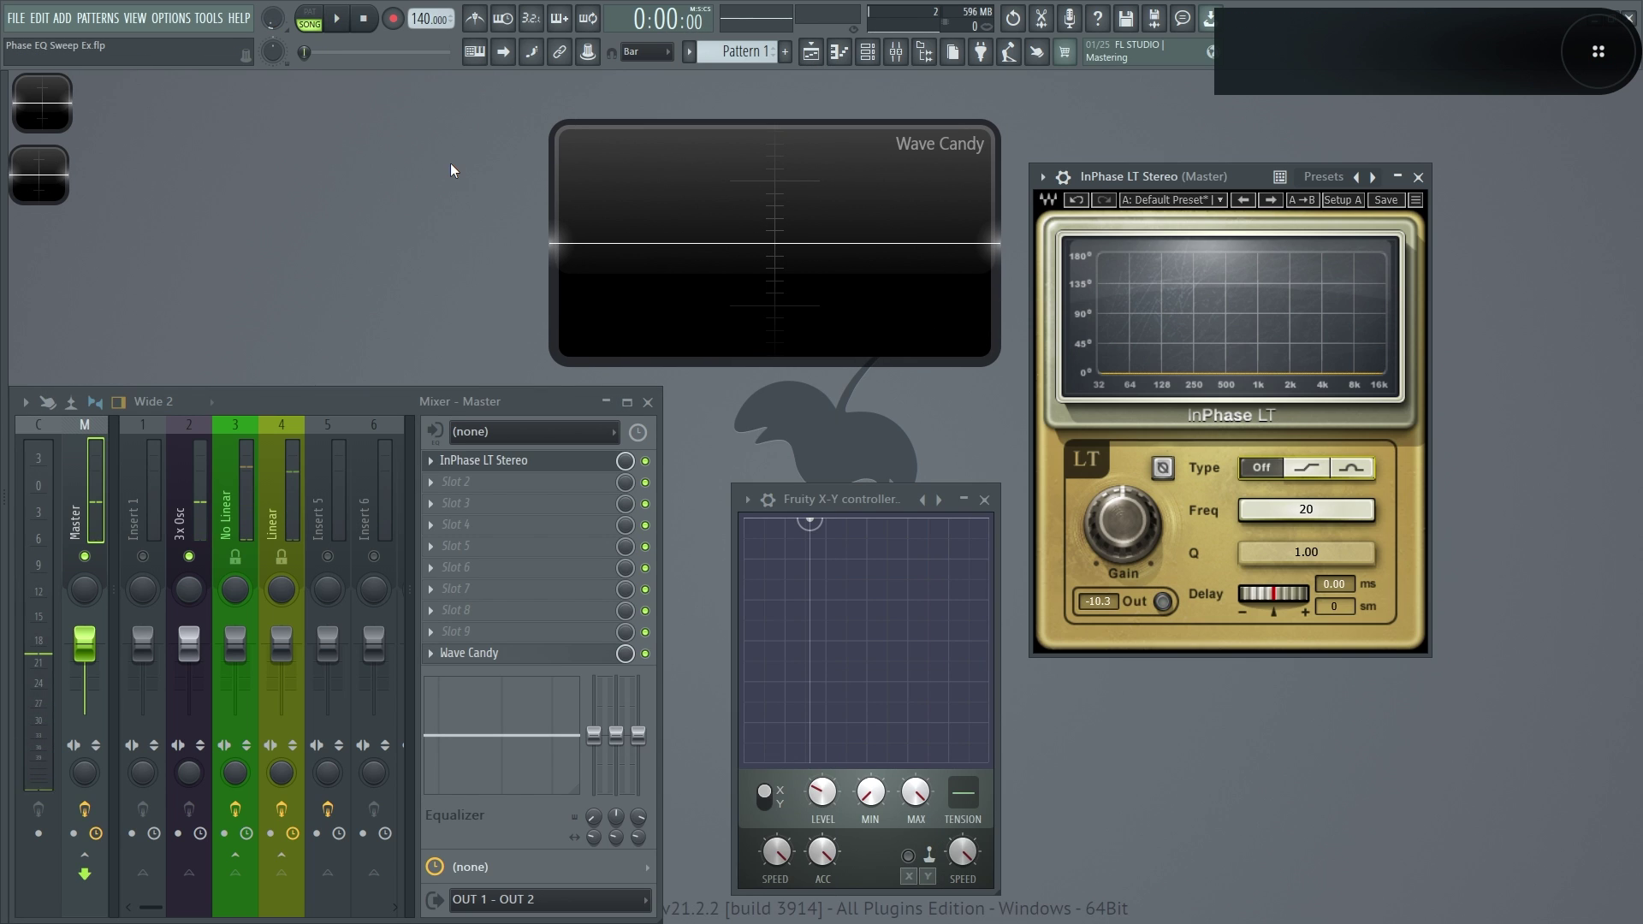
left_click(1306, 468)
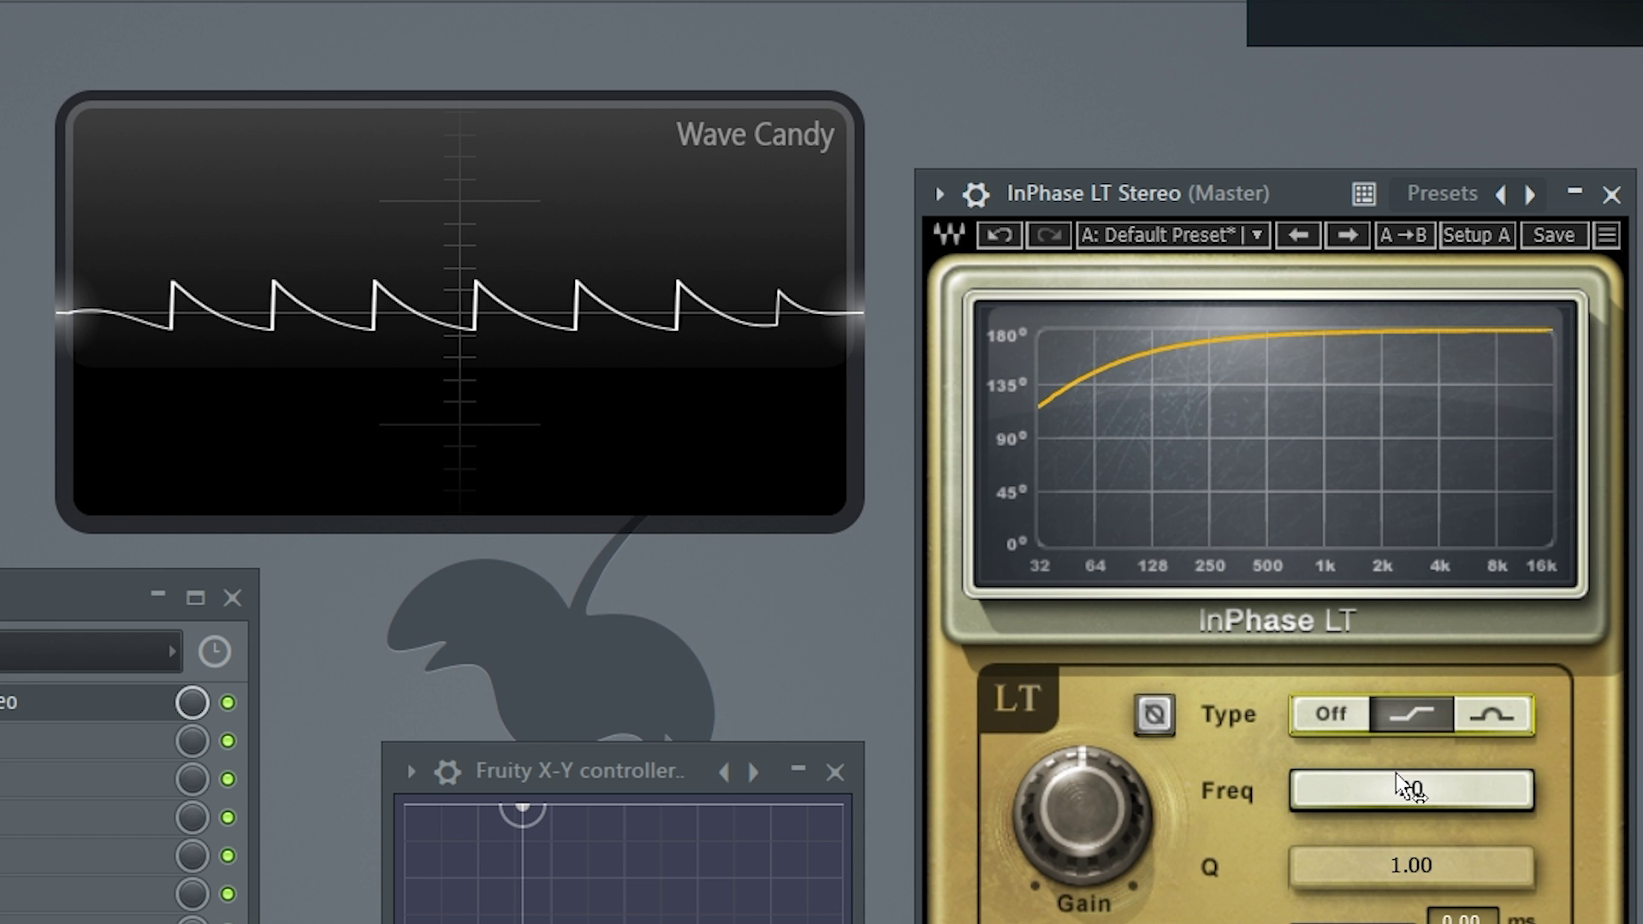
left_click_drag(1384, 809, 1350, 868)
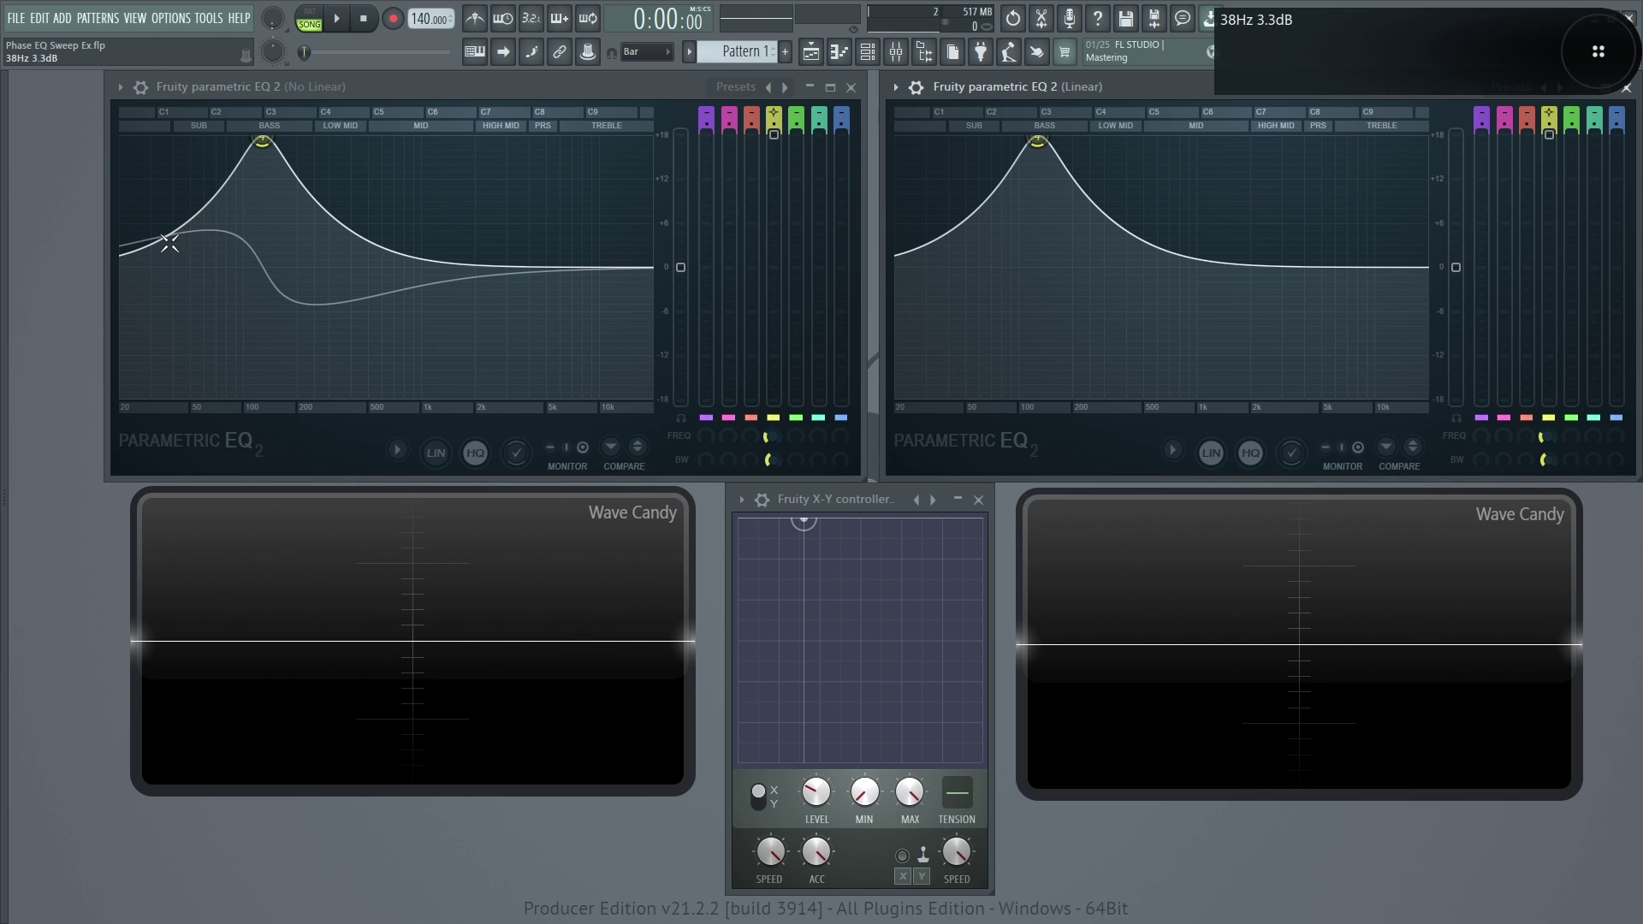
Turn the Phase rotation visualization of the No Linear EQ off and back on
left_click(399, 451)
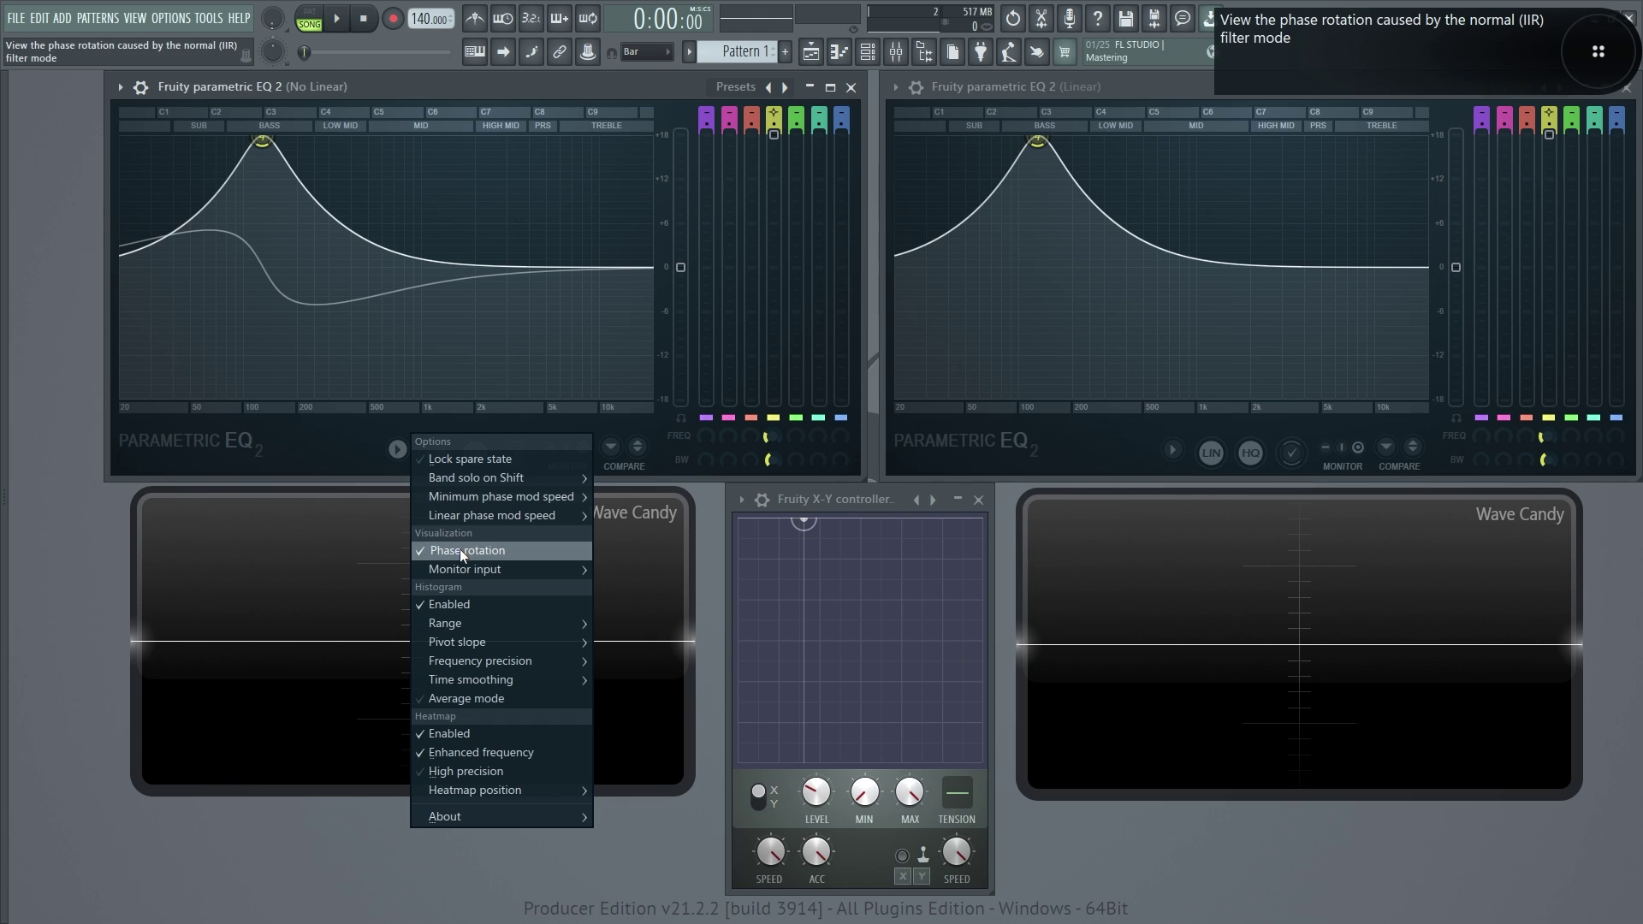
left_click(460, 550)
left_click(397, 452)
left_click(450, 548)
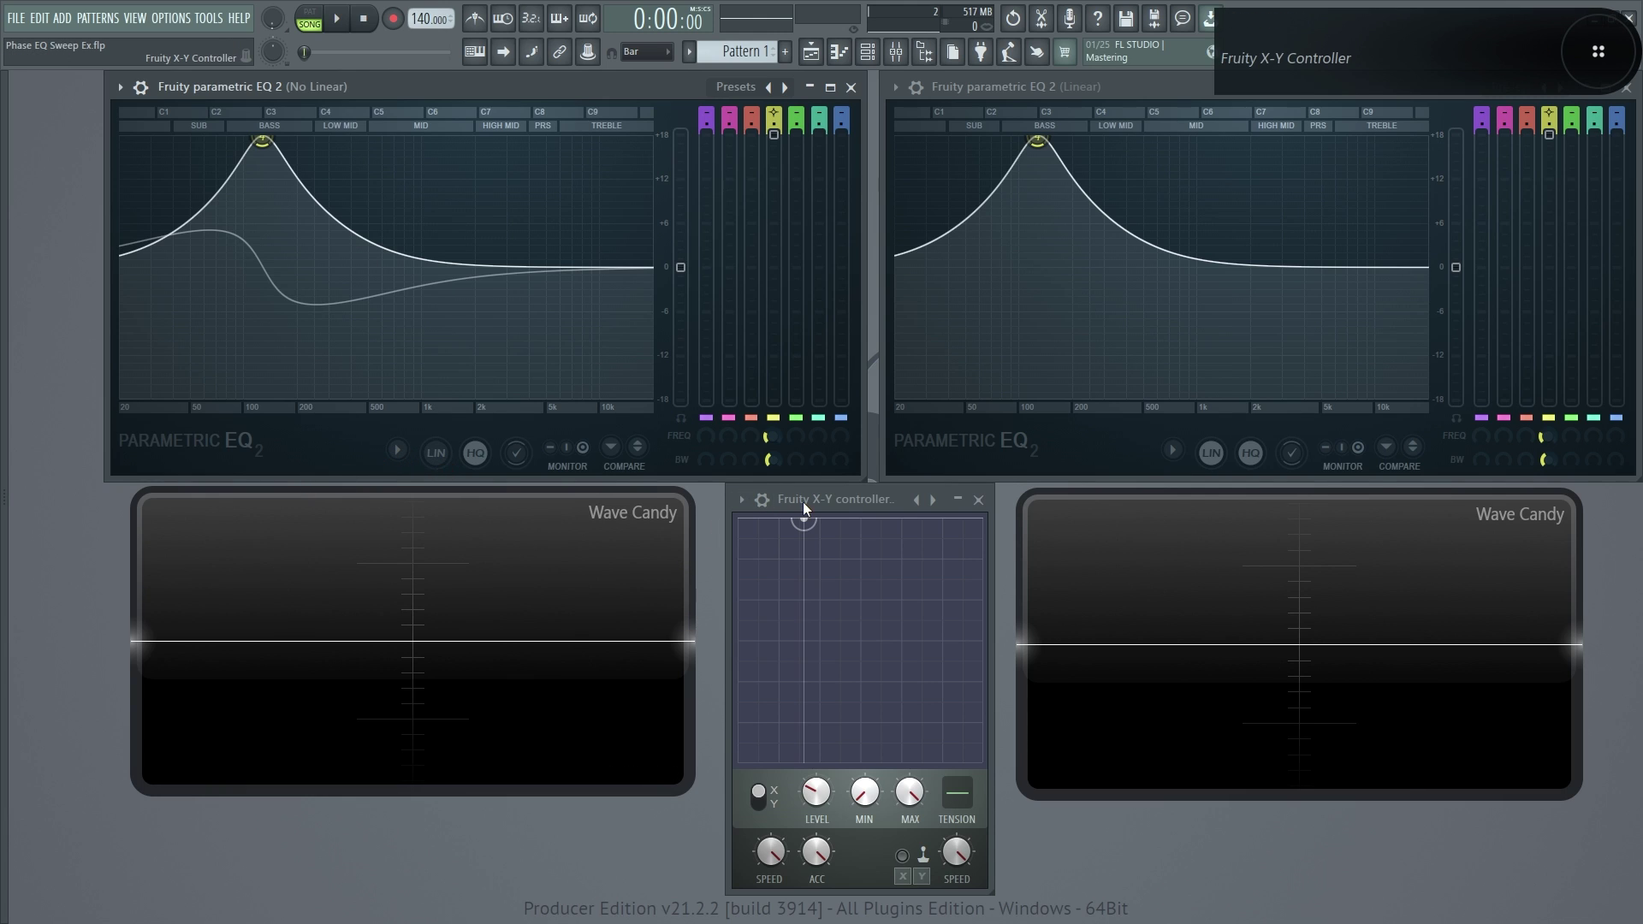
Start playback and sweep the boosted band of both EQs up to the treble with the Fruity X-Y controller to compare the Wave Candy waveforms
left_click_drag(803, 508, 972, 507)
key("space")
key("space")
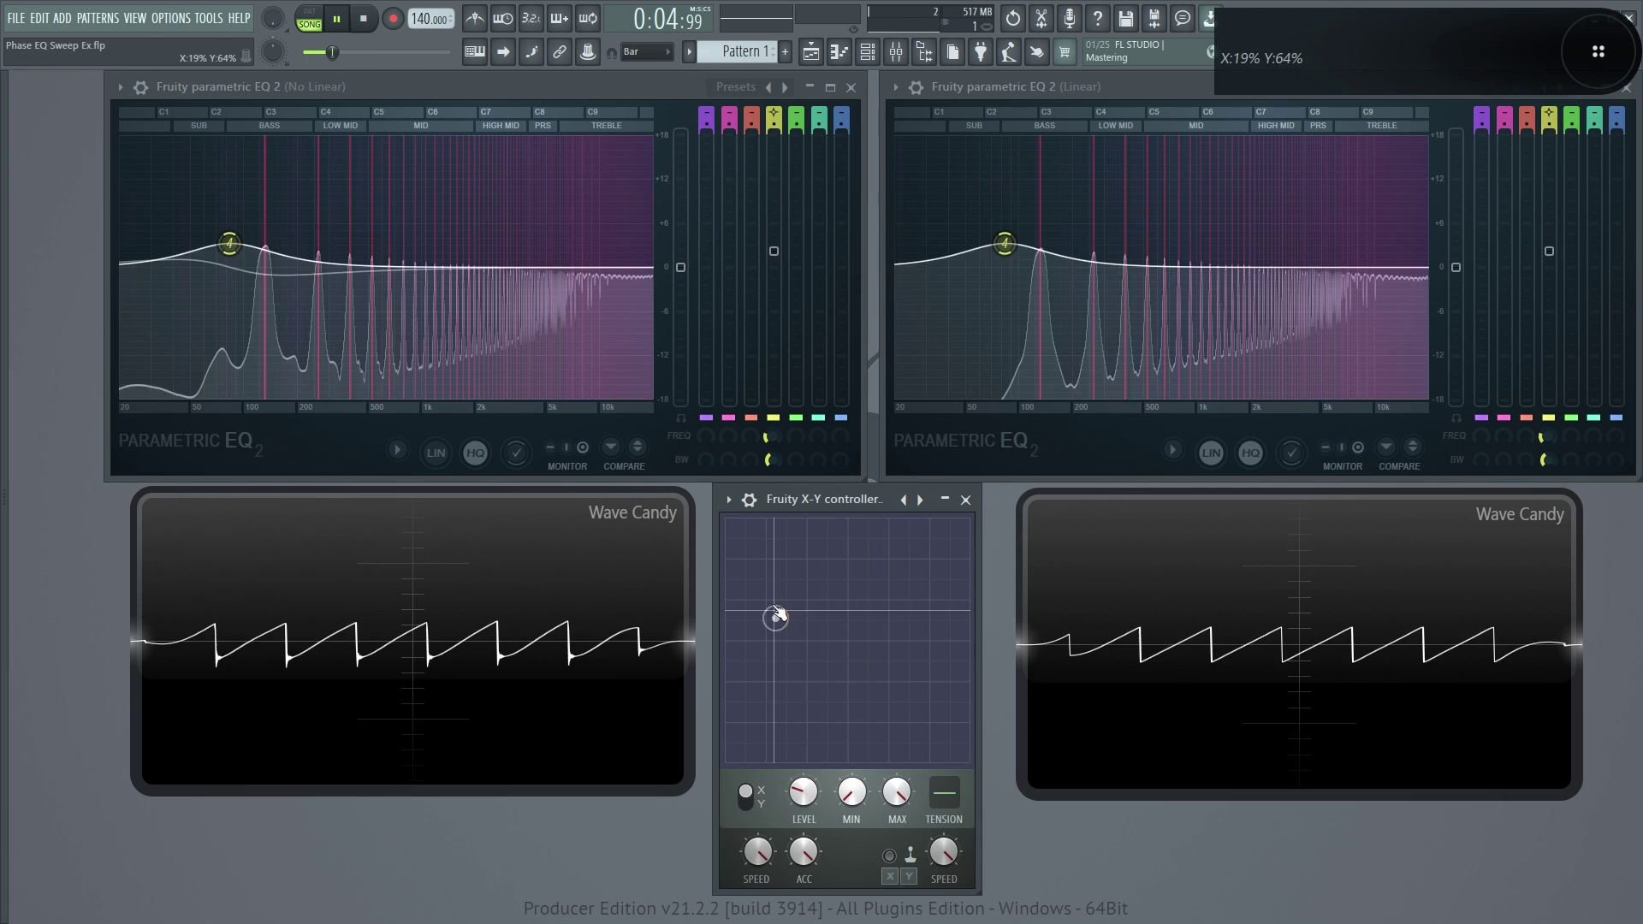
left_click_drag(774, 617, 939, 502)
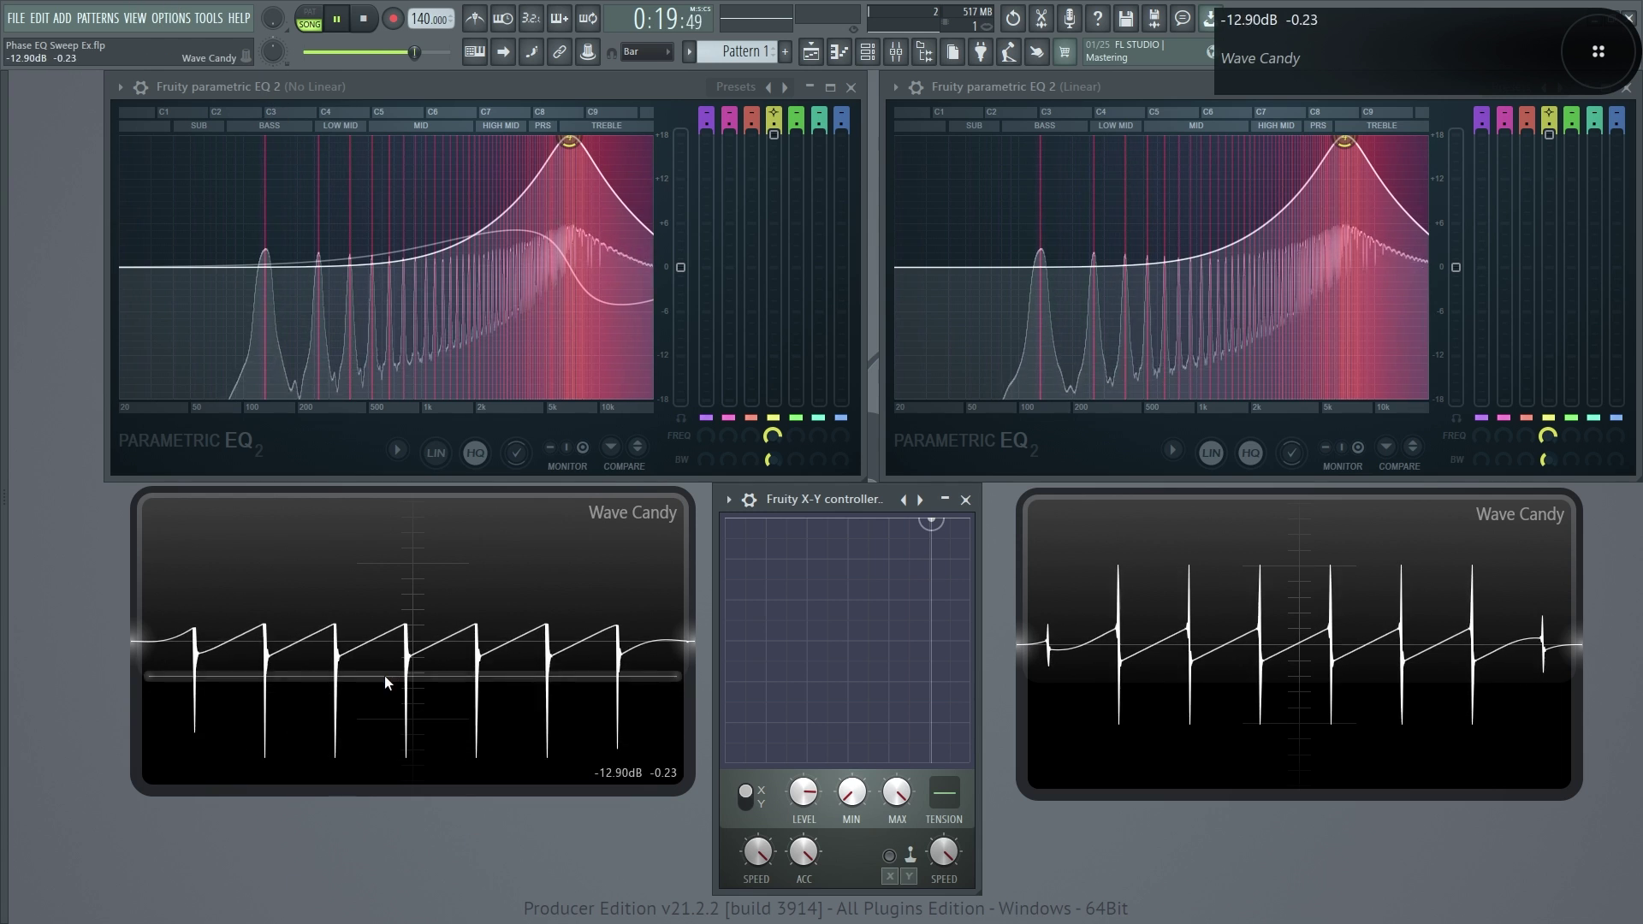
Reposition the Wave Candy window below the No Linear EQ and sweep band 4 of the Linear EQ through the treble
left_click_drag(360, 674, 386, 643)
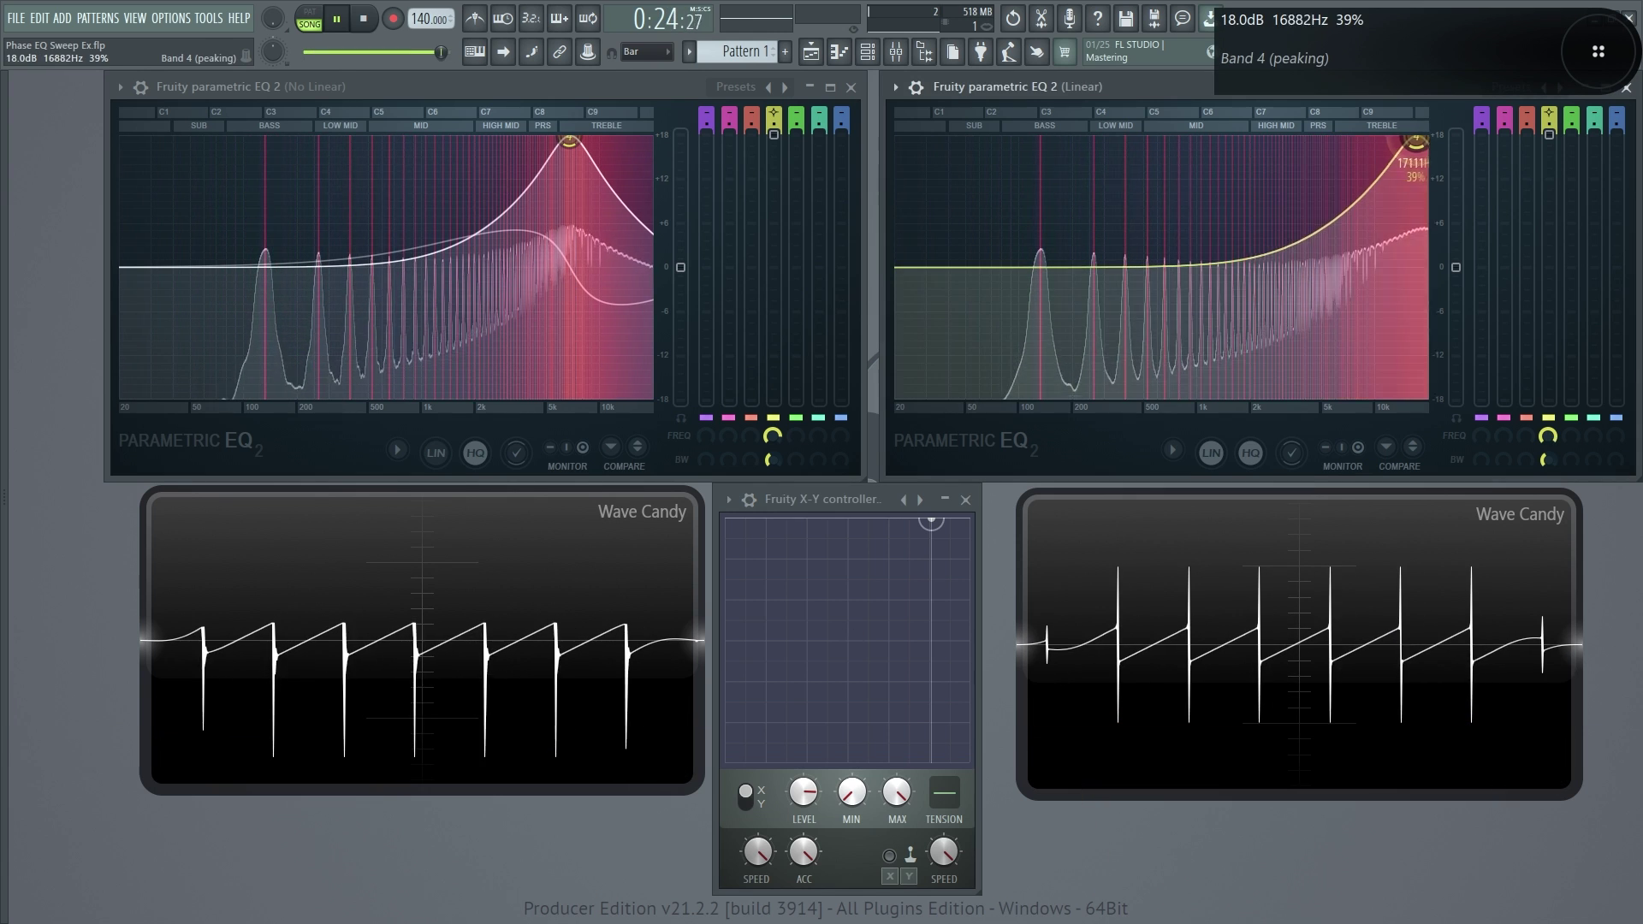
left_click_drag(1414, 144, 1332, 144)
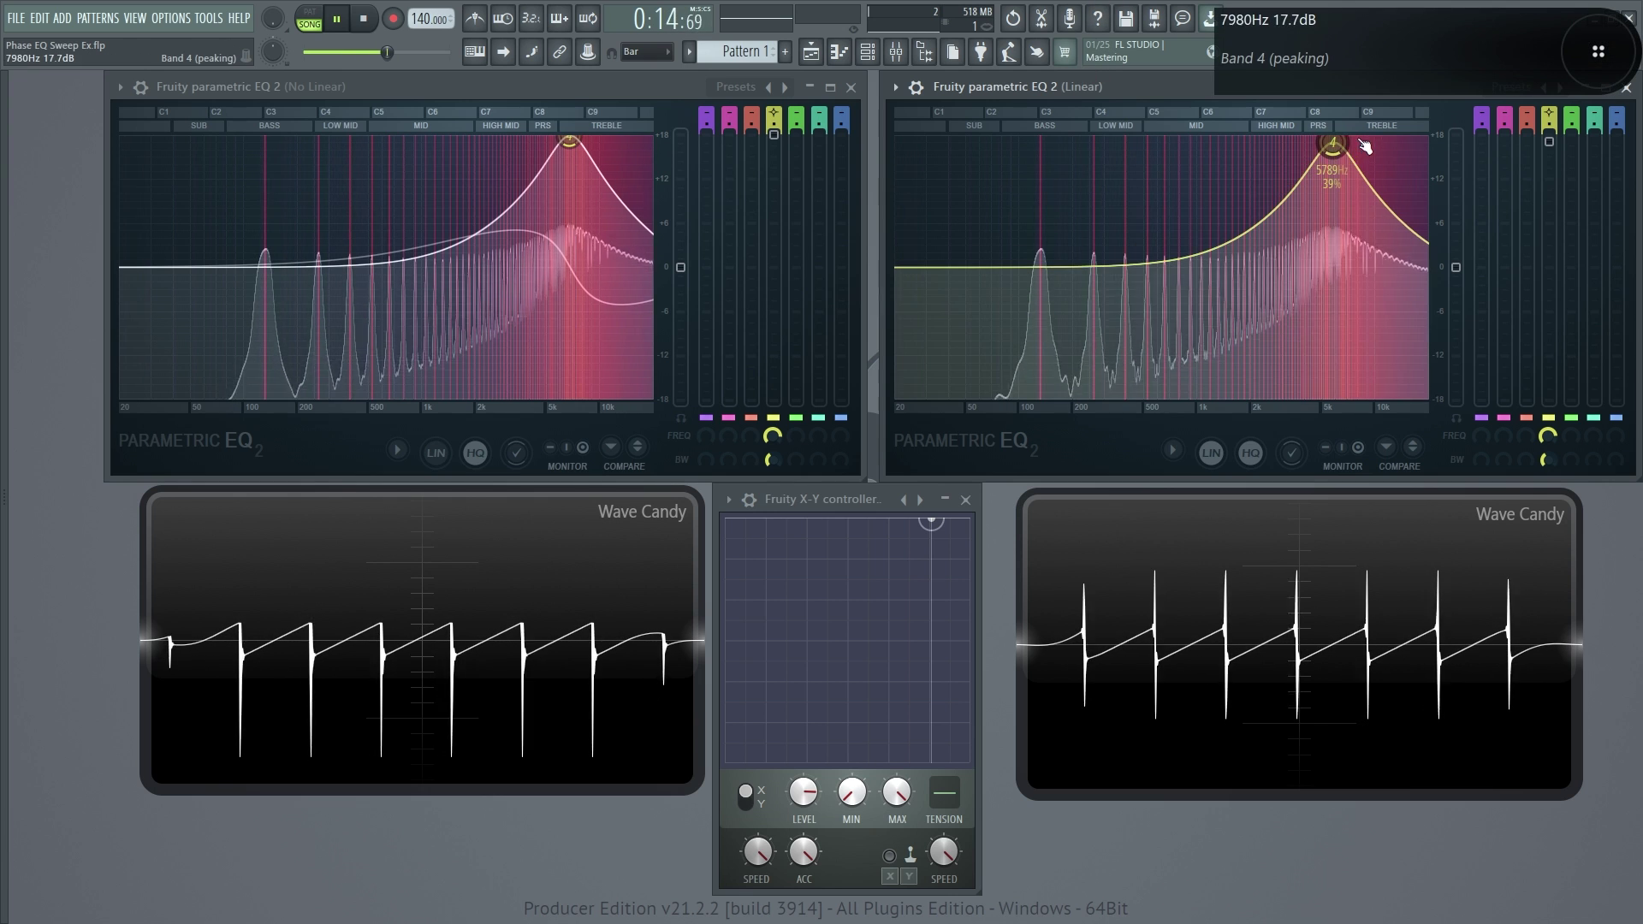
left_click_drag(1332, 144, 1279, 140)
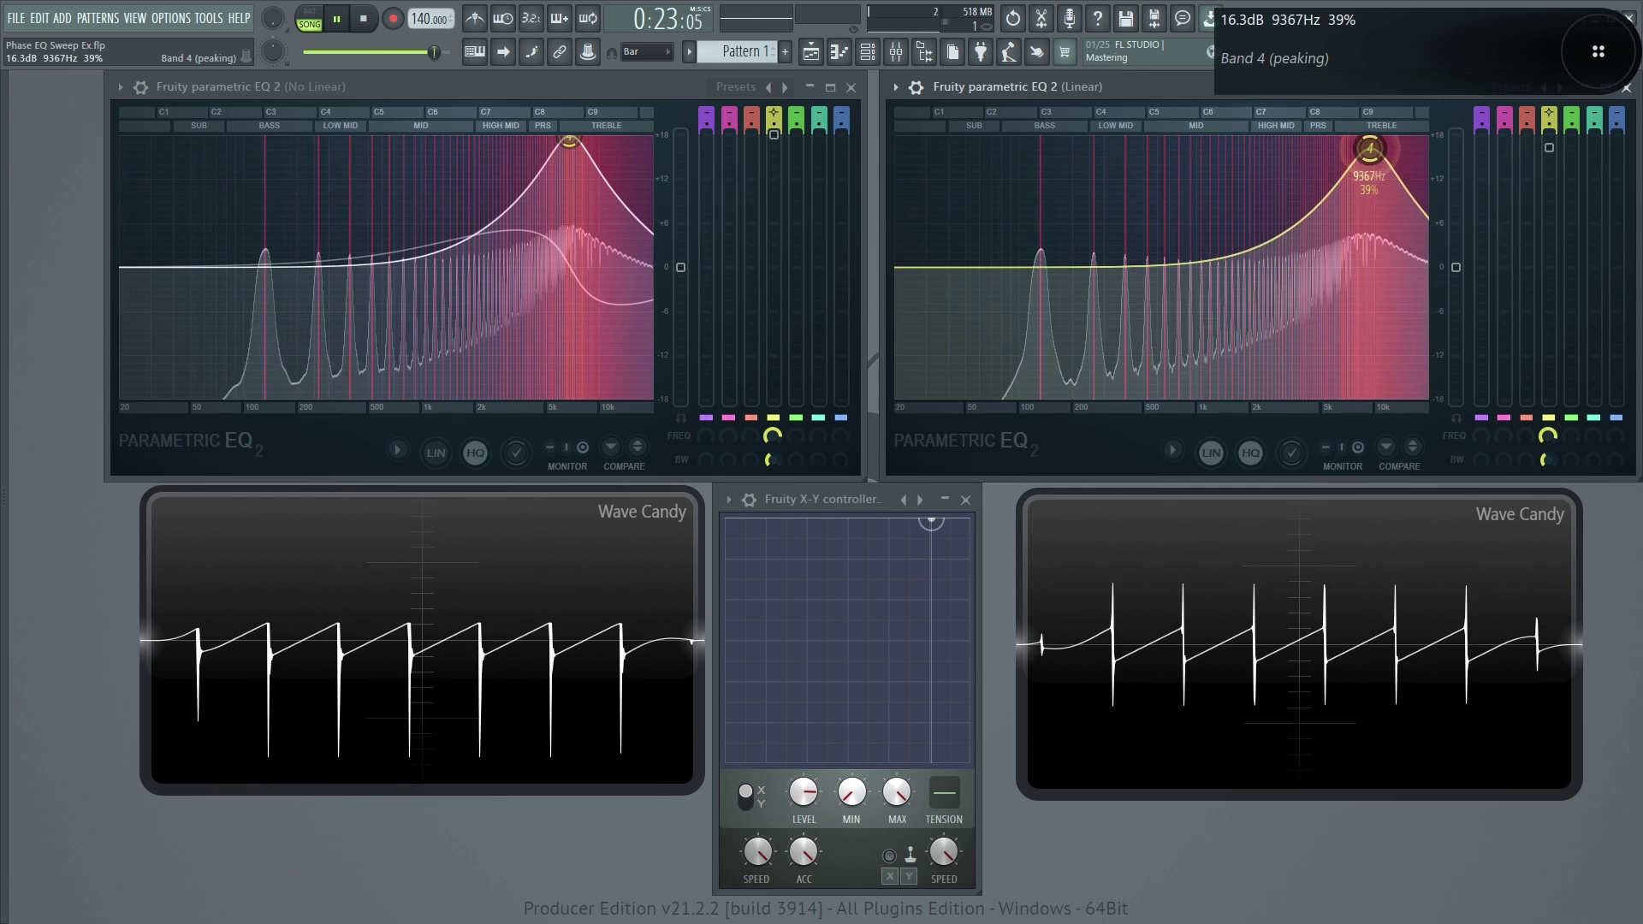
Move the Linear EQ's boosted band 4 onto the first harmonic peak in the bass with a narrower bandwidth, and restart playback
left_click_drag(1357, 144, 1039, 185)
scroll(1545, 461, "down", 5)
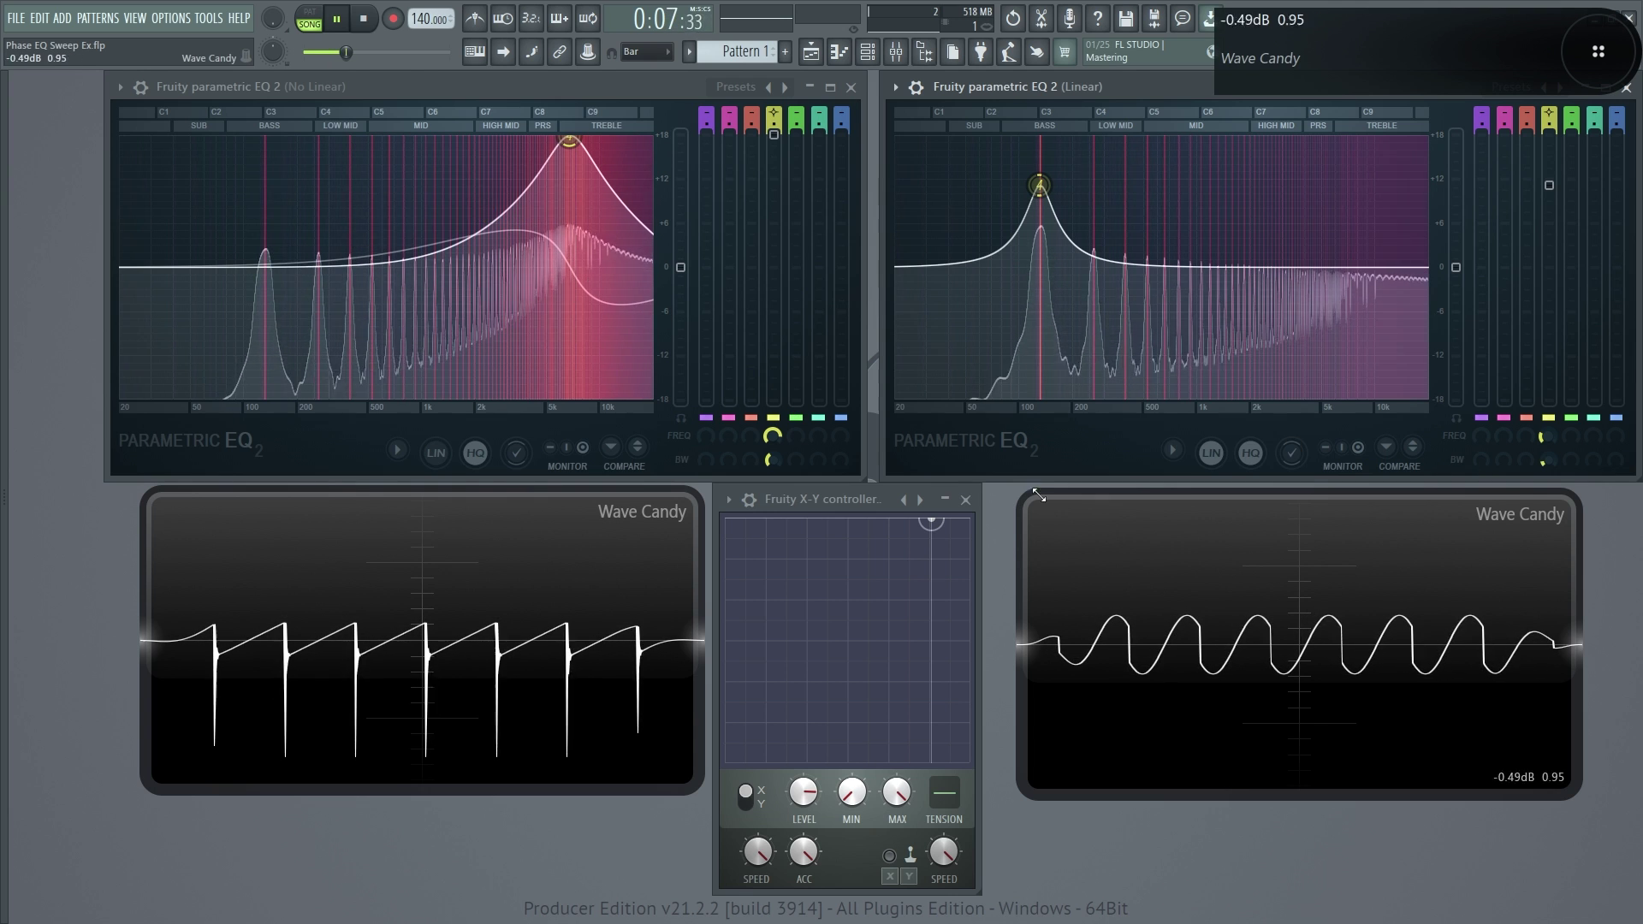
mouse_move(1039, 185)
left_mouse_down()
mouse_move(1037, 148)
mouse_move(1036, 174)
left_mouse_up()
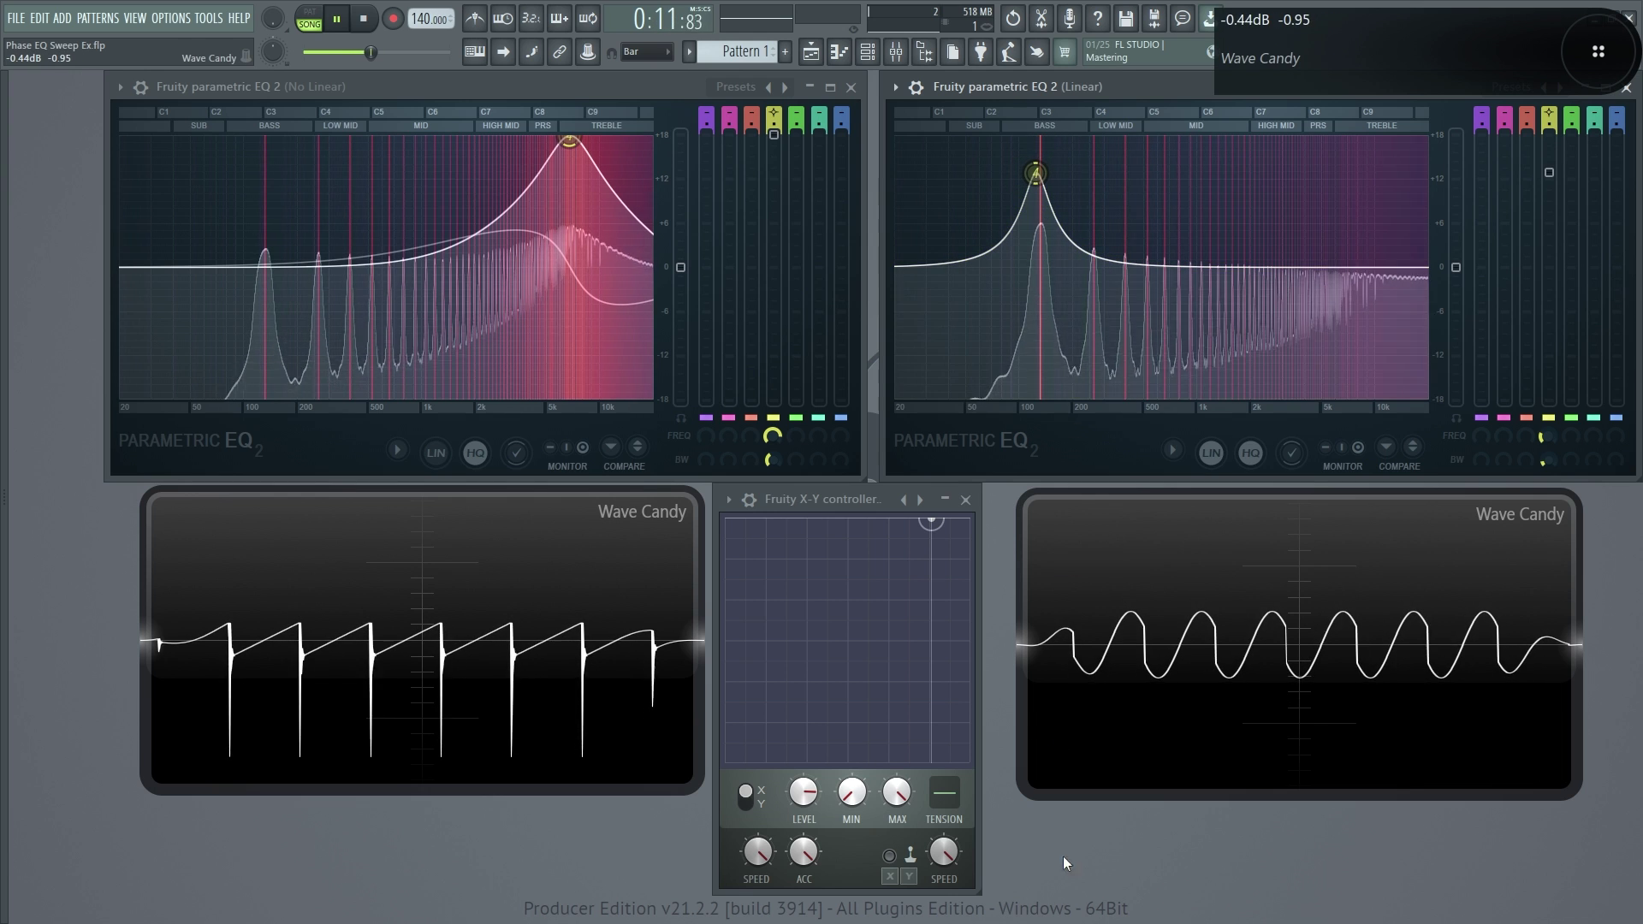
left_click(366, 24)
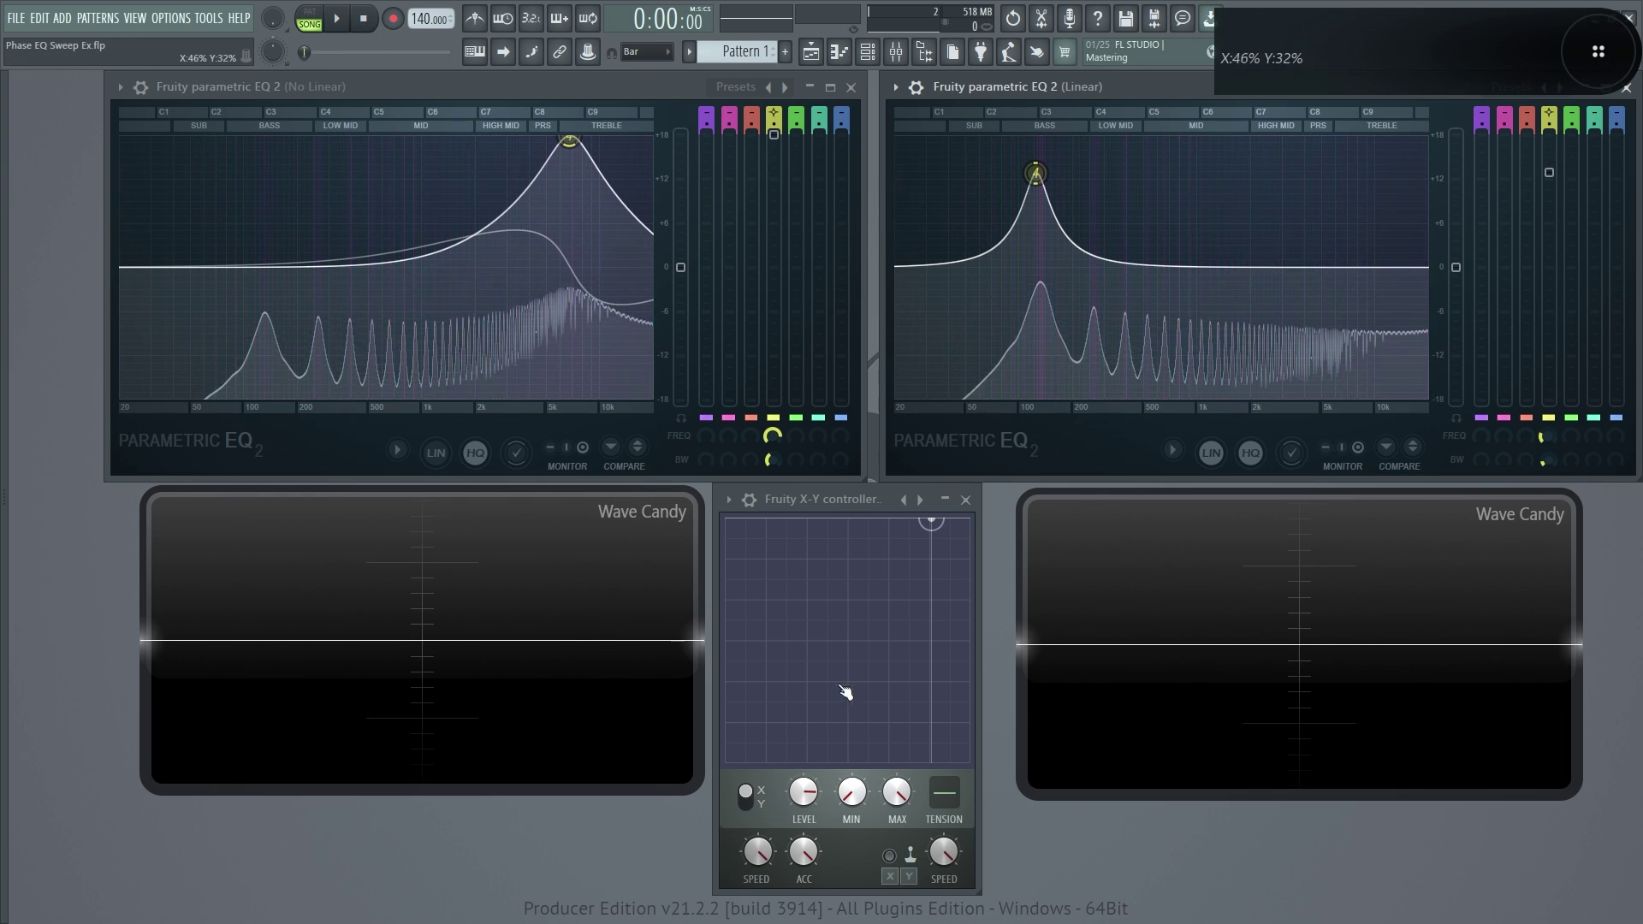
left_click(340, 18)
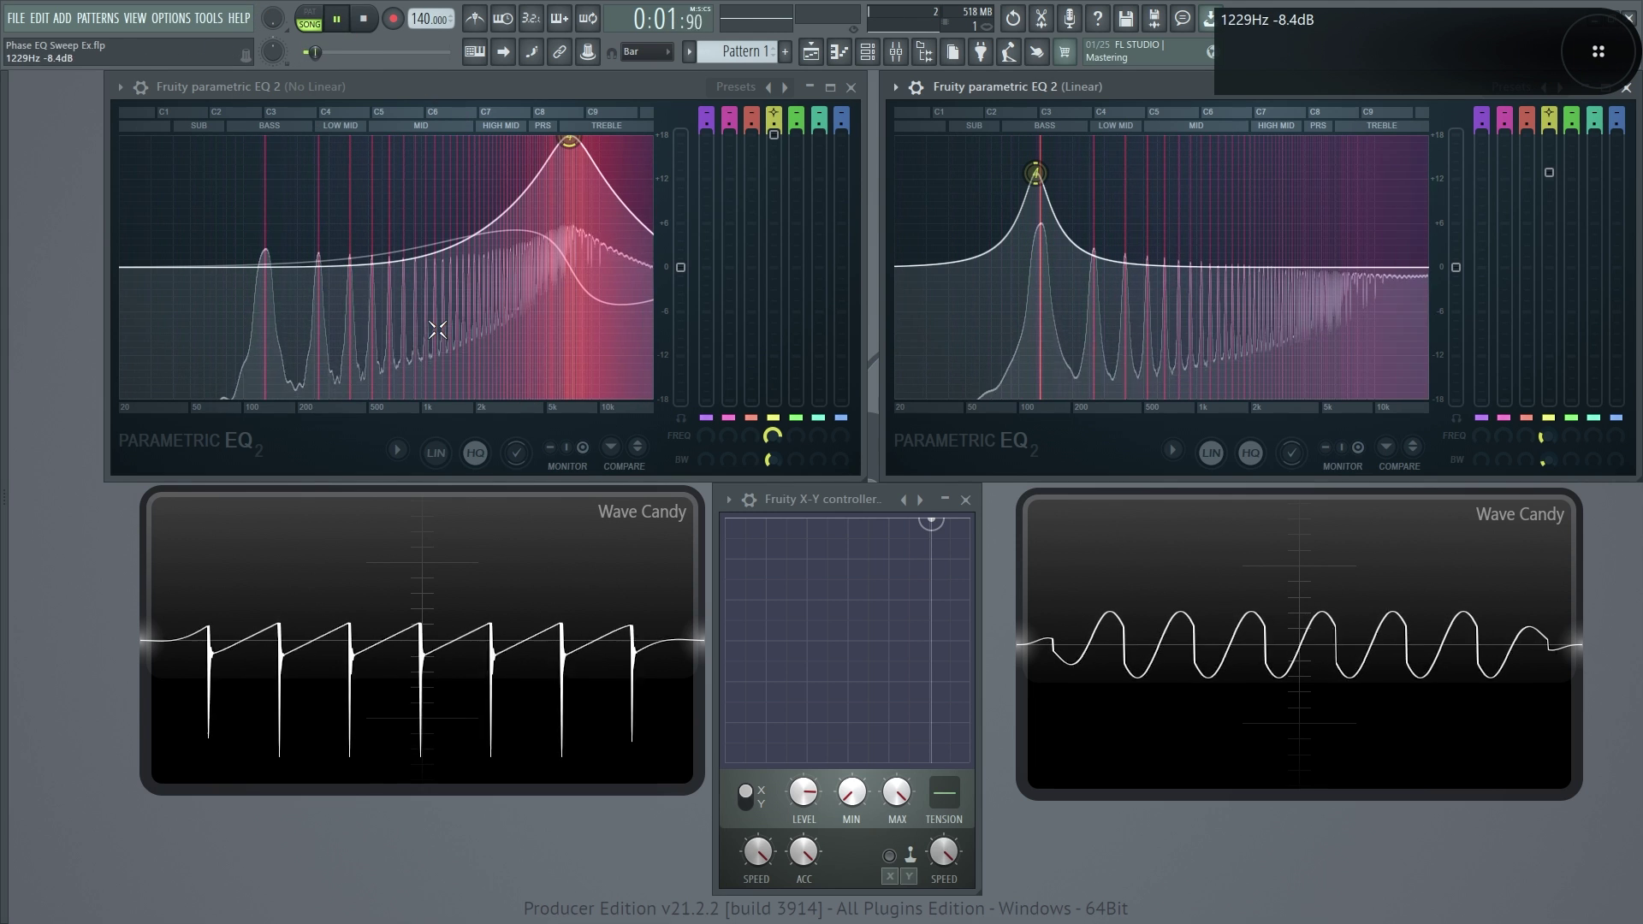